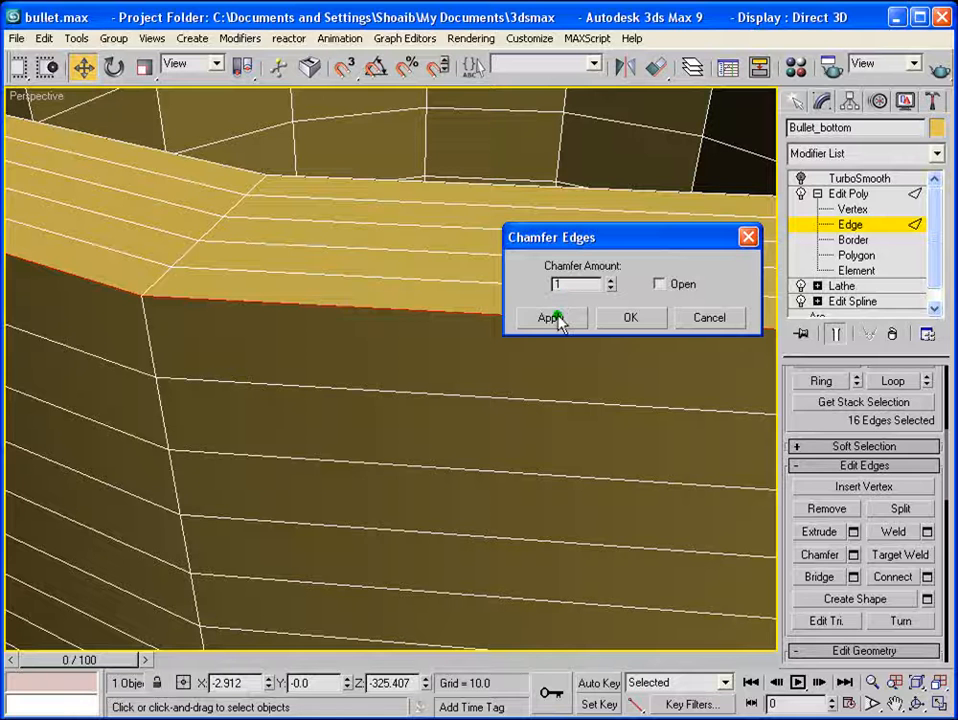
Chamfer the selected outer rim edges of Bullet_bottom by 1 and apply the chamfer.
left_click(558, 316)
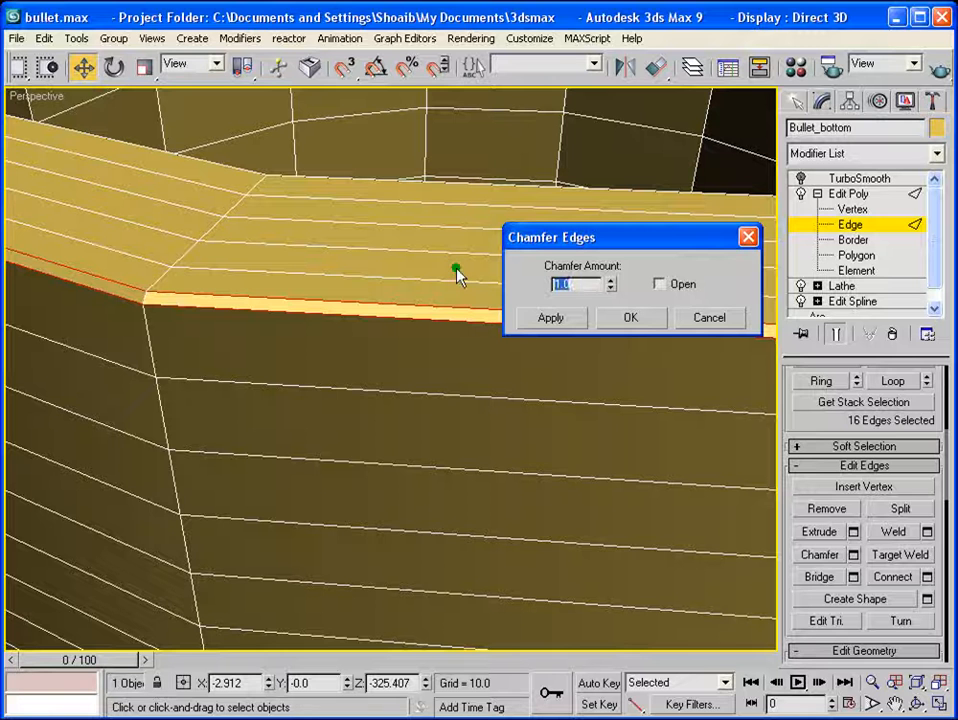
type(".5")
key("Return")
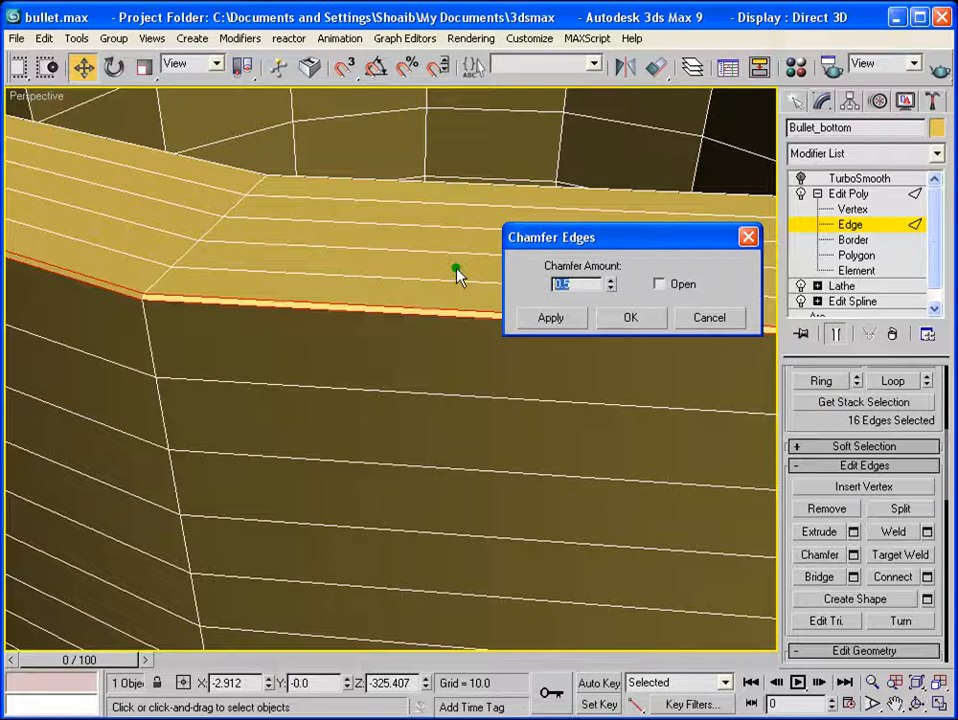
type("1")
key("Return")
left_click(545, 318)
Chamfer the resulting rim edges a second time by 0.5 and finish the chamfer.
left_click_drag(583, 286, 400, 249)
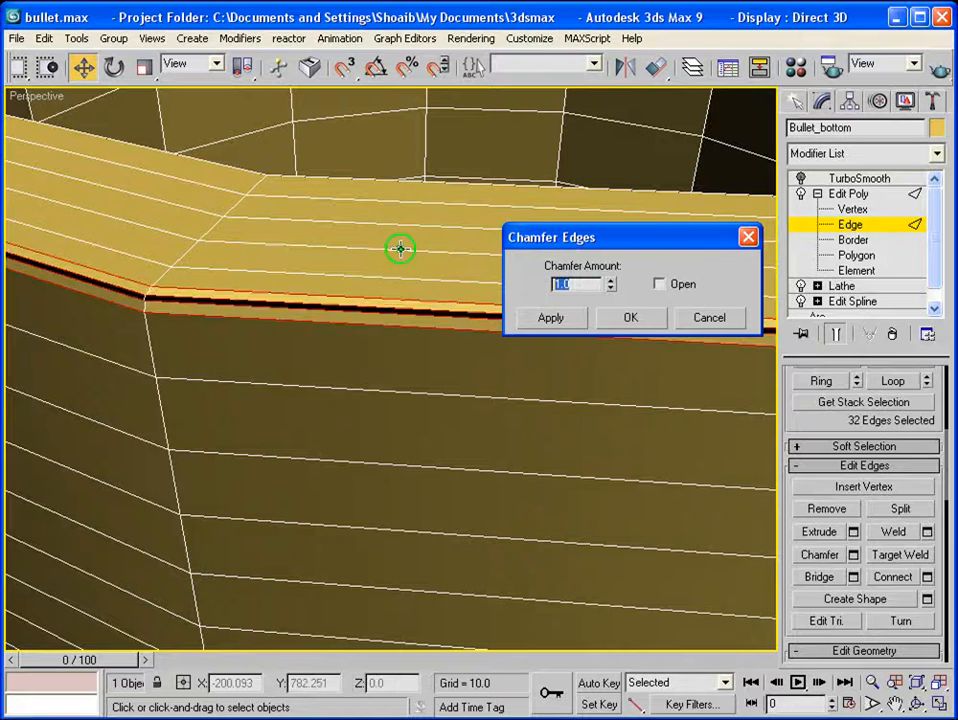
key("Return")
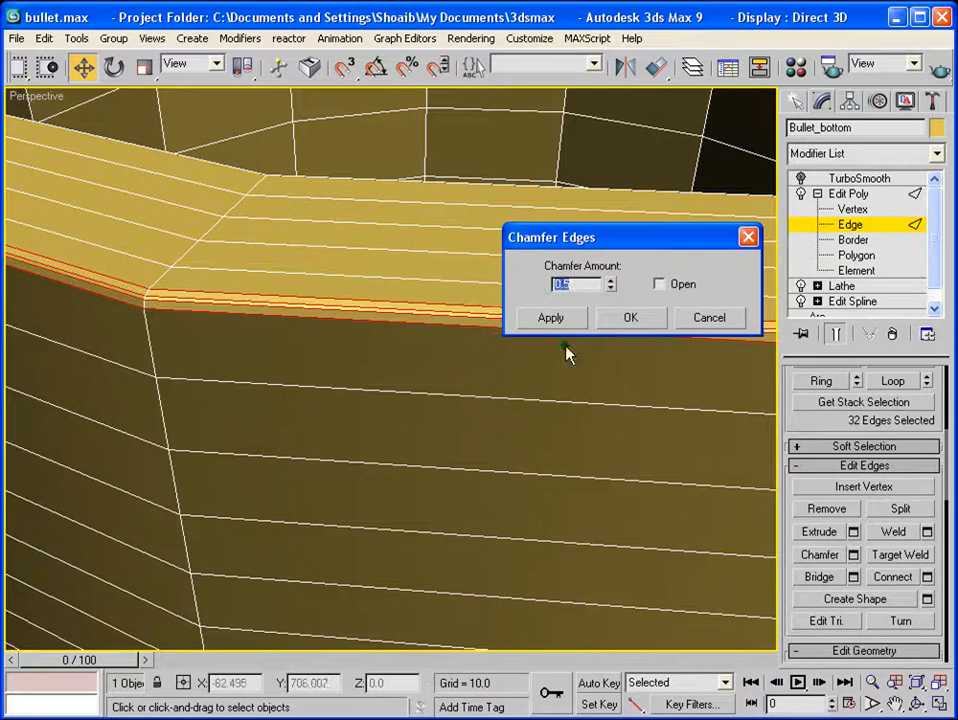
left_click(629, 318)
Render the smoothed Bullet_bottom in the Front view, then close the render window.
middle_click_drag(625, 325, 502, 381)
scroll(502, 381, "down", 5)
scroll(507, 381, "up", 3)
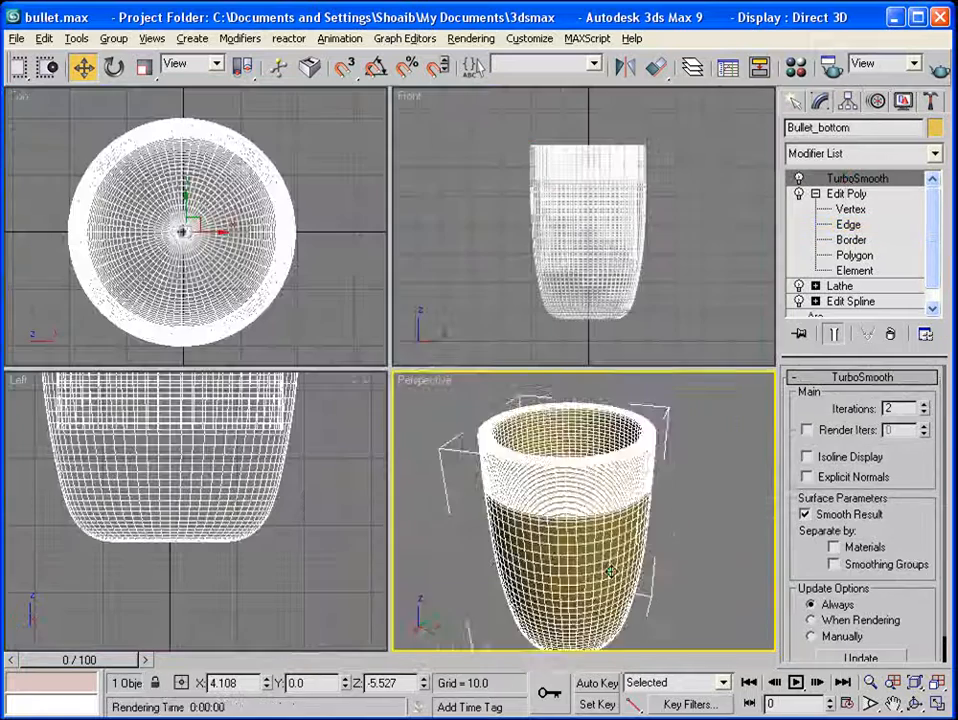
middle_click_drag(609, 573, 729, 543, "alt")
middle_click_drag(686, 280, 678, 275)
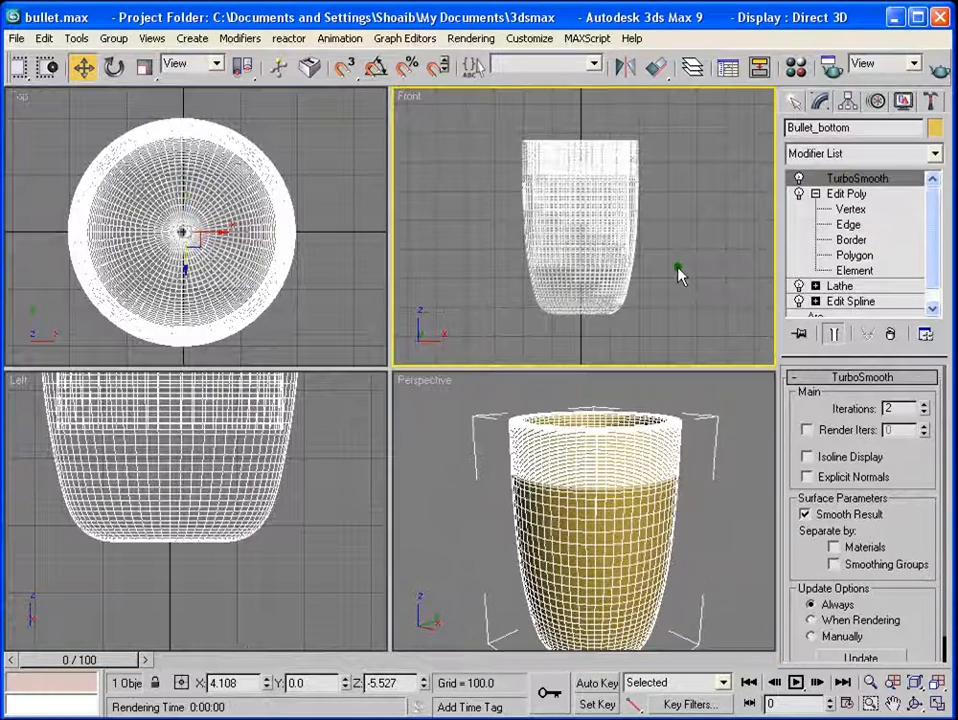
left_click(938, 72)
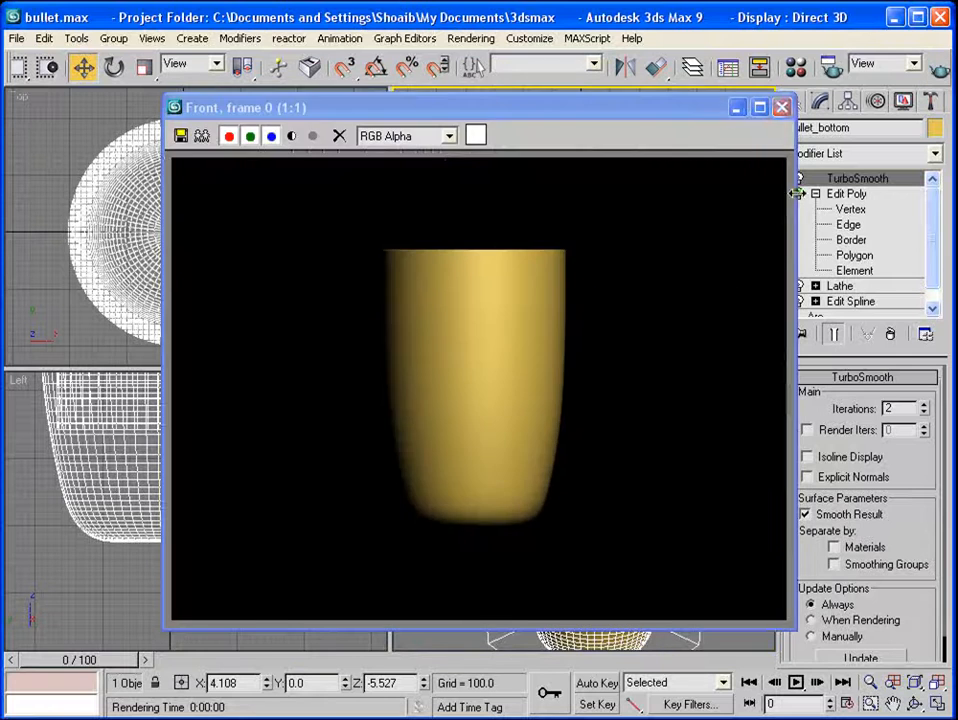
left_click(782, 107)
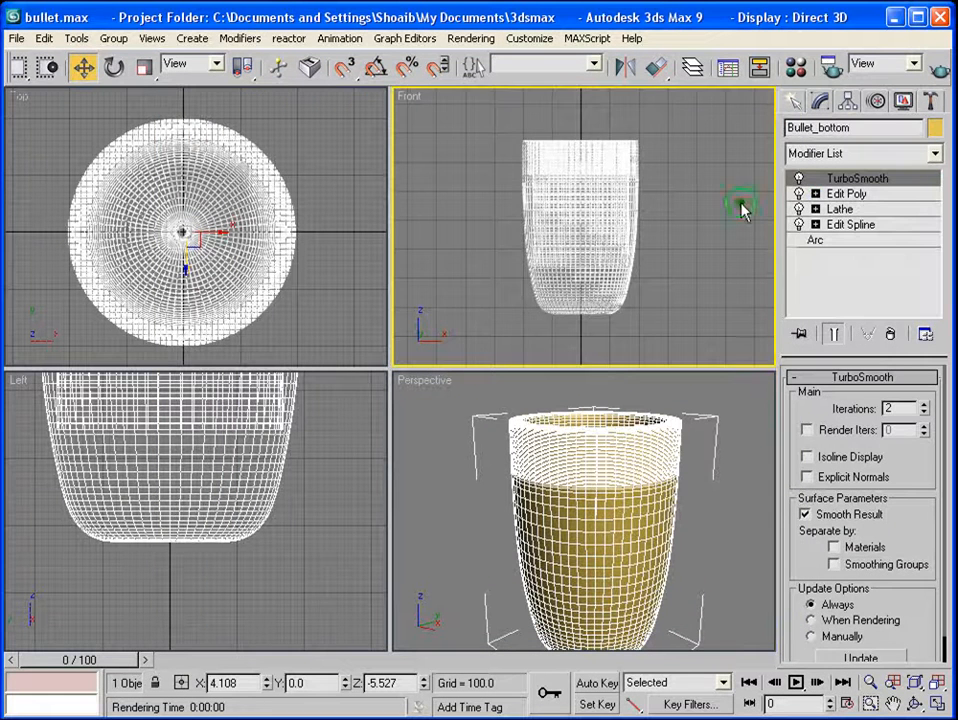
Unhide the middle and top groups by name, leaving Bullet_backup hidden.
middle_click_drag(742, 207, 703, 258)
scroll(622, 259, "down", 3)
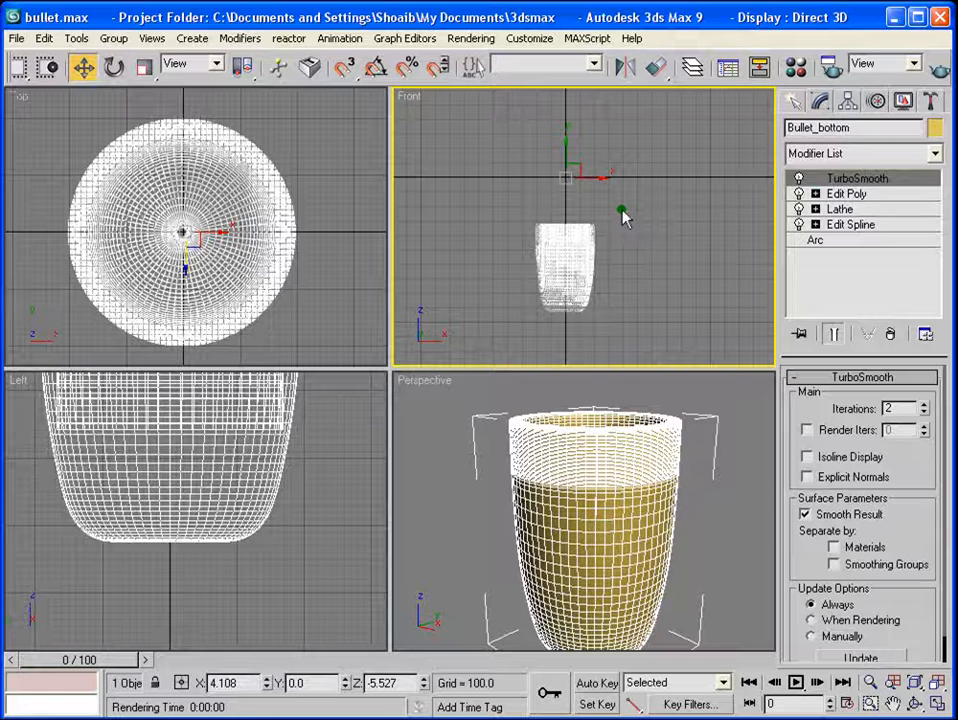
right_click(631, 214)
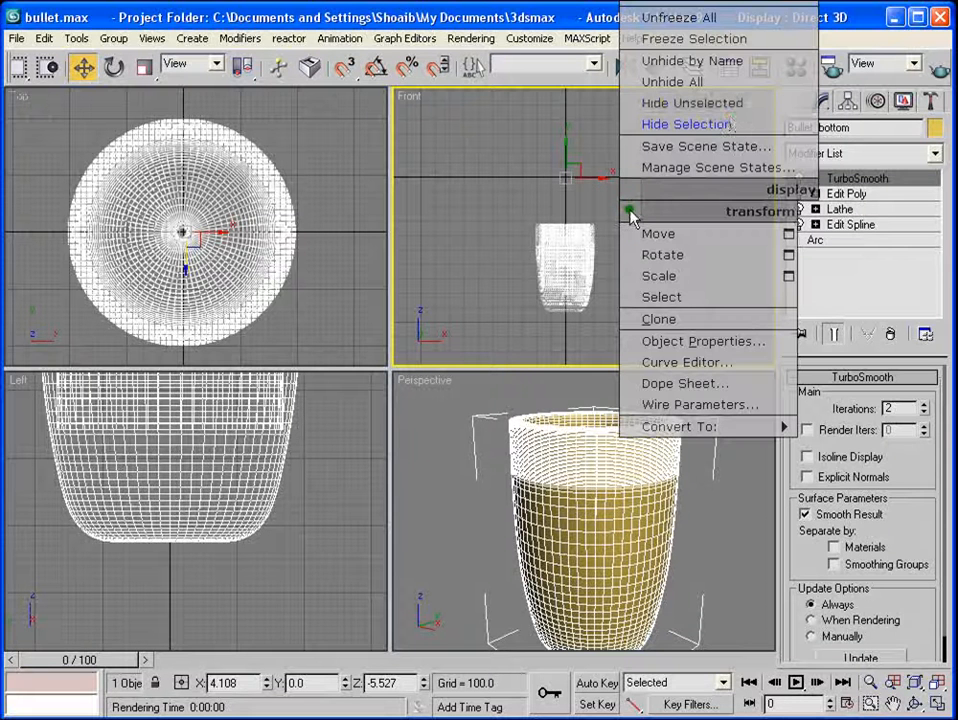
left_click(695, 61)
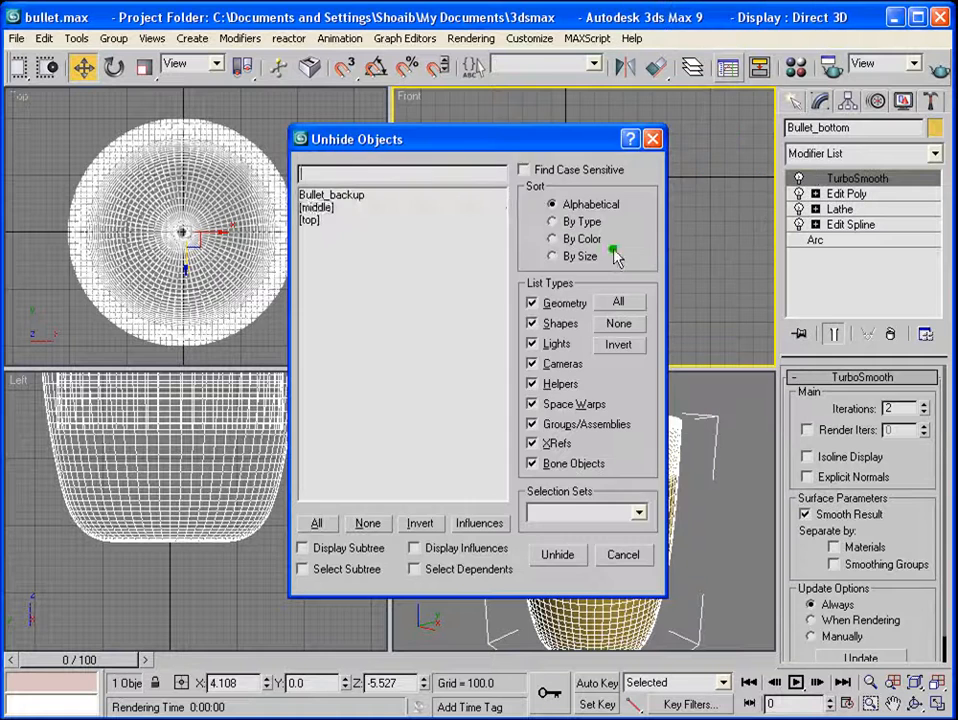
left_click(320, 207)
left_click(316, 220, "ctrl")
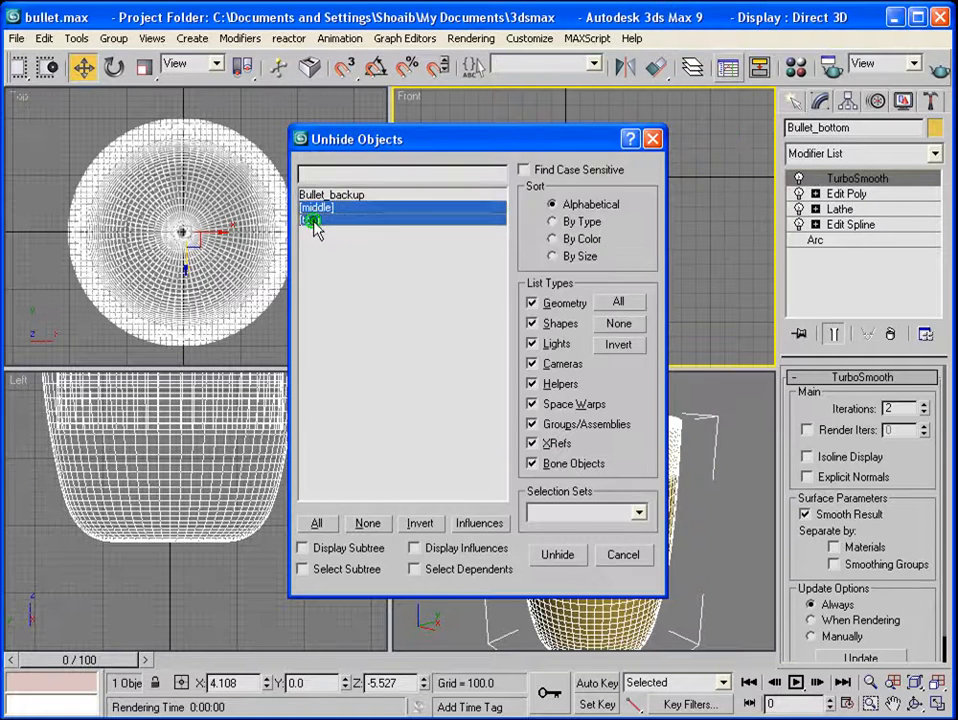
left_click(560, 555)
Display the Perspective viewport with smooth shading and no wireframe edges, and maximize it.
middle_click_drag(708, 484, 665, 488)
scroll(697, 550, "down", 2)
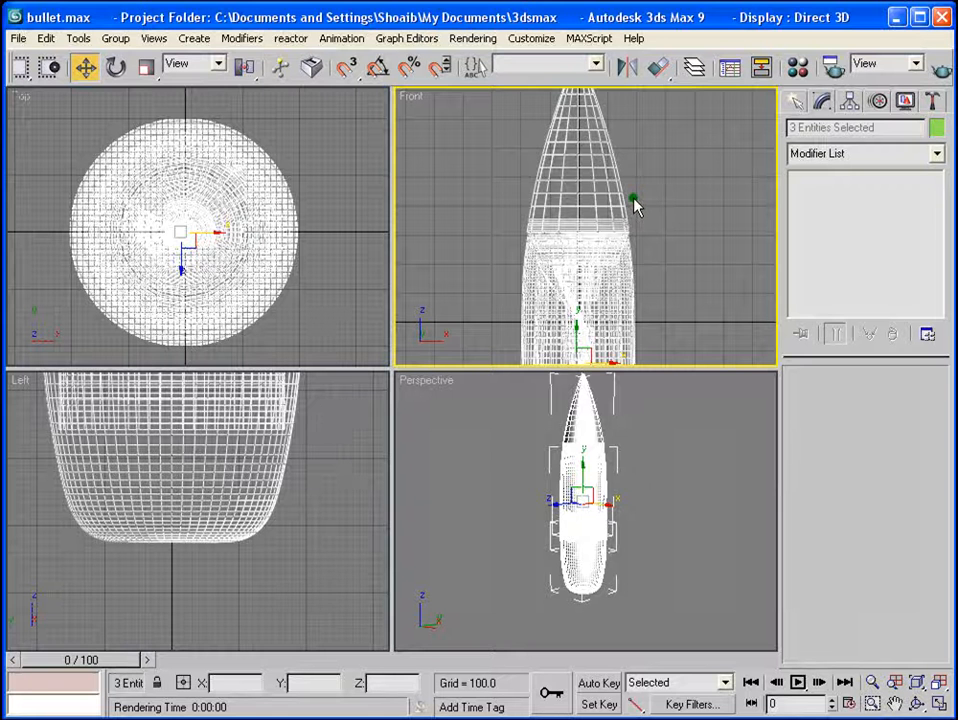
scroll(625, 220, "down", 5)
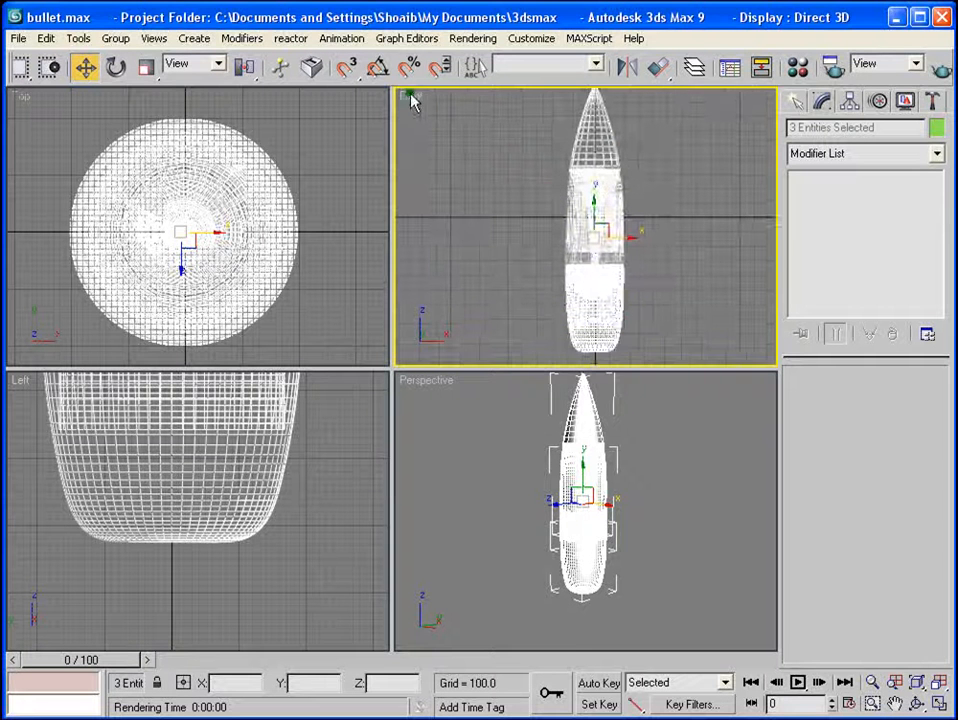
right_click(526, 440)
middle_click_drag(526, 440, 498, 474)
right_click(415, 381)
left_click(470, 463)
middle_click_drag(570, 505, 601, 527)
scroll(601, 527, "up", 3)
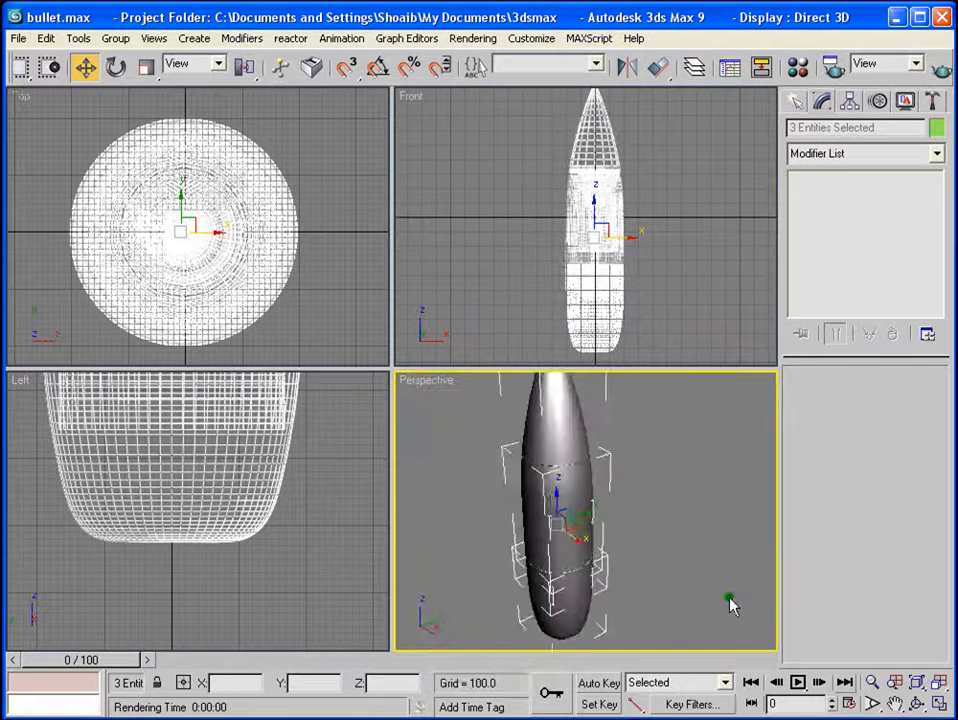
key("alt+w")
scroll(550, 315, "up", 1)
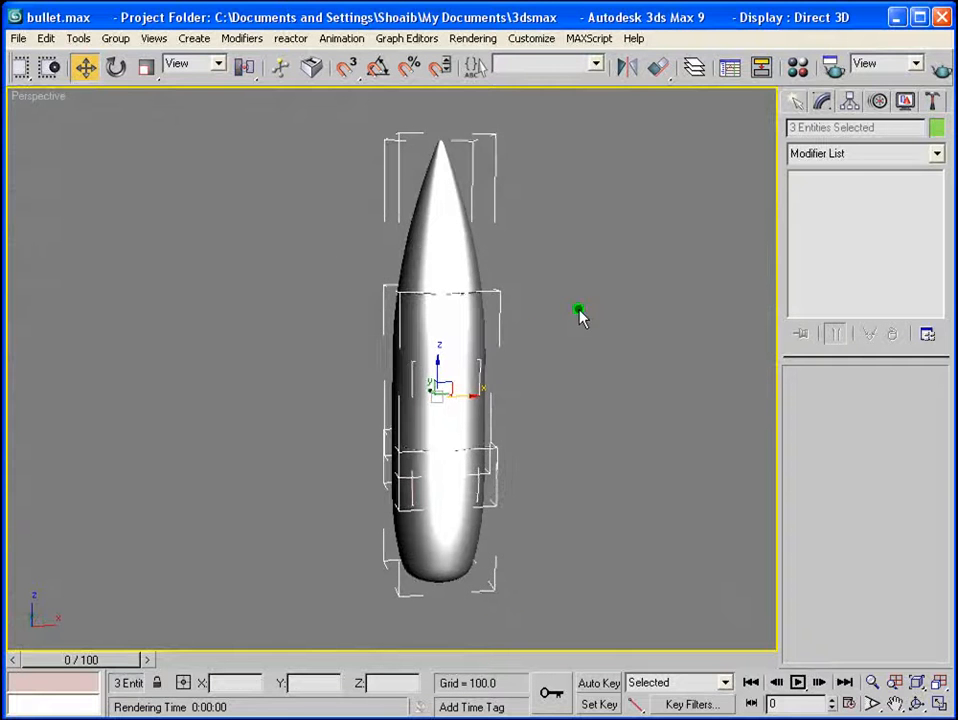
Hide the top group and the Bullet_bottom object so only the middle section is left.
left_click(580, 315)
left_click(420, 243)
right_click(424, 249)
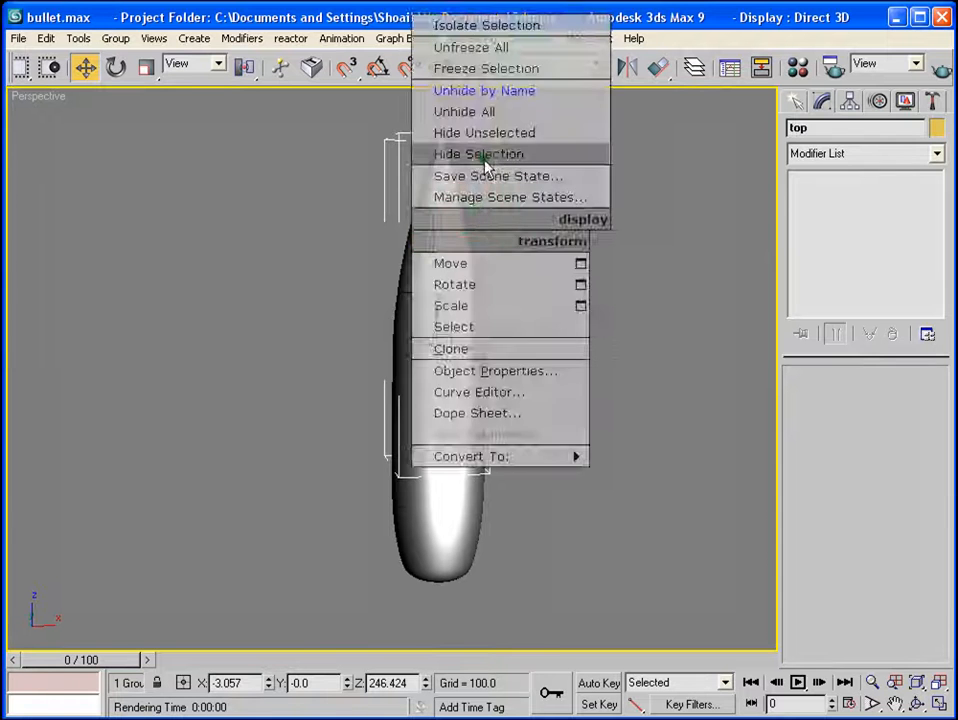
left_click(477, 154)
left_click_drag(509, 500, 400, 525)
right_click(406, 532)
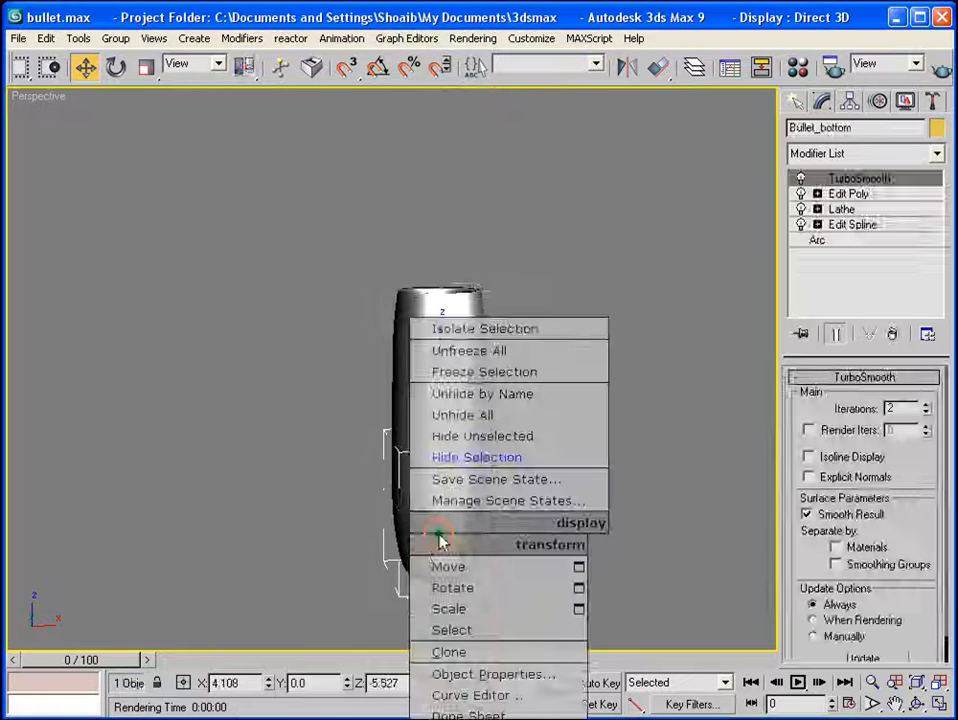
left_click(490, 453)
Select the middle group and change the material in the second sample slot to a Composite material, discarding the old one.
left_click(436, 381)
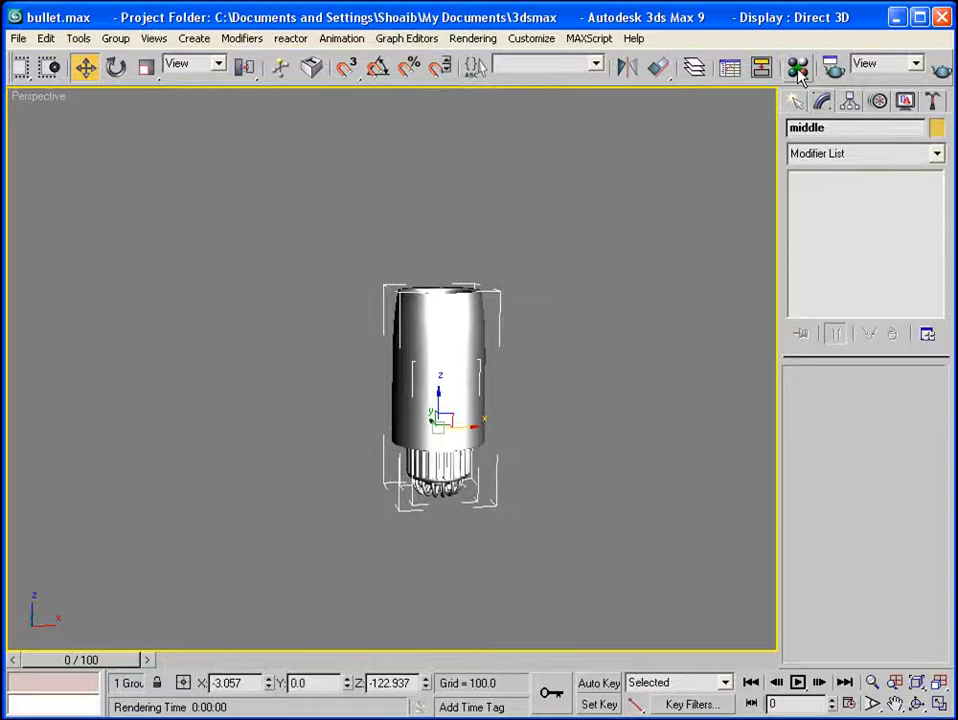
left_click(797, 66)
left_click_drag(463, 44, 187, 95)
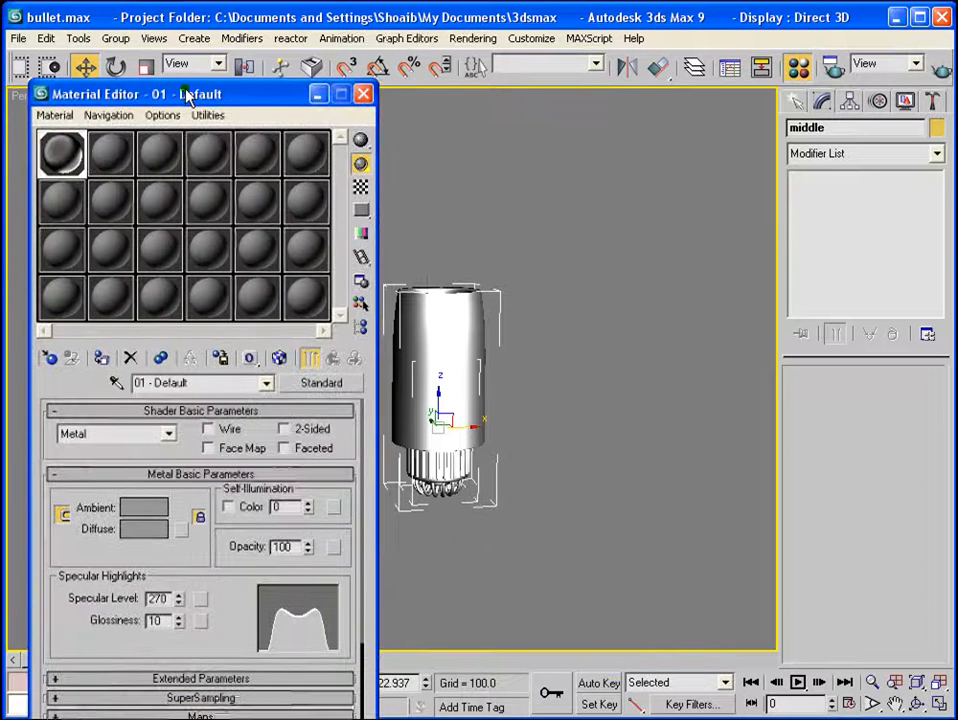
left_click(108, 152)
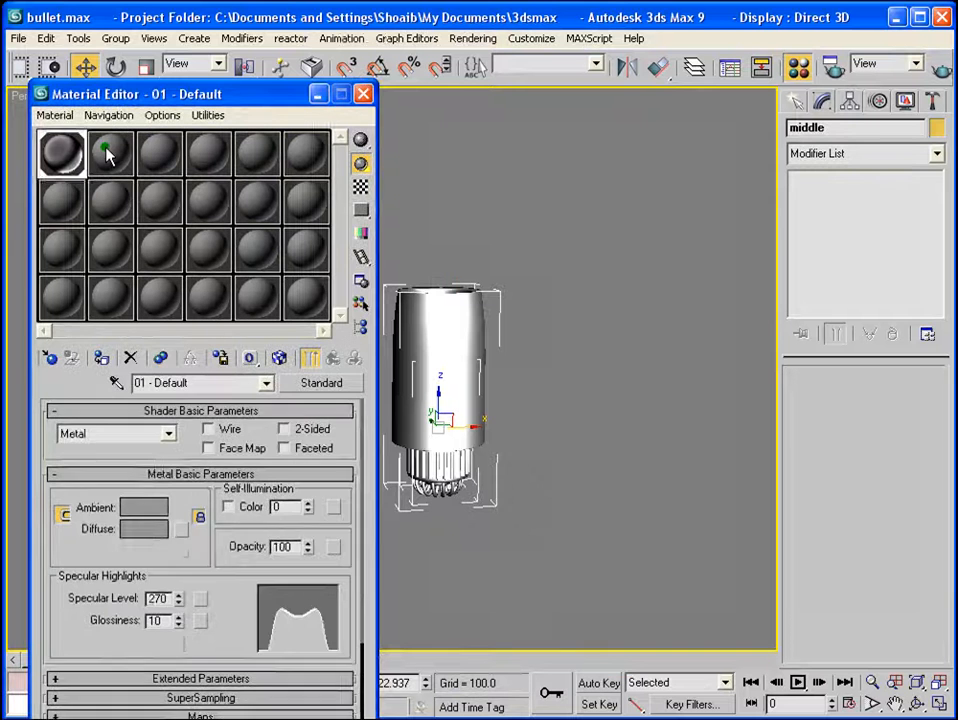
left_click_drag(240, 105, 253, 69)
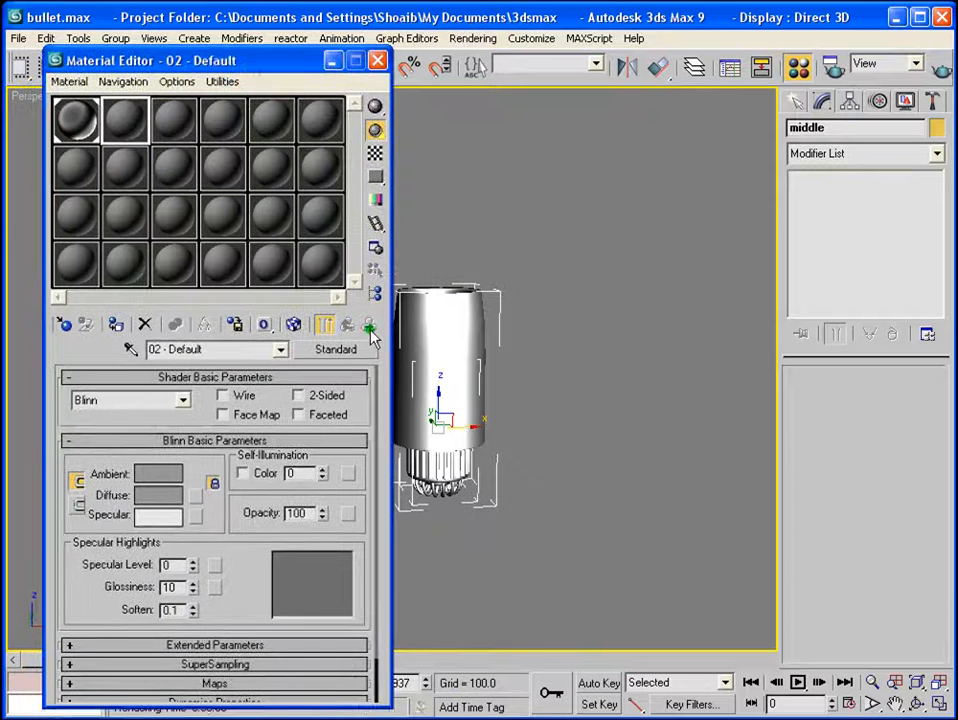
left_click(336, 349)
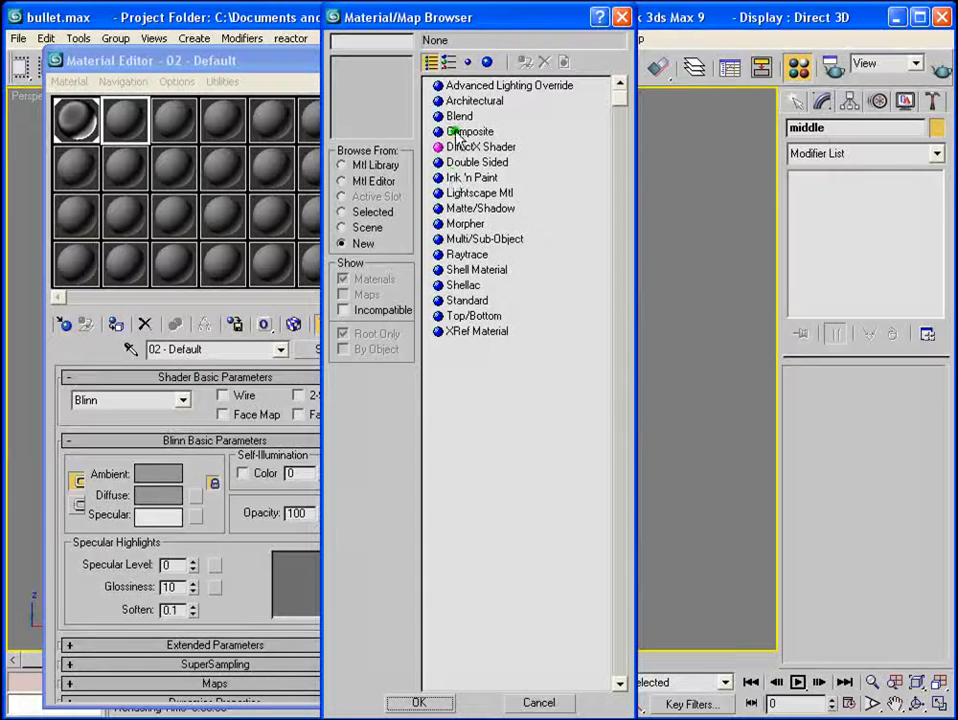
double_click(455, 133)
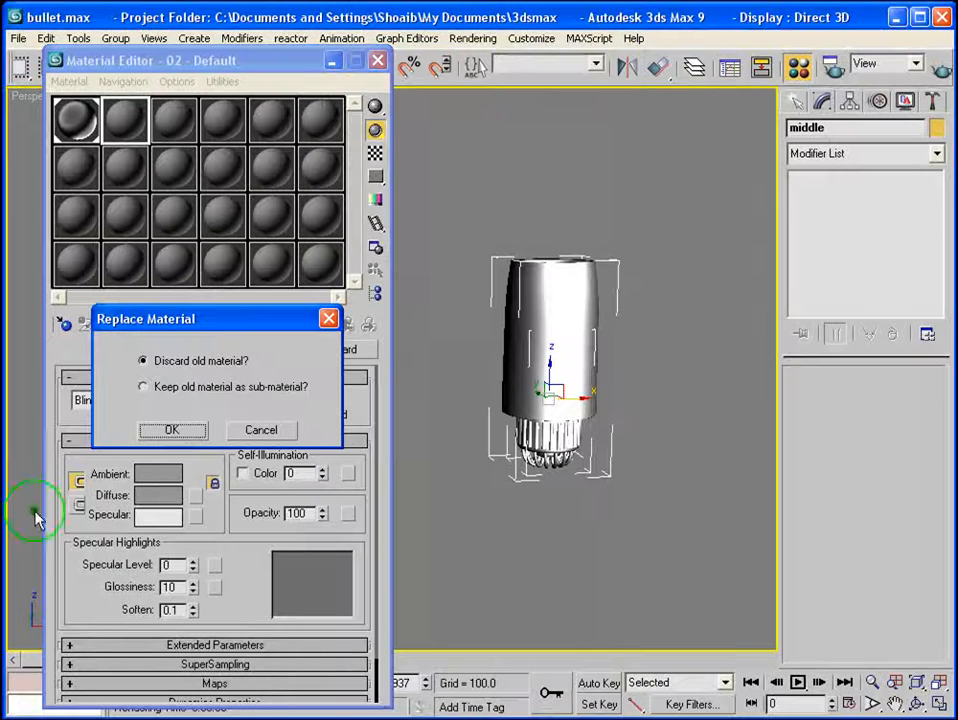
left_click(172, 430)
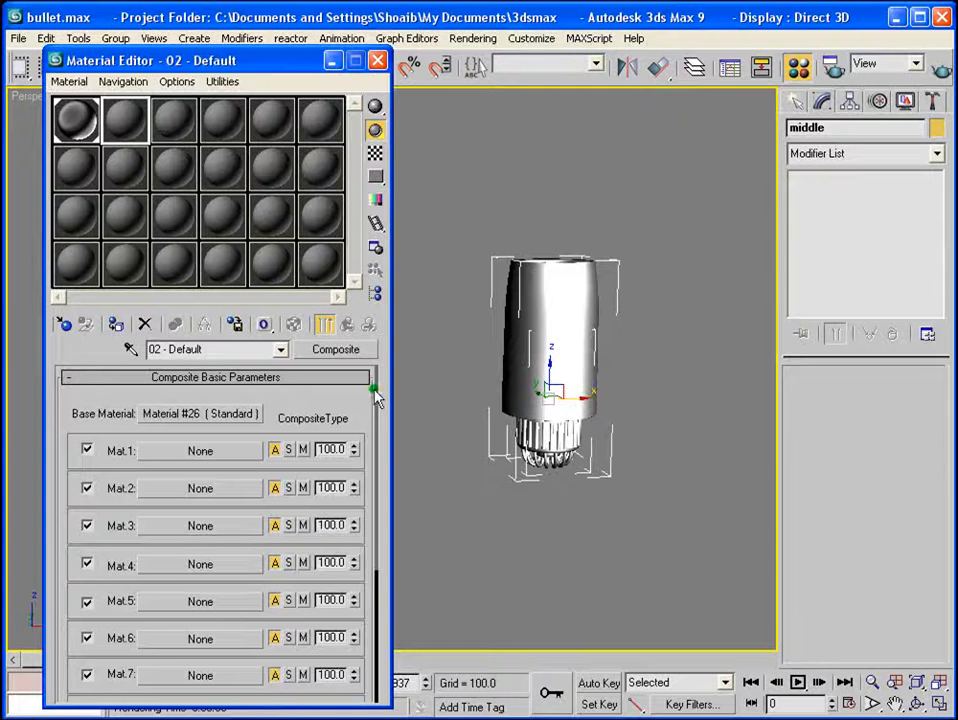
right_click(570, 280)
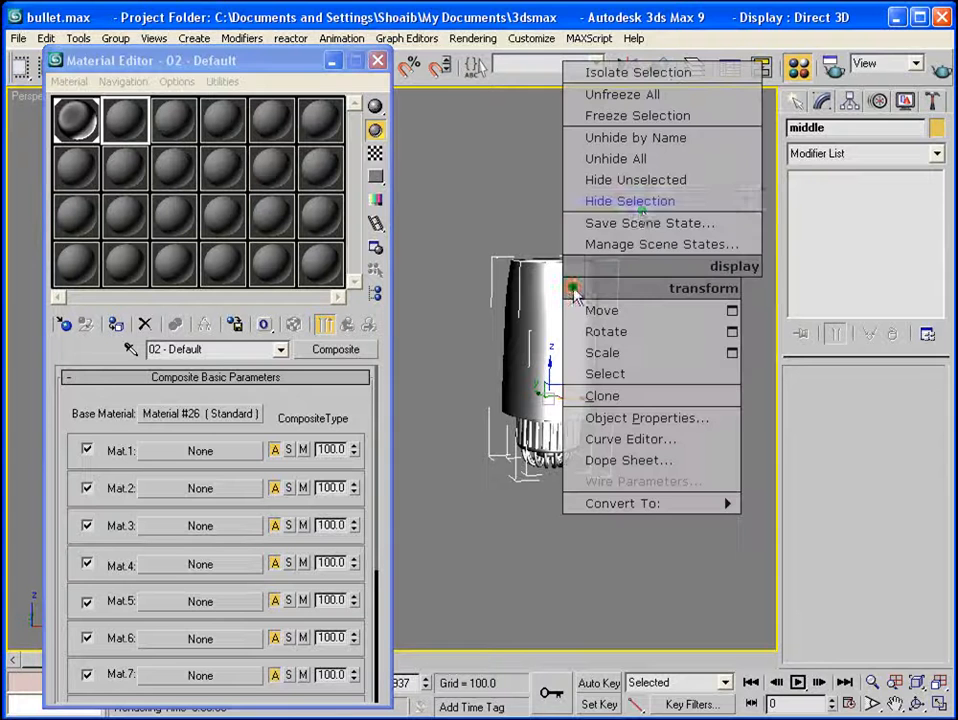
left_click(640, 205)
right_click(532, 278)
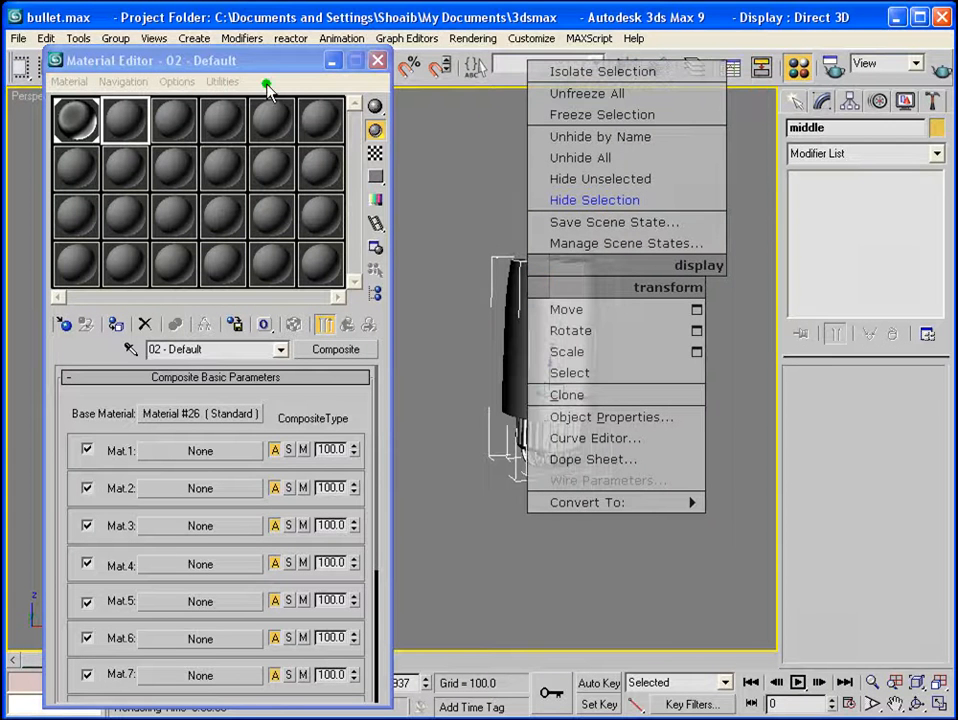
Open the middle group for editing and select the Bullet_middle object inside it.
left_click(116, 38)
left_click(116, 38)
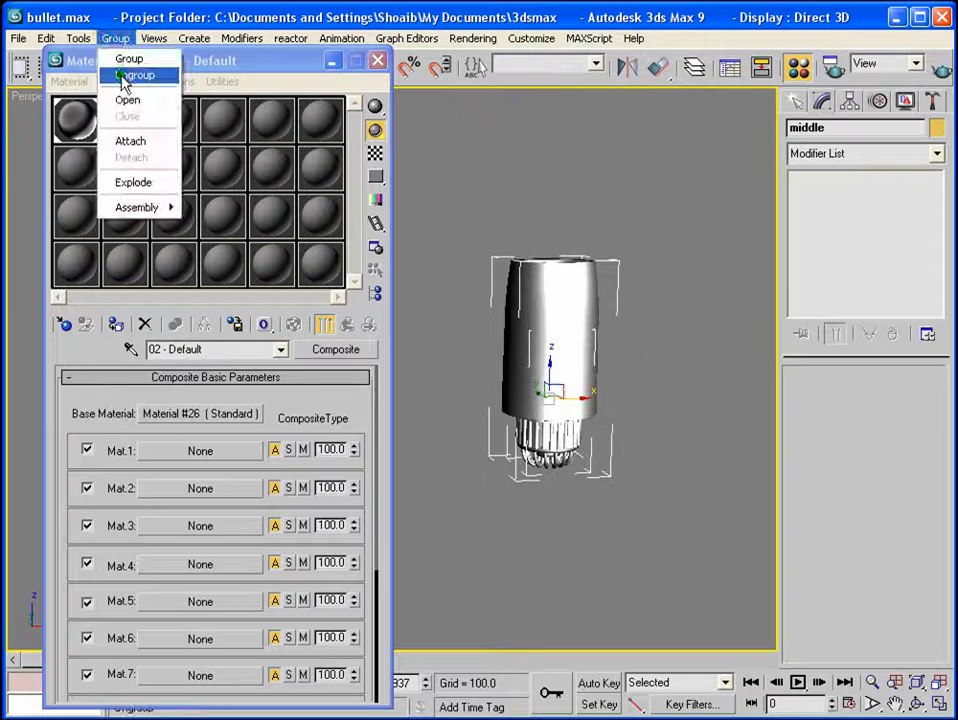
left_click(128, 100)
left_click(583, 271)
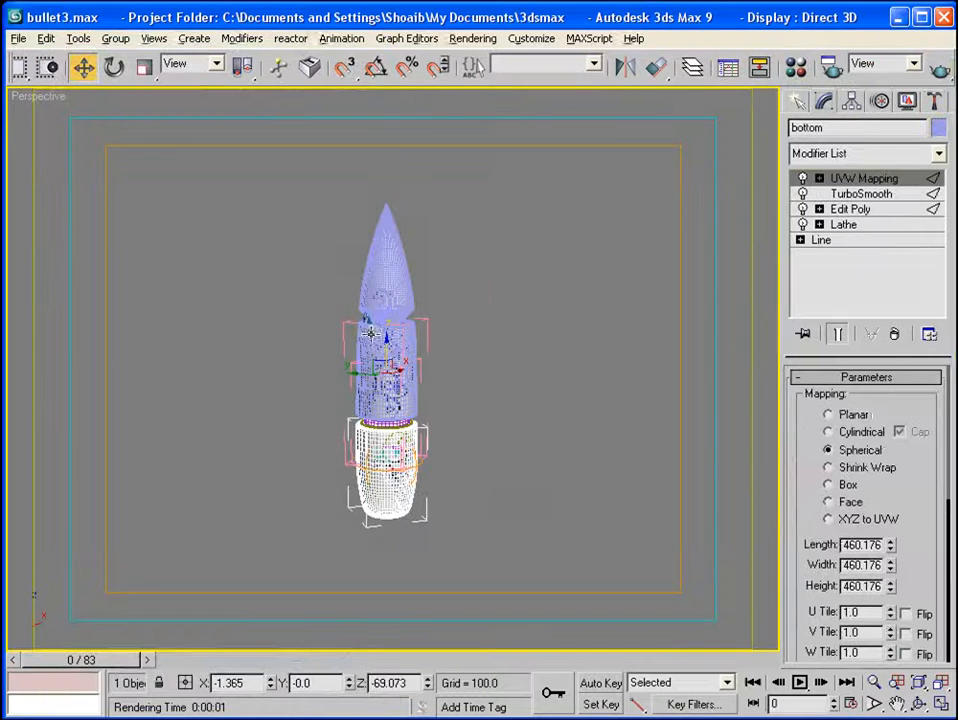
Render the Perspective view of the textured bullet in bullet3.max for reference and minimize the render window.
key("shift+q")
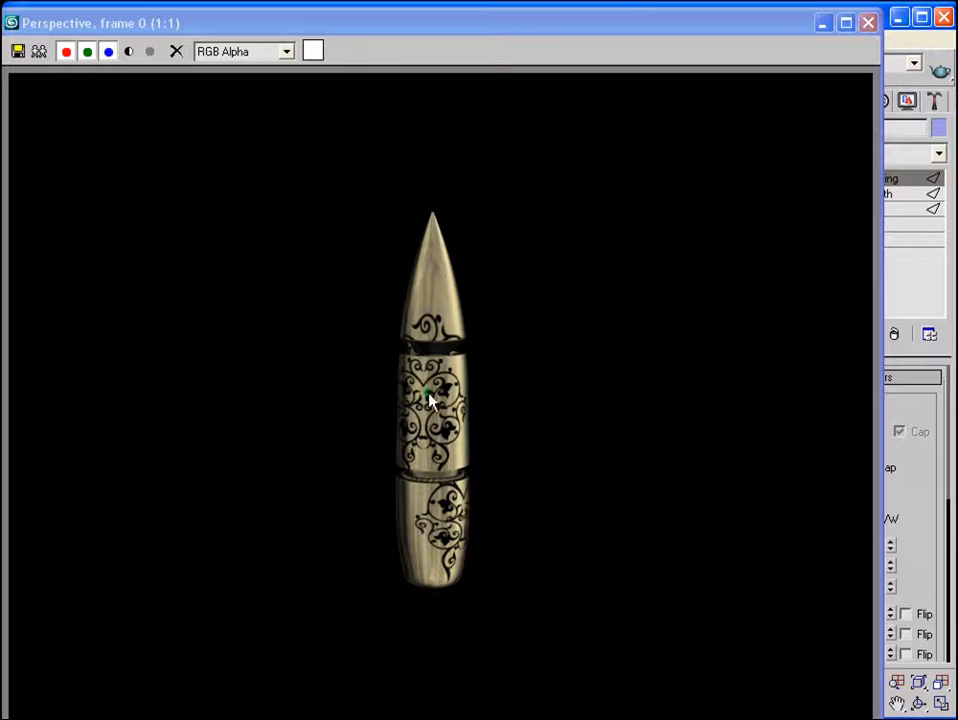
left_click(823, 21)
key("m")
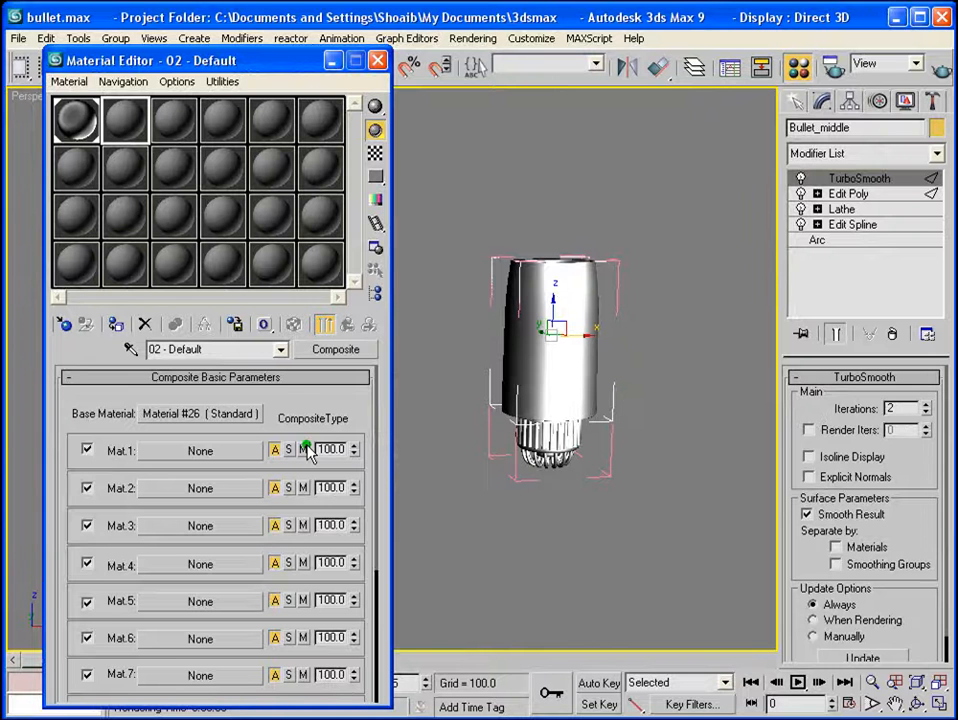
Load design.jpg as the diffuse bitmap of the composite's base material and return to the composite level.
left_click_drag(292, 413, 293, 411)
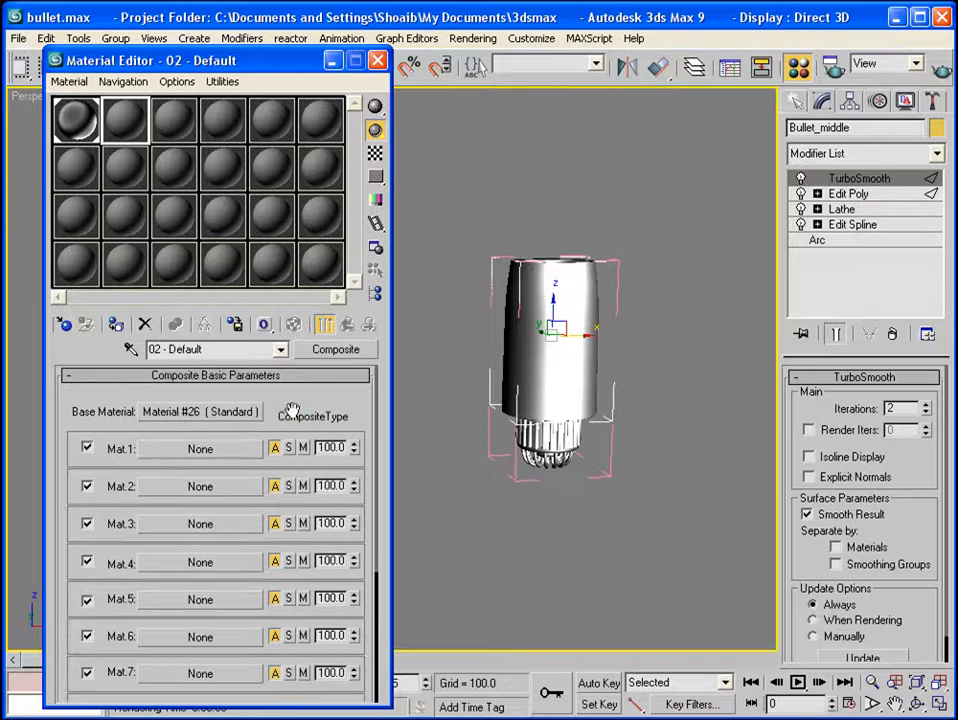
left_click(204, 413)
left_click(197, 494)
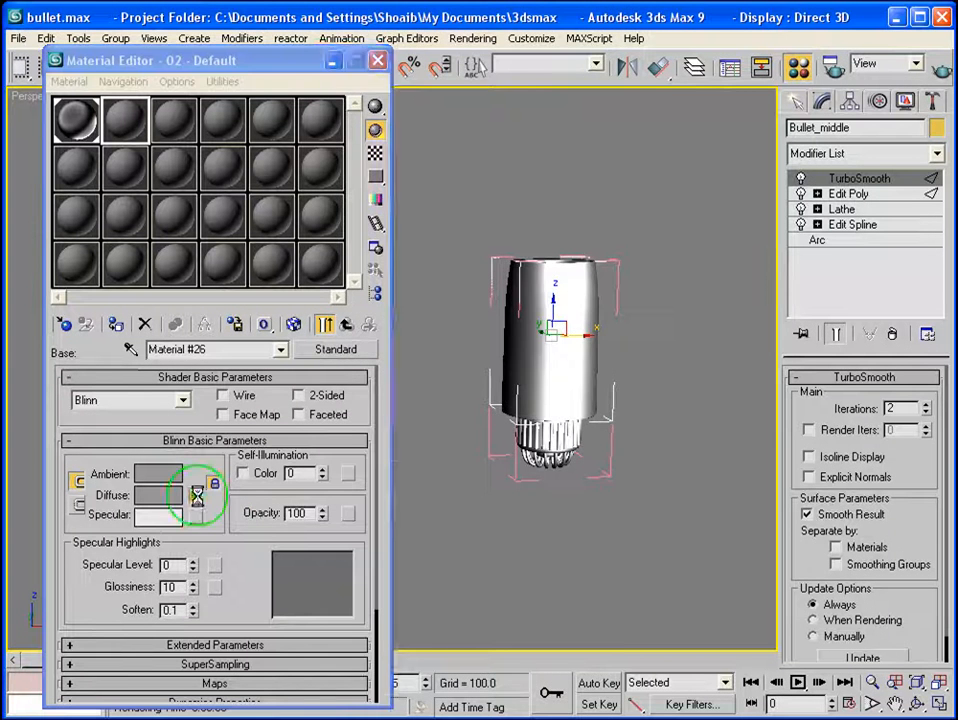
double_click(463, 90)
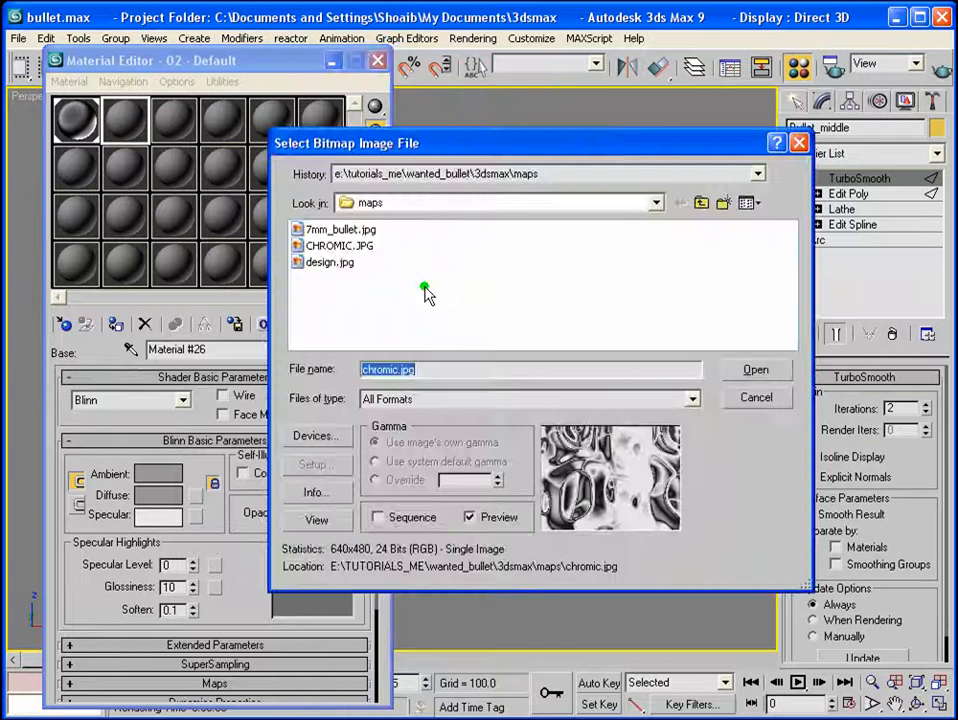
left_click(331, 263)
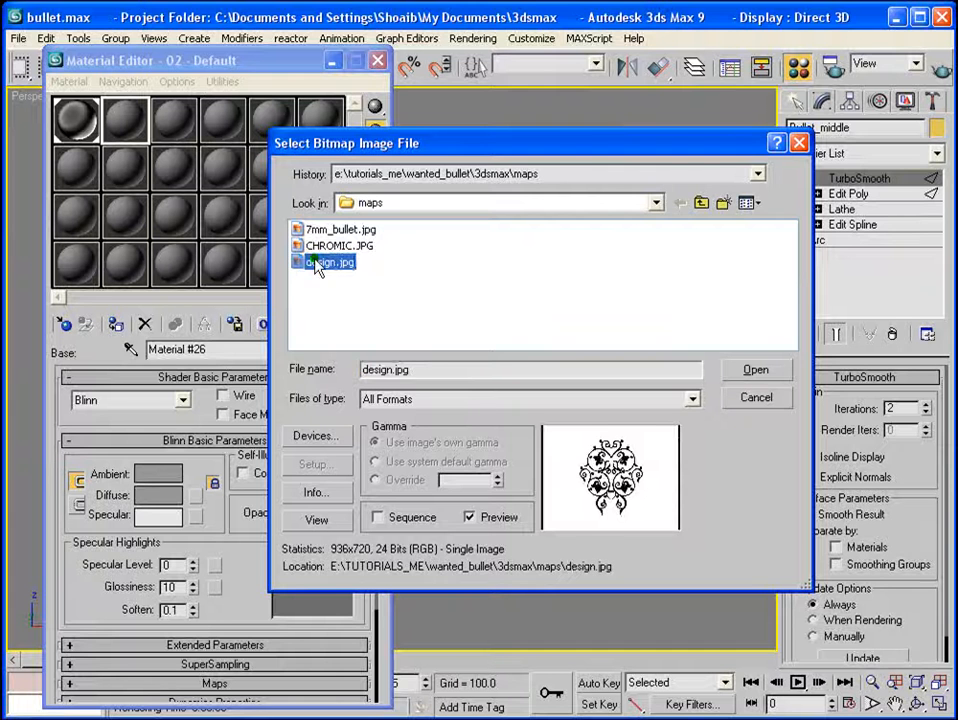
left_click(754, 368)
left_click(347, 325)
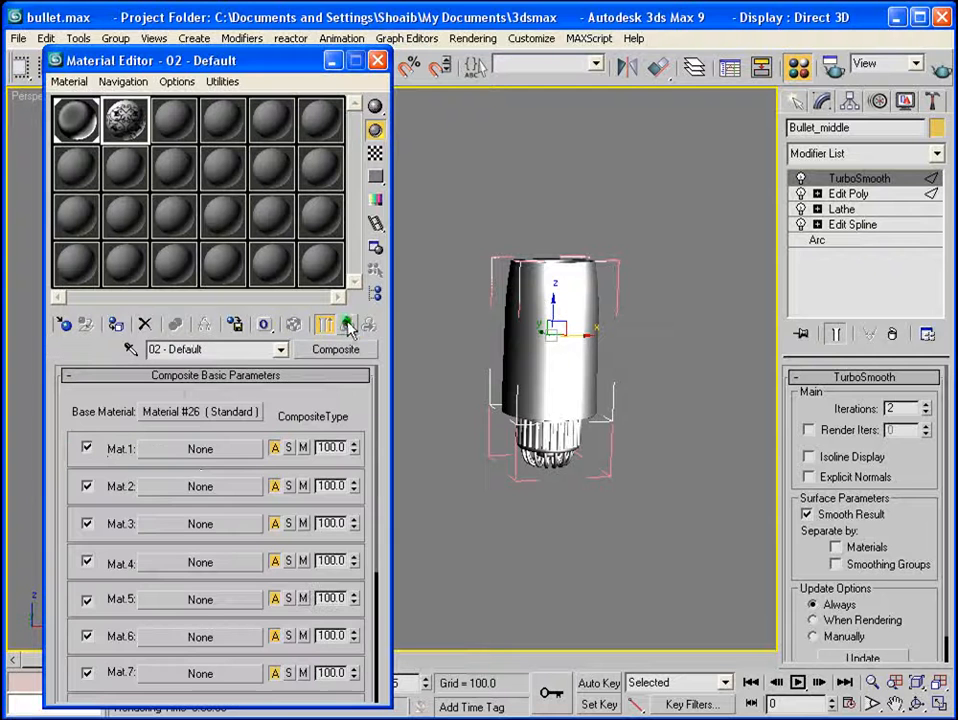
Add a Standard material as Mat.1 of the composite and give its diffuse channel a Noise map.
left_click(208, 455)
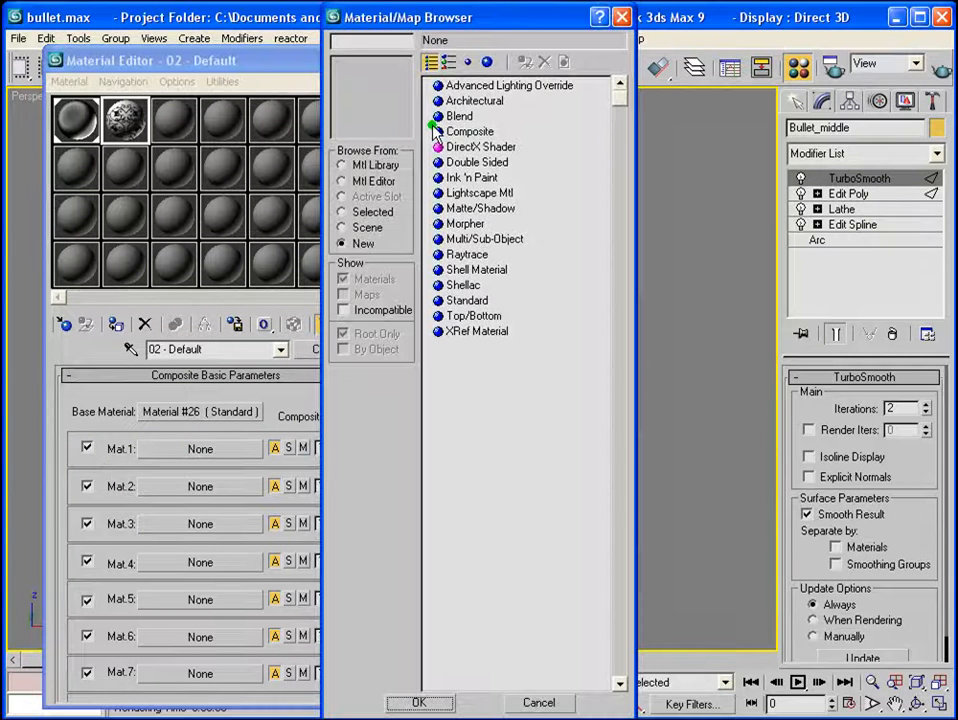
double_click(467, 301)
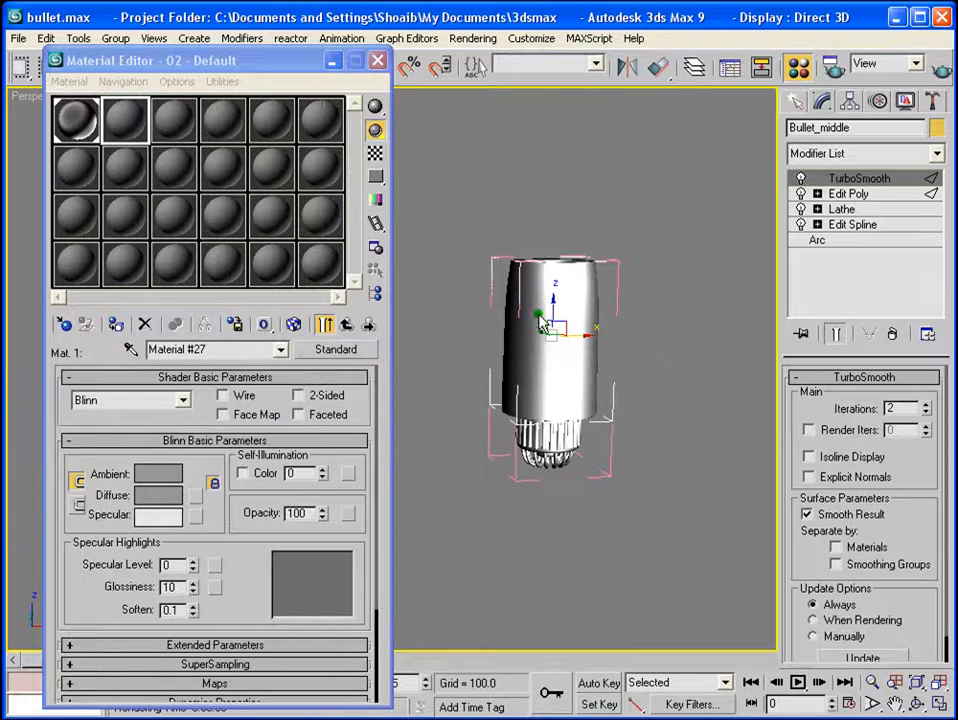
left_click(198, 496)
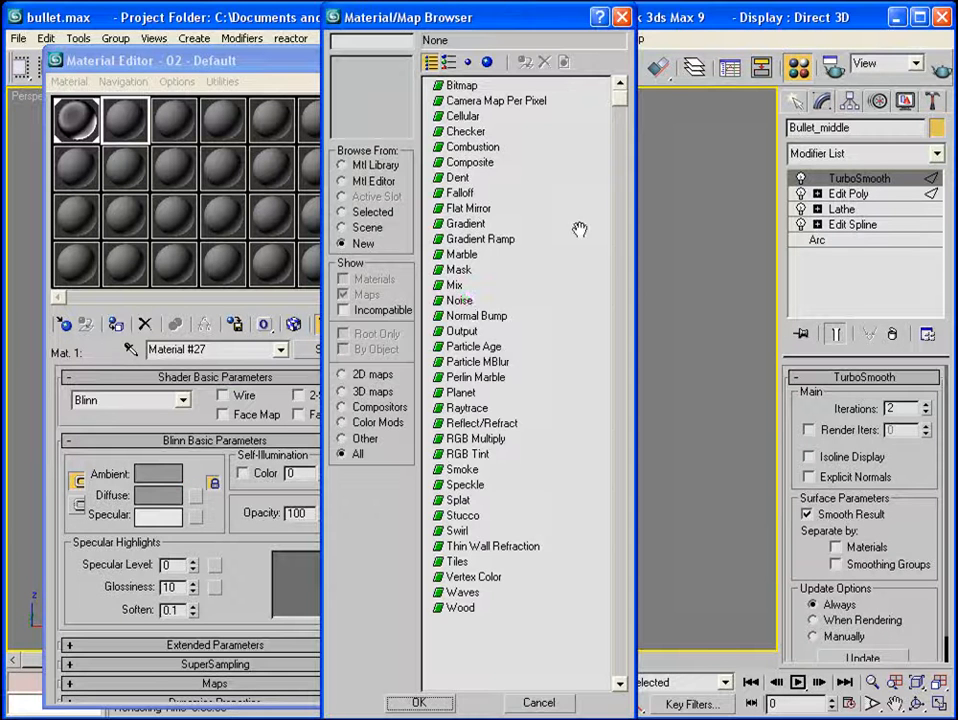
double_click(459, 300)
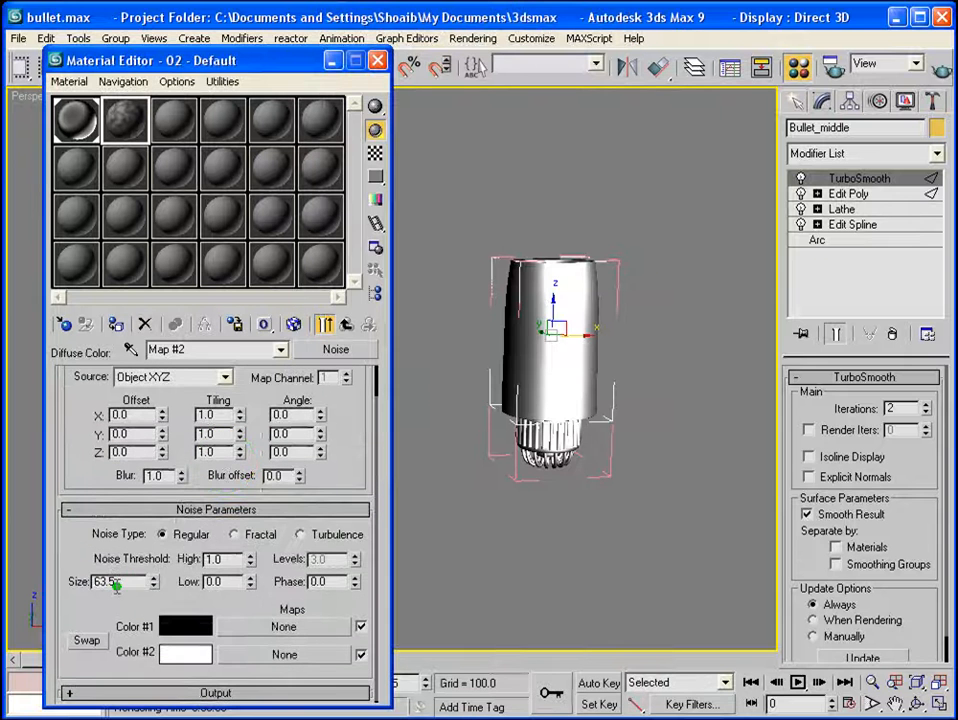
Set the noise size to 1, its type to Fractal and Color #1 to dark yellow with RGB 109, 100, 0.
double_click(132, 580)
type("1")
key("Return")
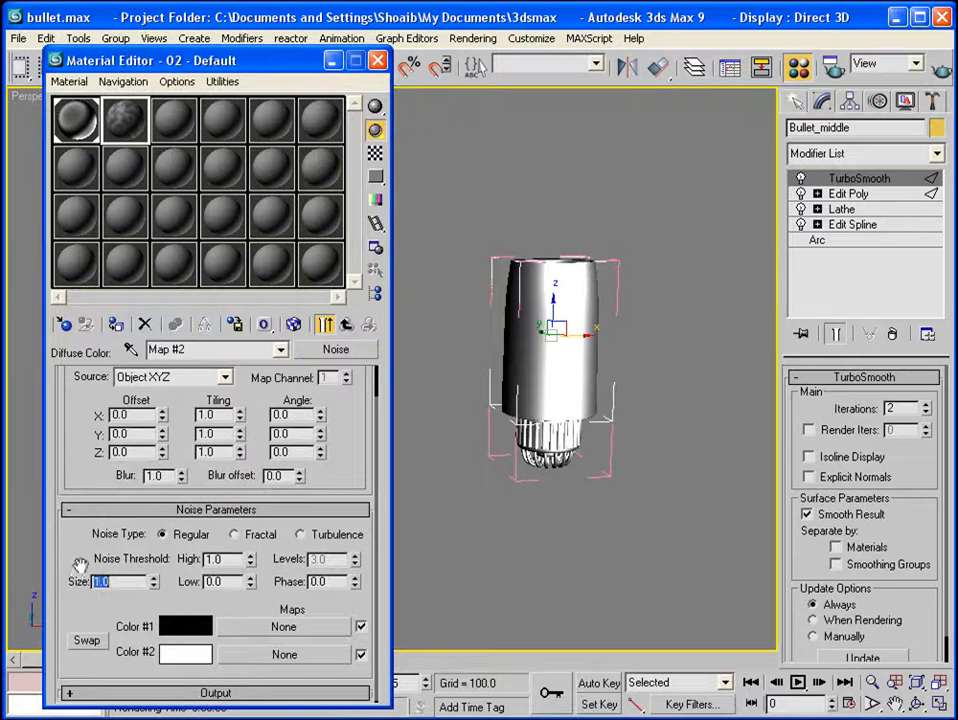
left_click(233, 534)
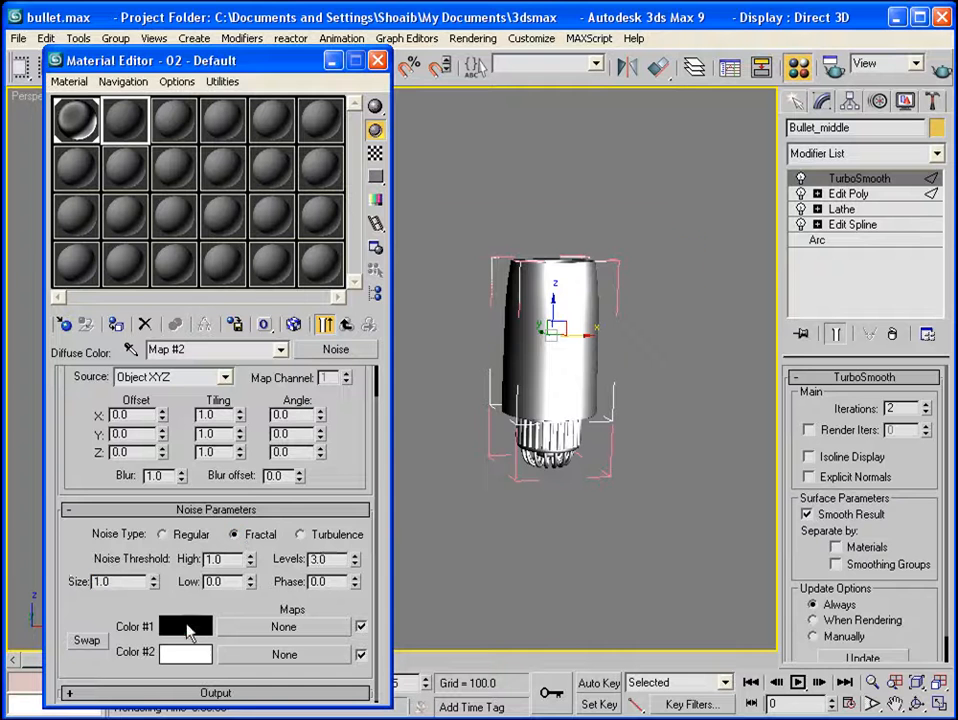
left_click(186, 627)
left_click_drag(310, 347, 310, 381)
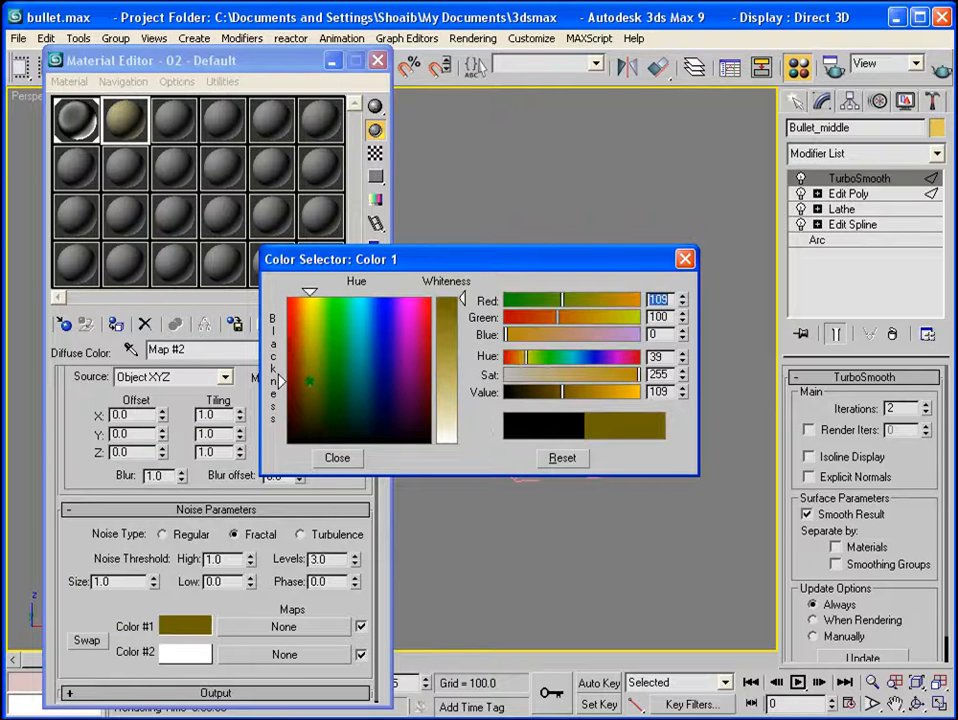
left_click(341, 458)
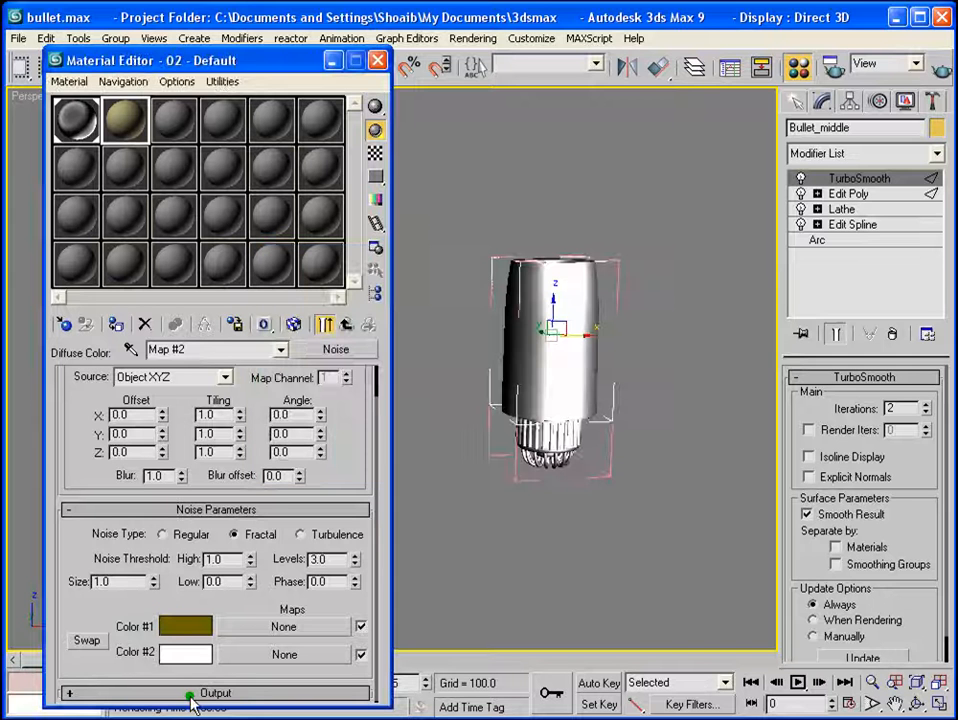
Assign the composite material to Bullet_middle, check it with a render of the Perspective view and close the render.
left_click(347, 325)
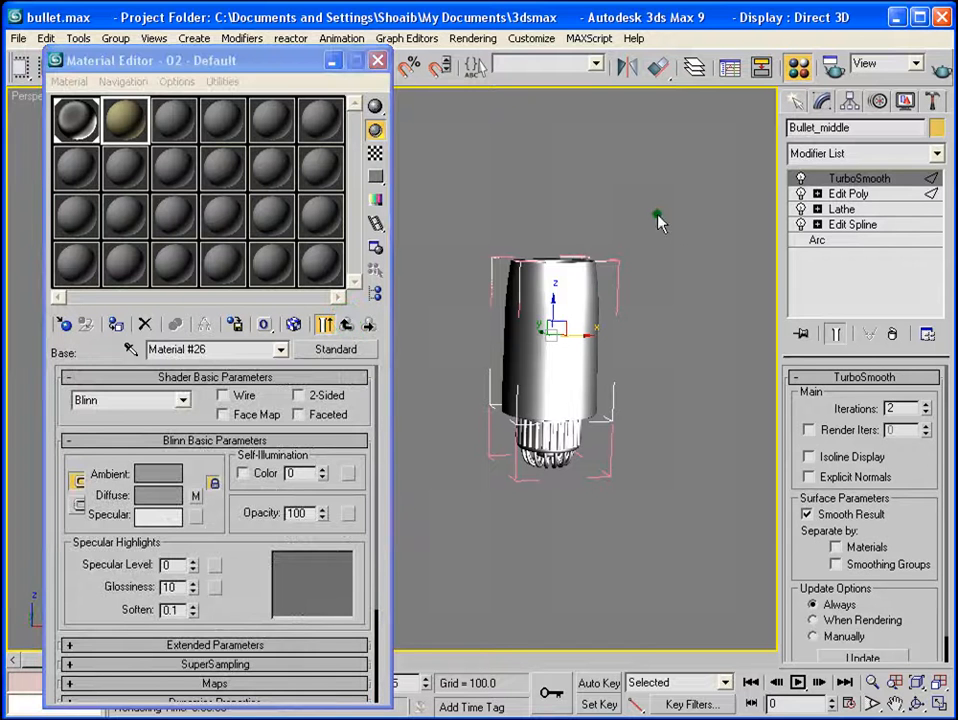
left_click(345, 325)
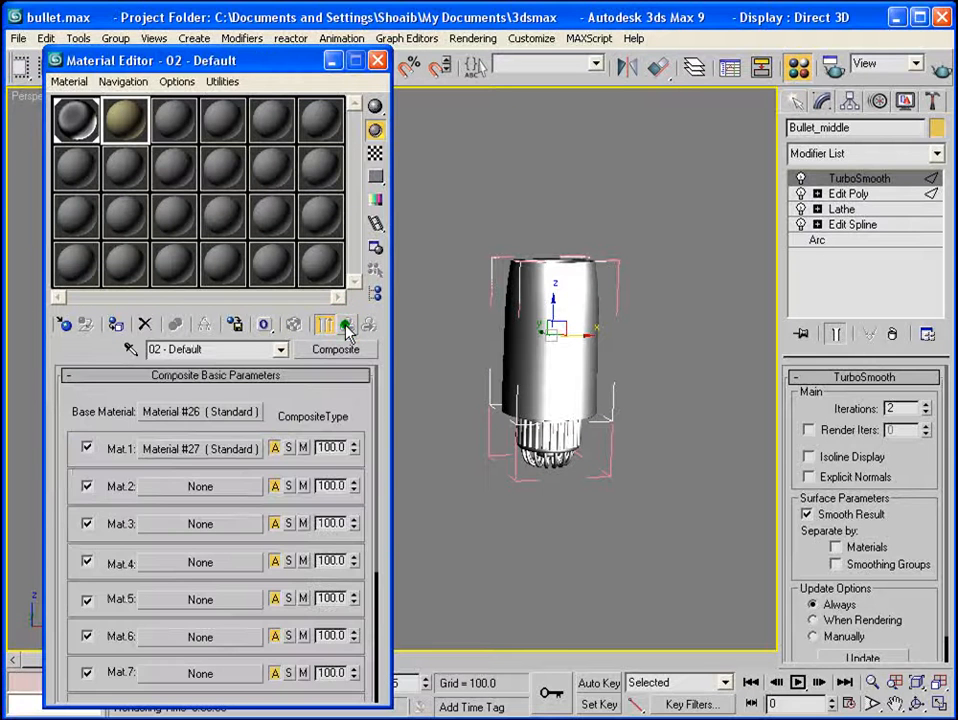
left_click(116, 325)
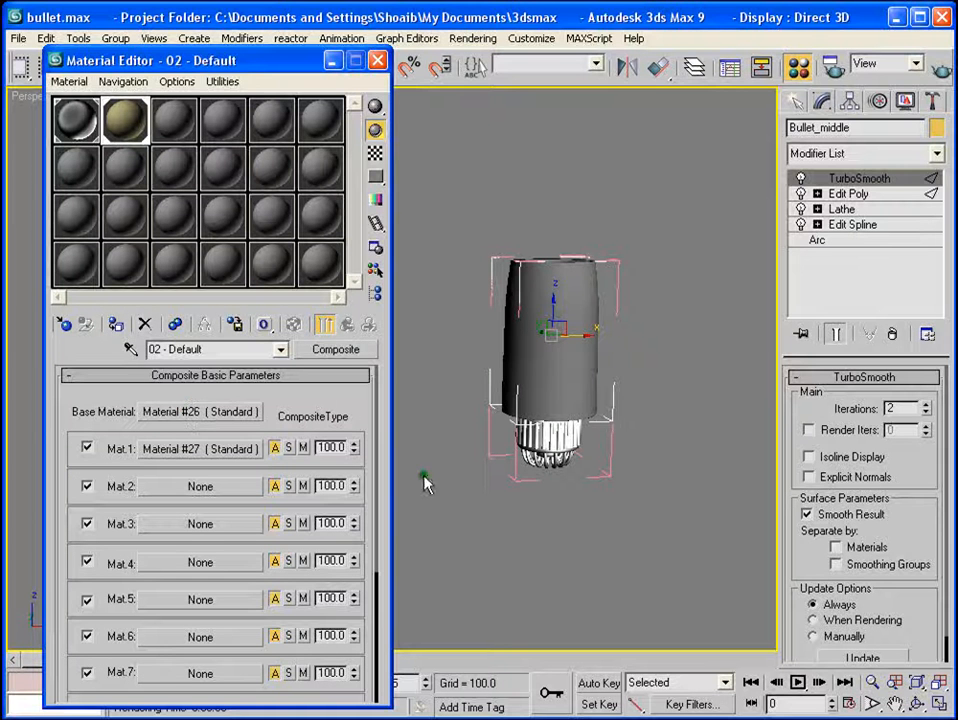
left_click(941, 72)
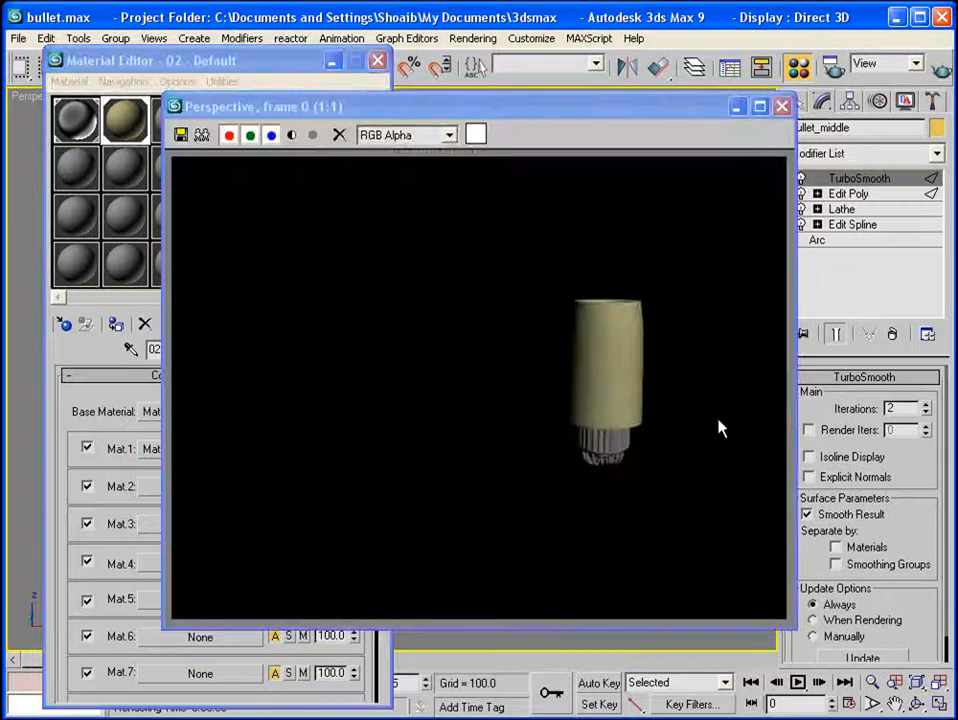
left_click(782, 105)
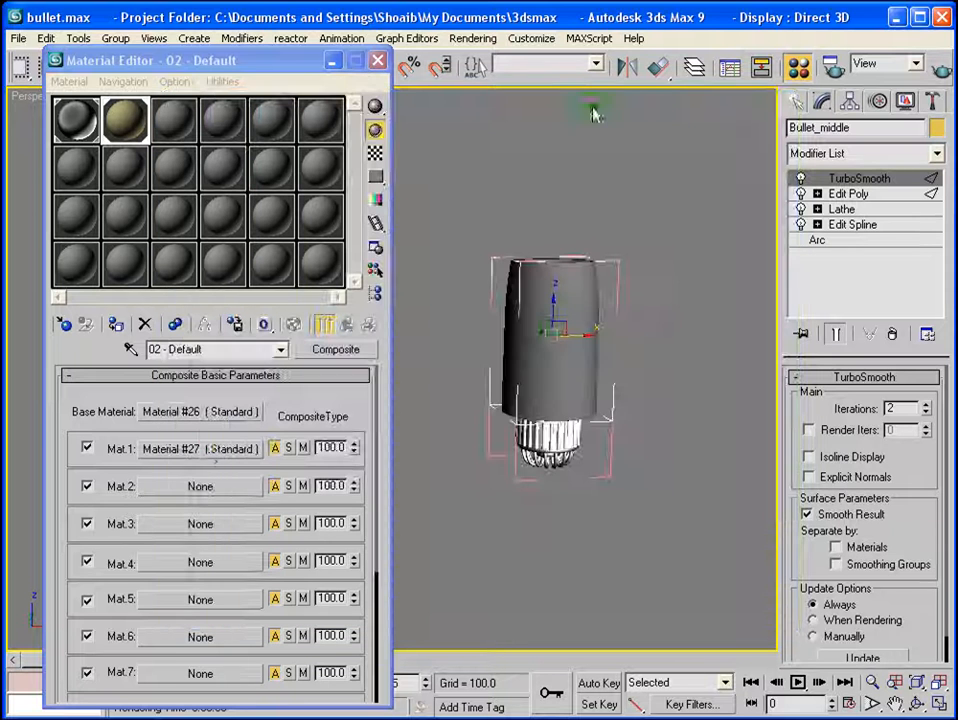
Rename the composite's Mat.1 material as metal and change its shader to Metal.
left_click(196, 449)
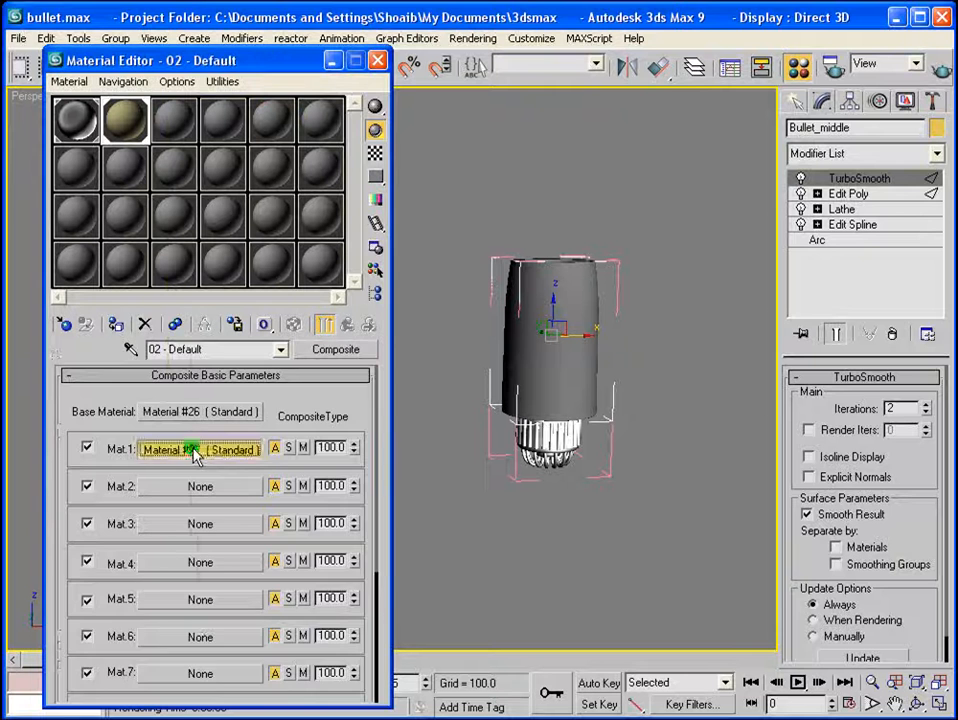
left_click(233, 352)
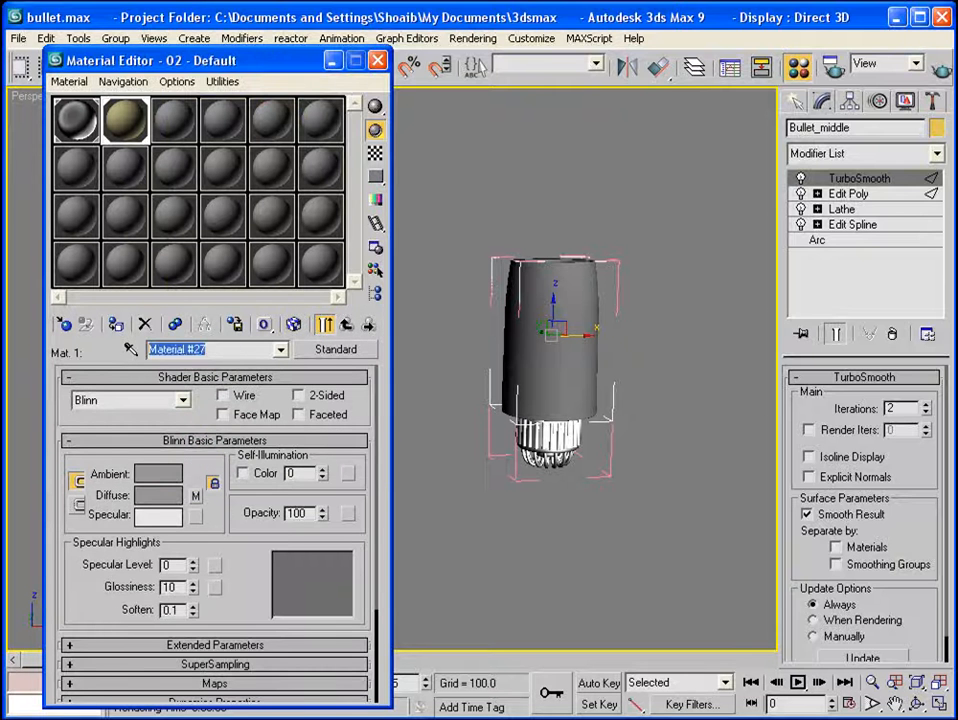
type("metal")
left_click(184, 403)
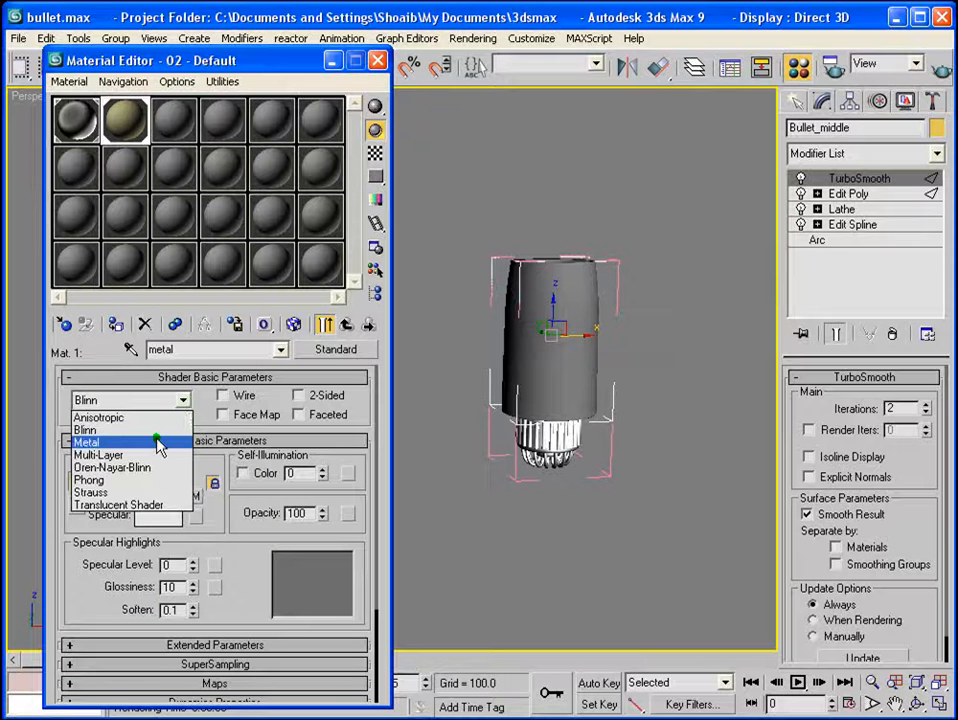
left_click(157, 443)
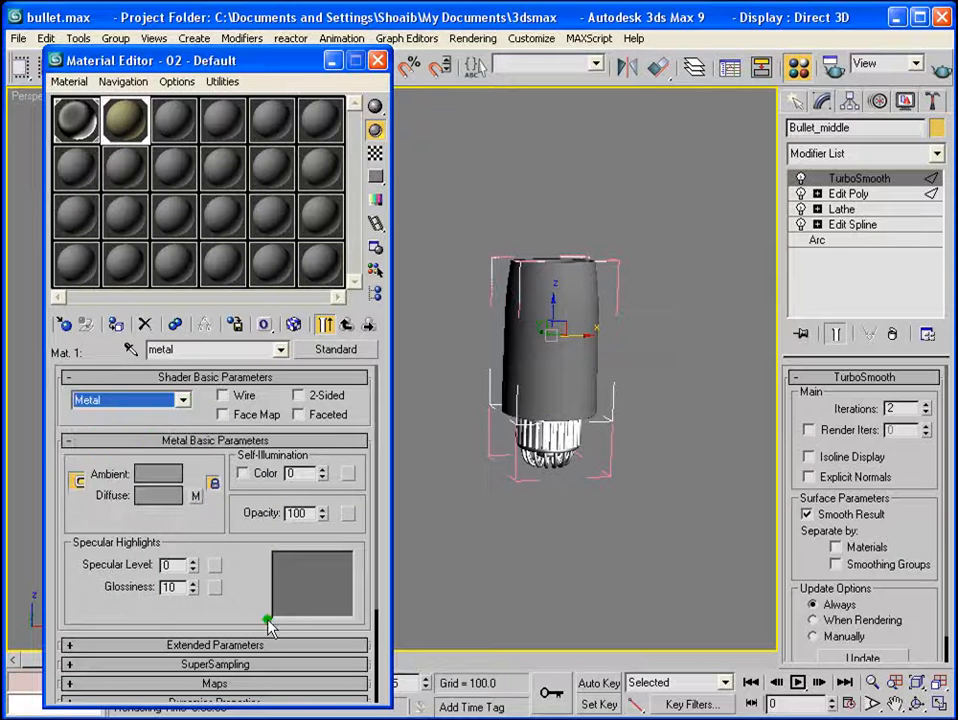
Set the metal material's specular level to 300 and glossiness to 5, and return to the composite level.
left_click_drag(180, 564, 130, 650)
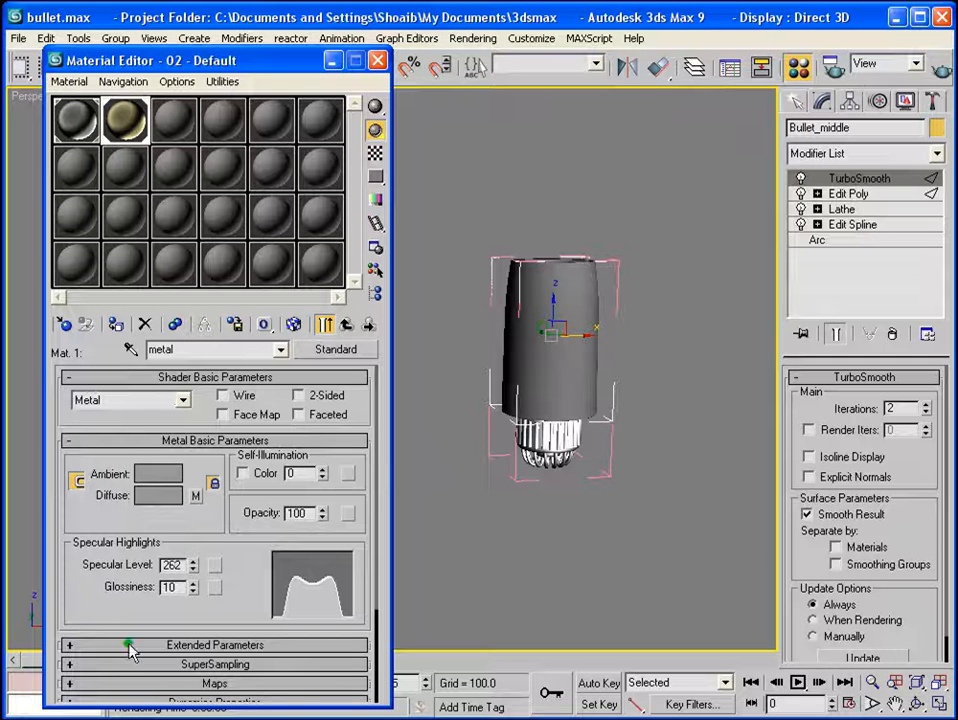
double_click(178, 564)
type("300")
key("Return")
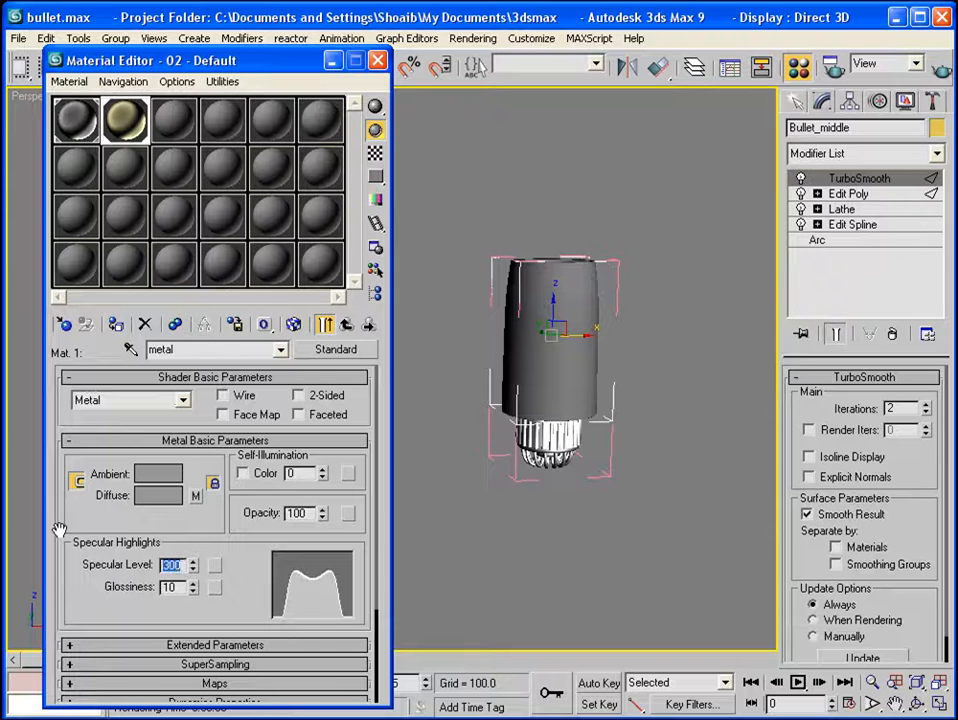
double_click(172, 586)
type("5")
key("Return")
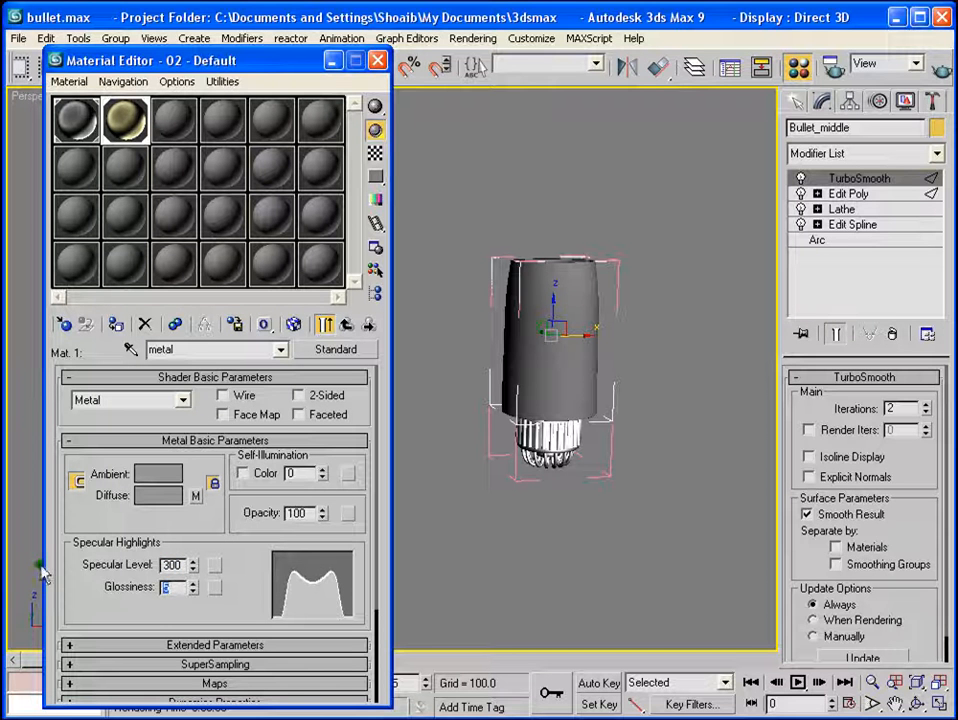
left_click(345, 324)
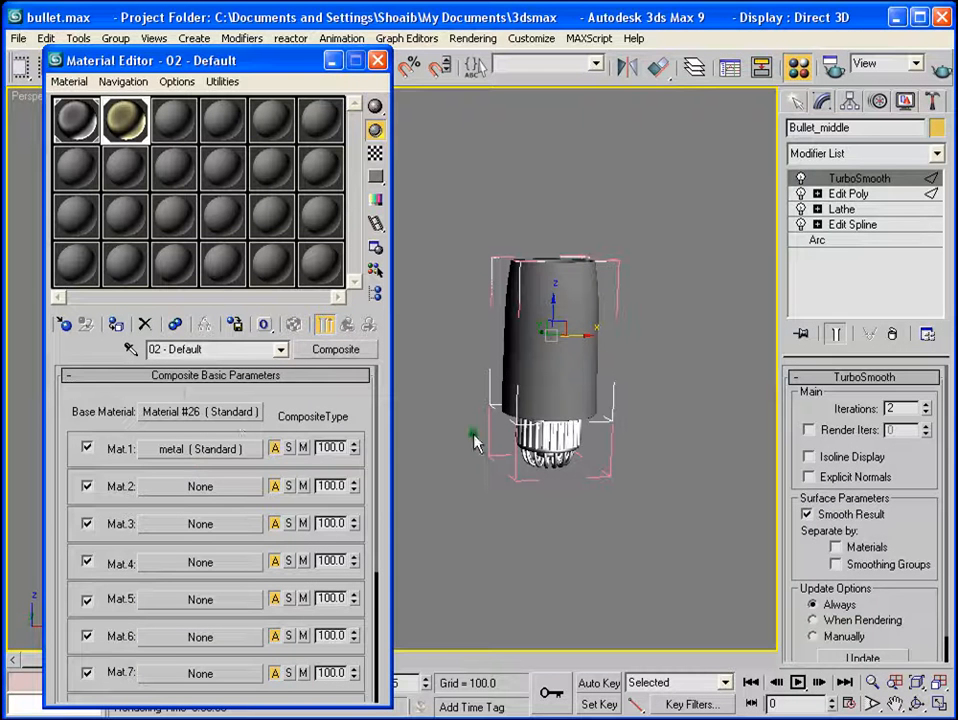
Render the Perspective view from the current angle and again from a closer, tilted angle, closing each render.
left_click(941, 63)
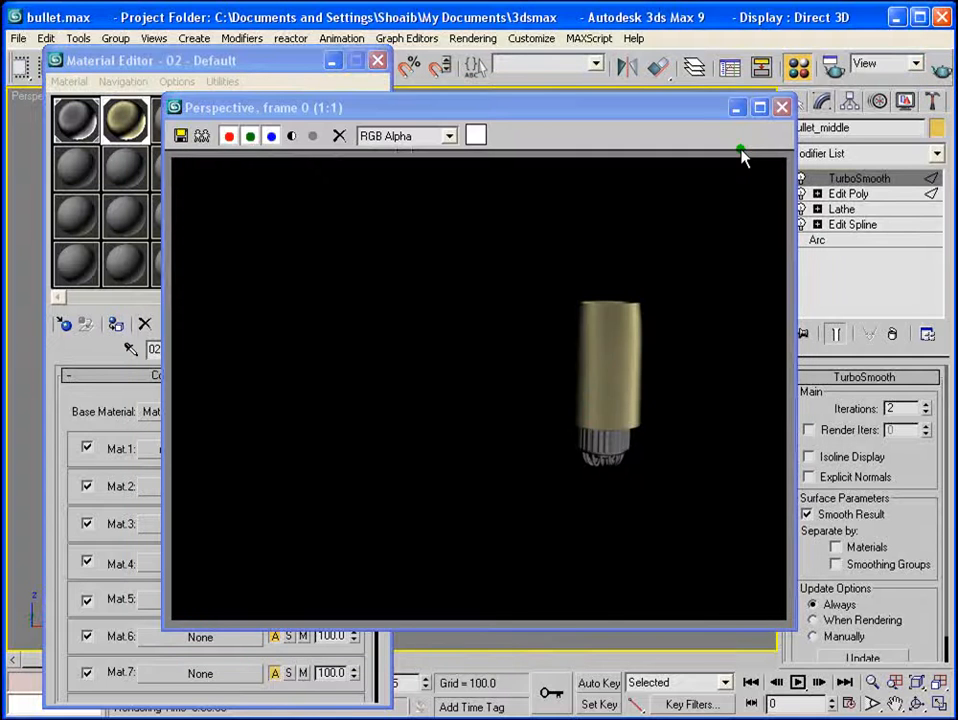
left_click(783, 106)
middle_click_drag(470, 360, 605, 314, "alt")
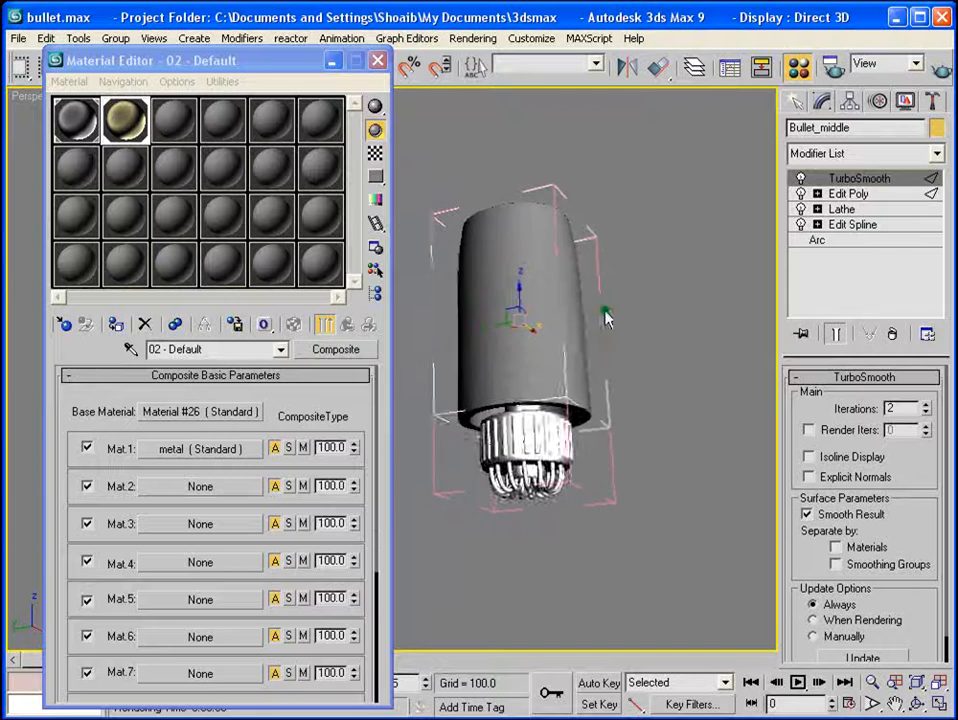
left_click(941, 68)
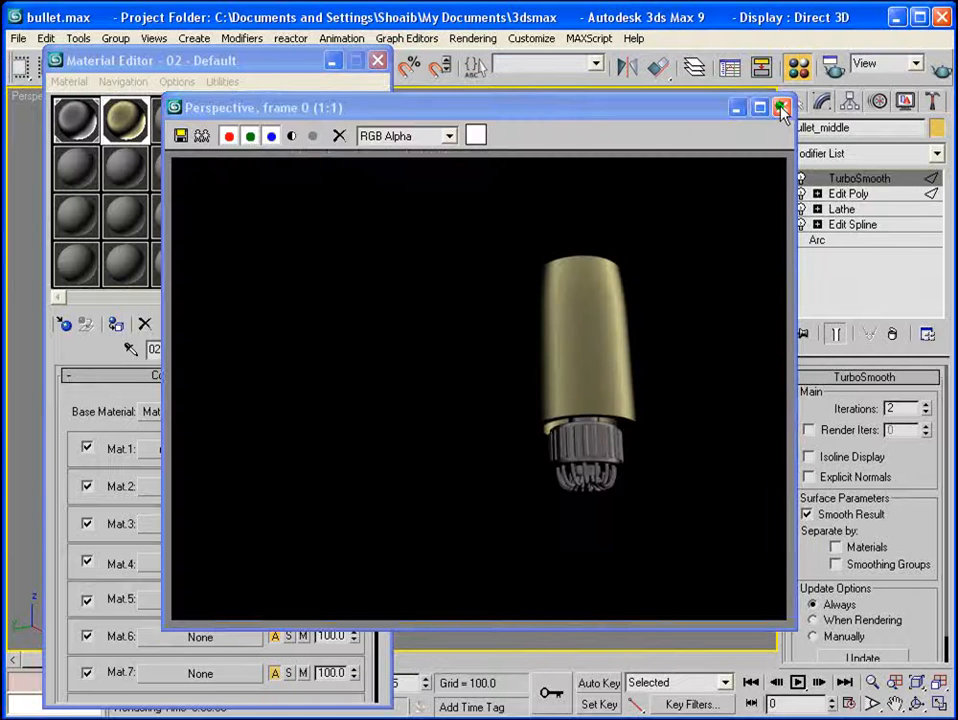
left_click(784, 104)
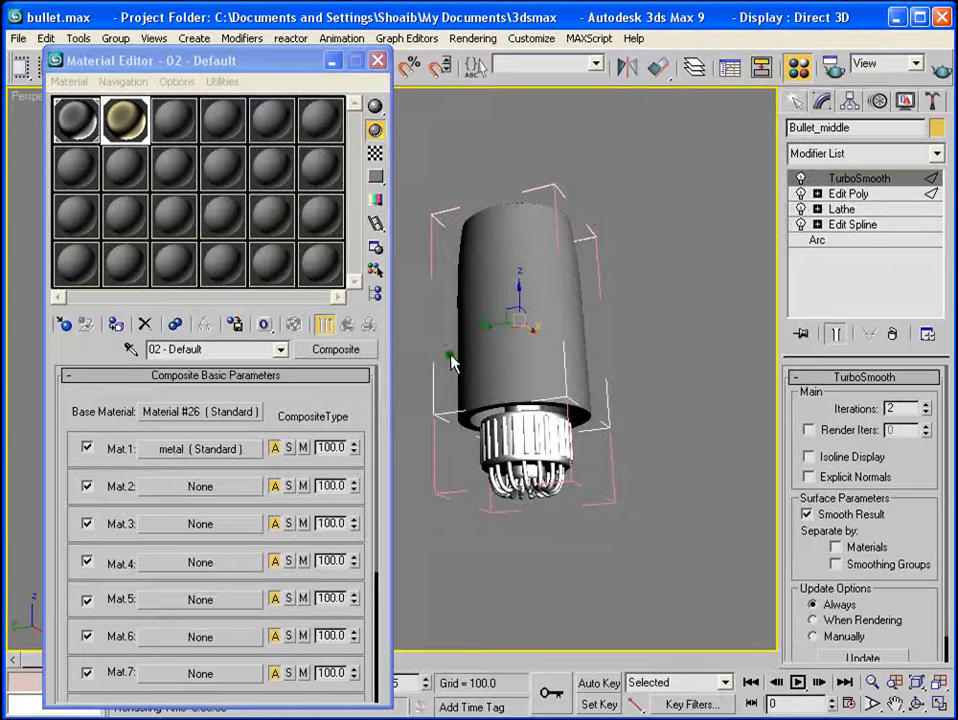
Open the composite's base material and rename it as design.
left_click(197, 416)
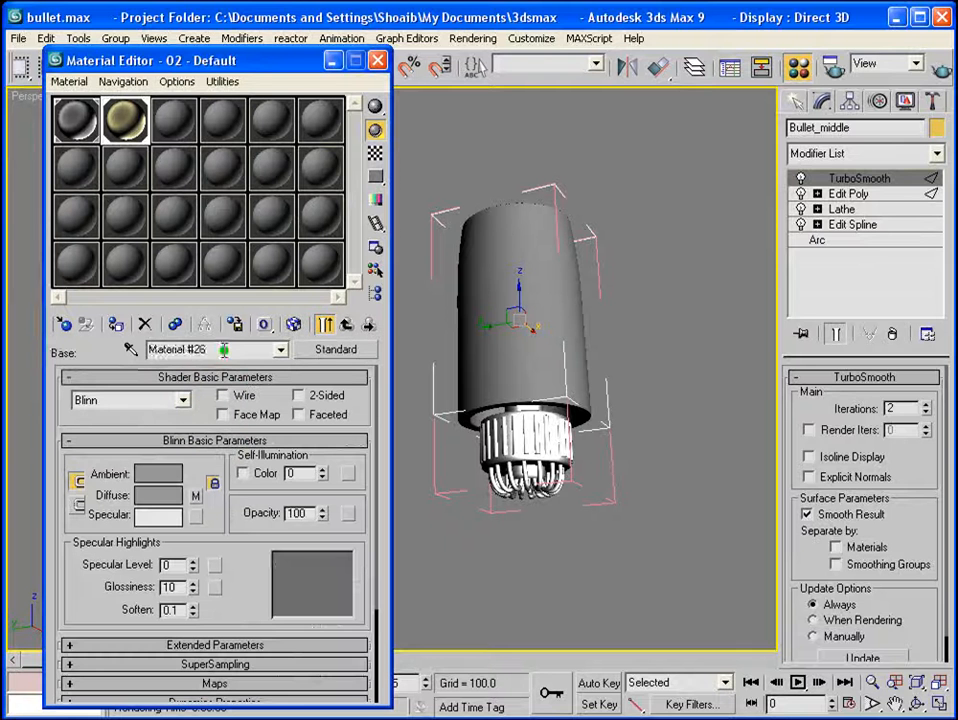
type("d")
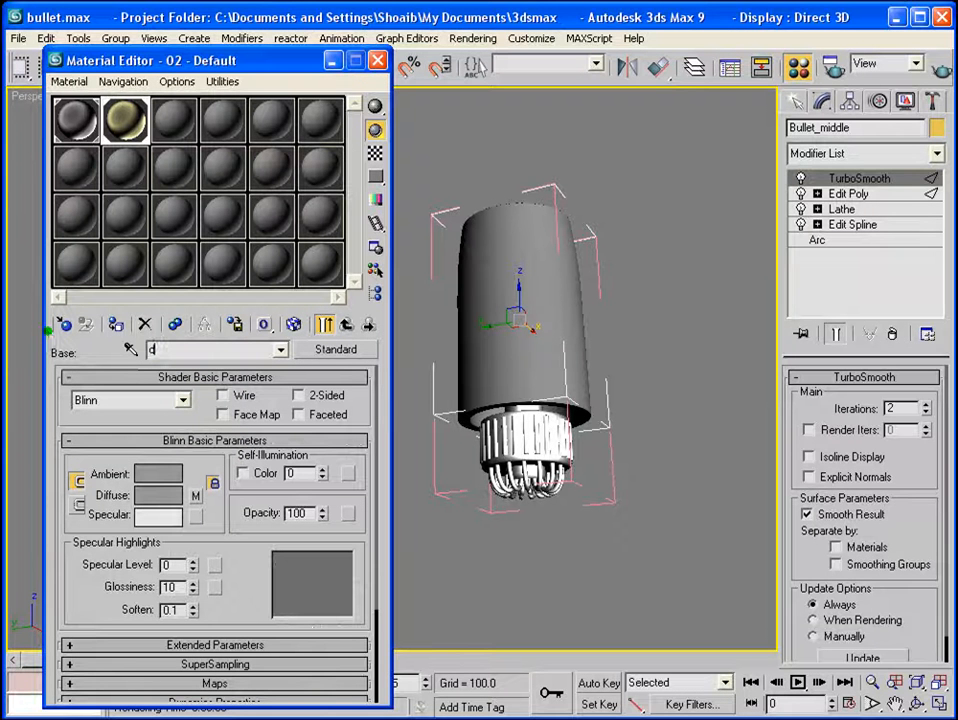
type("esign")
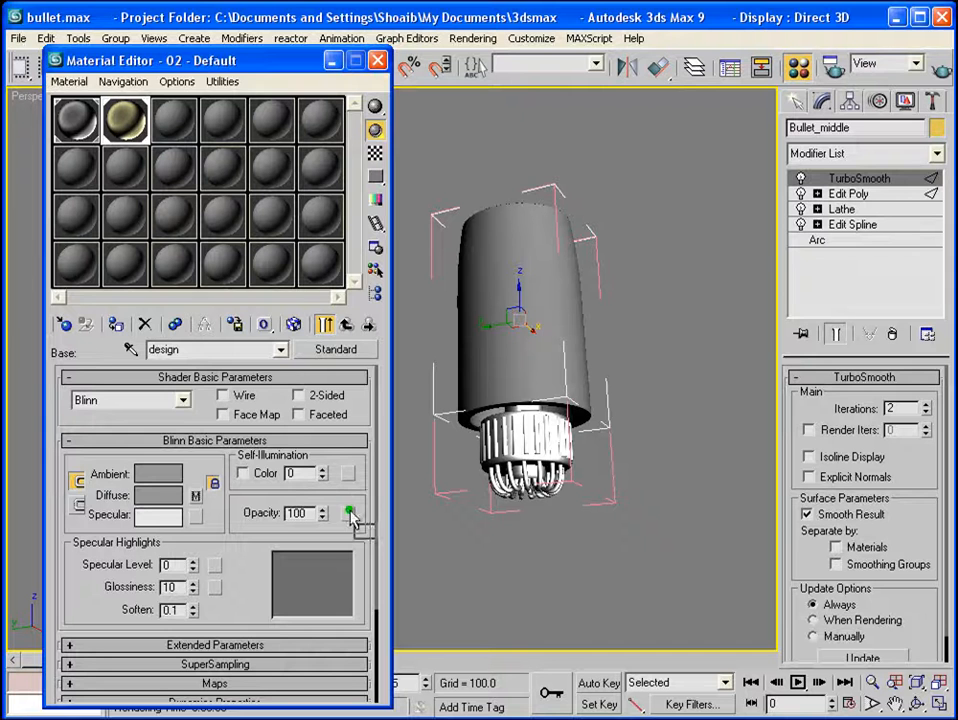
Copy the design material's diffuse bitmap to its opacity channel and render the Perspective view.
left_click_drag(350, 514, 350, 514)
left_click(176, 440)
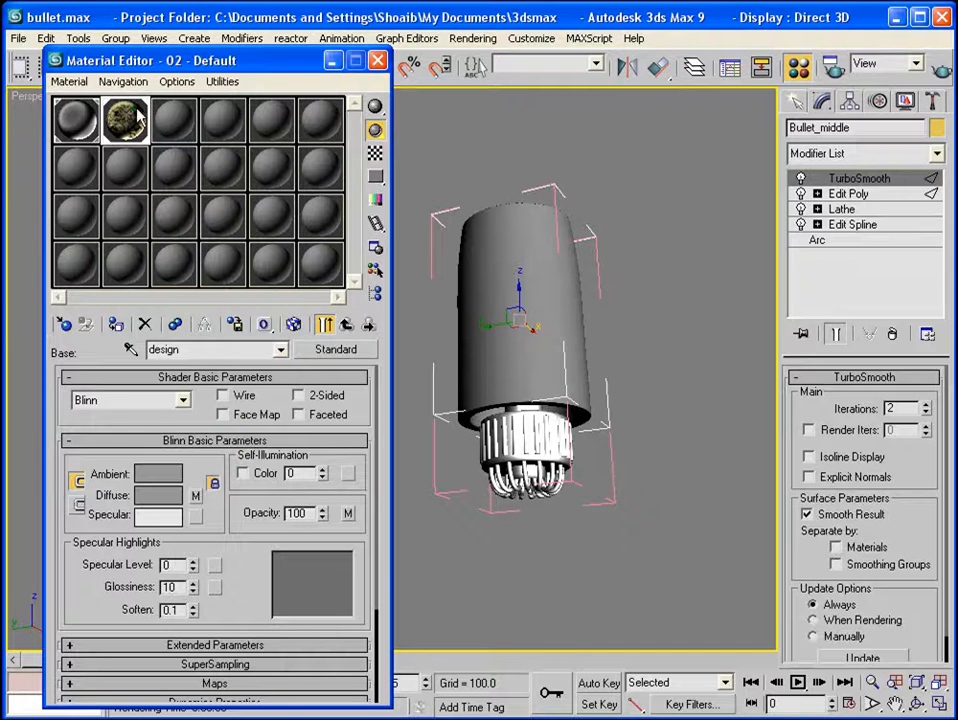
left_click(941, 63)
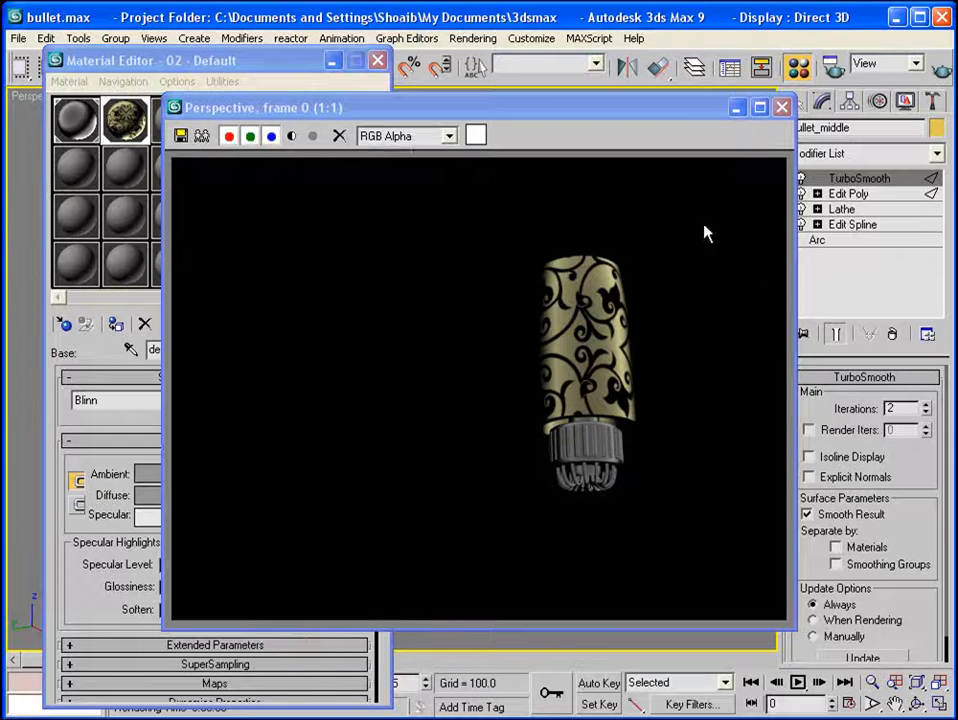
Close the render and show the design material's map on the bullet's middle section in the viewport.
left_click(782, 107)
middle_click_drag(659, 413, 512, 490, "alt")
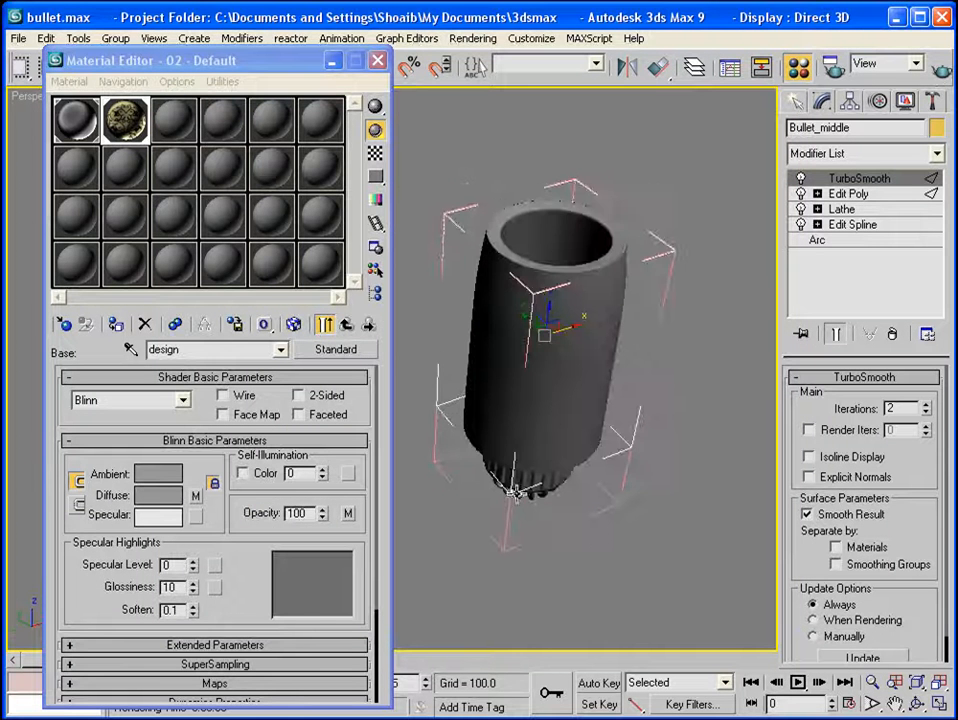
left_click(294, 324)
middle_click_drag(549, 334, 668, 308, "alt")
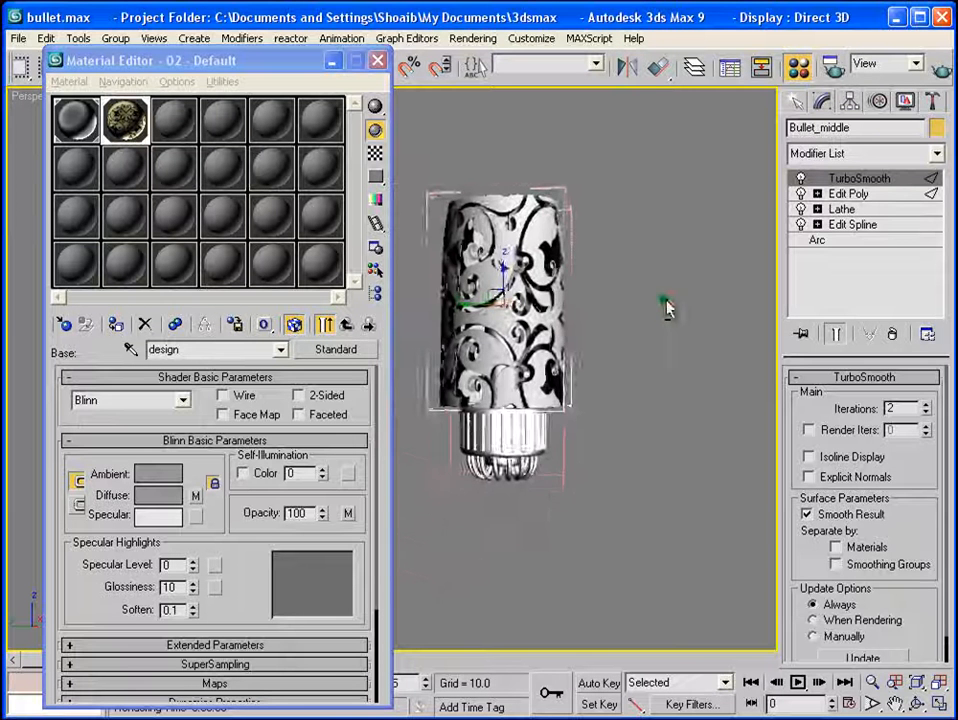
mouse_move(551, 300)
middle_mouse_down()
mouse_move(599, 306)
mouse_move(569, 283)
mouse_move(661, 306)
mouse_move(680, 299)
mouse_move(406, 325)
mouse_move(556, 305)
middle_mouse_up()
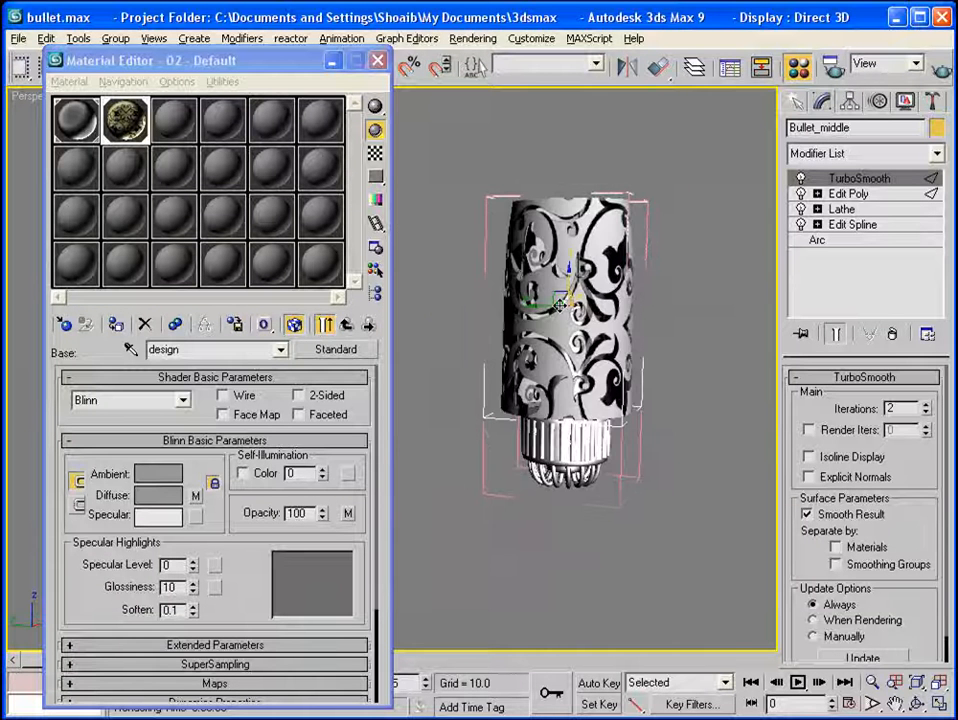
Add a UVW Mapping modifier to the bullet's middle section.
left_click(936, 153)
left_click_drag(938, 195, 938, 600)
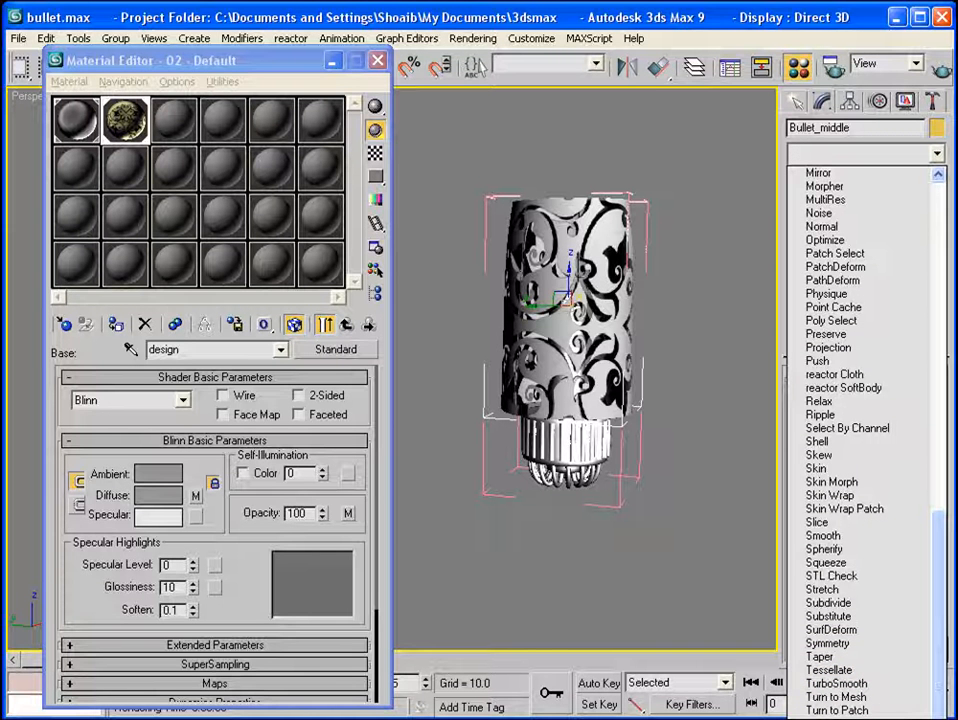
left_click(866, 716)
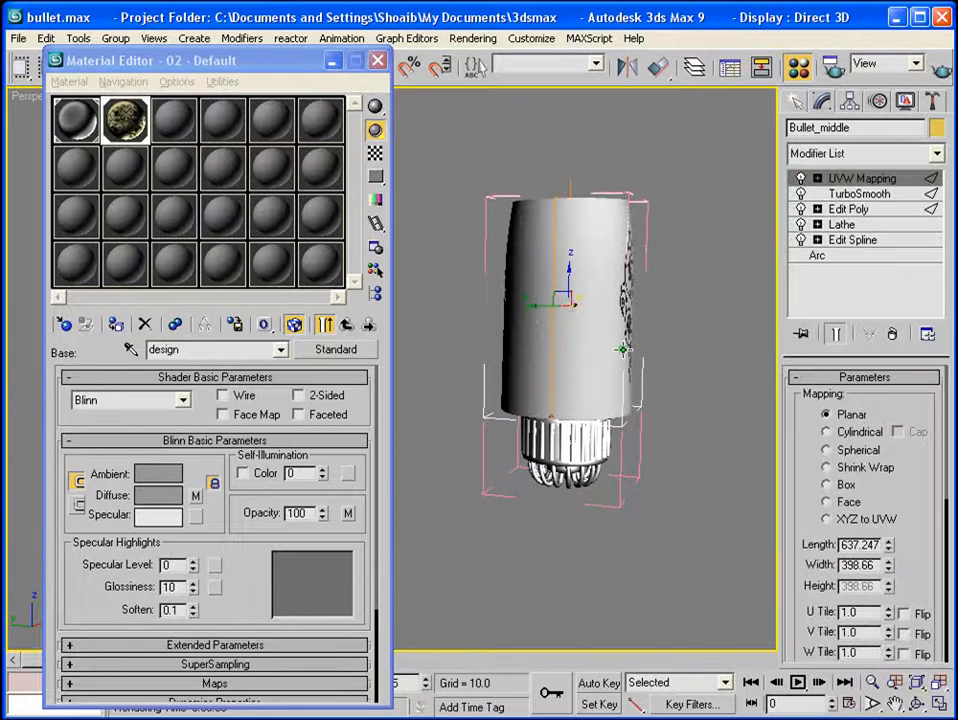
middle_click_drag(622, 349, 510, 362, "alt")
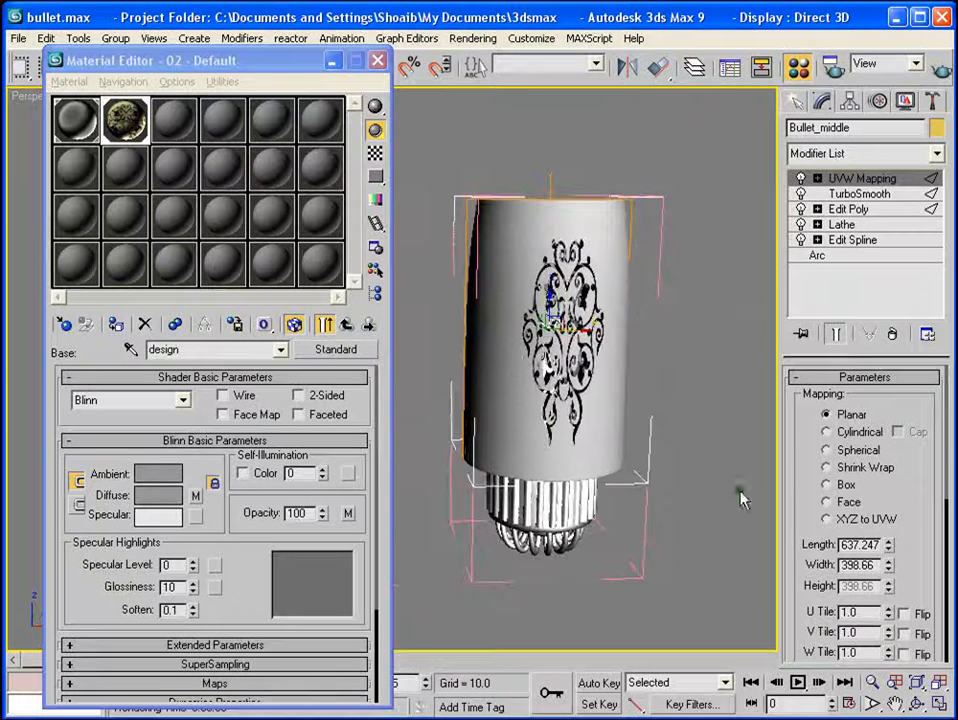
Set the UVW mapping to Cylindrical, align it to X and fit it to the object.
left_click(828, 432)
scroll(830, 500, "down", 5)
left_click(816, 559)
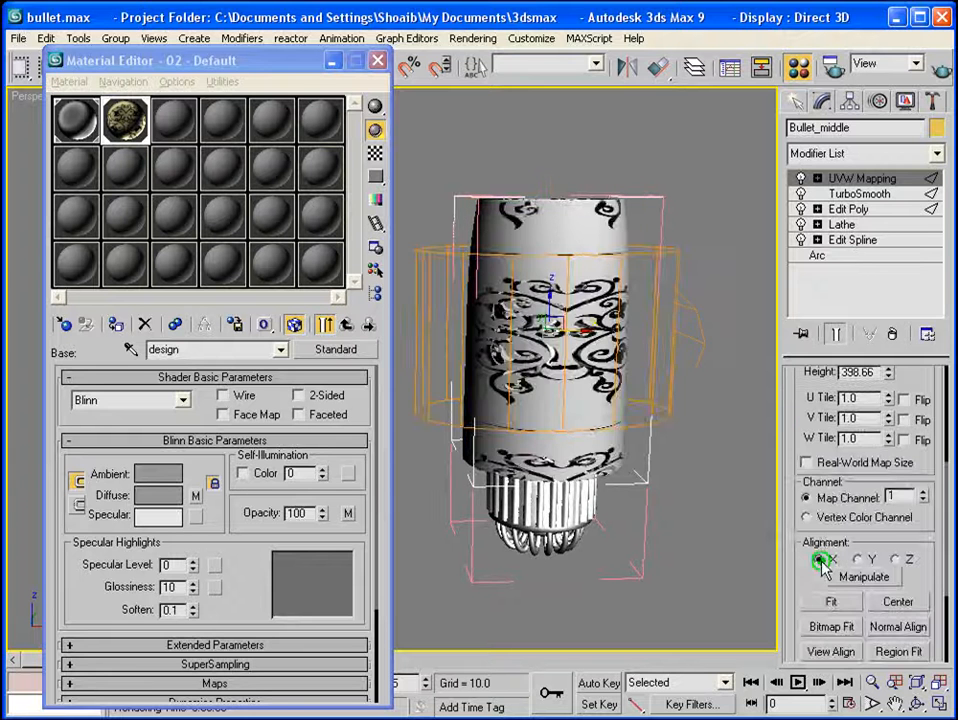
left_click(831, 602)
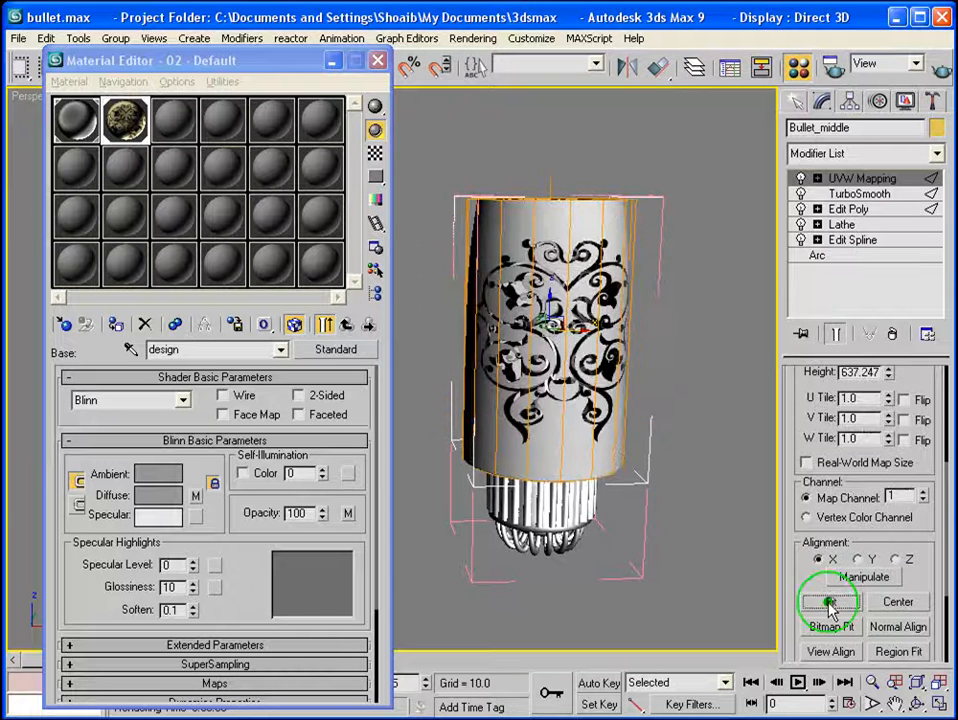
middle_click_drag(468, 315, 483, 368, "alt")
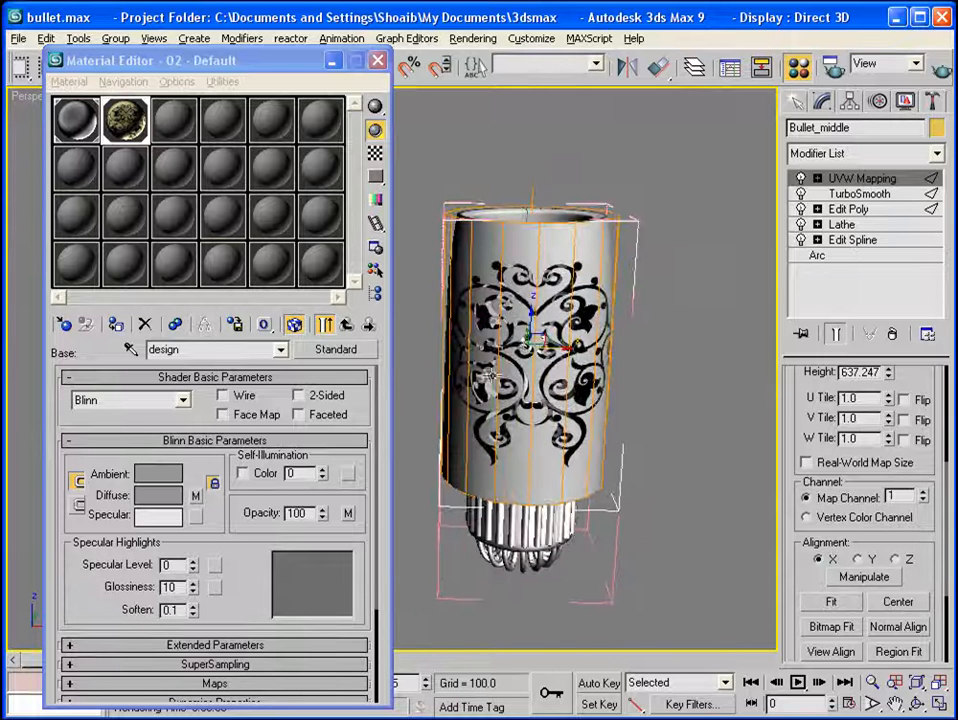
Switch to the four-viewport layout and scale up the UVW mapping gizmo in the Front view until it surrounds the bullet's middle section.
left_click(855, 178)
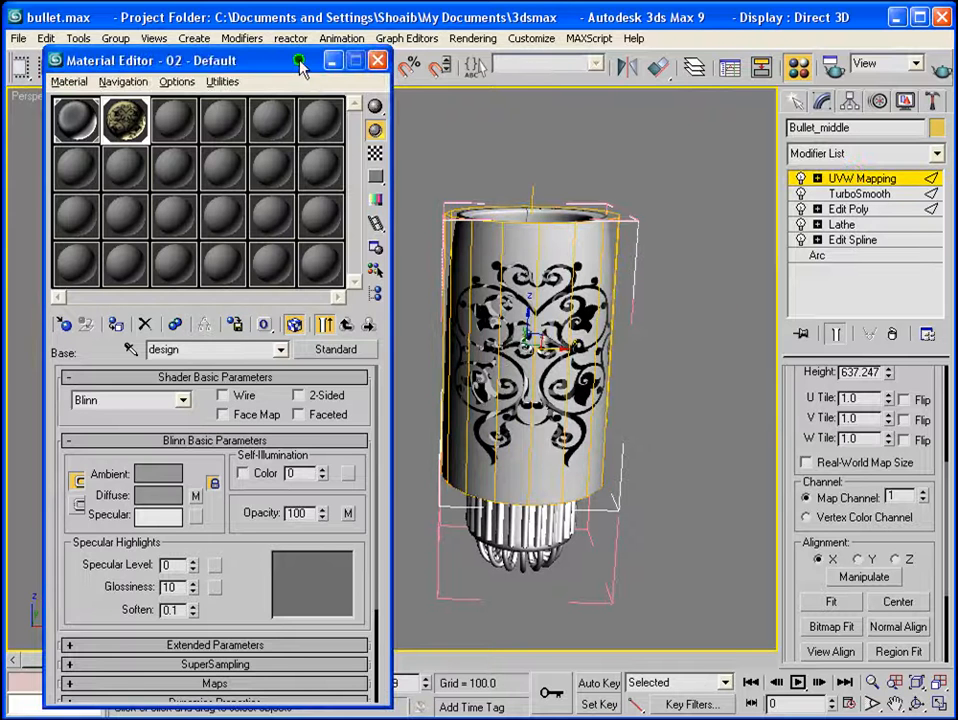
left_click_drag(304, 64, 281, 196)
left_click(146, 67)
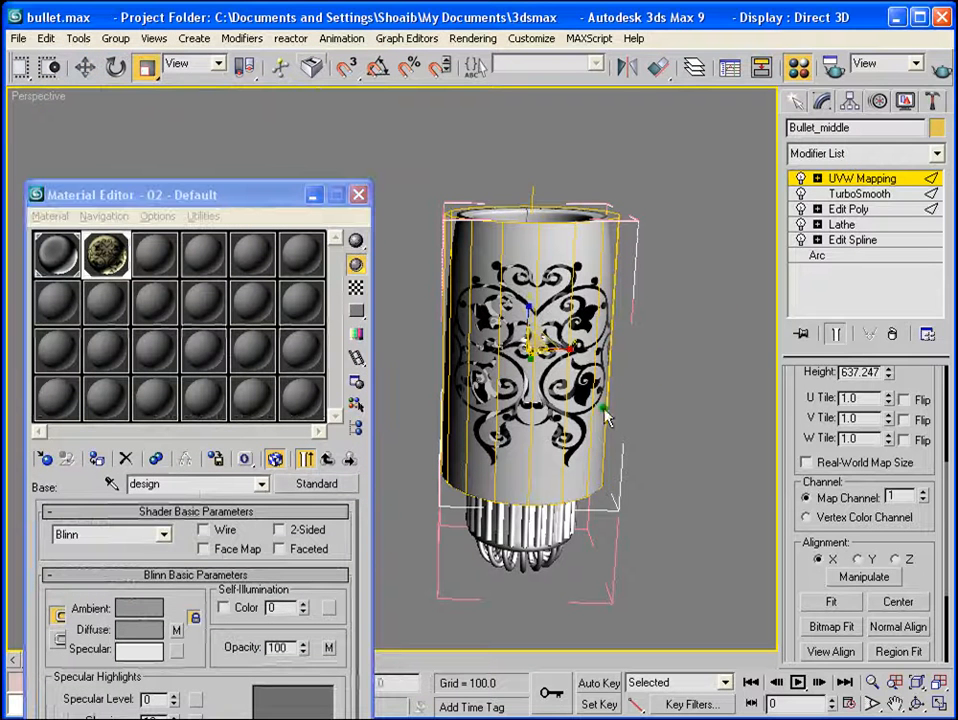
left_click(938, 684)
middle_click(605, 214)
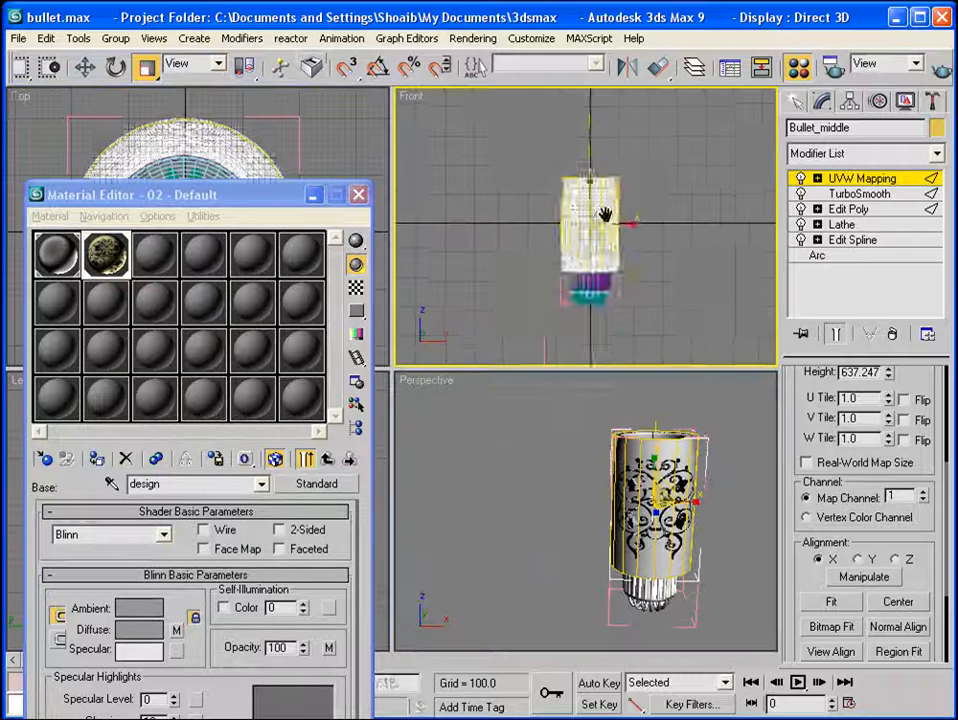
scroll(601, 222, "up", 5)
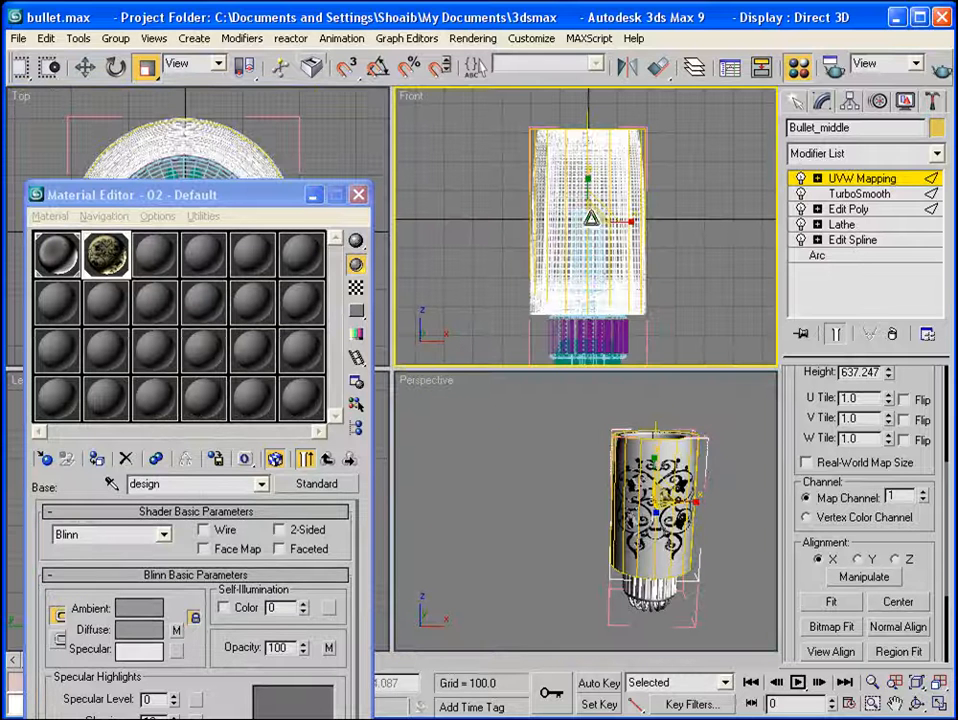
middle_click(705, 453)
scroll(651, 455, "up", 4)
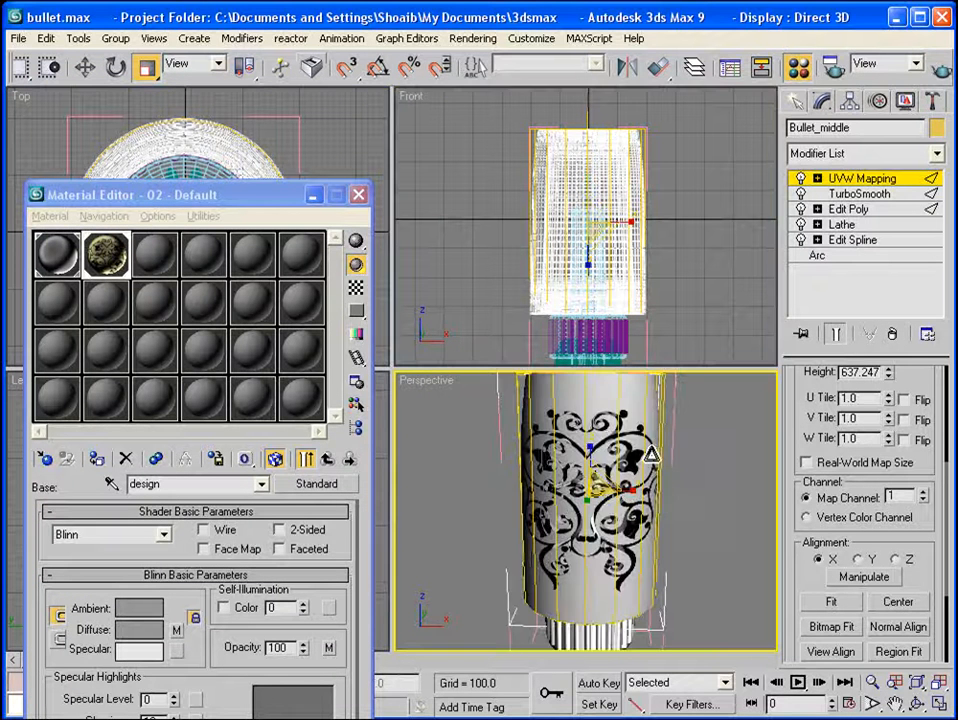
middle_click(589, 222)
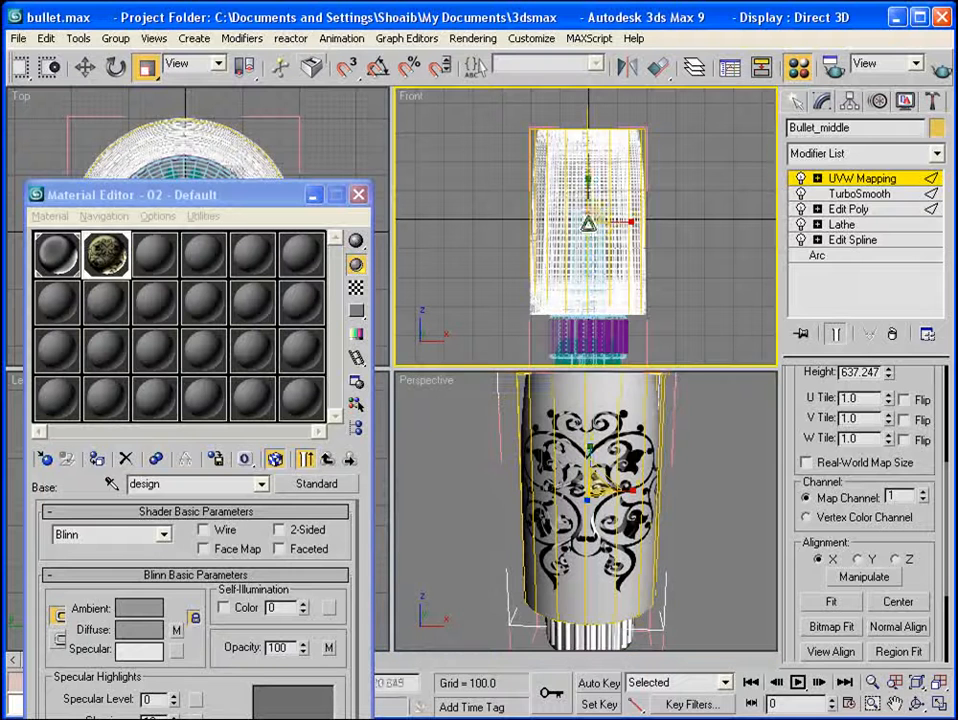
left_click_drag(586, 216, 627, 222)
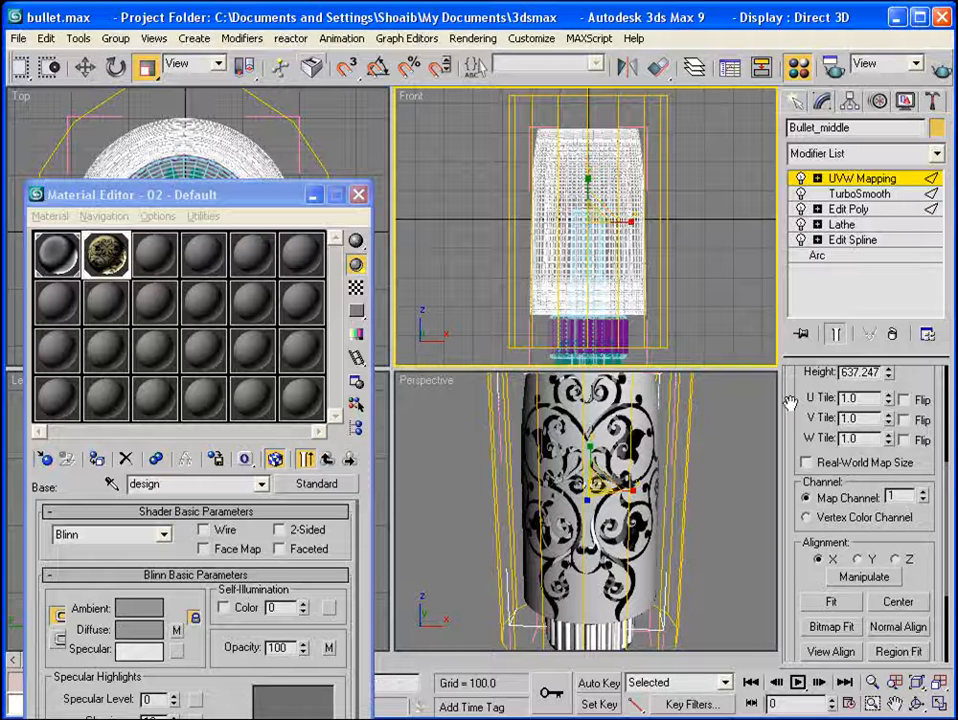
Set the width of the cylindrical UVW mapping to 318.13.
left_click_drag(790, 402, 810, 498)
left_click_drag(888, 450, 941, 481)
middle_click_drag(669, 481, 700, 515)
left_click_drag(888, 448, 890, 411)
scroll(621, 479, "down", 3)
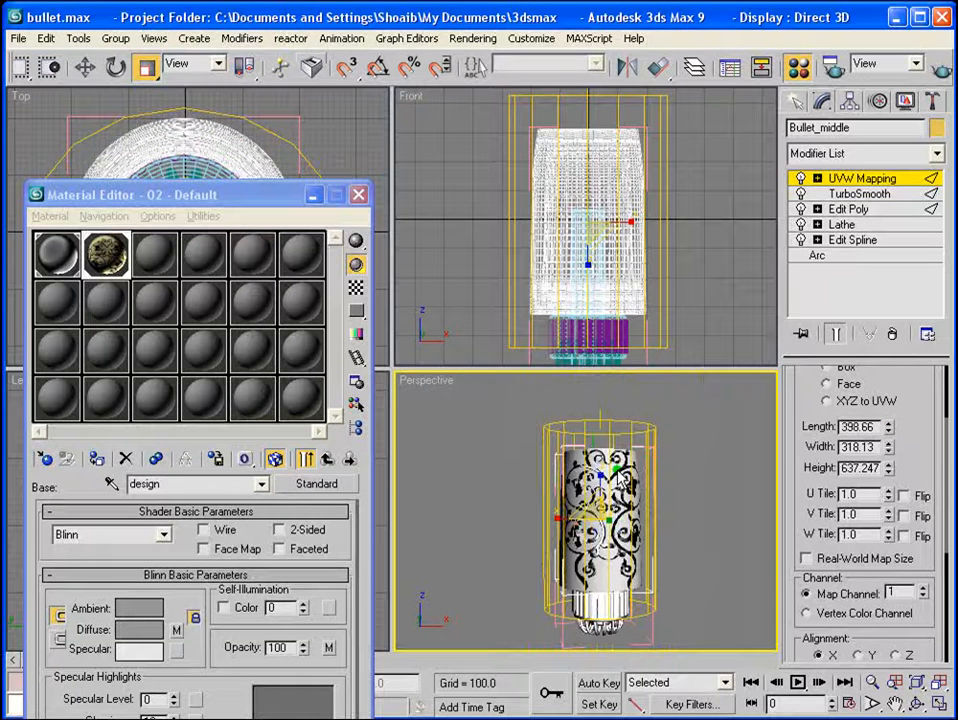
Render the Perspective view with the whole bullet and again close up on the ornament, closing each render.
left_click(941, 64)
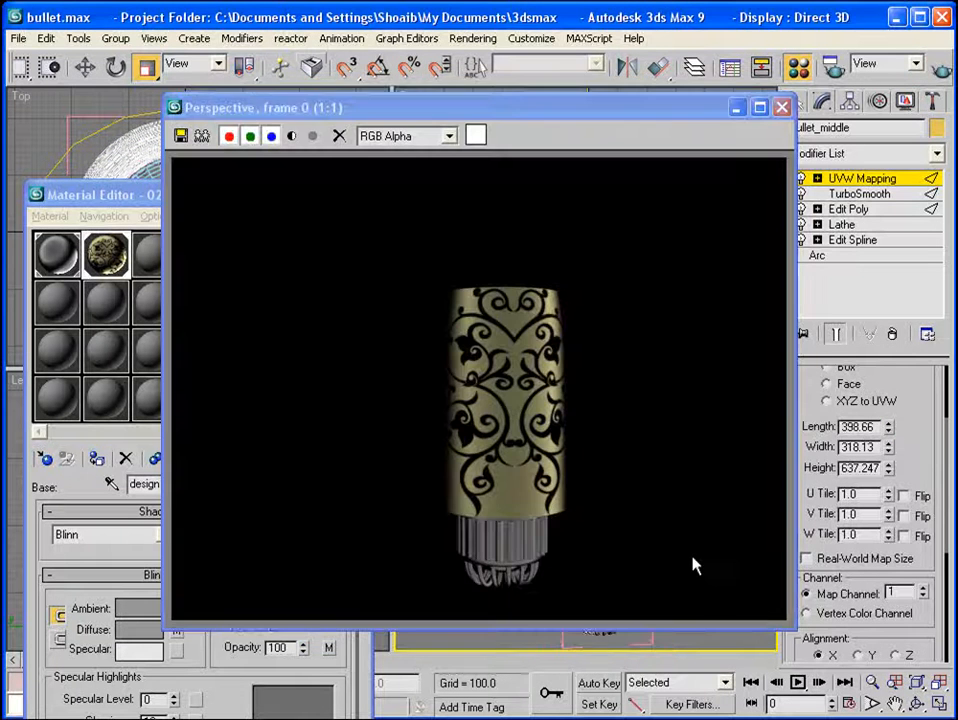
left_click(782, 106)
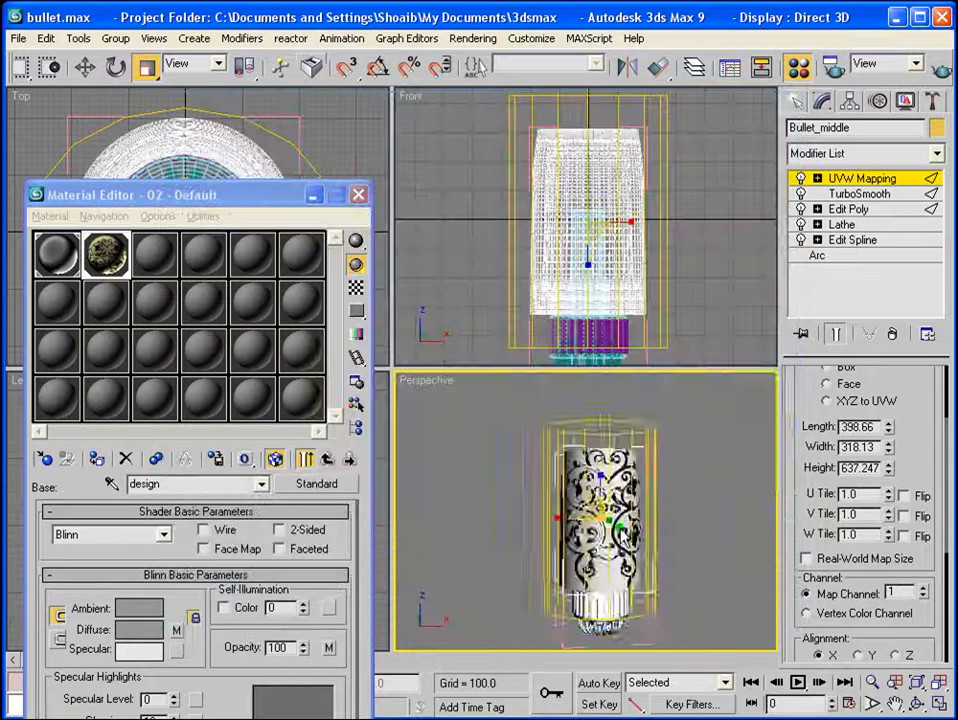
scroll(649, 478, "up", 6)
scroll(649, 478, "down", 2)
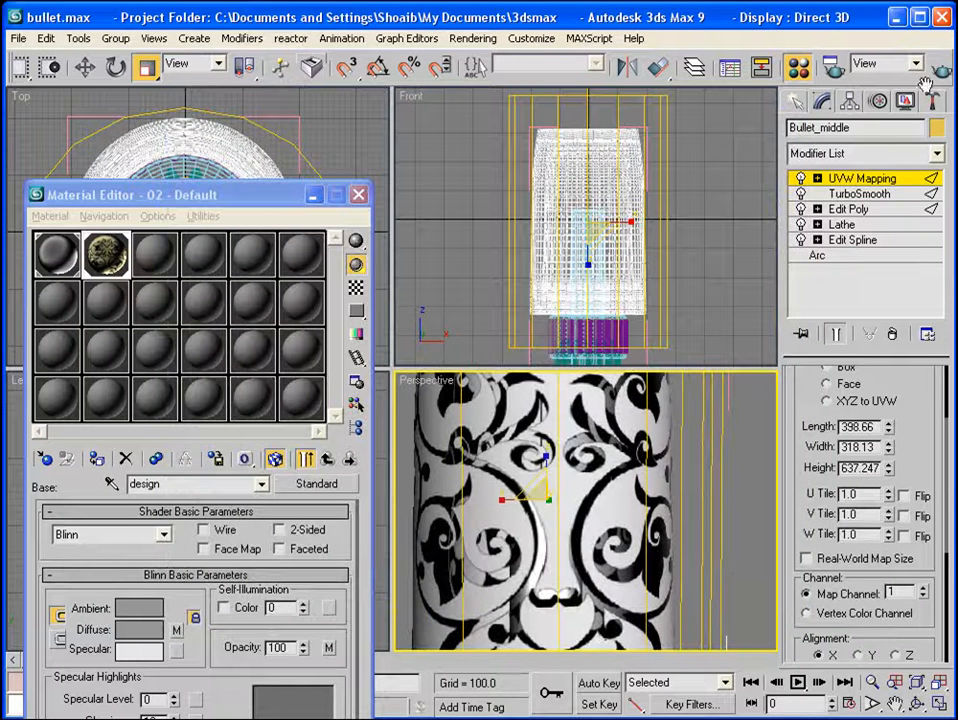
left_click(938, 68)
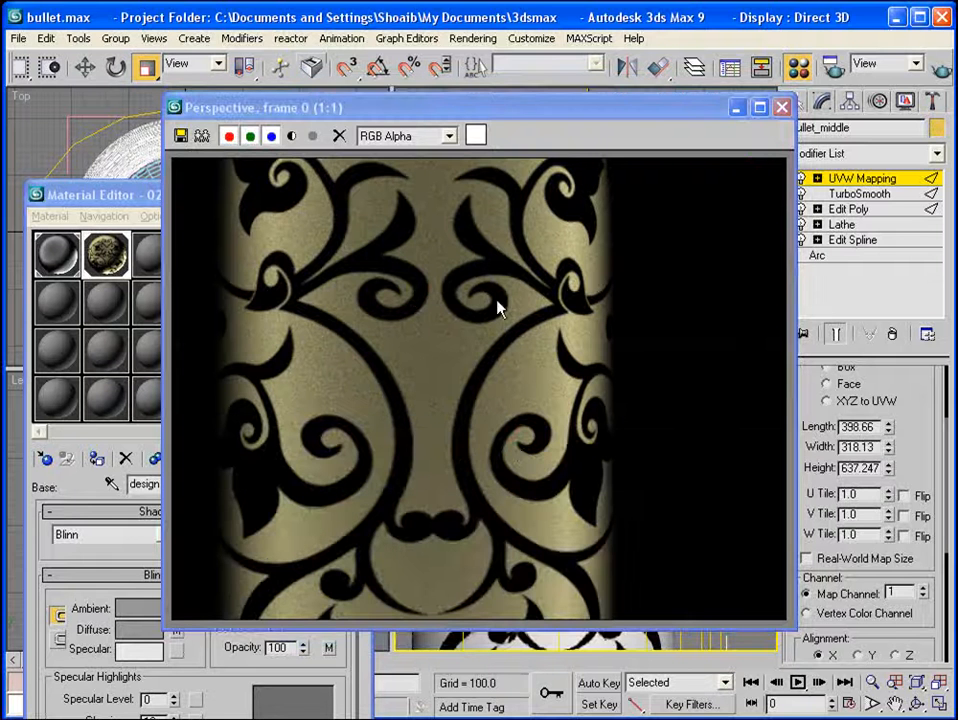
left_click(782, 106)
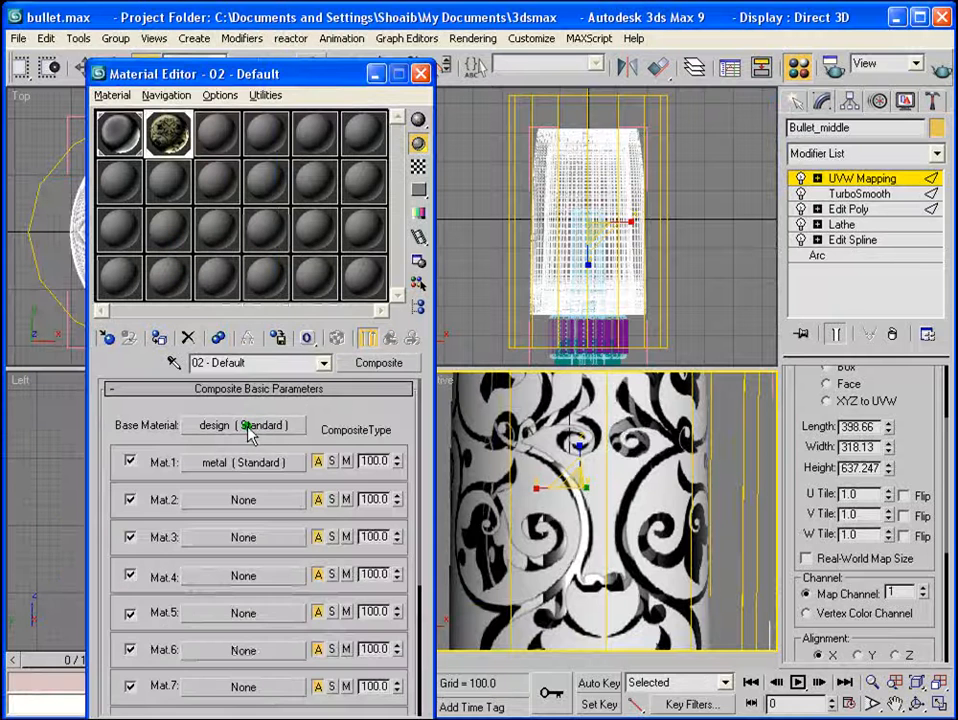
Copy the diffuse bitmap of the composite's design base material and return to the composite level.
left_click(249, 430)
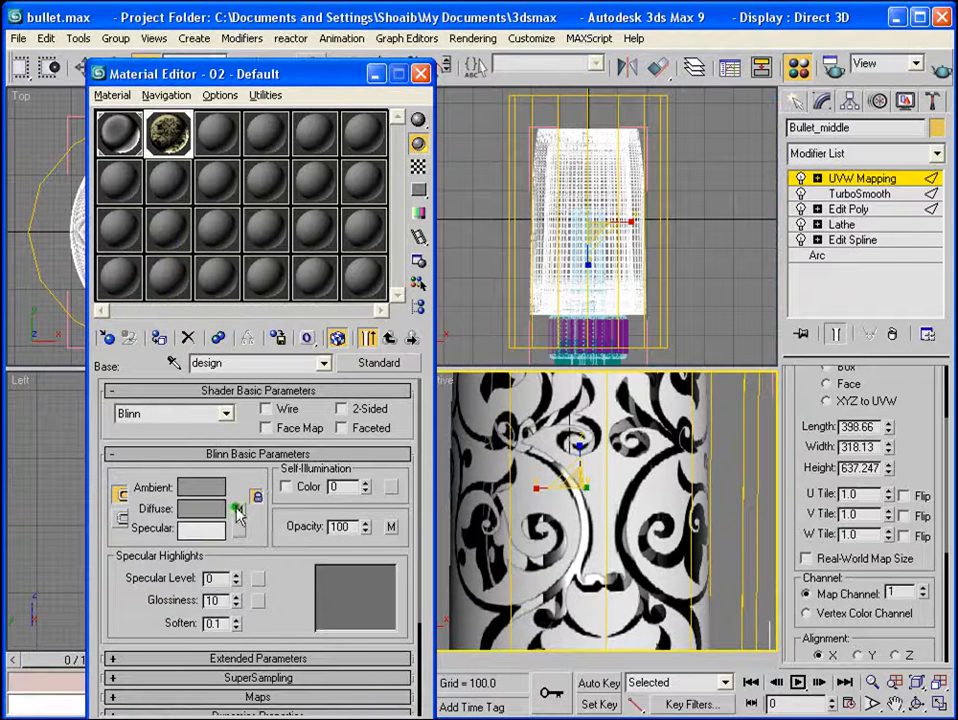
right_click(236, 508)
left_click(270, 535)
left_click(389, 338)
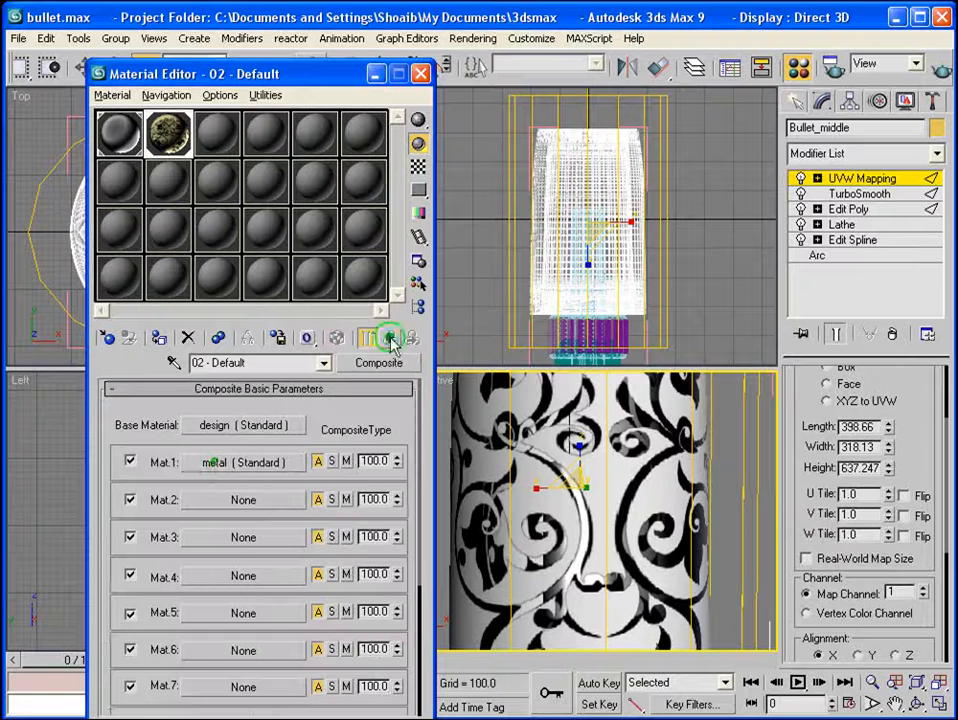
Open the metal sub-material, enable its Bump map and assign a Mix map to it.
left_click(215, 462)
scroll(274, 455, "down", 3)
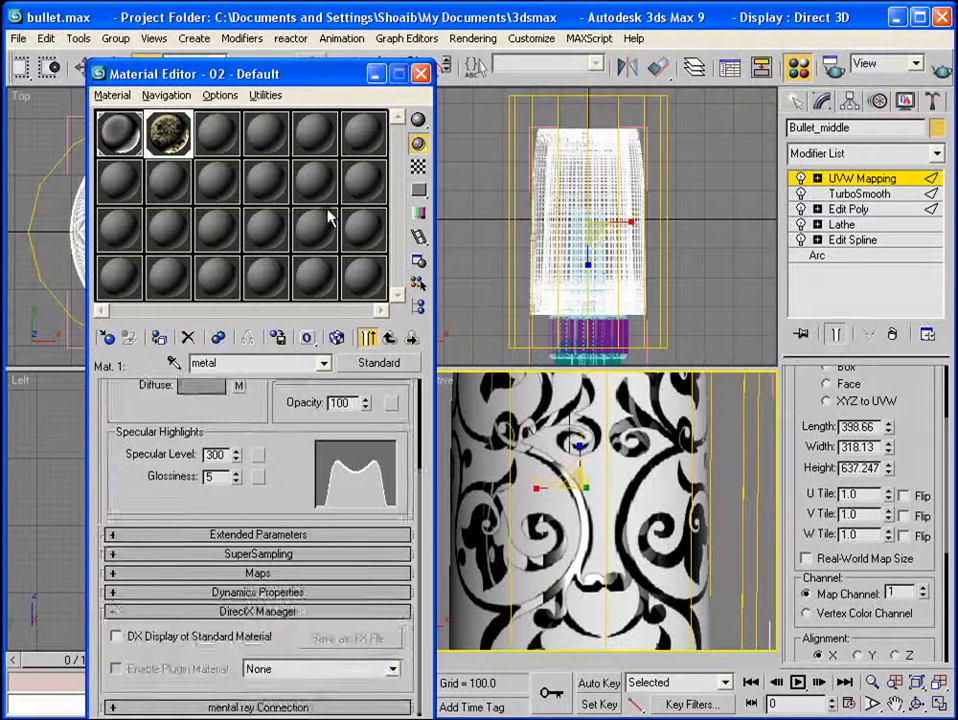
left_click(253, 573)
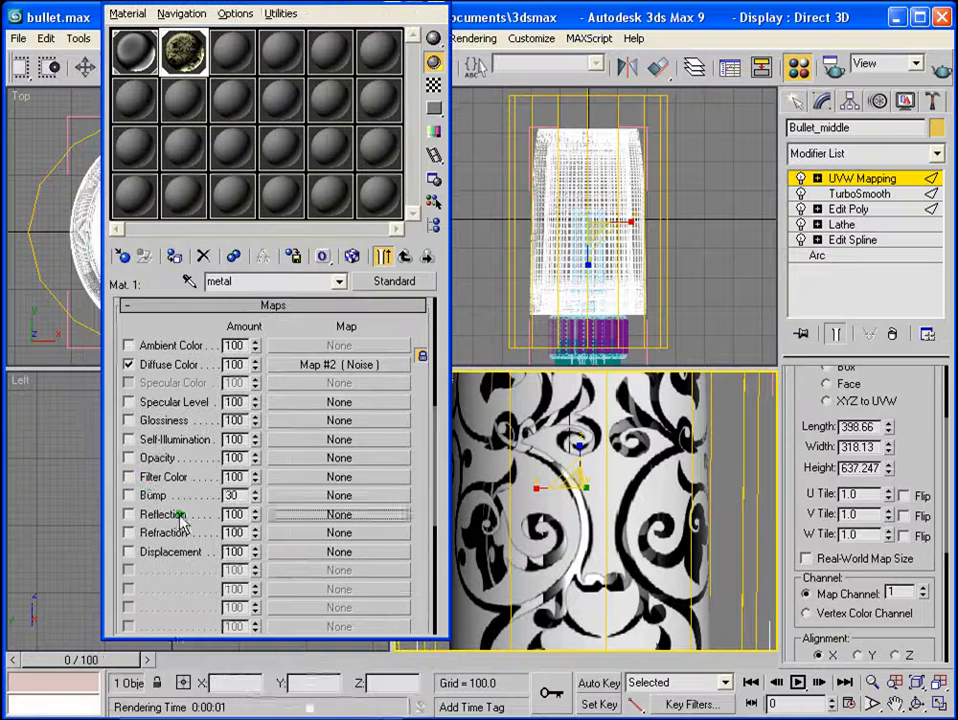
left_click(128, 495)
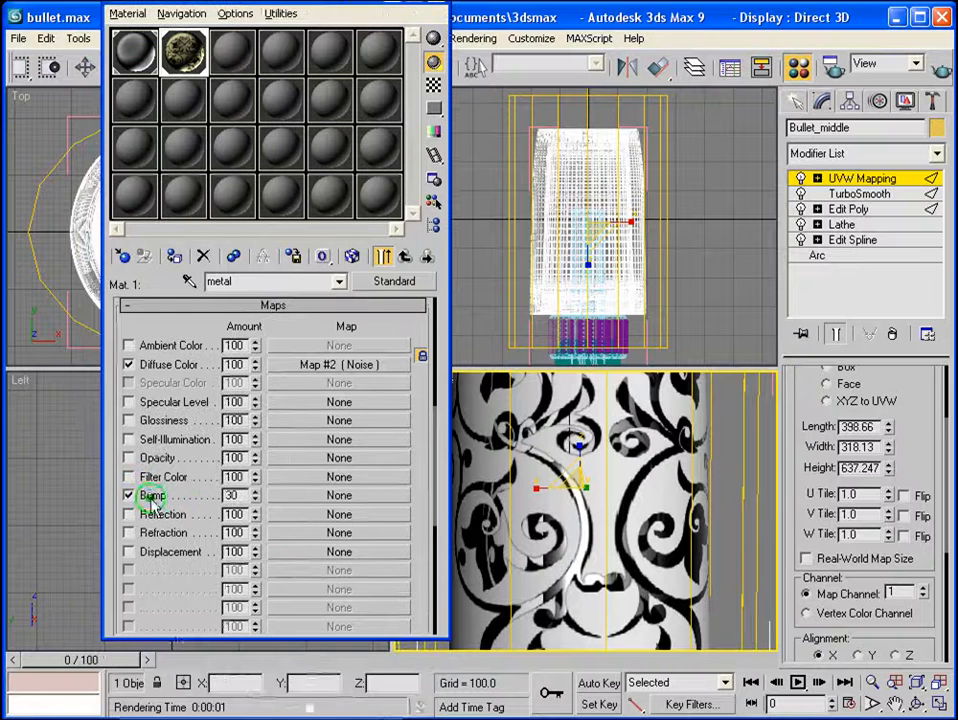
left_click(309, 497)
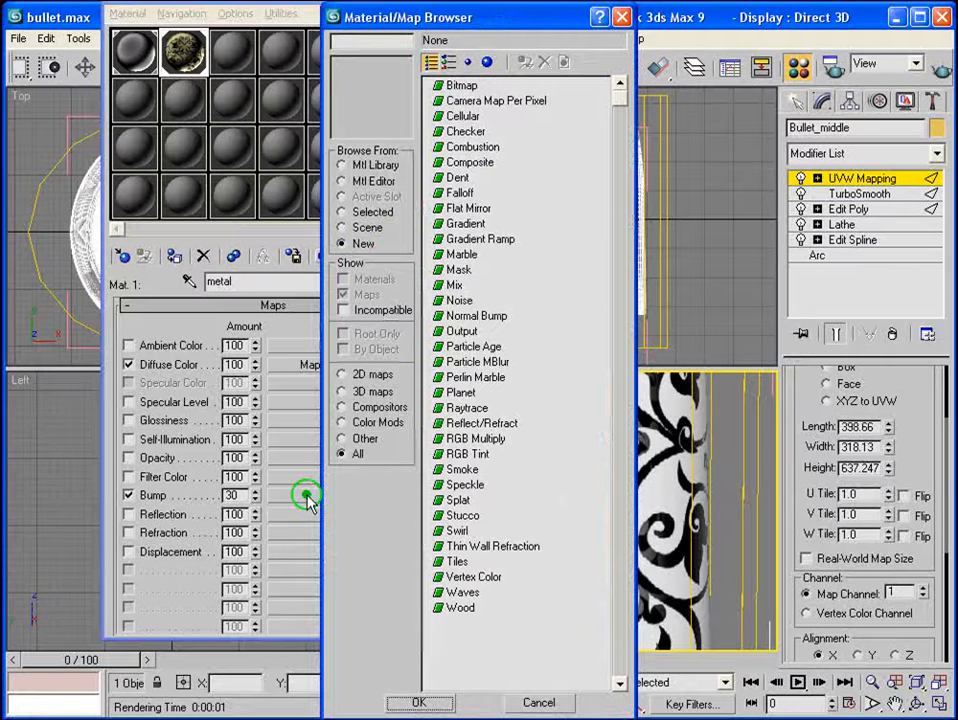
double_click(453, 286)
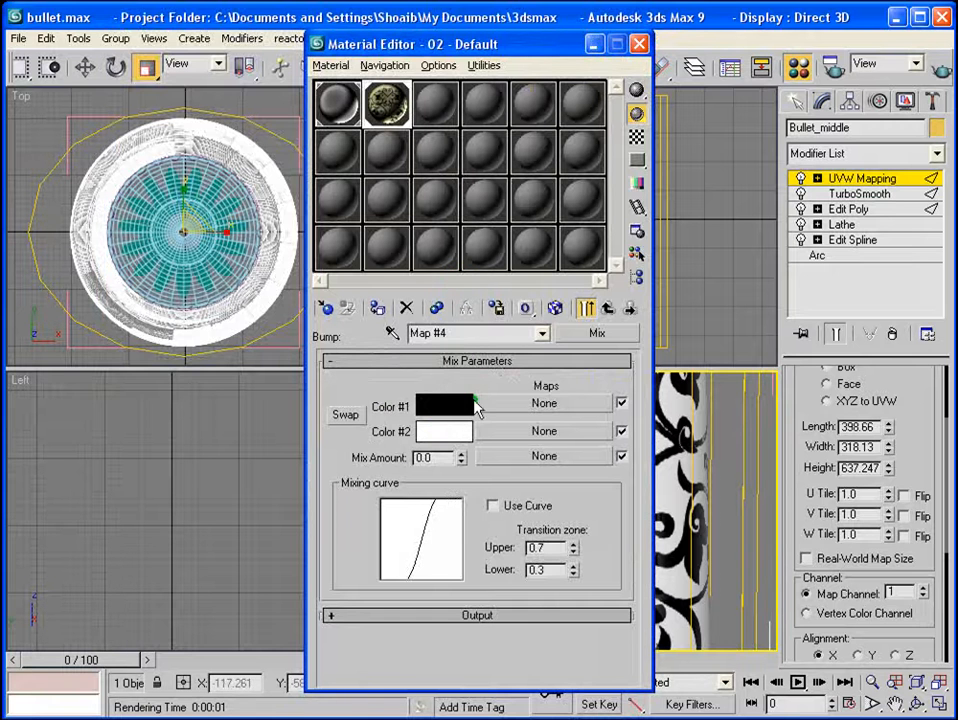
Paste the copied design.jpg bitmap as an instance into the Mix map's Color #1, then render the Perspective view and close the render.
left_click_drag(533, 47, 340, 40)
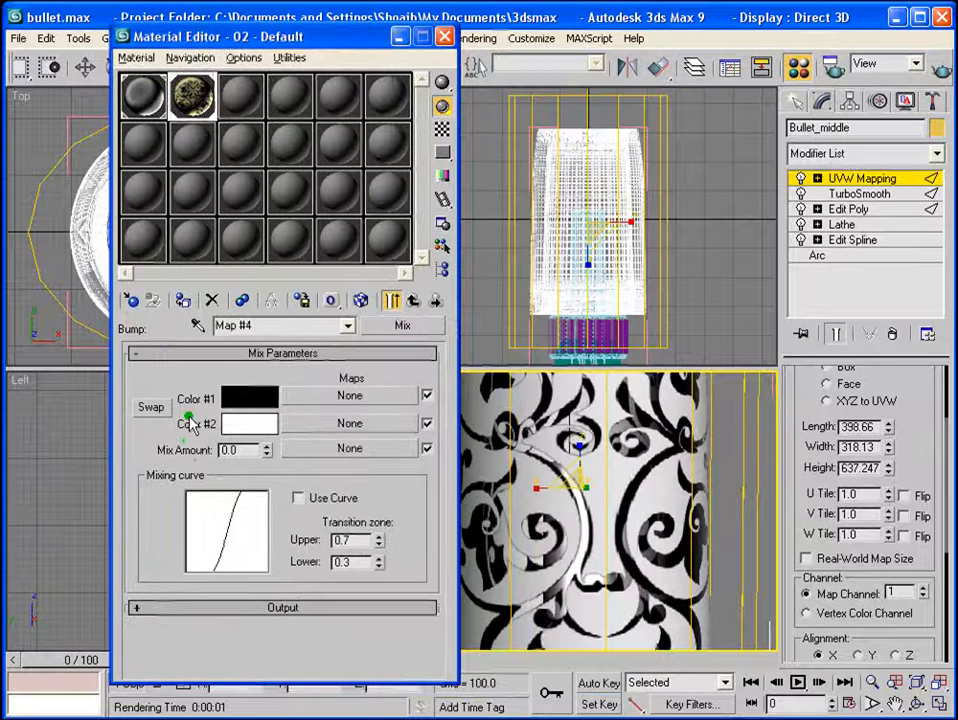
right_click(321, 397)
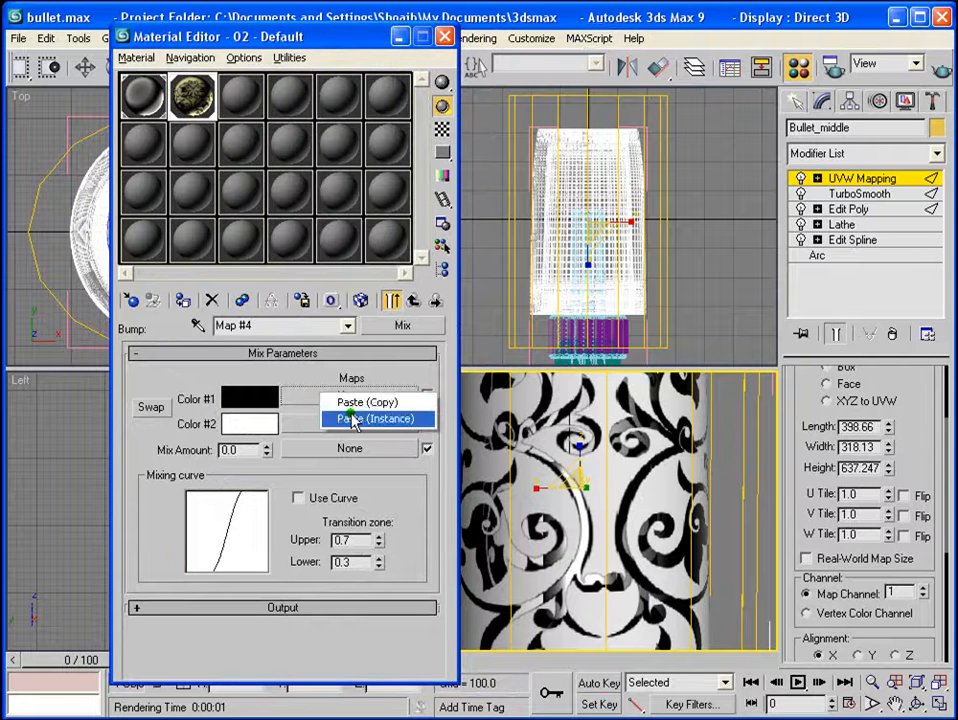
left_click(353, 419)
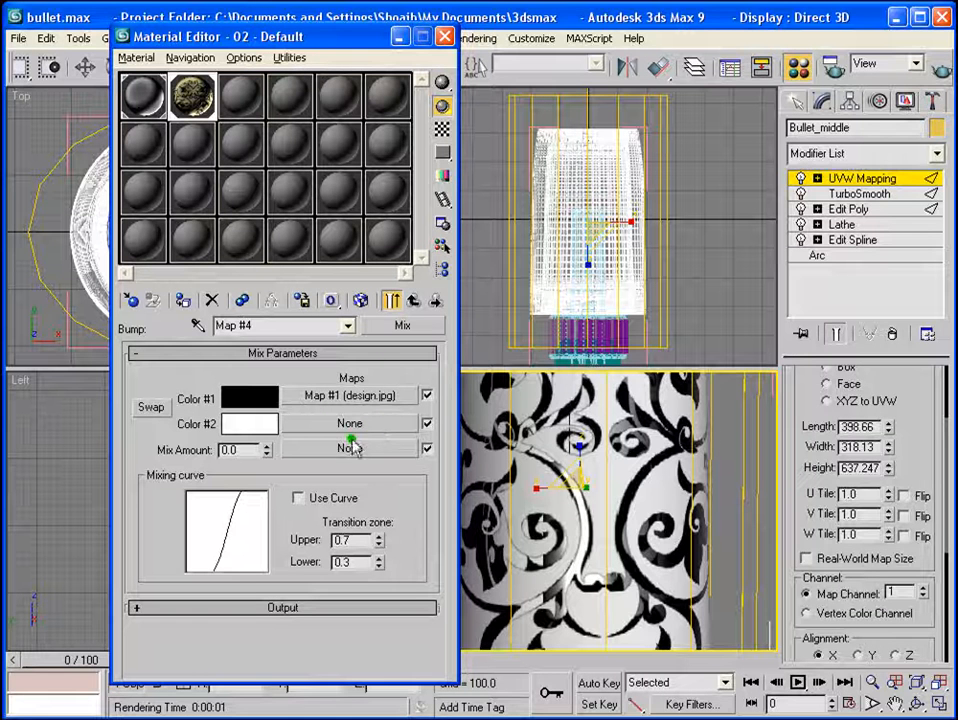
left_click(941, 68)
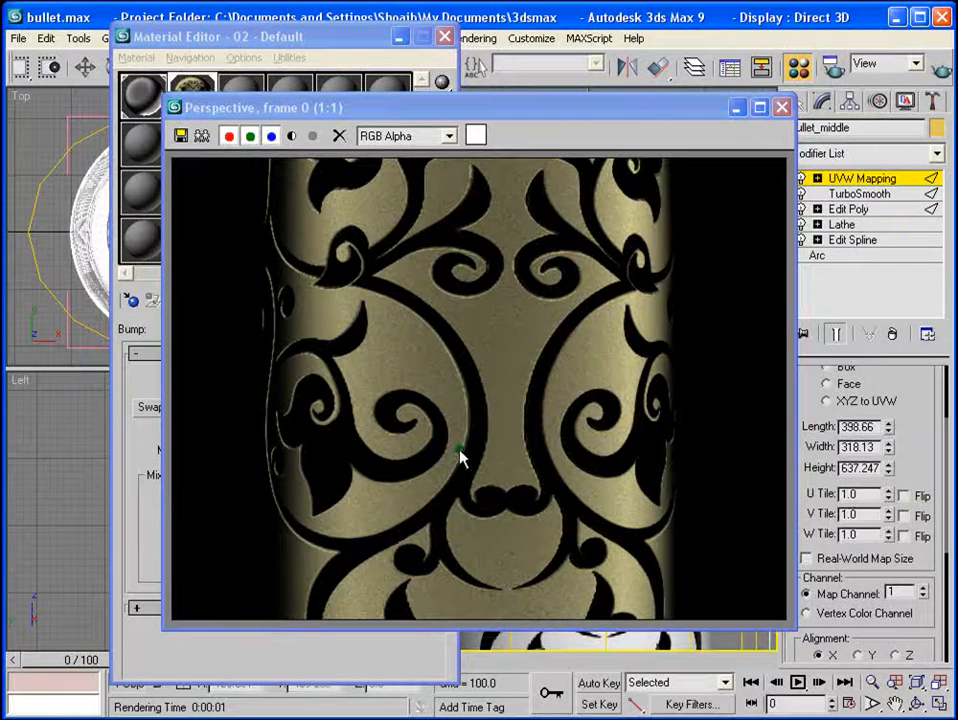
left_click(782, 107)
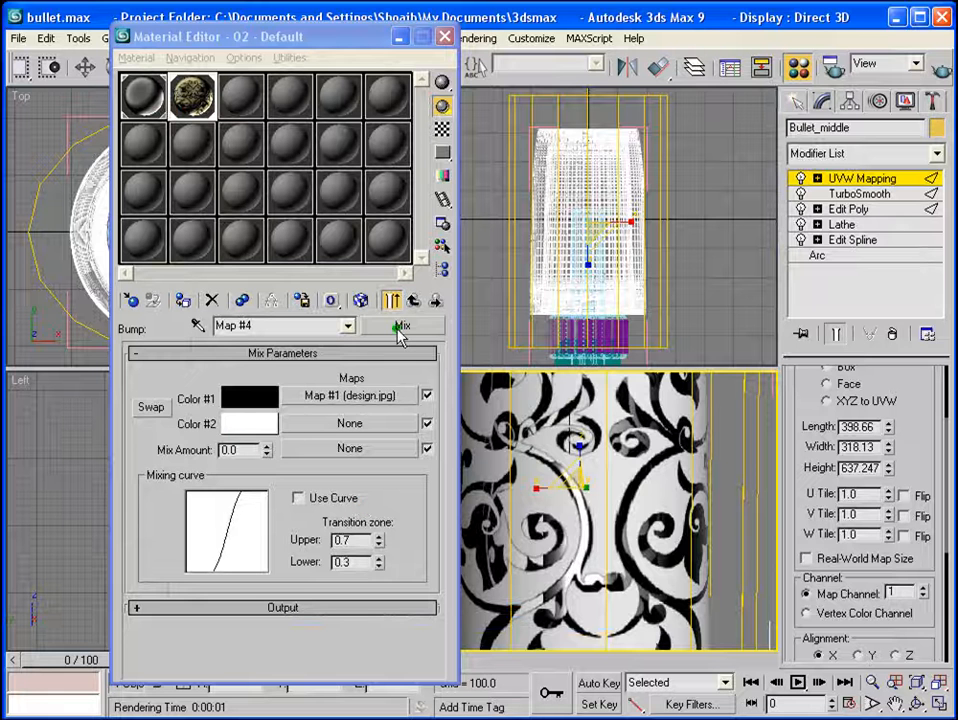
Assign a Noise map to the Mix map's Color #2, set its size to 1 and type to Fractal, and return to the Mix map.
left_click(335, 427)
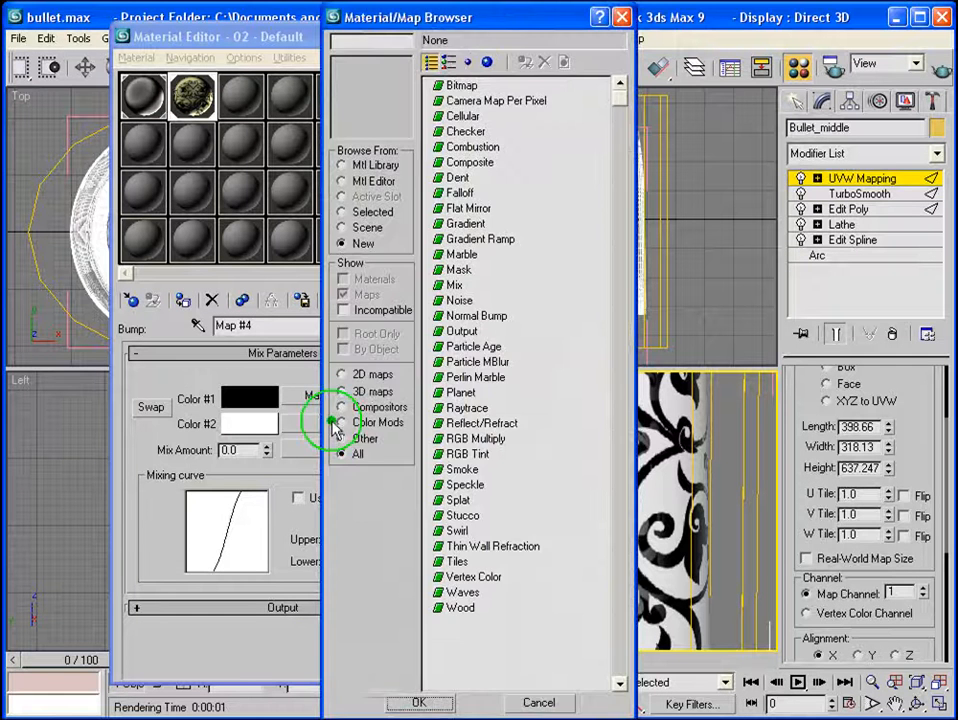
double_click(461, 302)
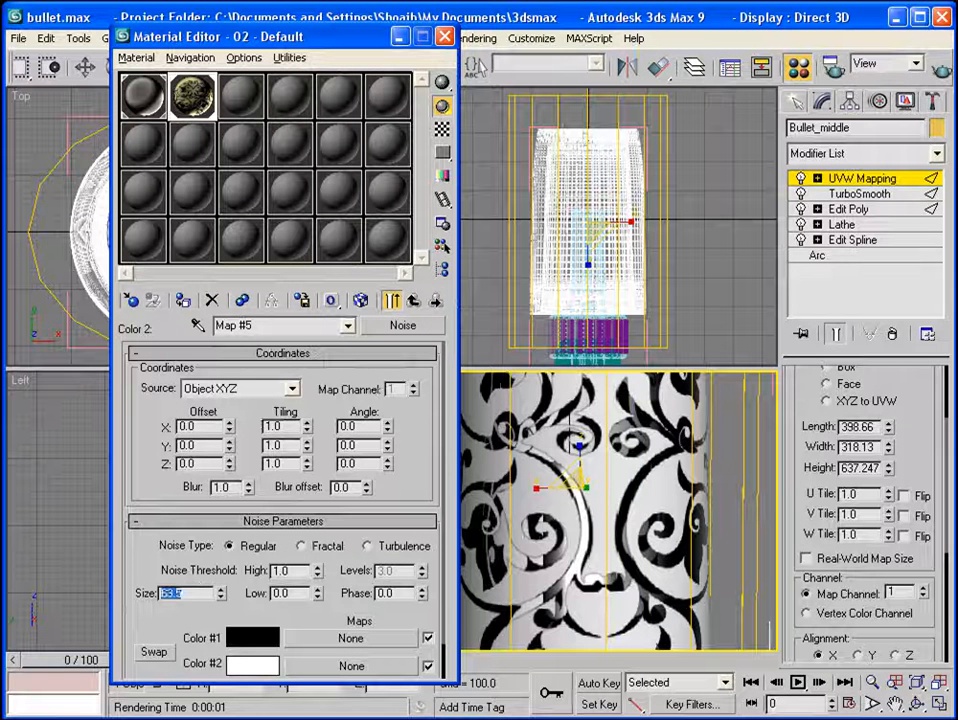
type("1")
left_click(300, 546)
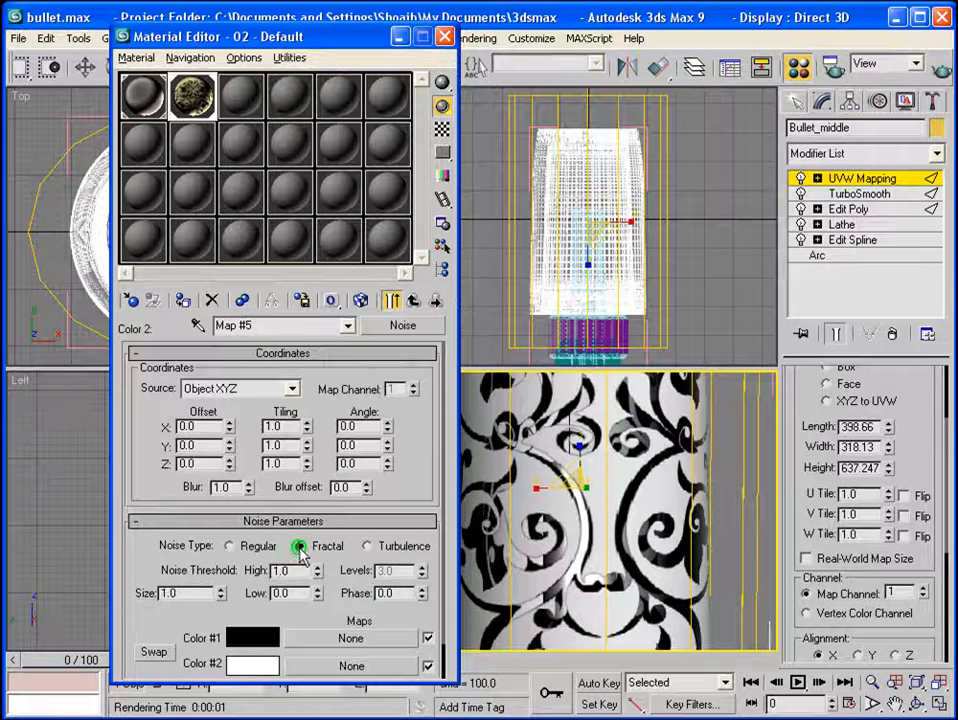
left_click(412, 300)
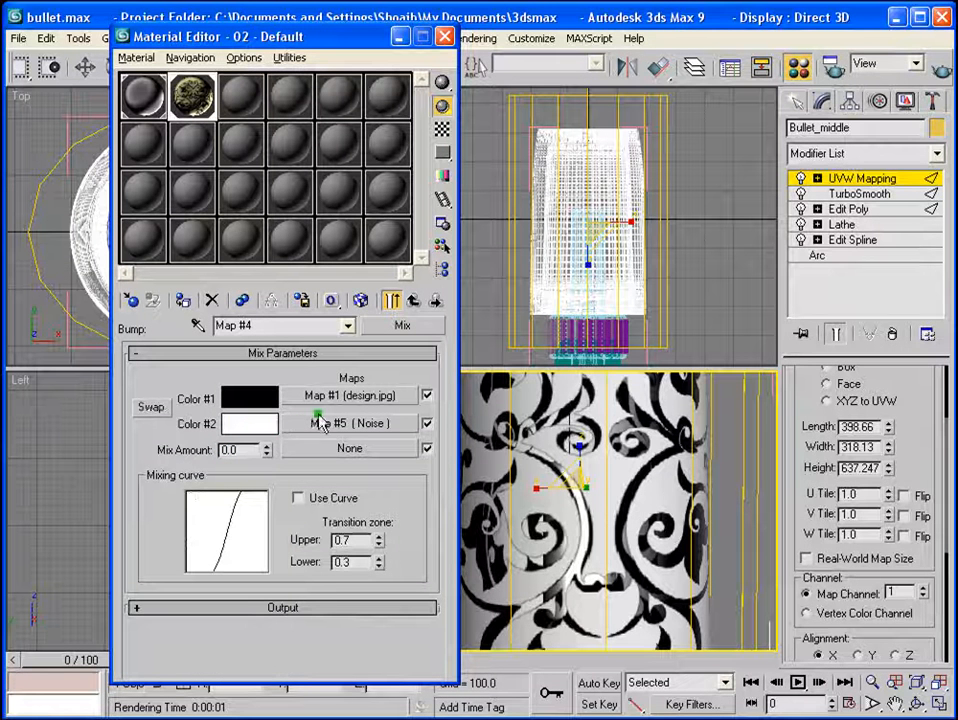
Set the Mix map's Mix Amount to 50 and render the Perspective view.
double_click(250, 451)
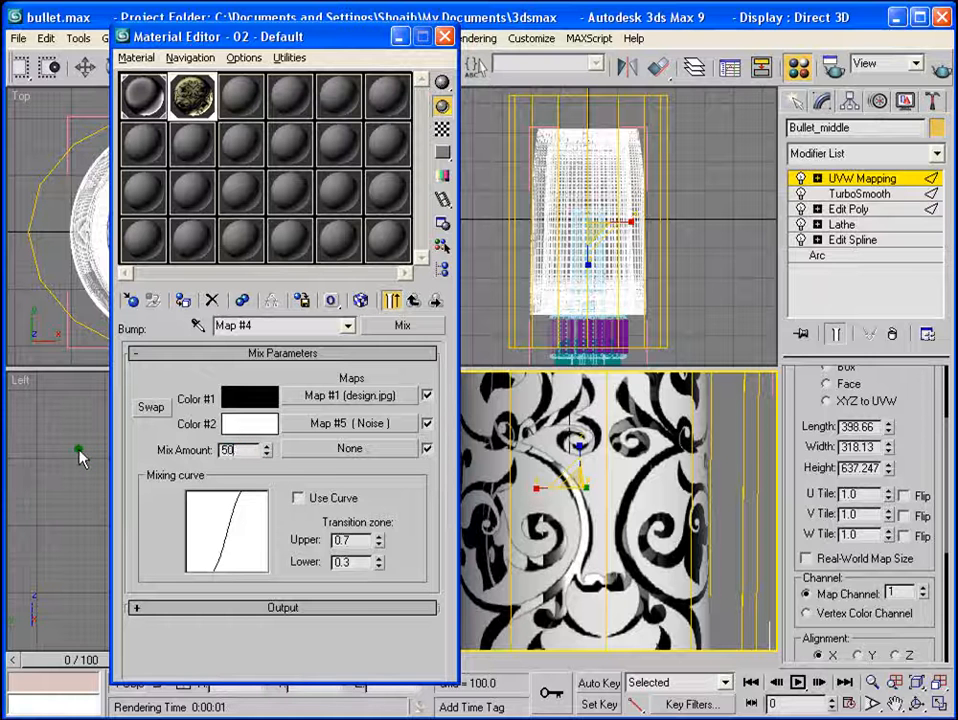
type("50")
key("Return")
left_click(938, 65)
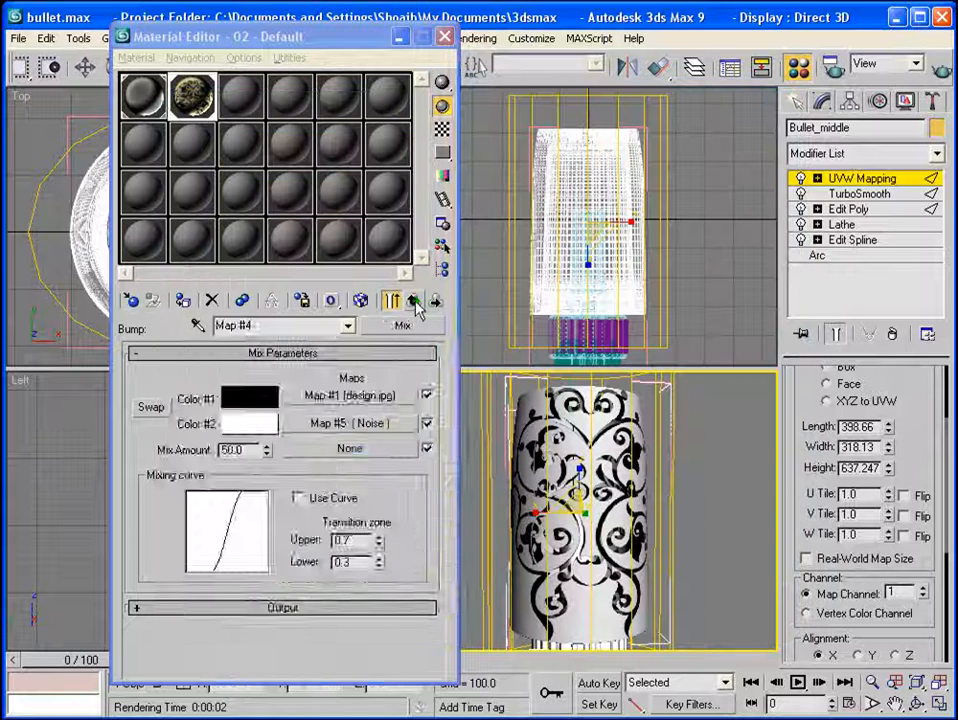
Assign the CHROMIC.JPG bitmap to the metal material's Reflection map, then render the Perspective view and close the render.
left_click(414, 302)
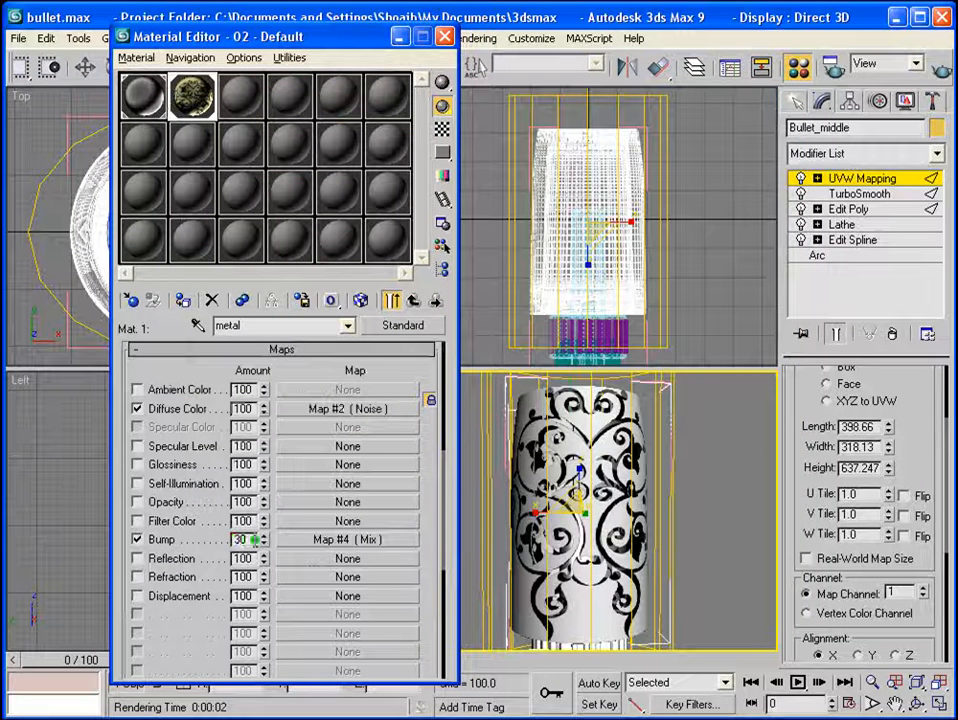
left_click_drag(241, 539, 198, 545)
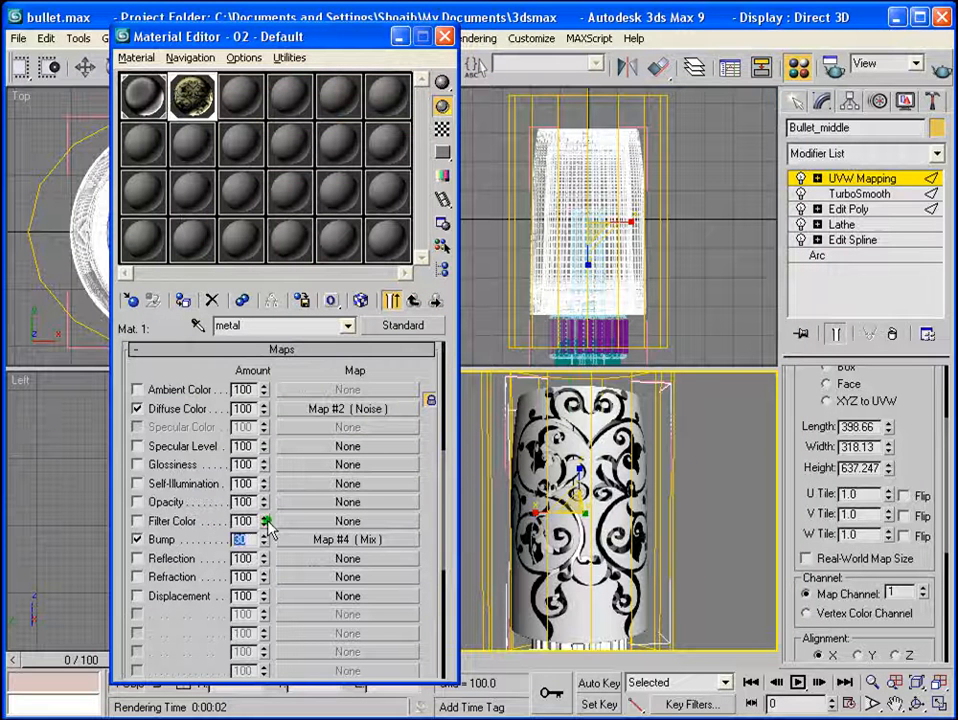
left_click_drag(133, 533, 133, 536)
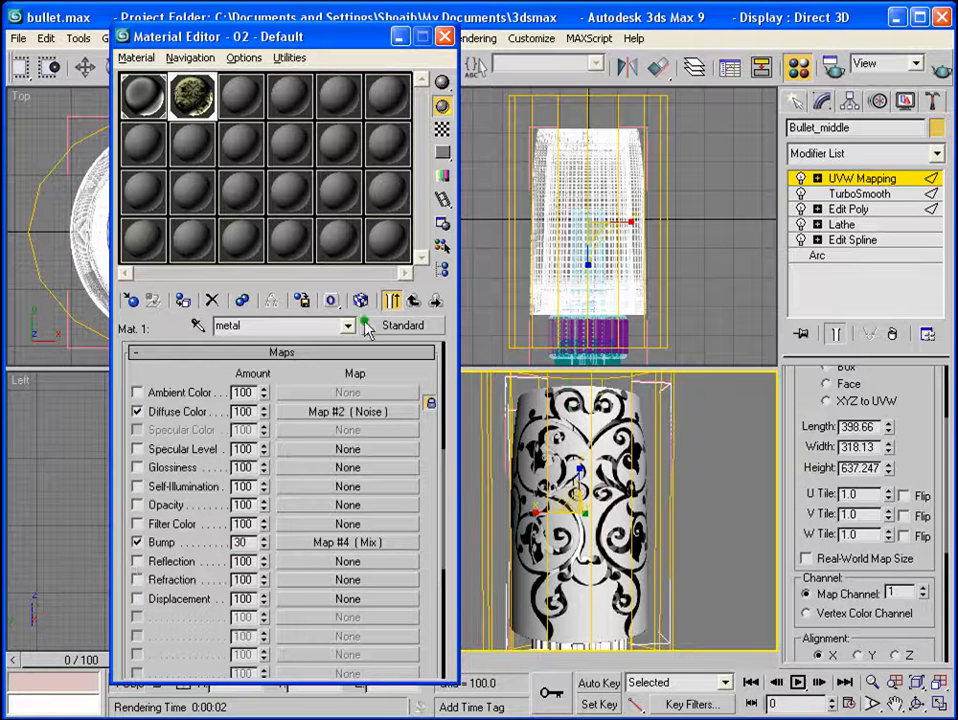
left_click(413, 300)
left_click(288, 426)
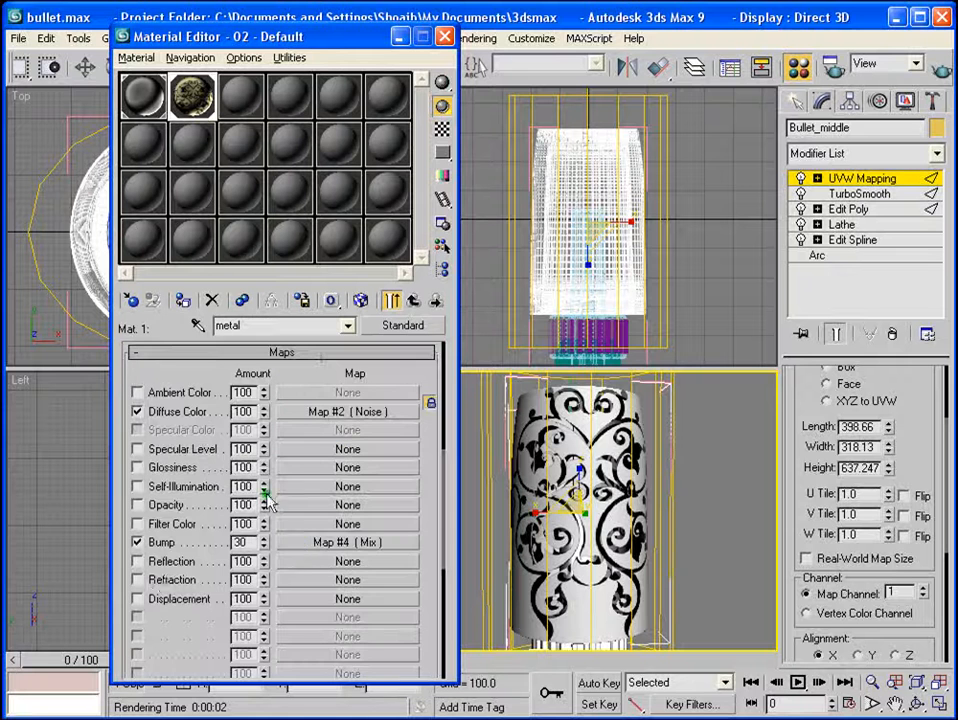
left_click(343, 561)
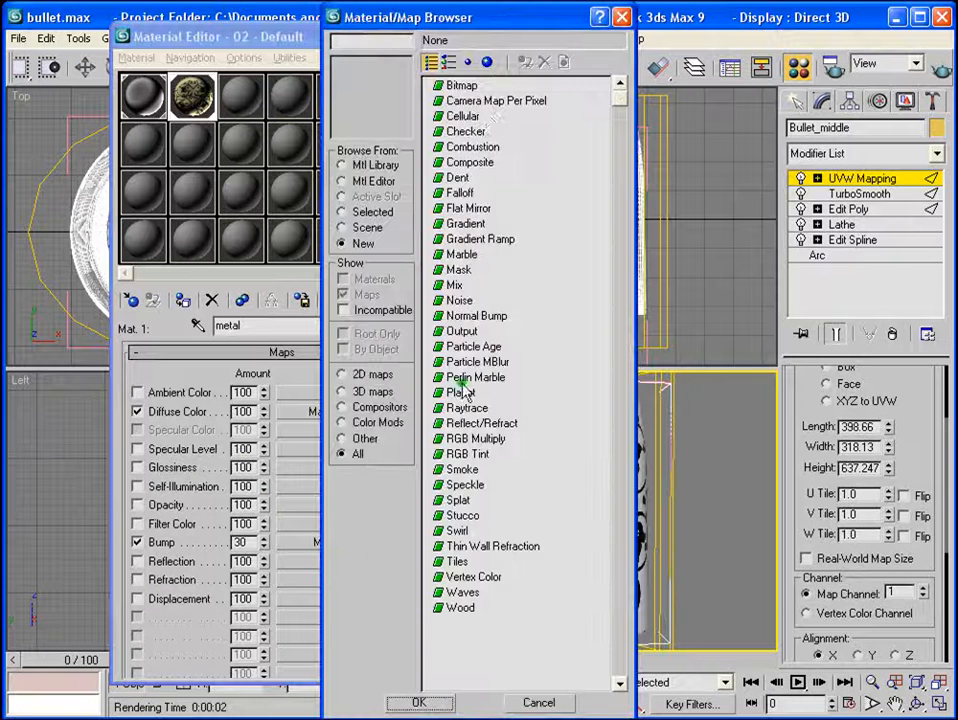
double_click(458, 86)
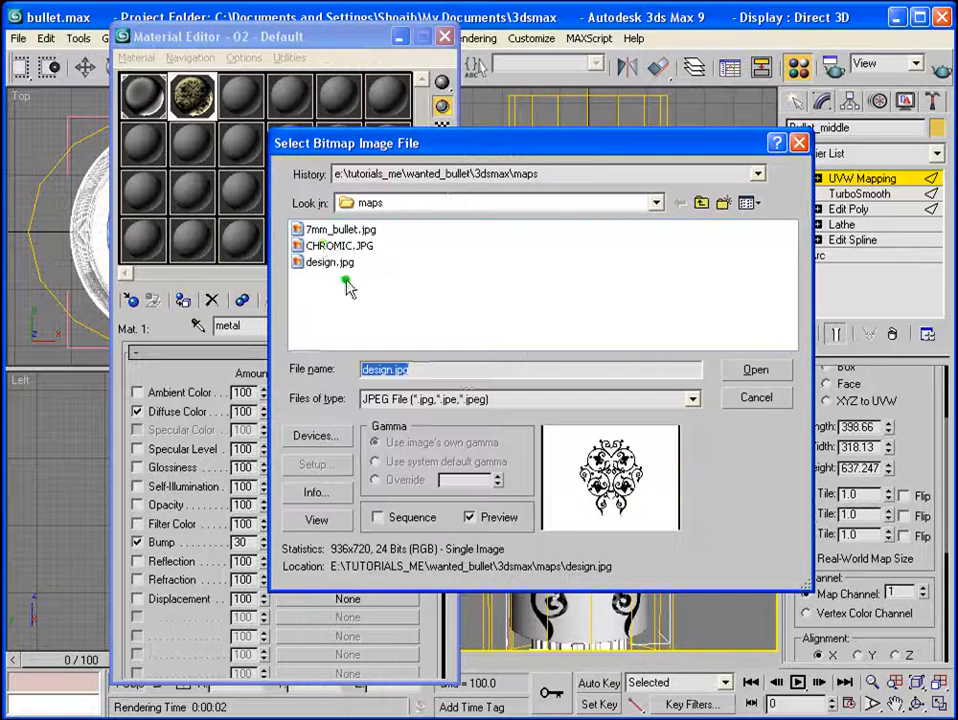
left_click(325, 247)
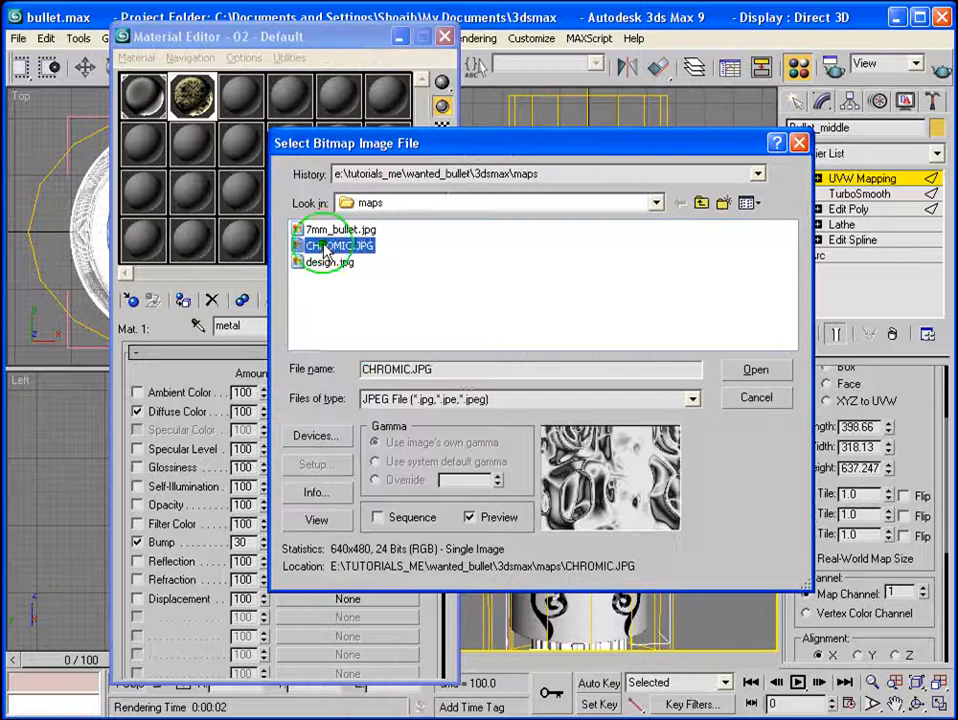
left_click(760, 371)
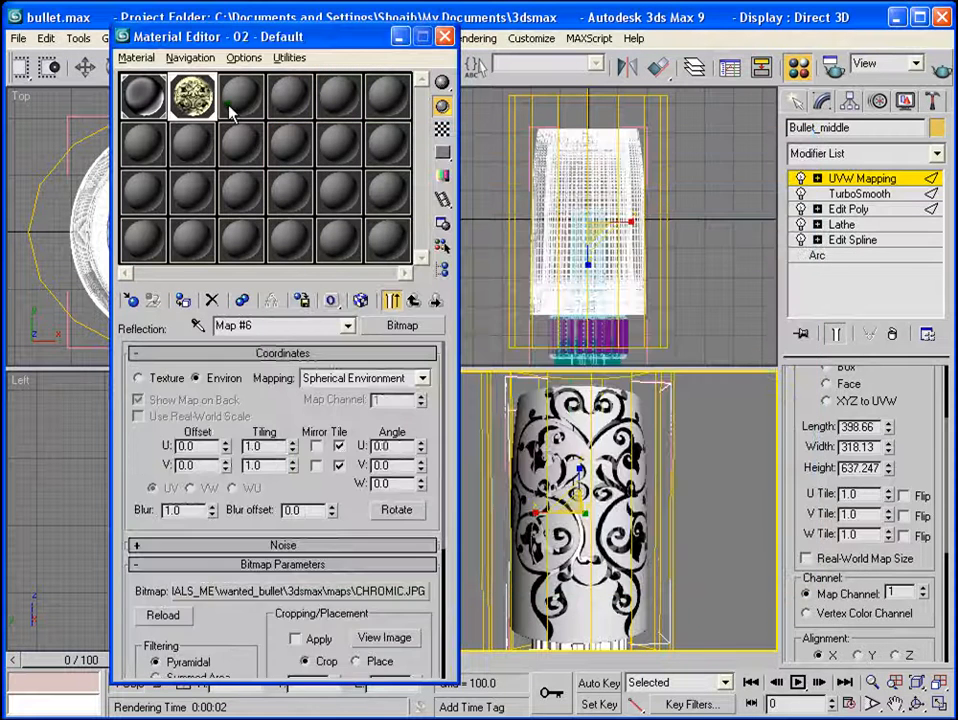
left_click(940, 67)
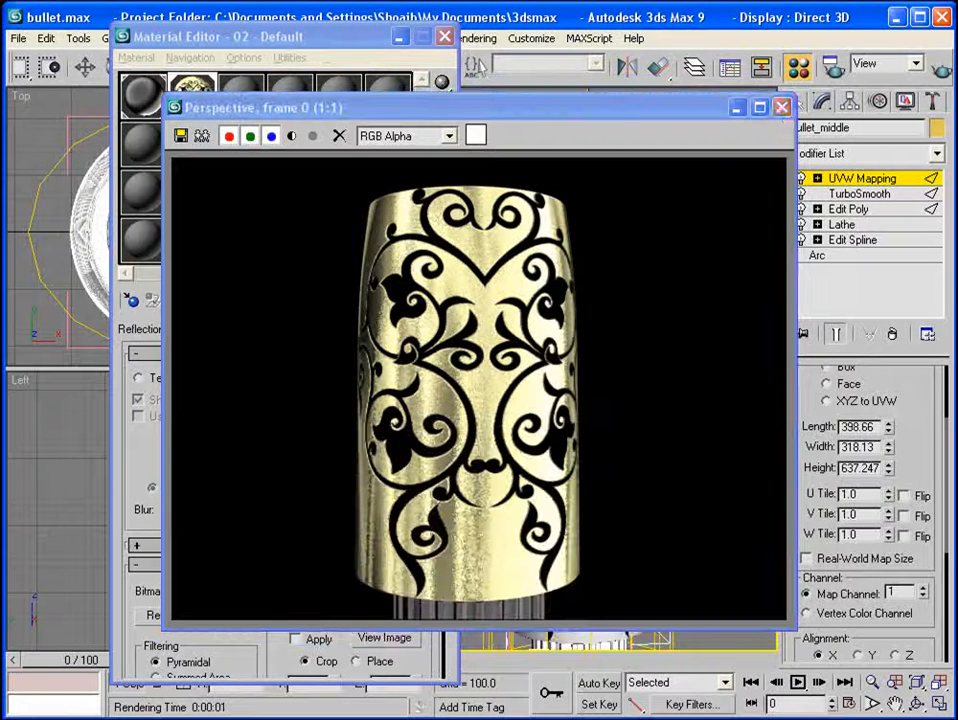
left_click(784, 107)
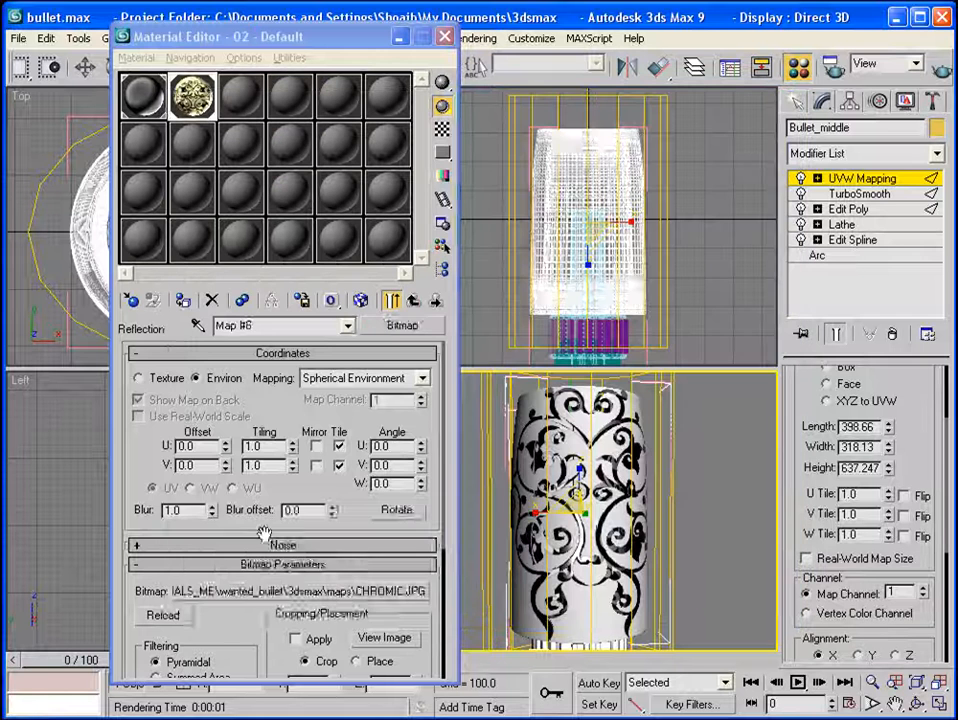
Set the metal material's Reflection amount to 20, then render the Perspective view and close the render.
left_click(413, 301)
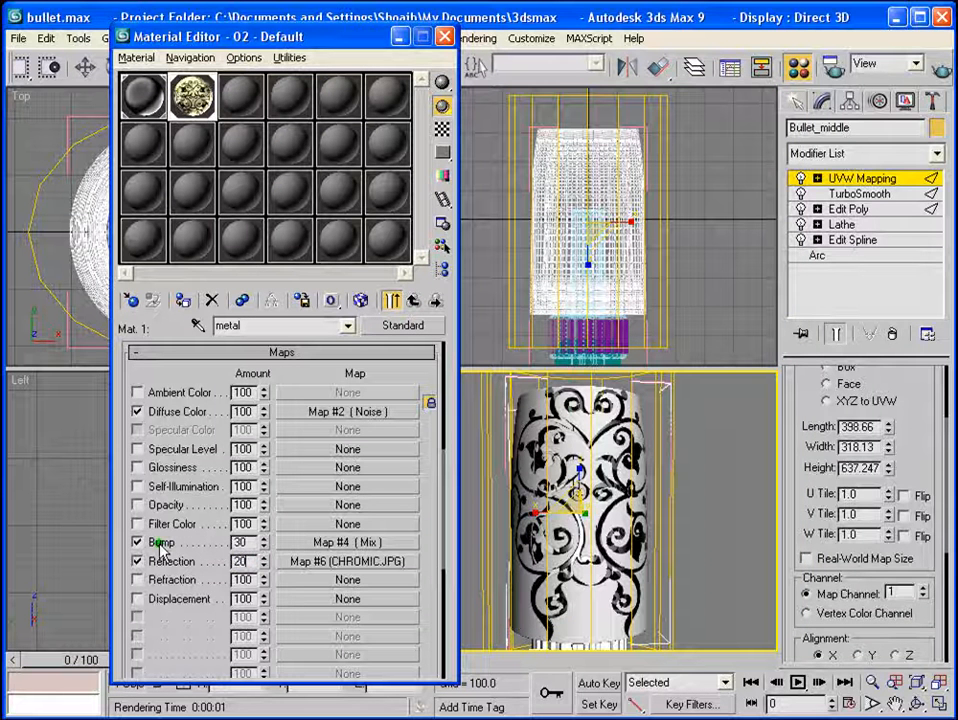
key("Return")
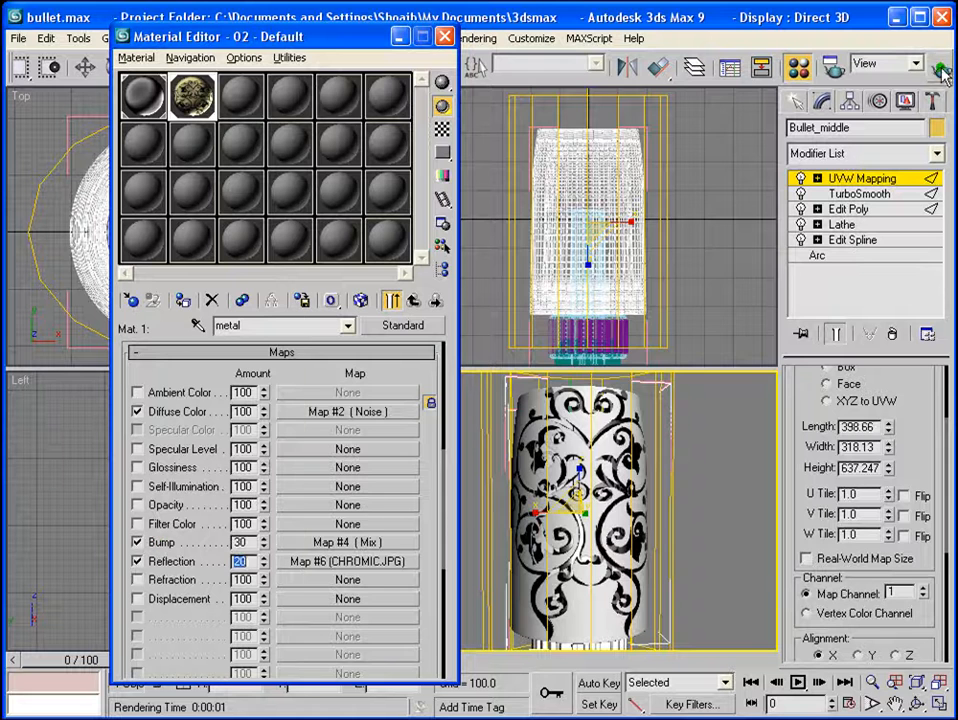
left_click(941, 70)
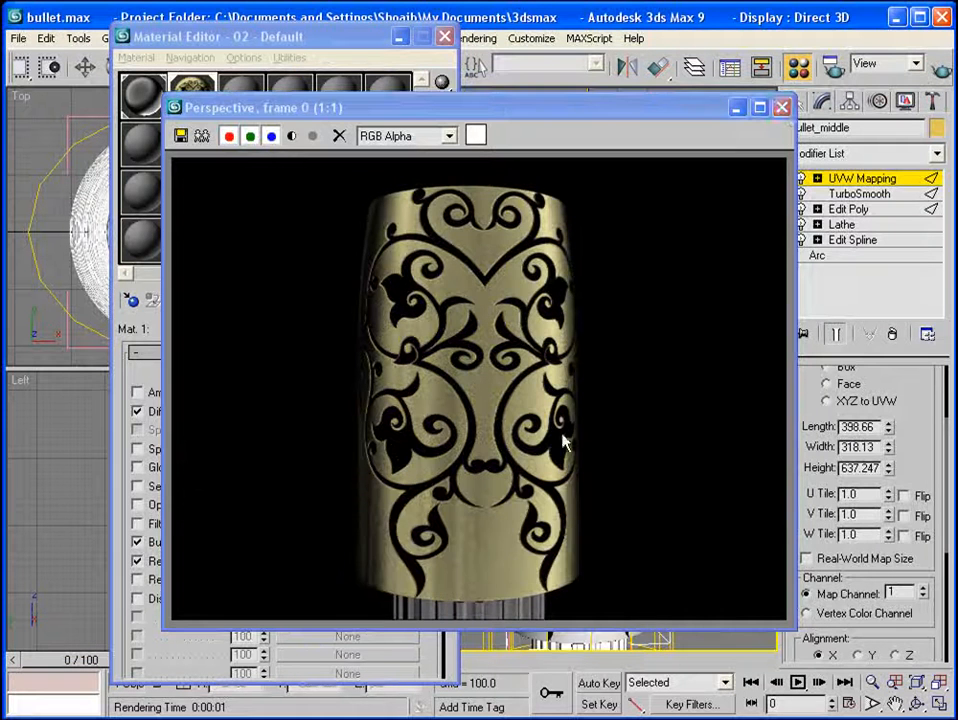
left_click(781, 107)
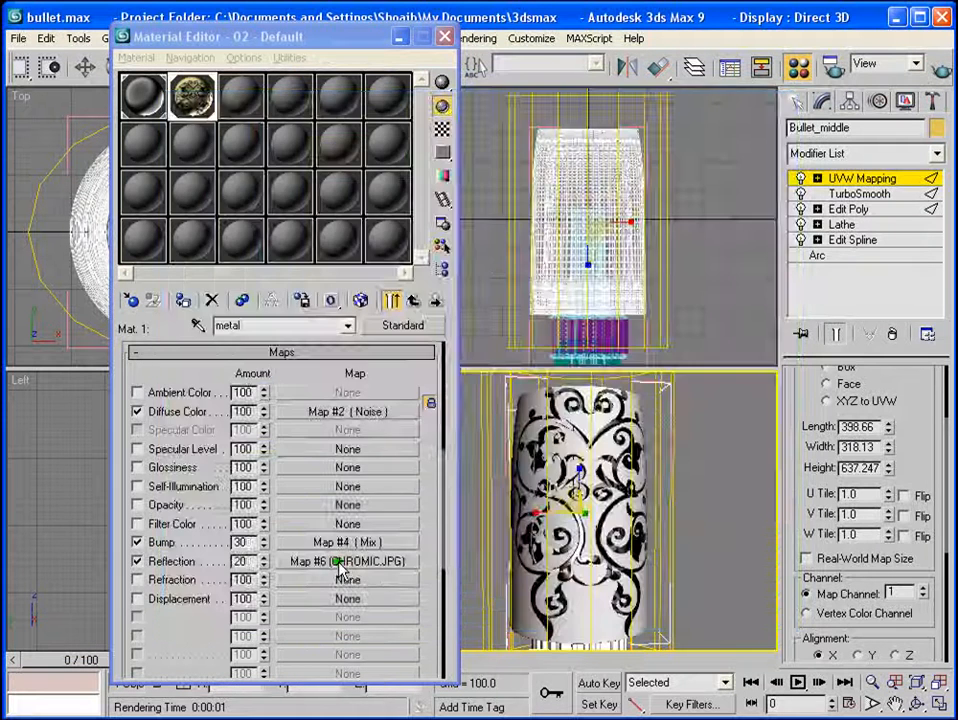
Examine the CHROMIC.JPG reflection bitmap's coordinates and cropping settings, and render the Perspective view.
left_click(336, 558)
scroll(356, 477, "down", 1)
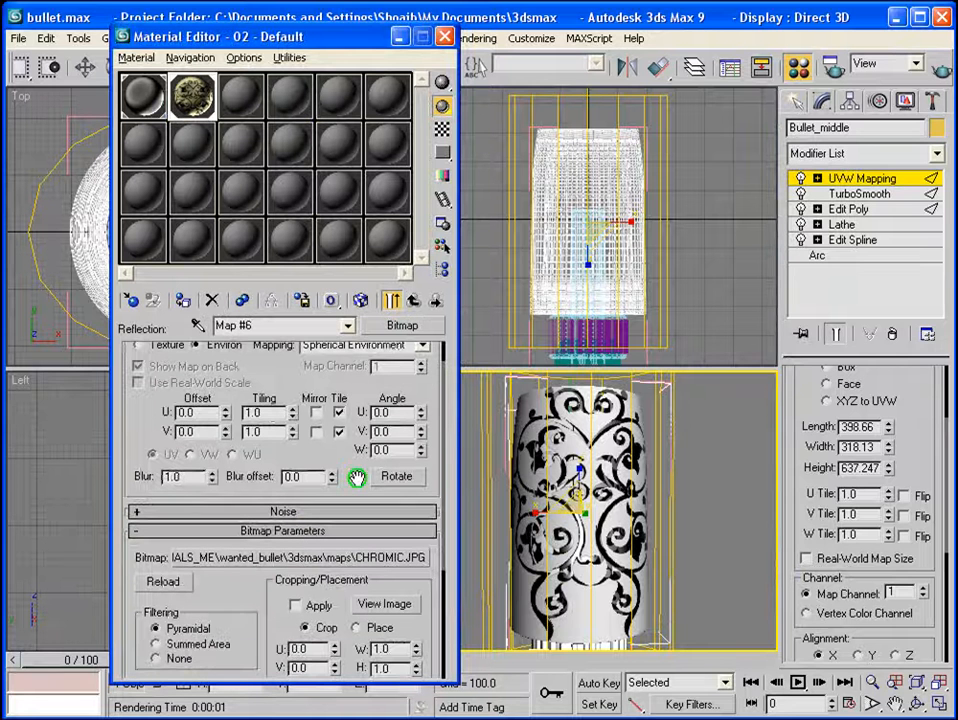
left_click_drag(420, 449, 448, 390)
right_click(448, 390)
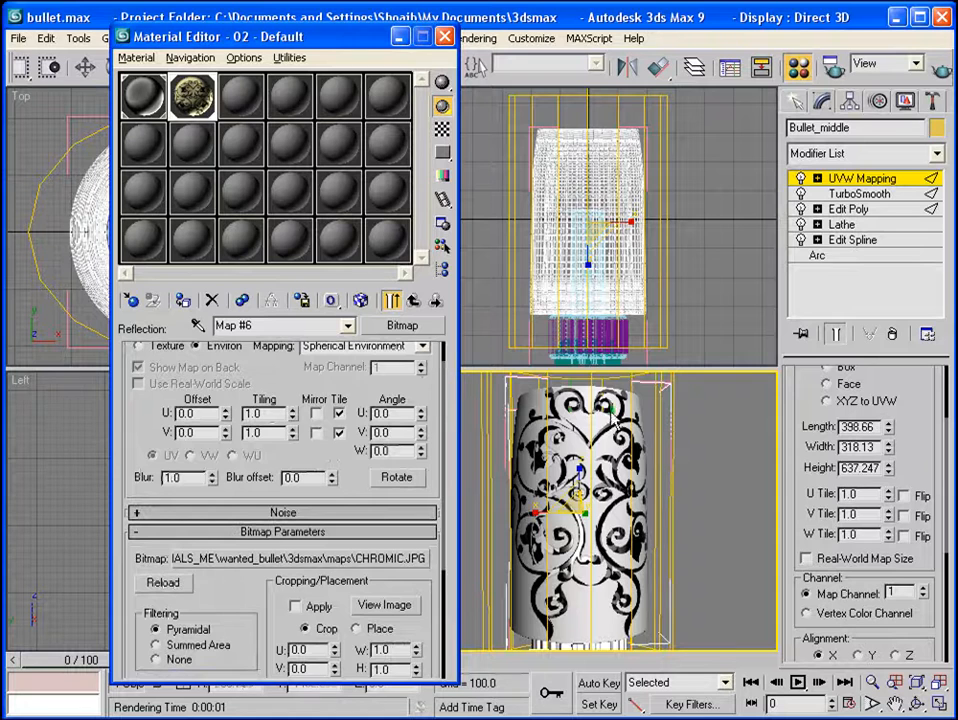
left_click(940, 68)
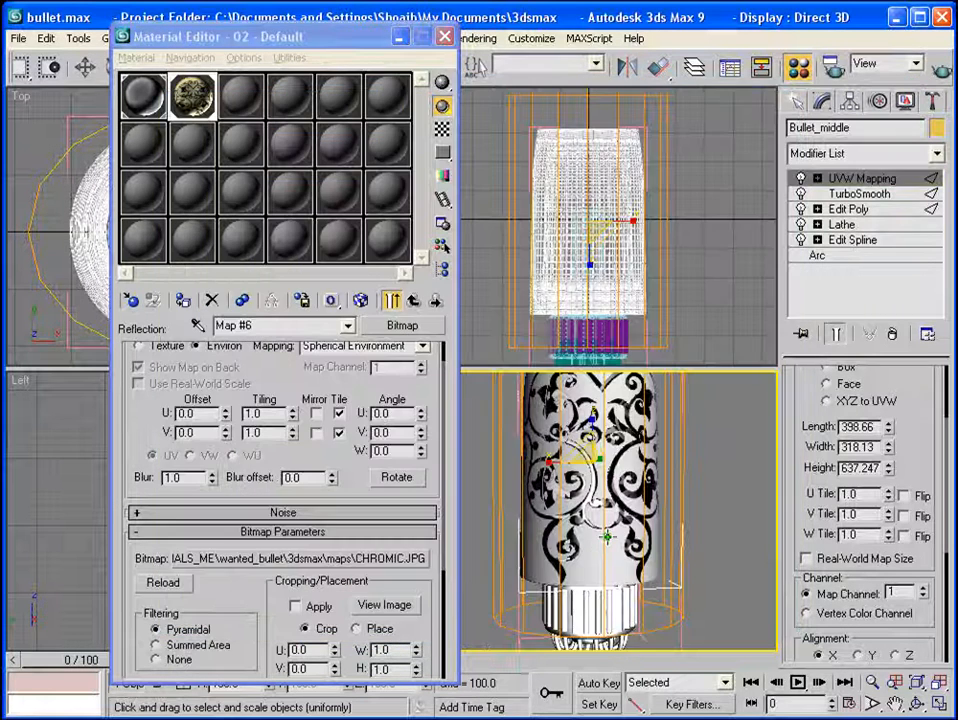
Select middle_inside beneath the bullet's middle section and apply a copy of the composite's metal sub-material, placed in the third sample slot.
middle_click_drag(638, 540, 652, 483, "alt")
left_click(647, 628)
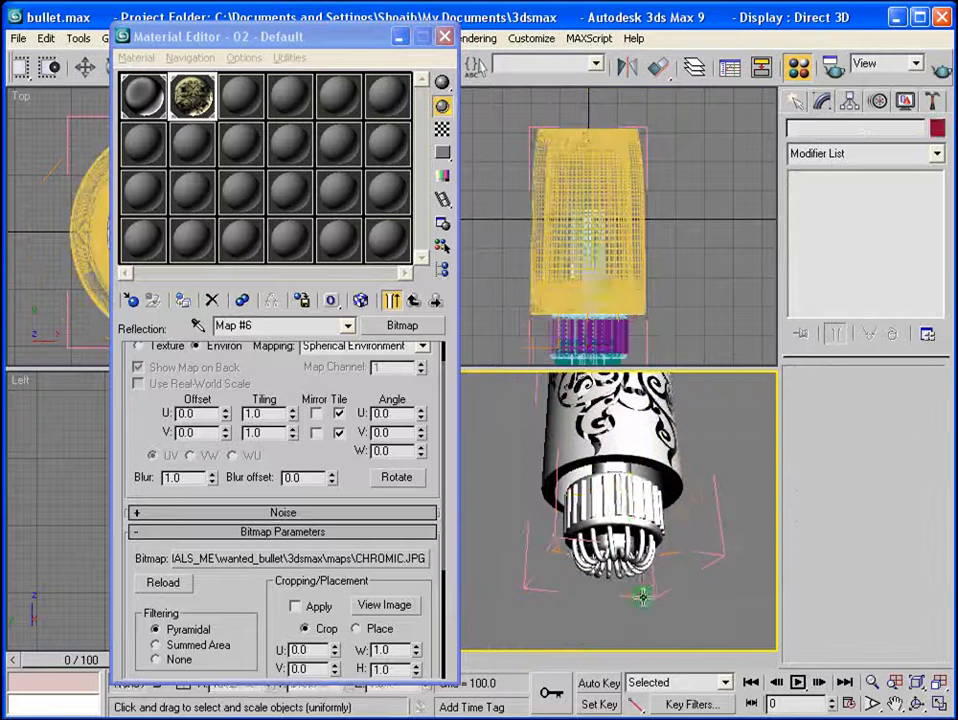
left_click(621, 524)
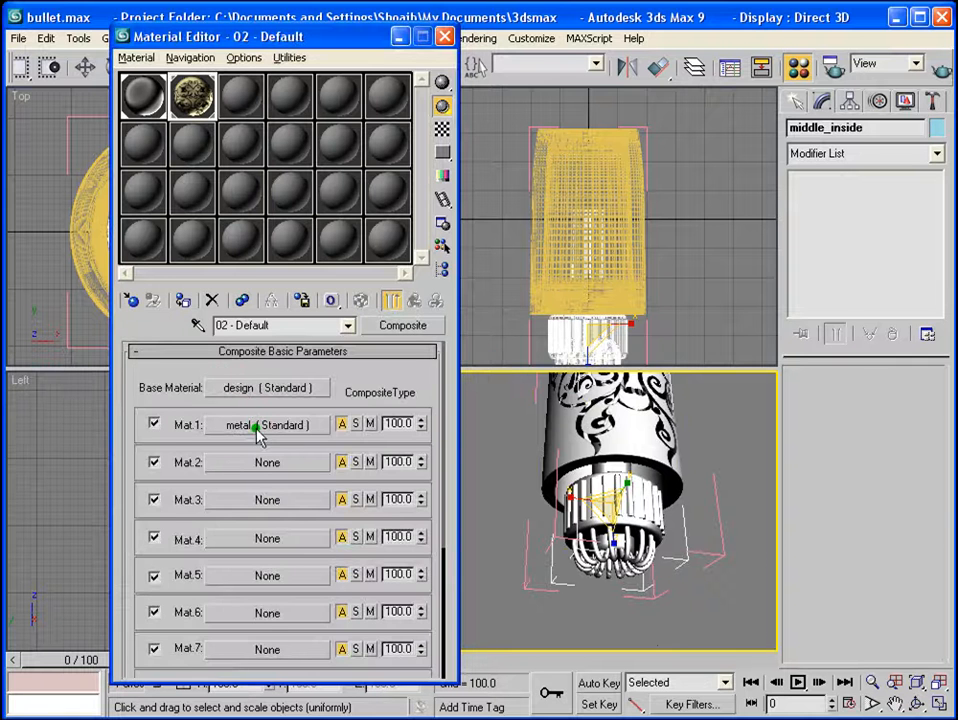
left_click_drag(257, 428, 252, 253)
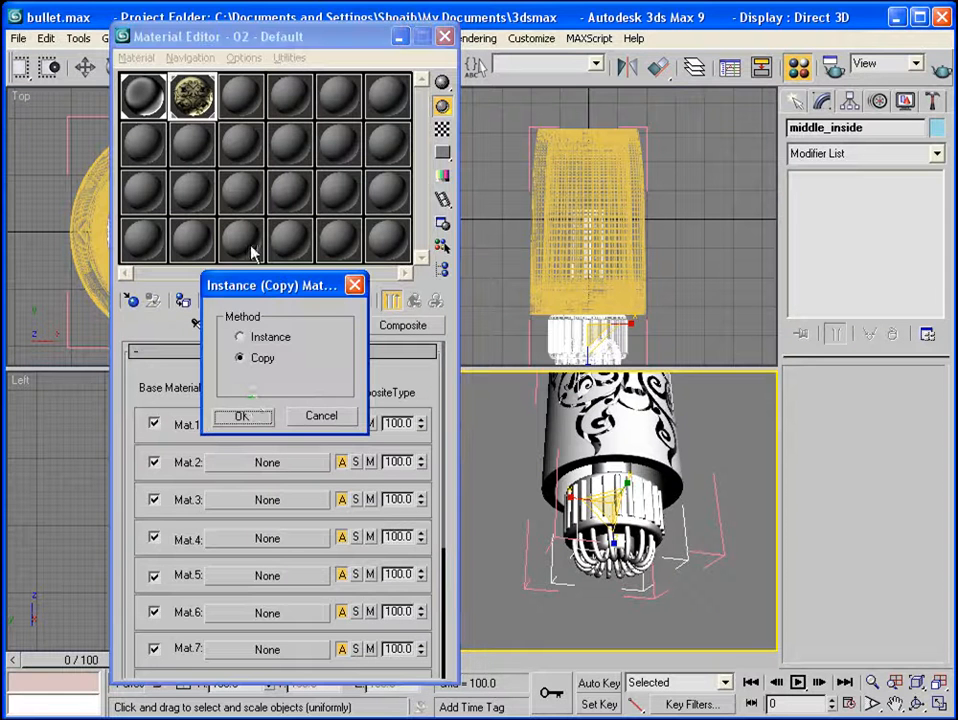
left_click(250, 417)
left_click(240, 95)
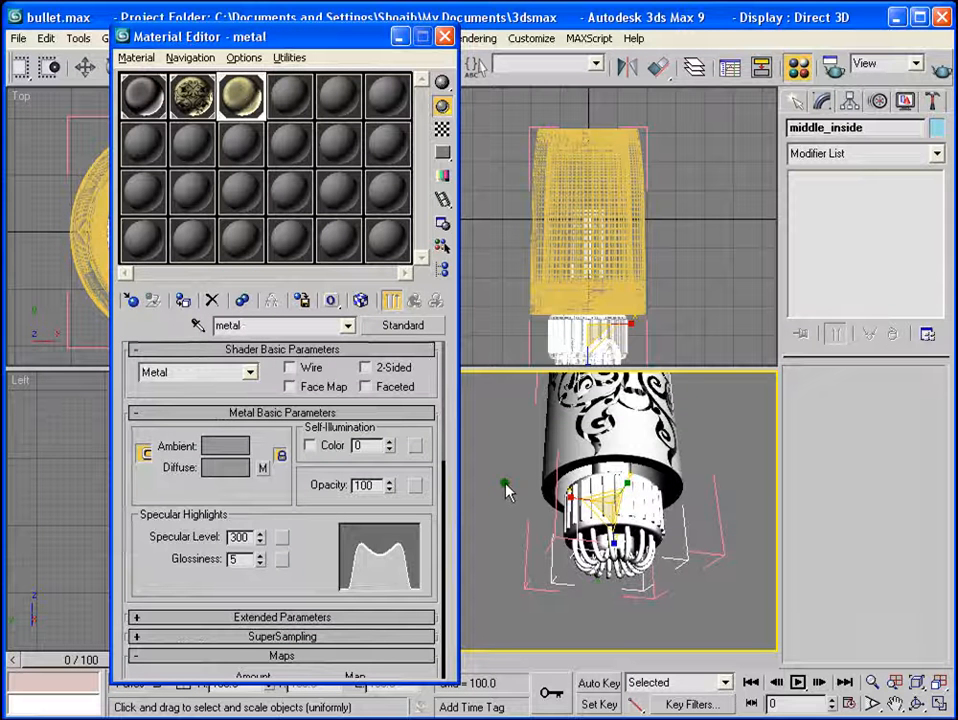
Render the Perspective view of the bullet's lower end, then examine the Mix map in the copied metal material's Bump.
left_click(939, 72)
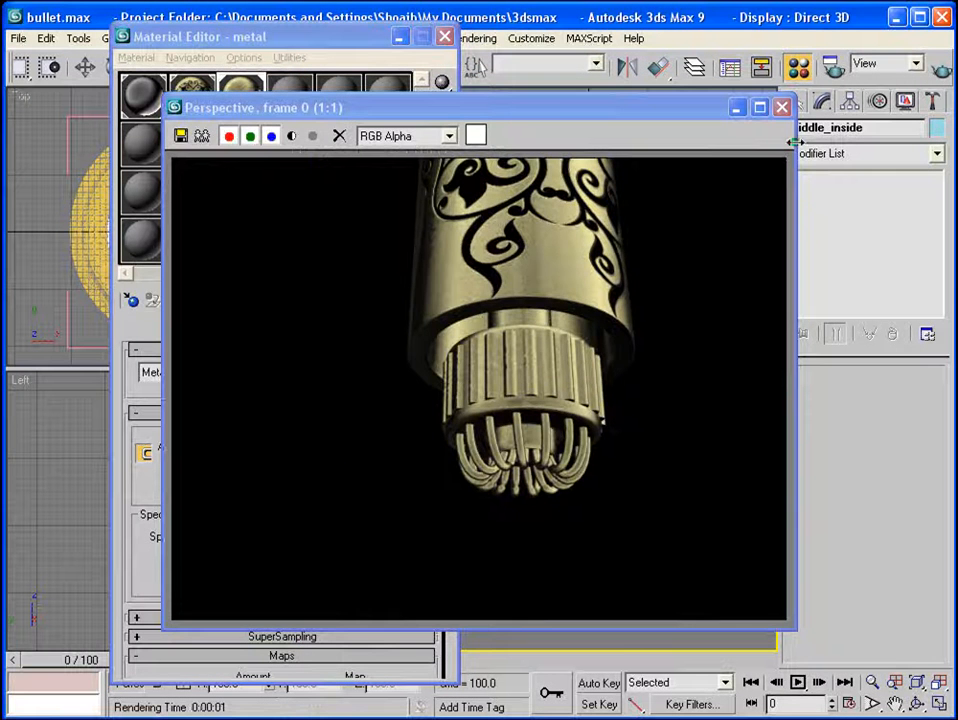
left_click(782, 107)
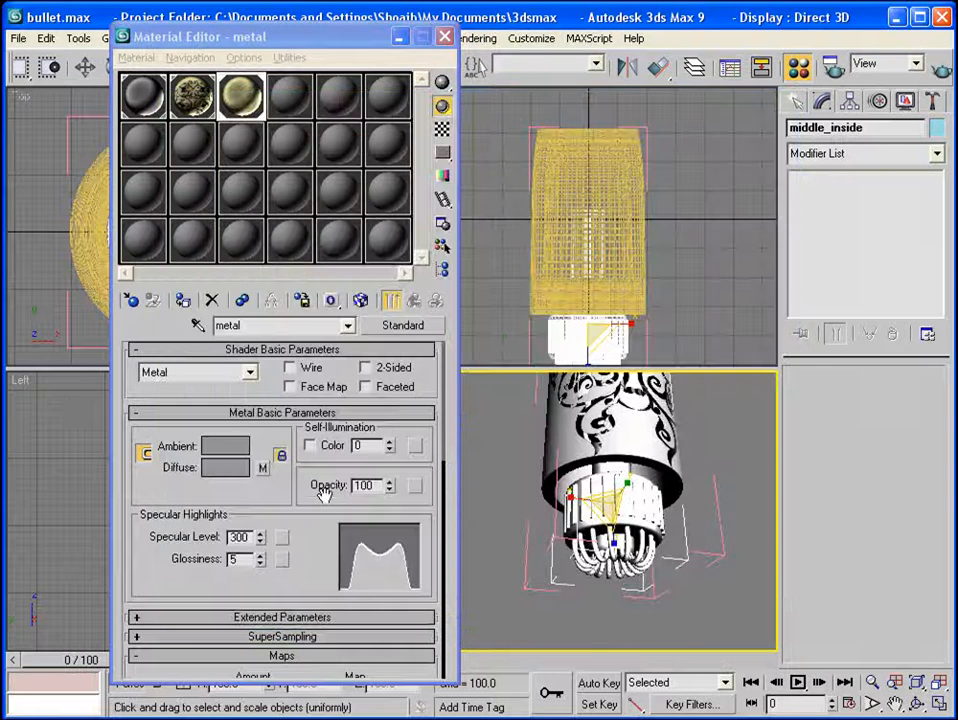
left_click_drag(311, 517, 336, 220)
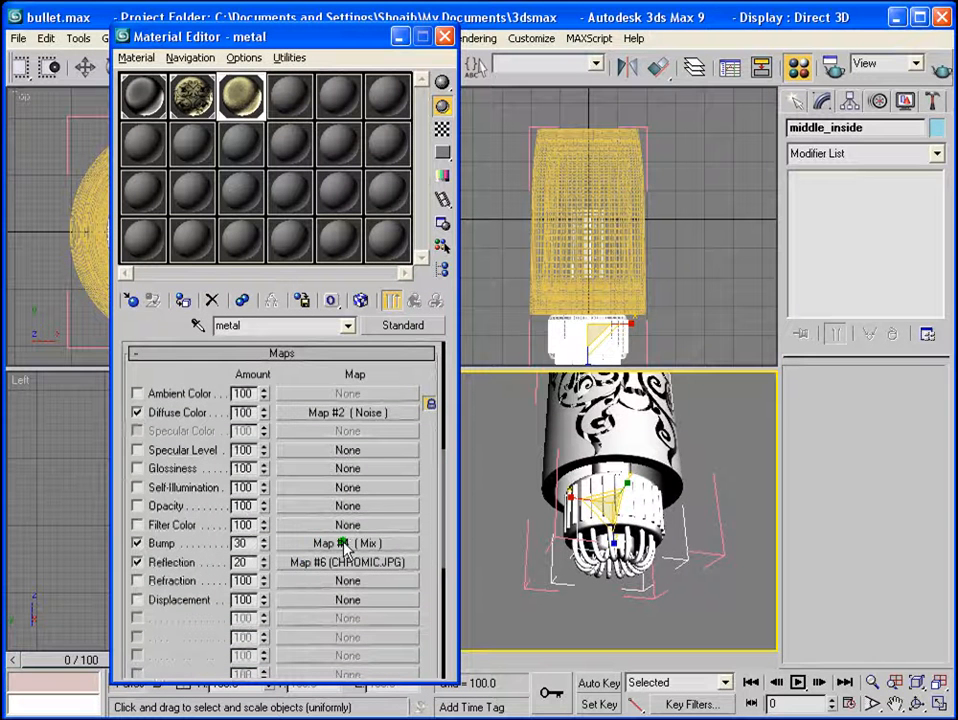
left_click(343, 545)
left_click(413, 301)
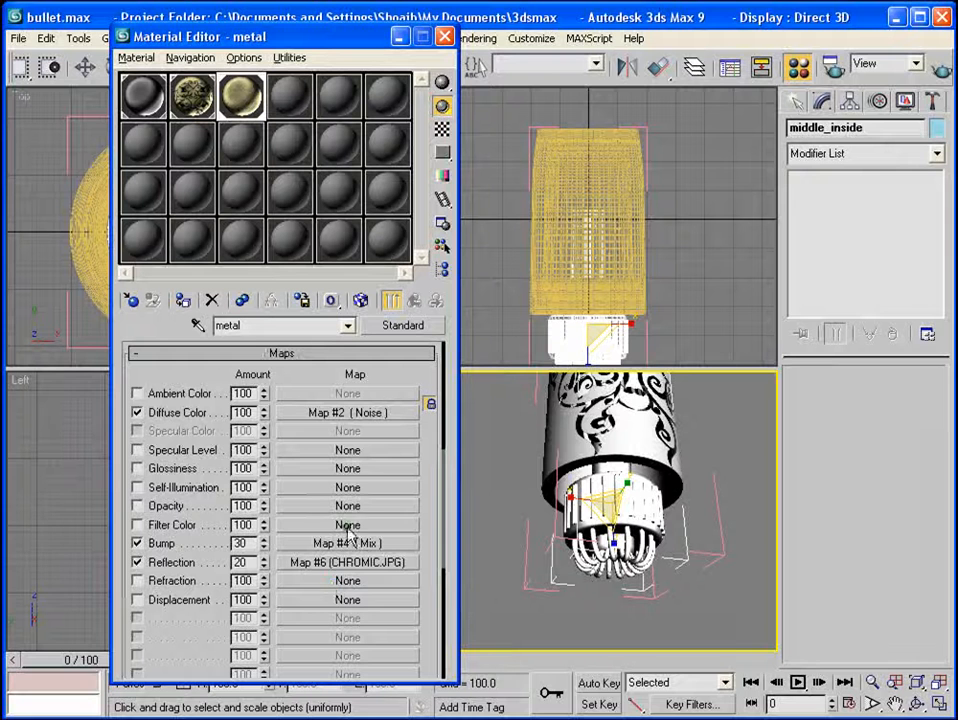
Clear the copied metal's Bump map and replace it with a Noise map of size 1 and type Fractal.
left_click_drag(347, 527, 329, 545)
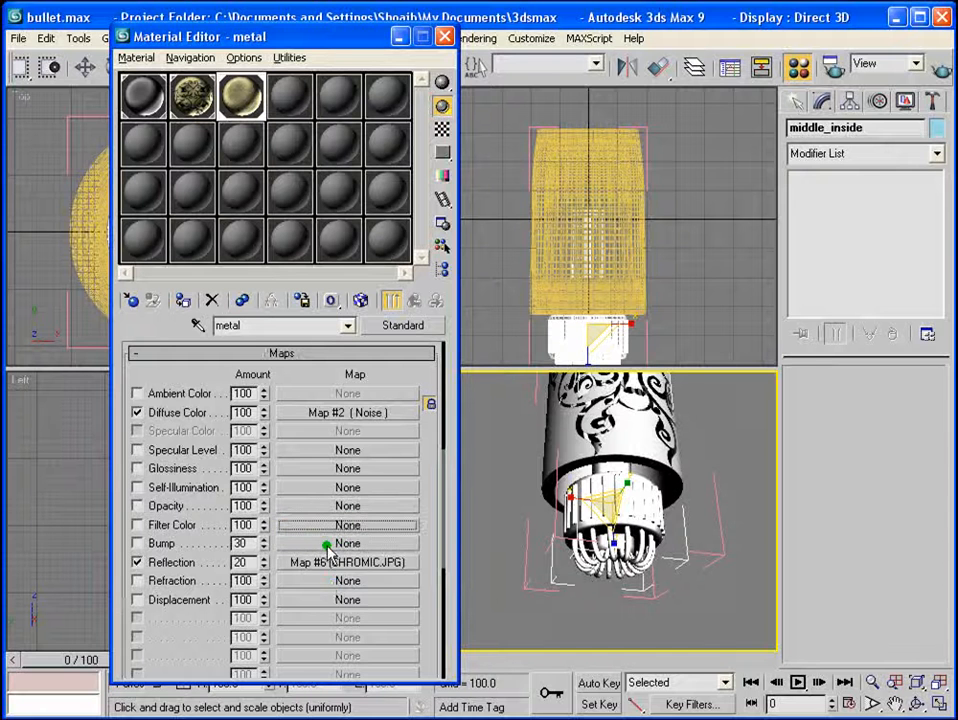
left_click(329, 547)
double_click(455, 358)
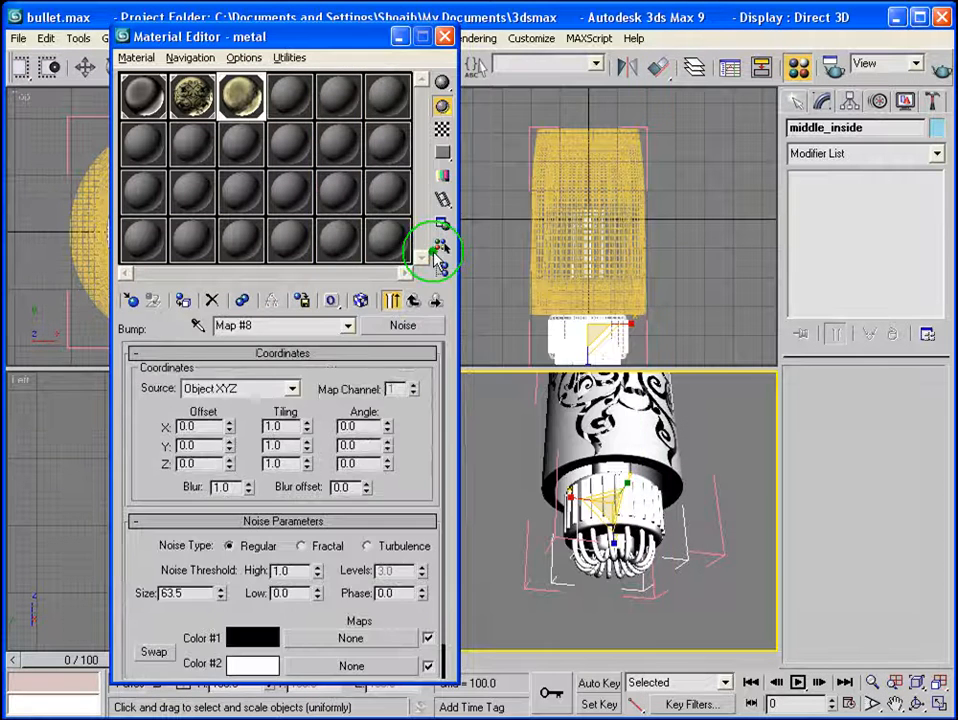
left_click_drag(200, 593, 50, 590)
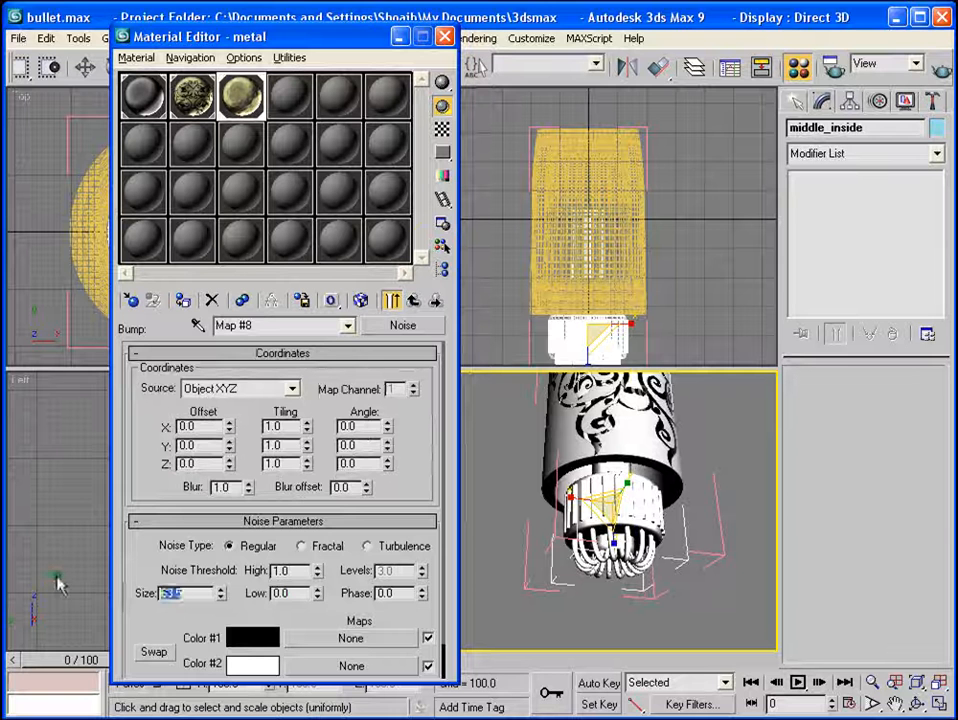
type("1")
left_click(302, 546)
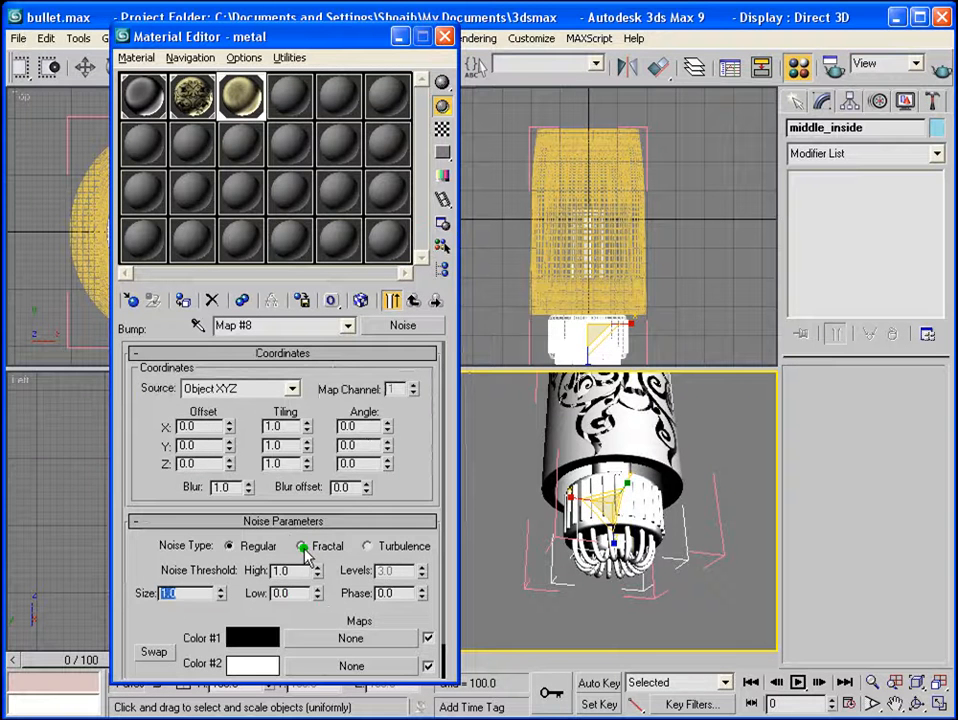
Set the copied metal's Bump and Reflection amounts to 10 and render the Perspective view.
left_click(416, 301)
left_click_drag(250, 552, 140, 535)
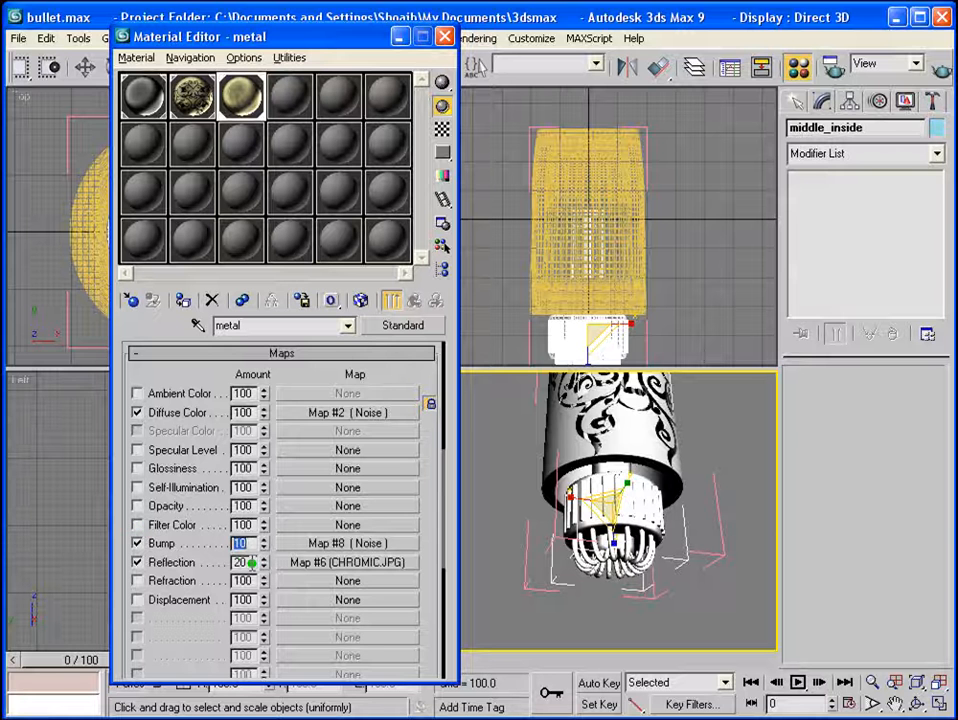
left_click_drag(251, 563, 169, 554)
type("10")
key("Return")
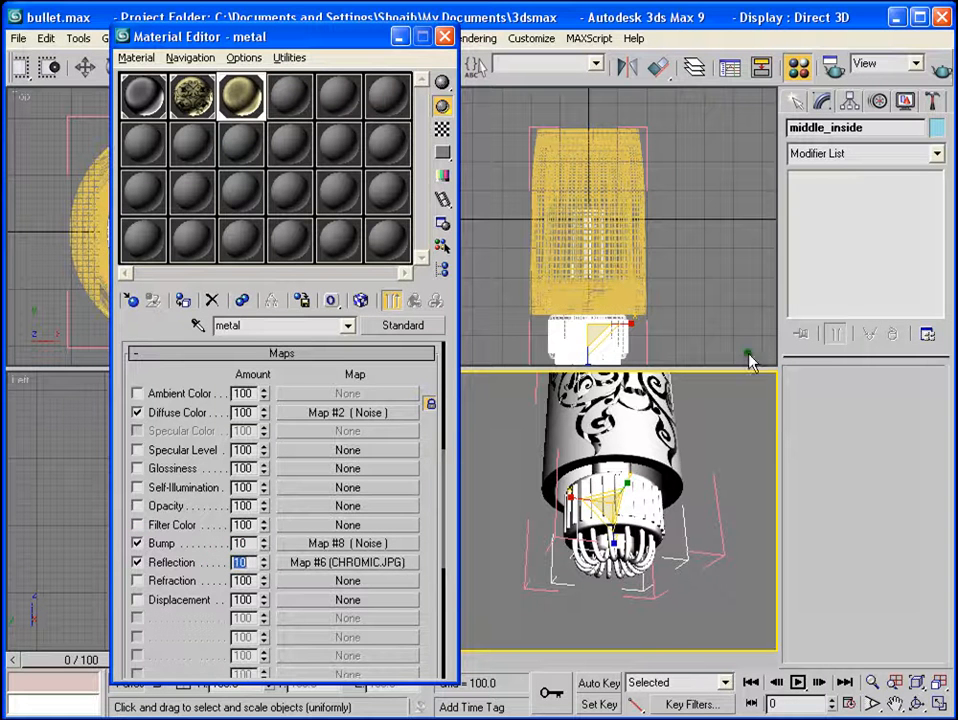
left_click(941, 67)
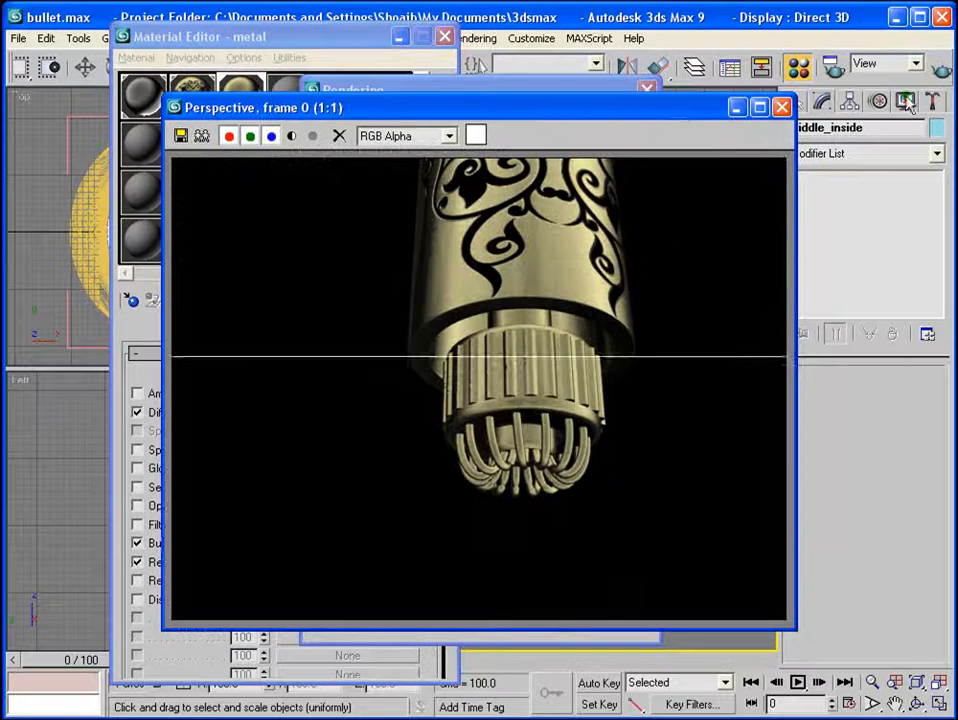
left_click(782, 106)
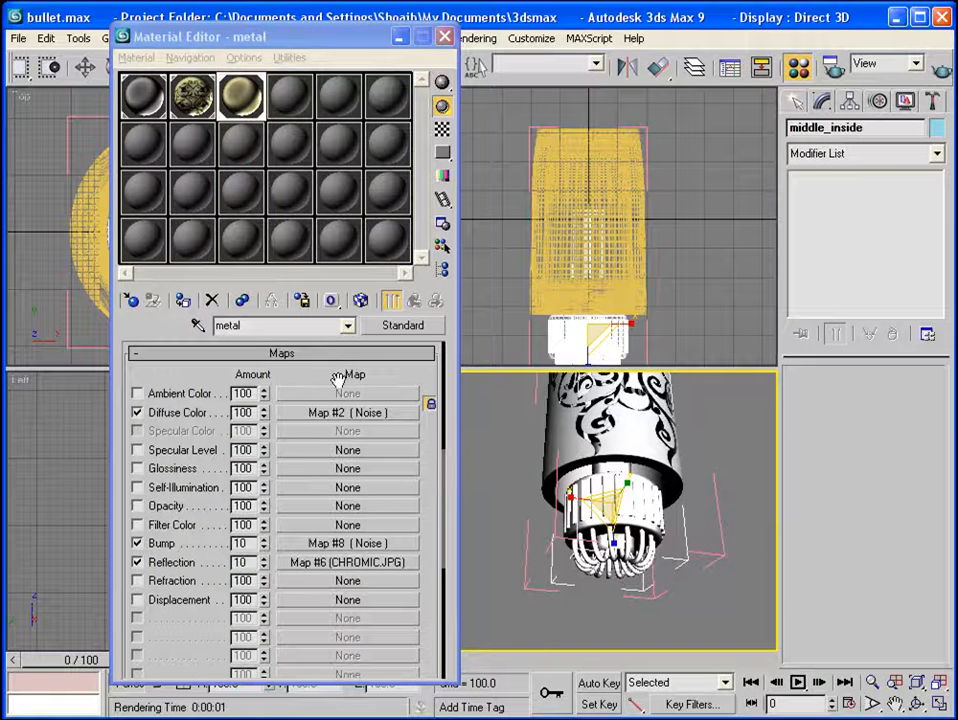
Darken Color #2 of the copied metal's Diffuse Color Noise map from white to a light grey.
left_click_drag(338, 377, 355, 549)
left_click(355, 590)
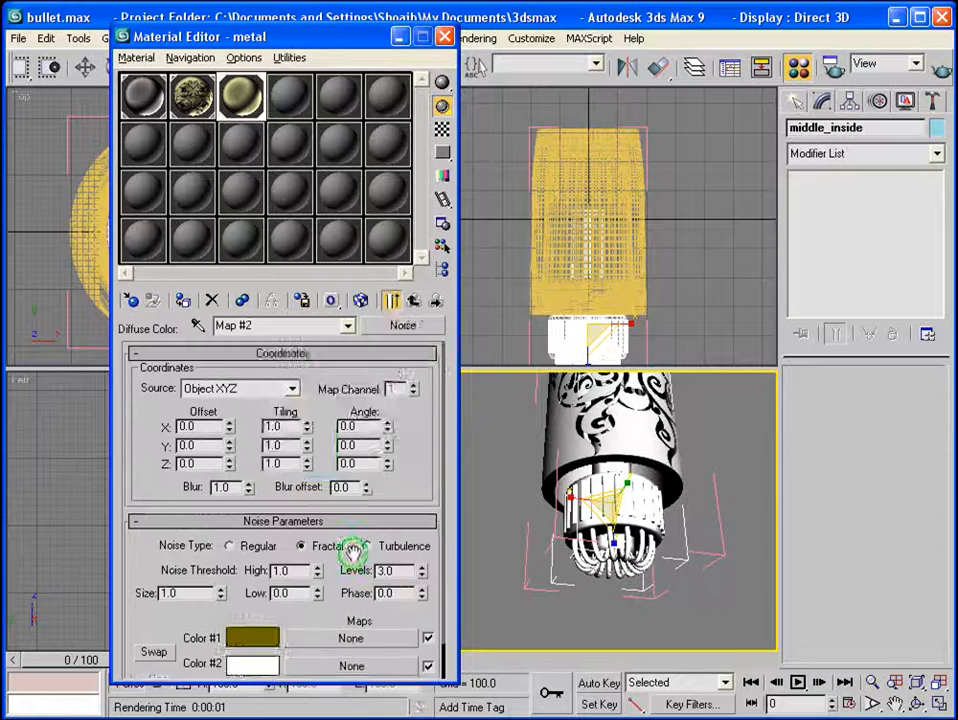
left_click(262, 648)
left_click(336, 455)
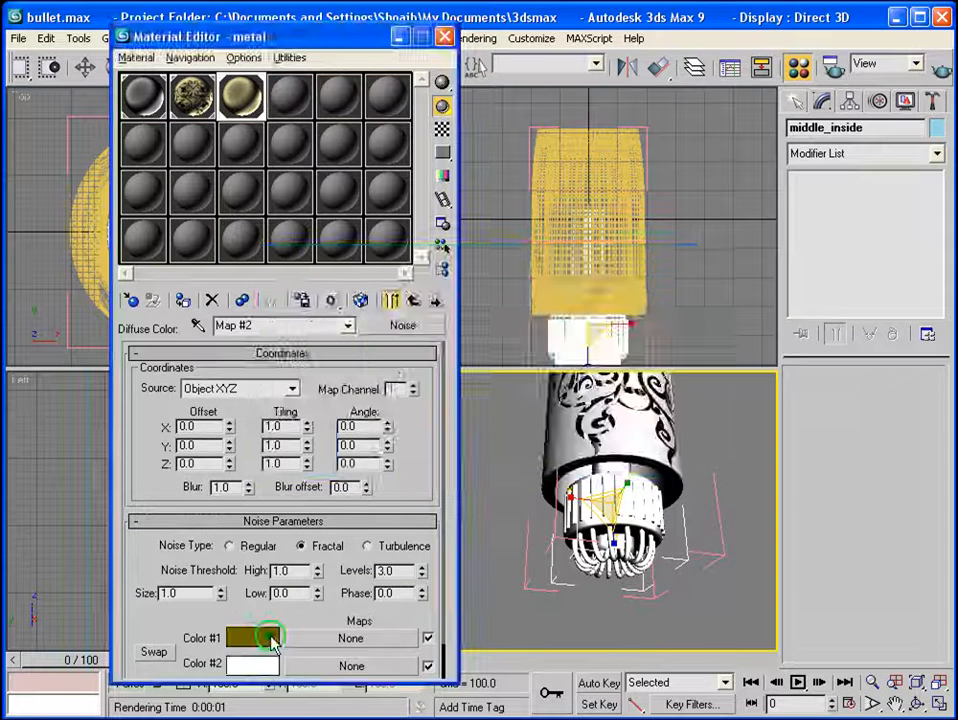
left_click(255, 664)
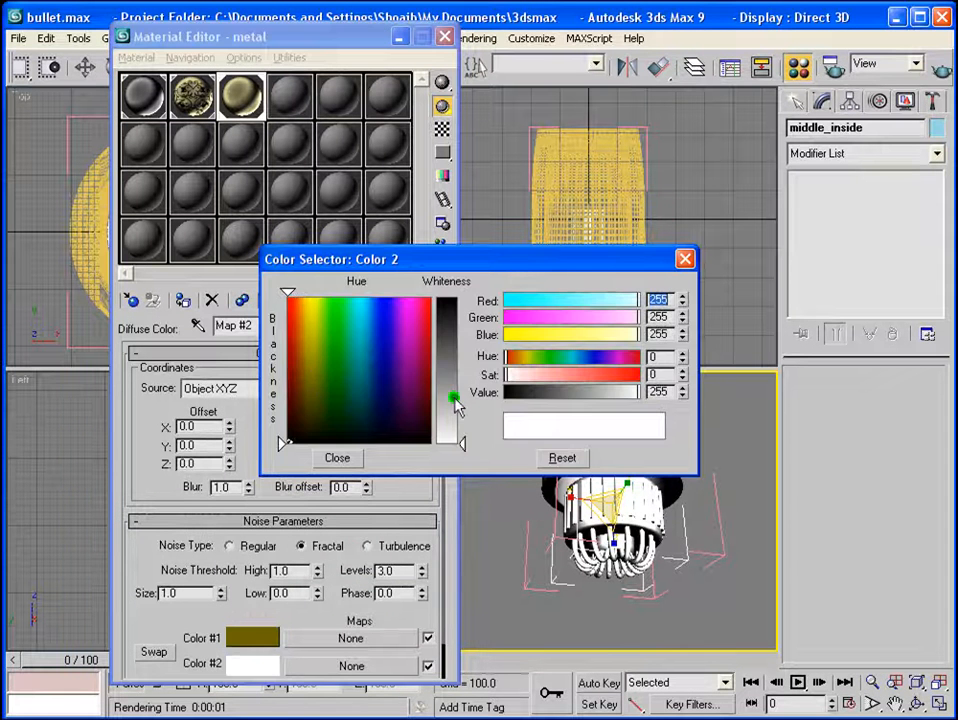
left_click_drag(455, 400, 455, 330)
left_click(337, 457)
Render the Perspective view close up and again with the whole middle section in frame.
left_click(941, 68)
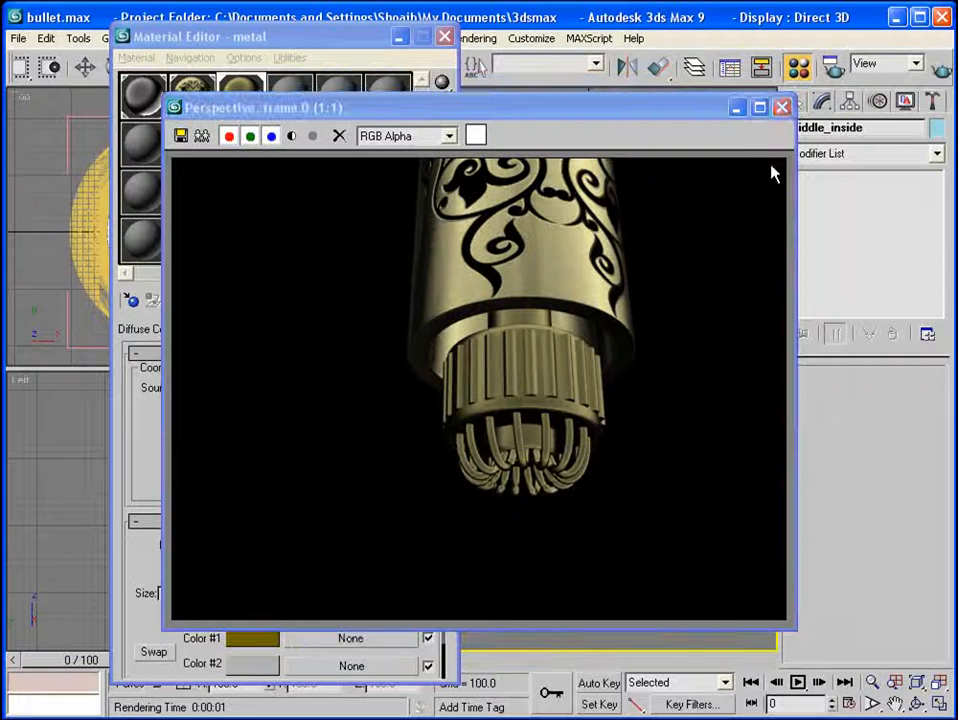
left_click(784, 108)
scroll(562, 574, "down", 4)
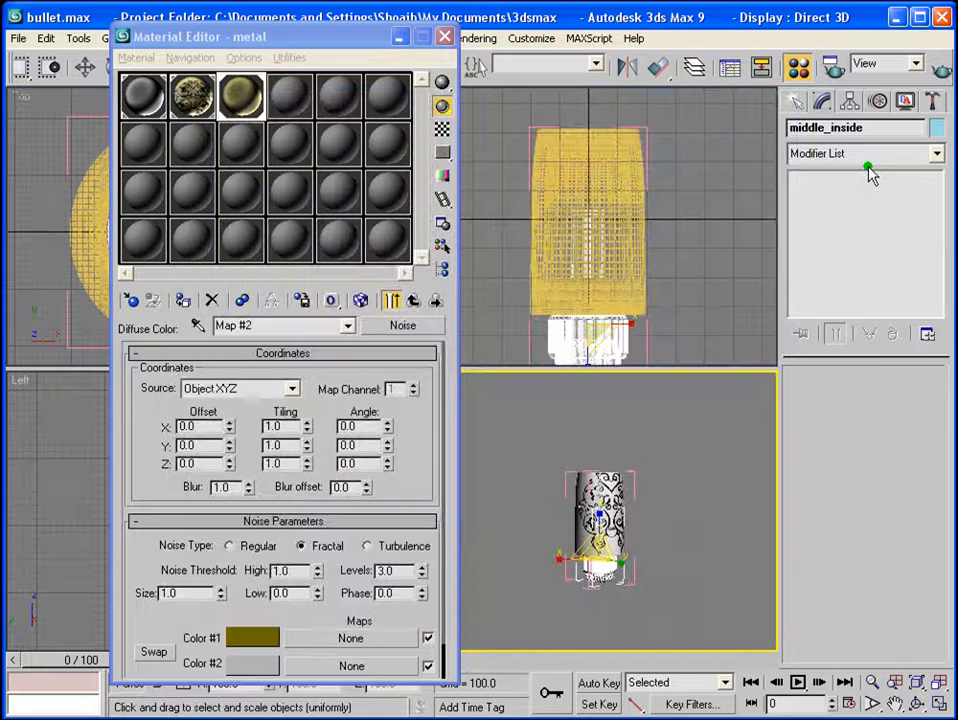
left_click(941, 68)
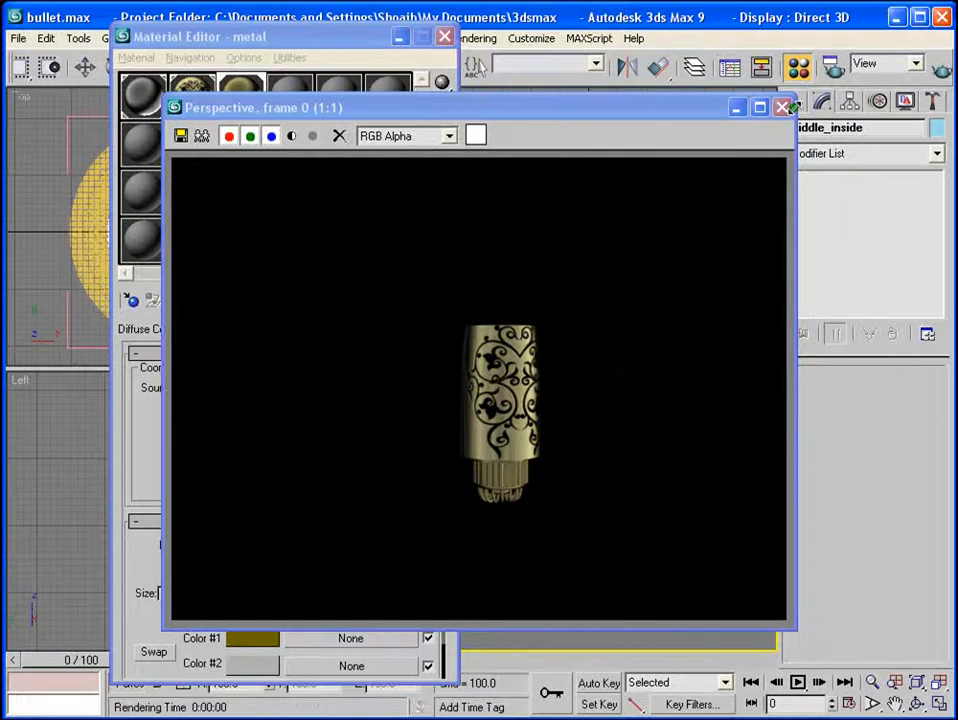
left_click(784, 107)
Select Bullet_middle and close the bullet's open middle group.
left_click_drag(362, 42, 244, 75)
left_click(612, 165)
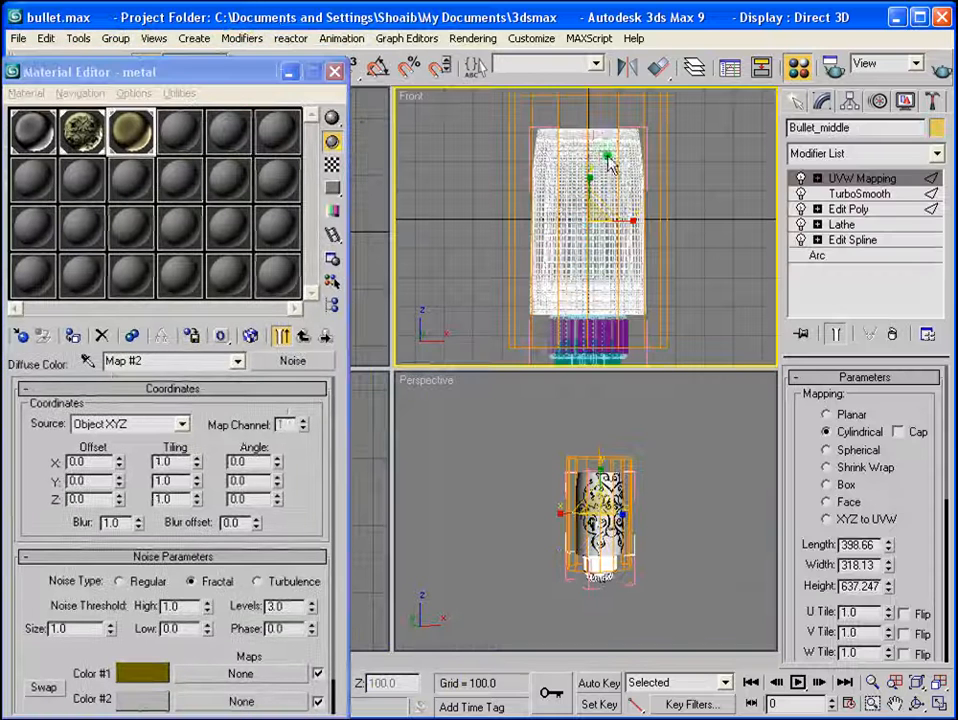
left_click(115, 38)
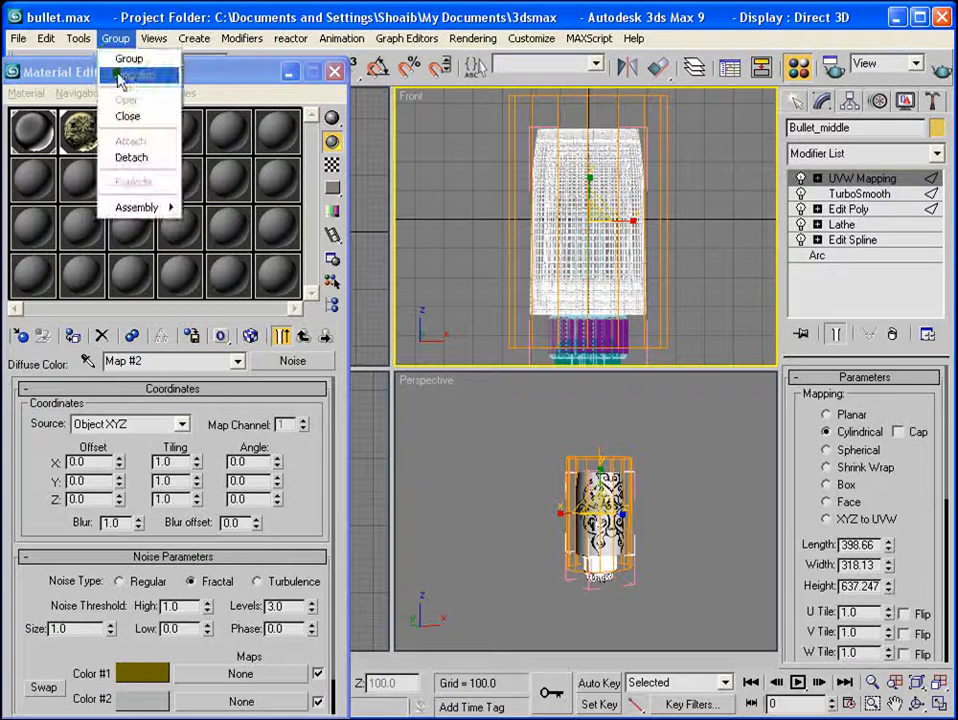
left_click(126, 118)
Unhide the top group by name and hide the middle group.
middle_click_drag(541, 205, 611, 289)
right_click(695, 167)
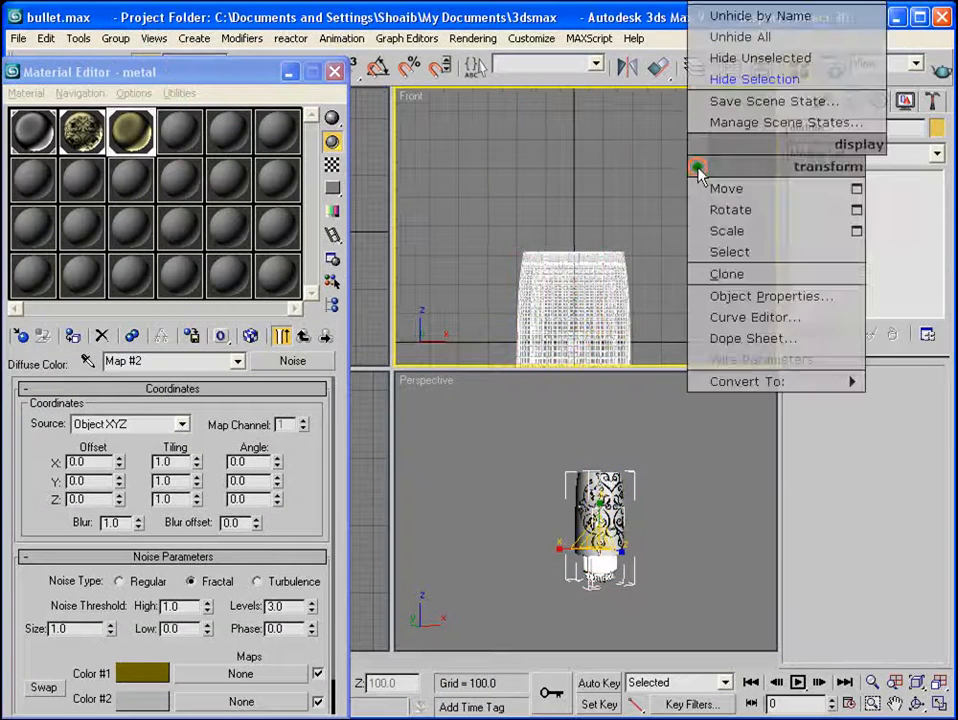
left_click(760, 15)
left_click(414, 338)
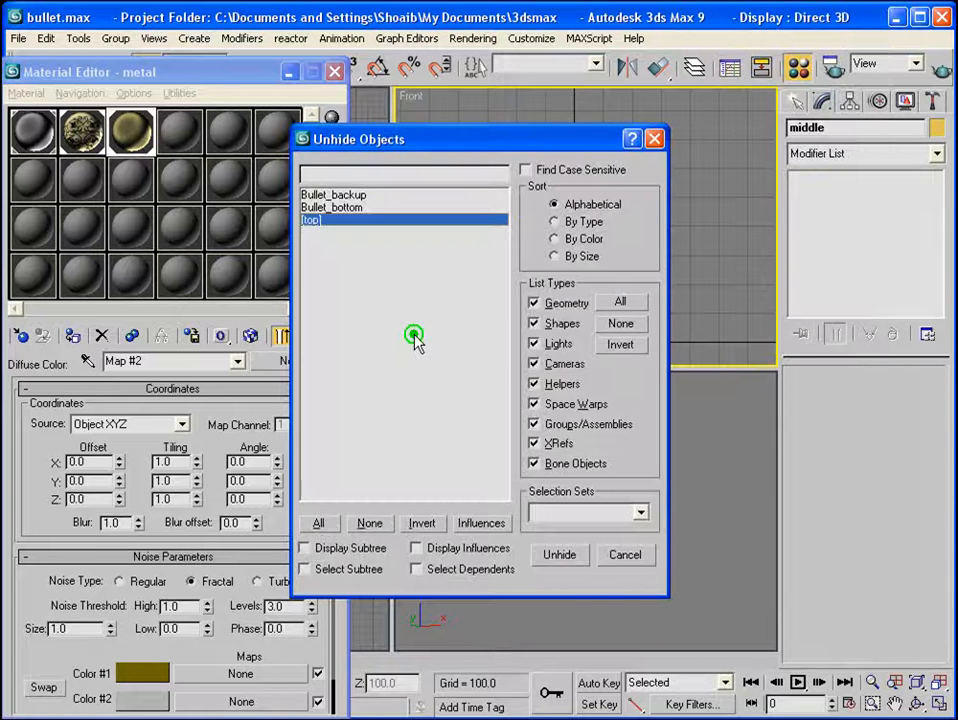
left_click(576, 564)
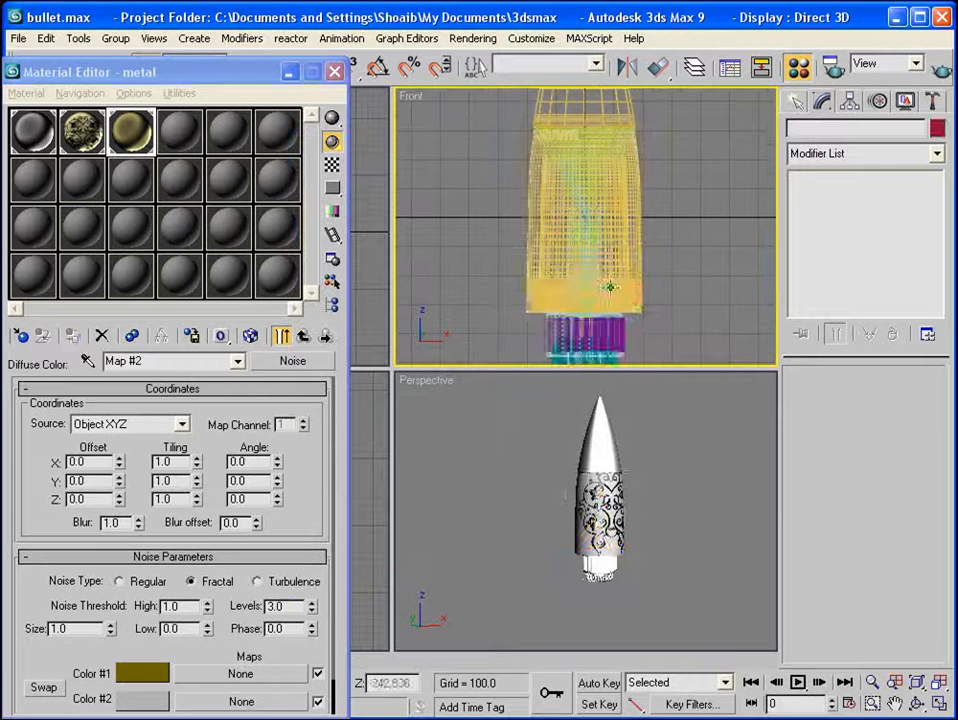
left_click(609, 284)
right_click(610, 285)
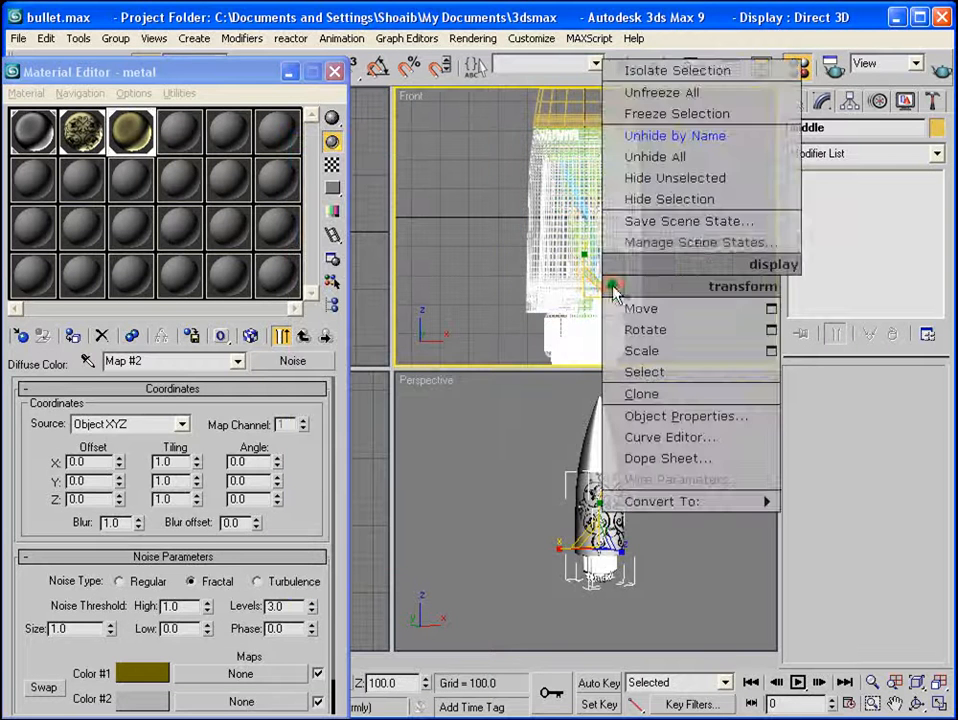
left_click(669, 199)
Select the top group, maximize the Perspective viewport and open the group for access to its parts.
left_click(578, 180)
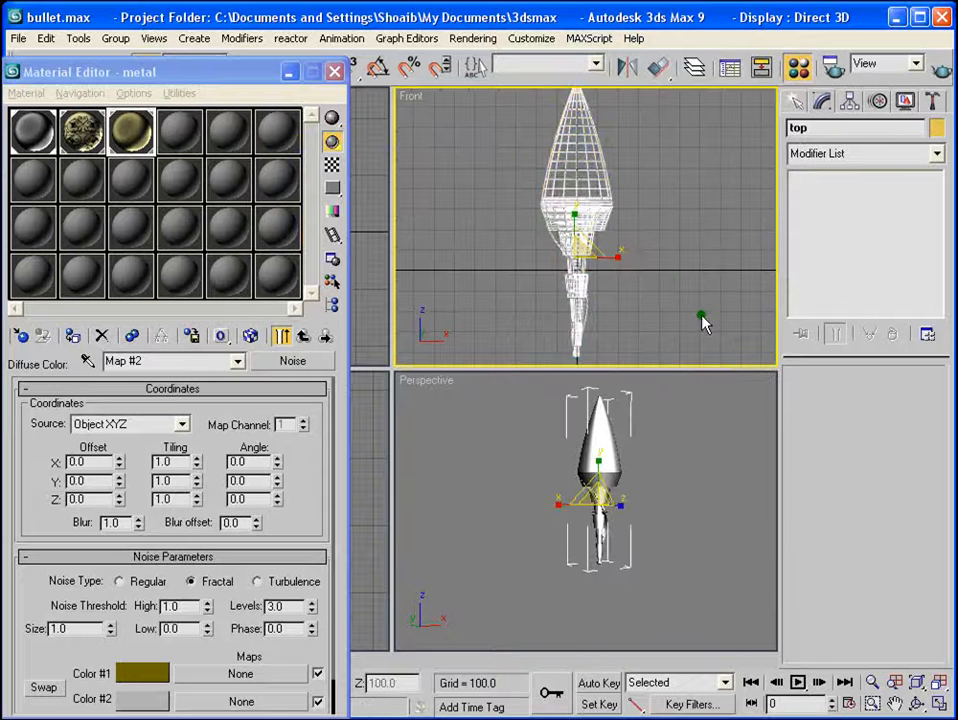
scroll(614, 520, "up", 6)
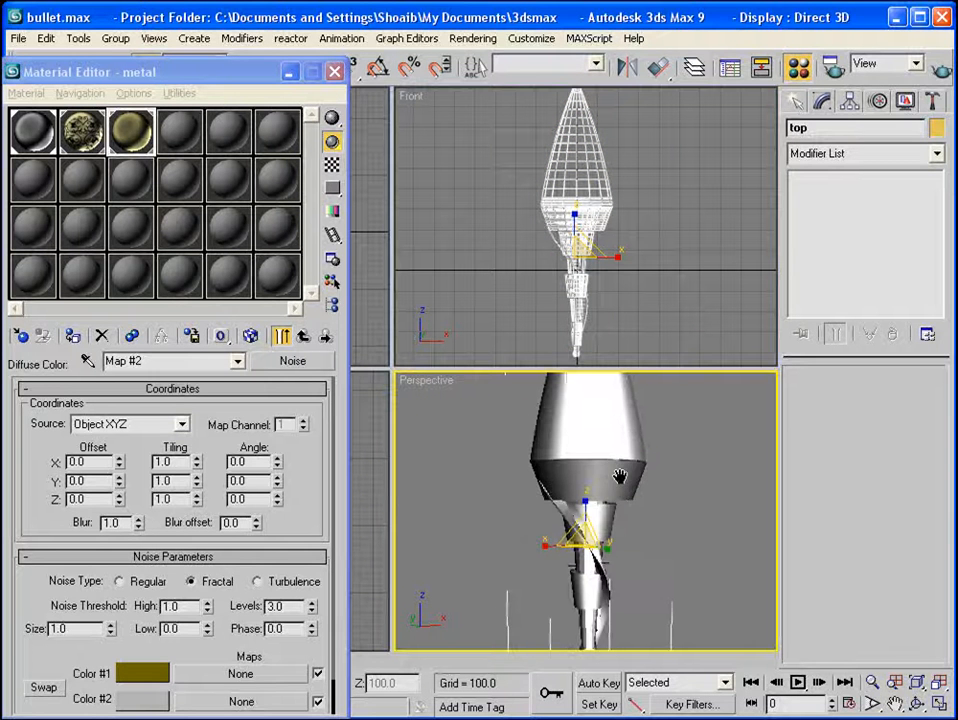
middle_click_drag(620, 477, 610, 497)
left_click(940, 705)
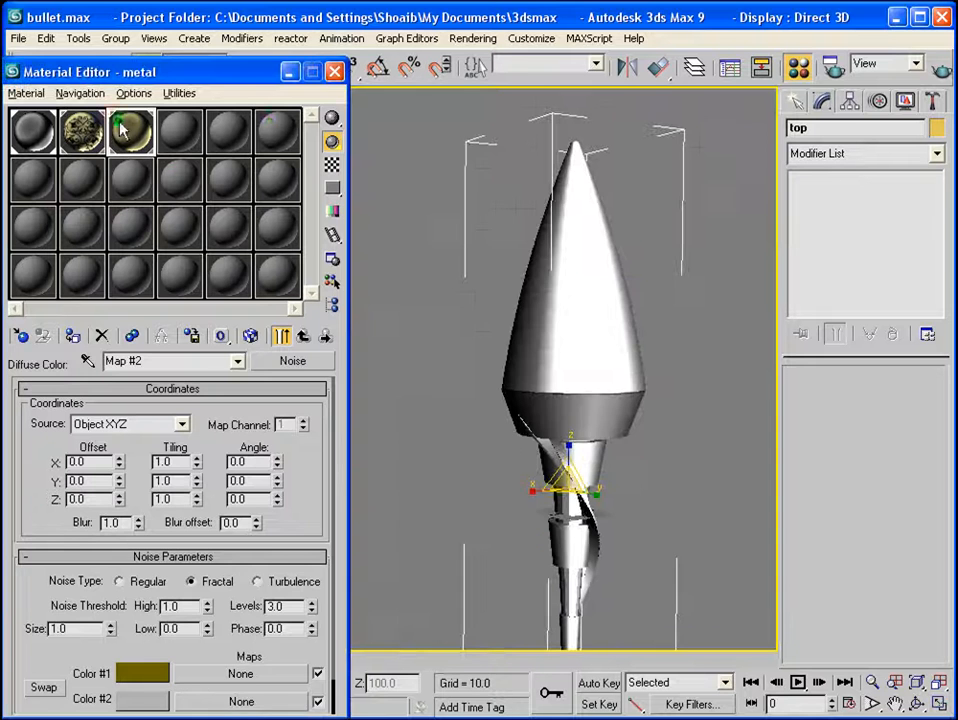
left_click_drag(231, 72, 278, 165)
left_click(566, 243)
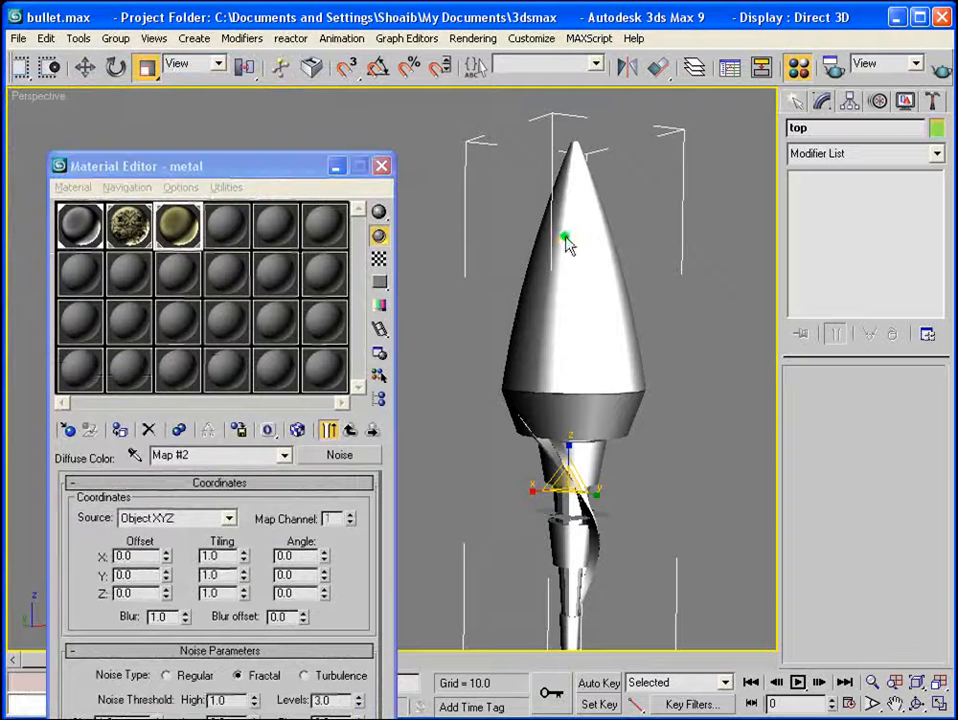
left_click(115, 38)
left_click(122, 98)
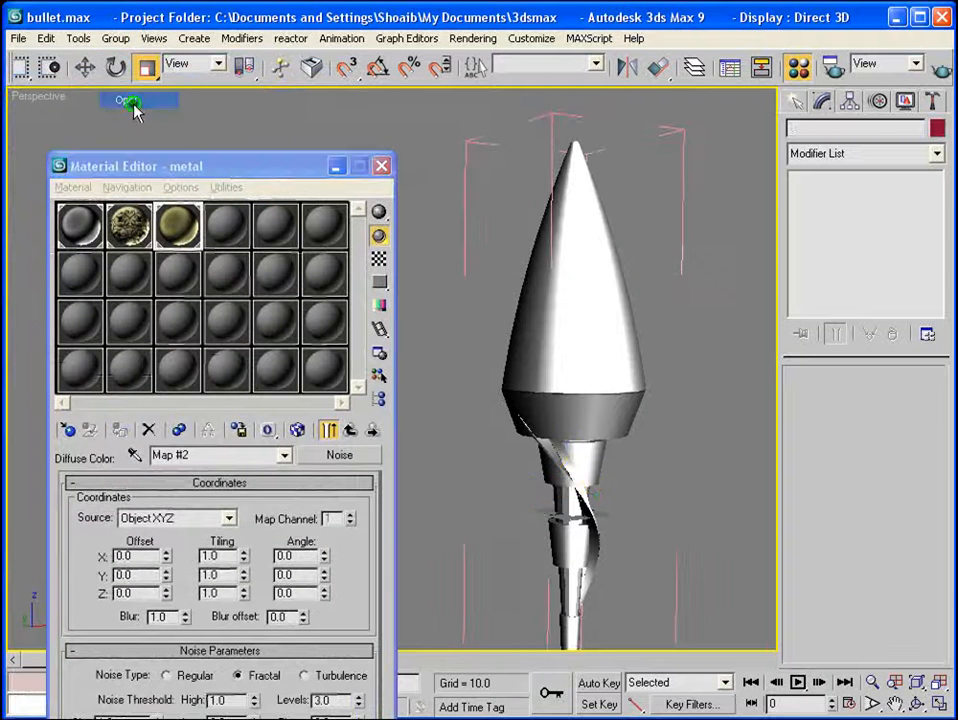
middle_click_drag(605, 488, 645, 397)
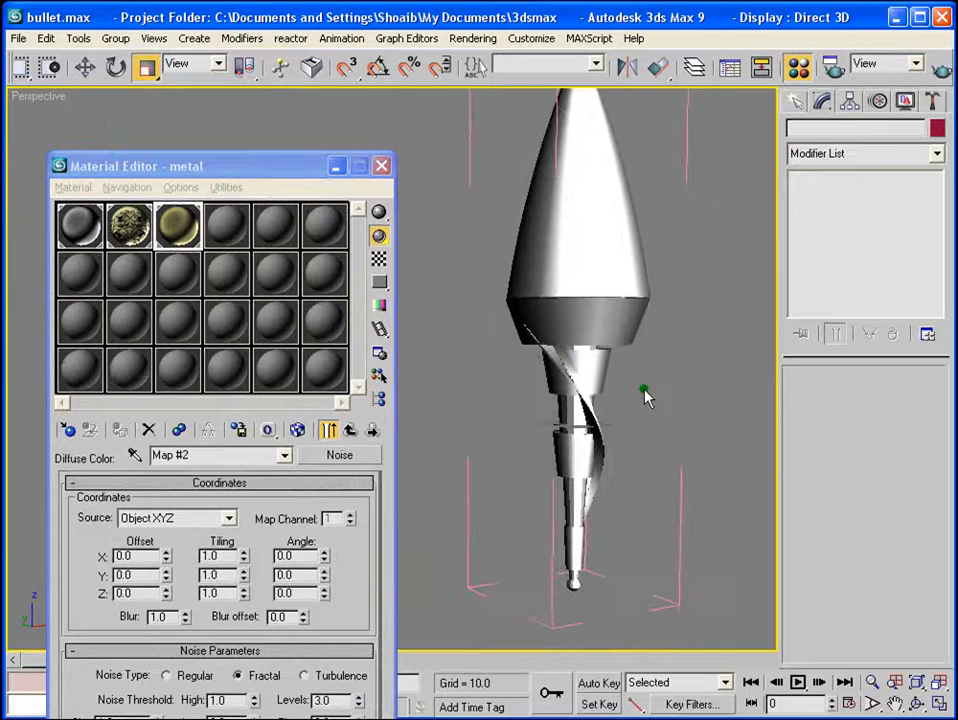
Assign the copied metal material to the two upper tapered tubes below the tip and to the spiral around them.
left_click(617, 318)
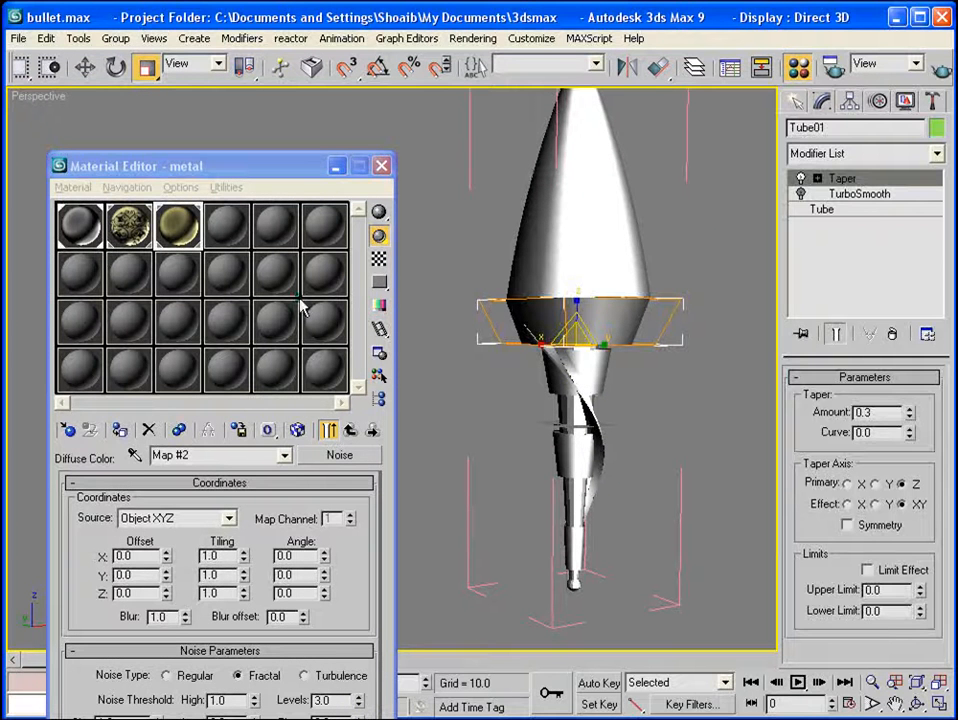
left_click(119, 428)
key("Up")
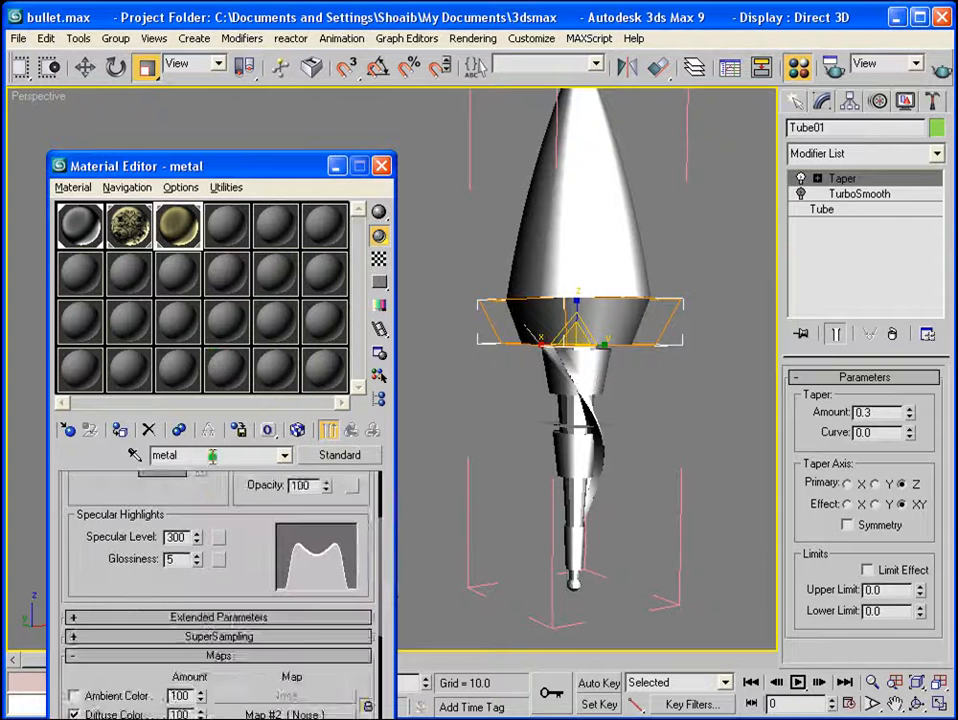
scroll(186, 505, "up", 3)
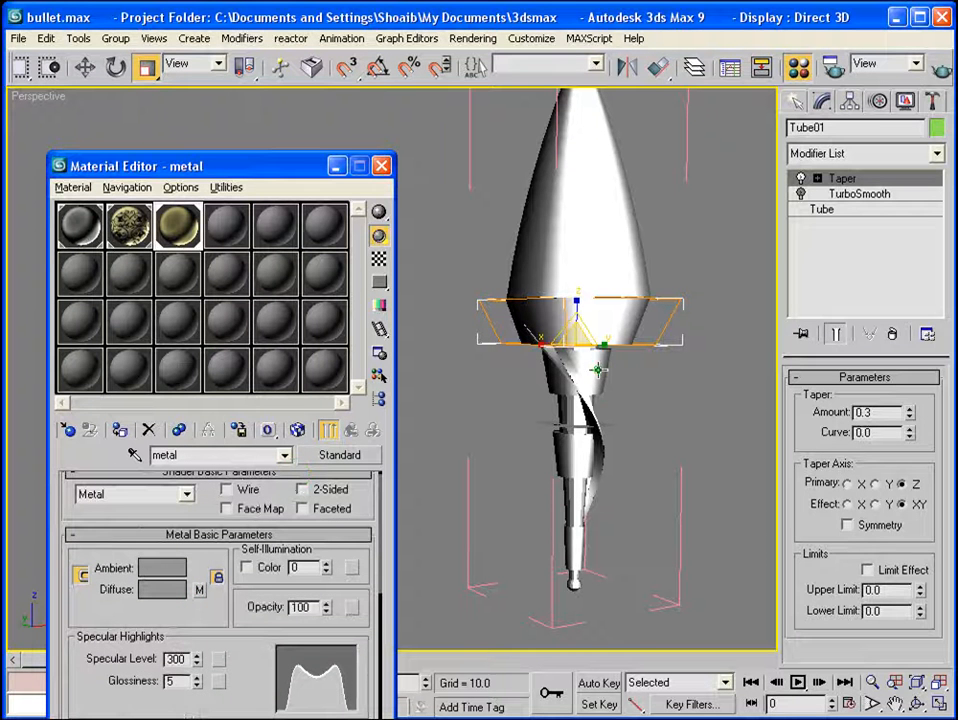
left_click(579, 390)
left_click(119, 429)
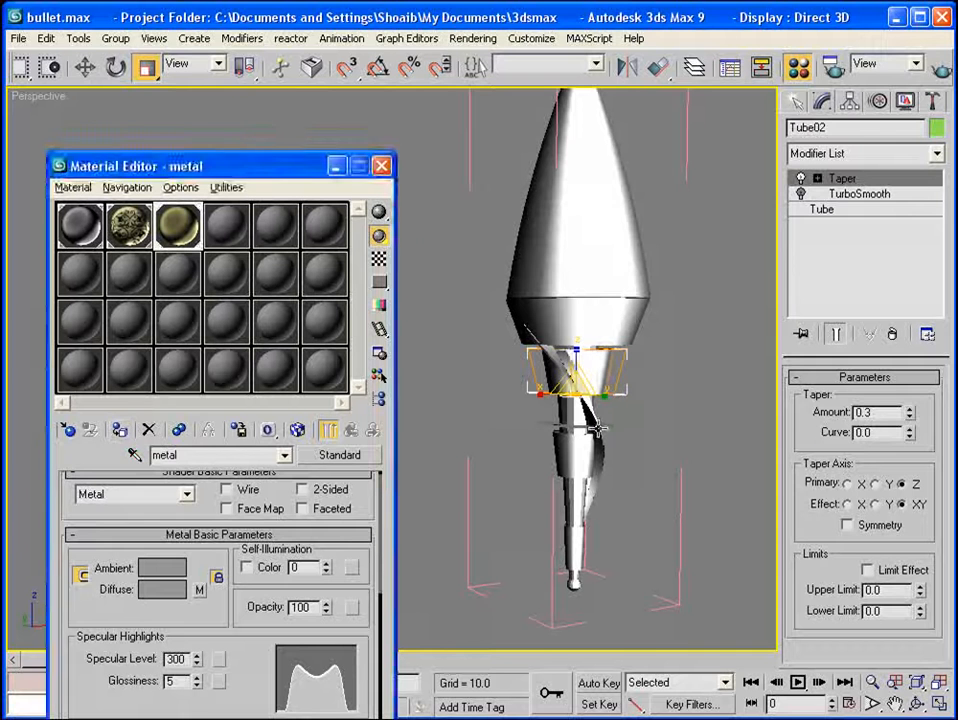
left_click(596, 428)
left_click(119, 429)
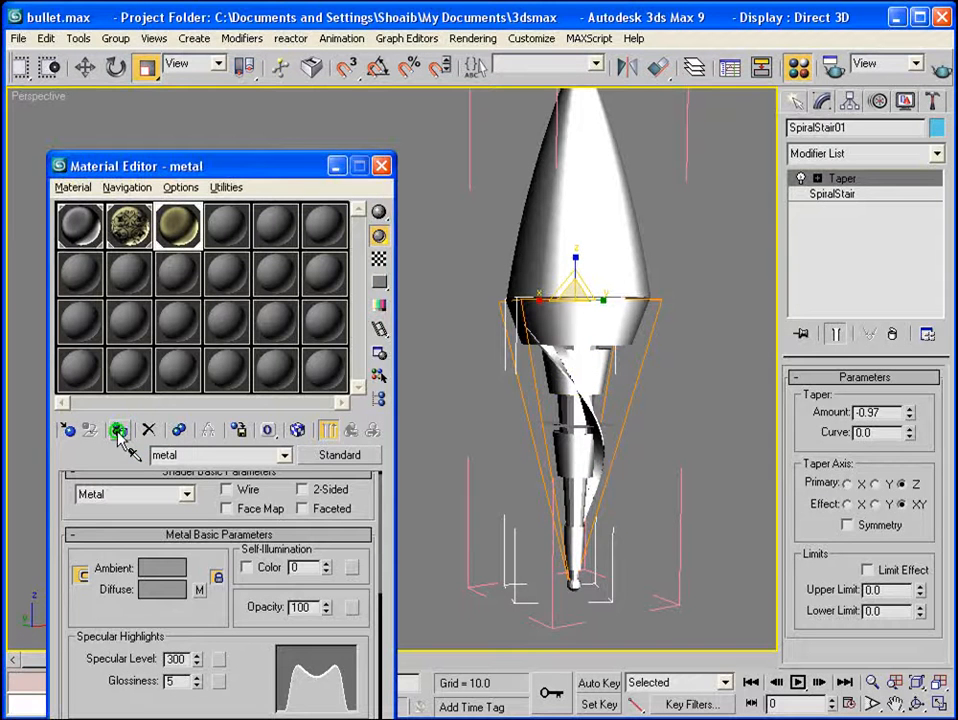
Assign the copied metal material to the two lower tapered tubes, Tube03 and Tube04, and render the Perspective view.
left_click(564, 446)
left_click(562, 462)
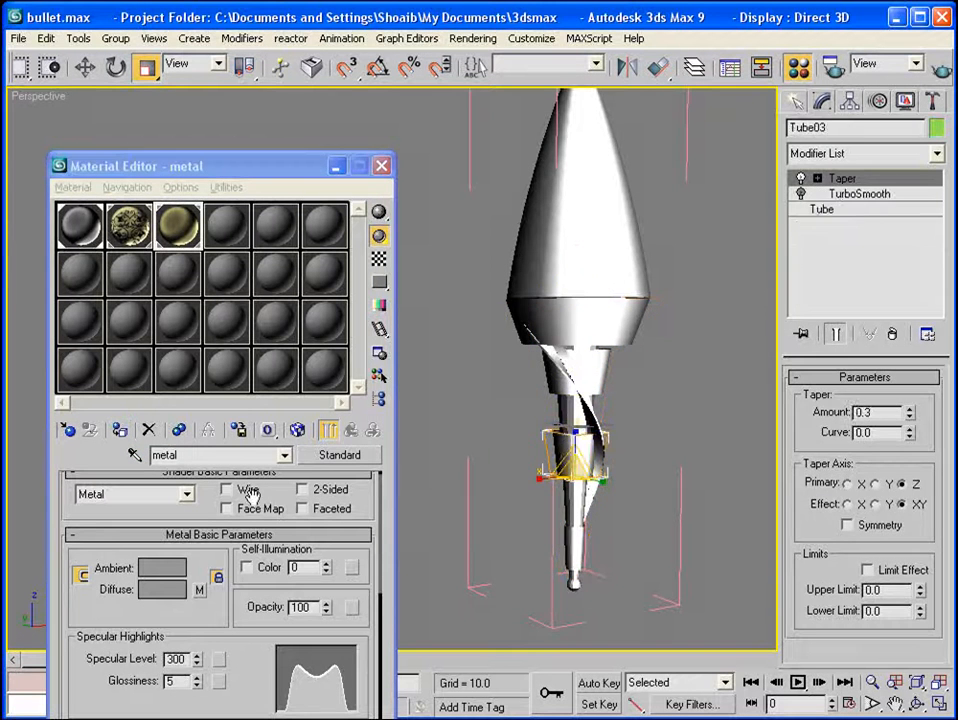
left_click(119, 429)
left_click(562, 548)
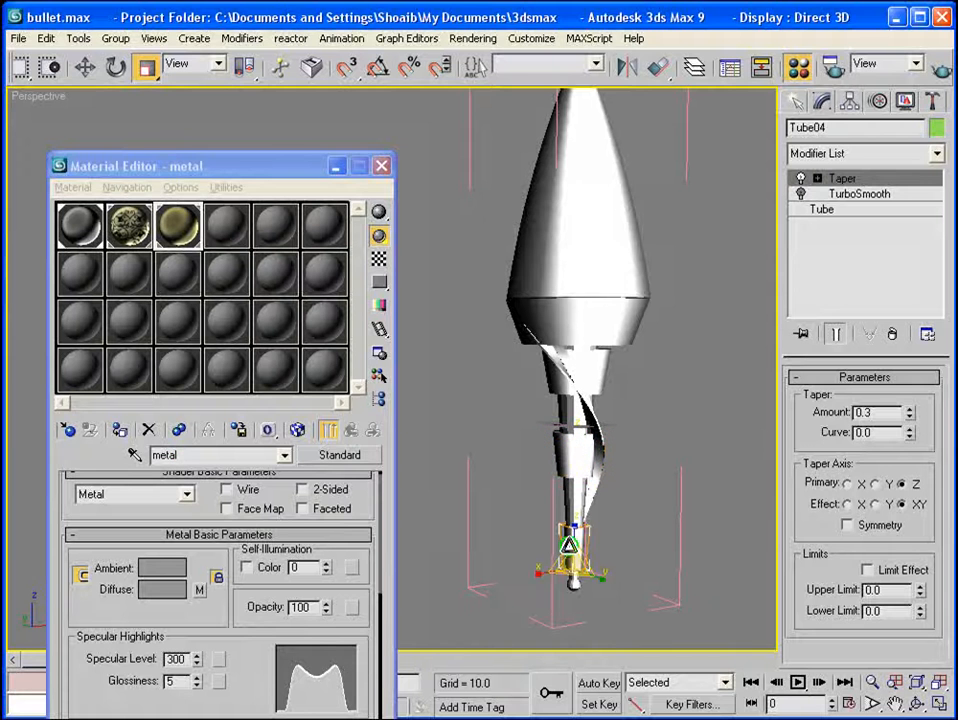
left_click(119, 429)
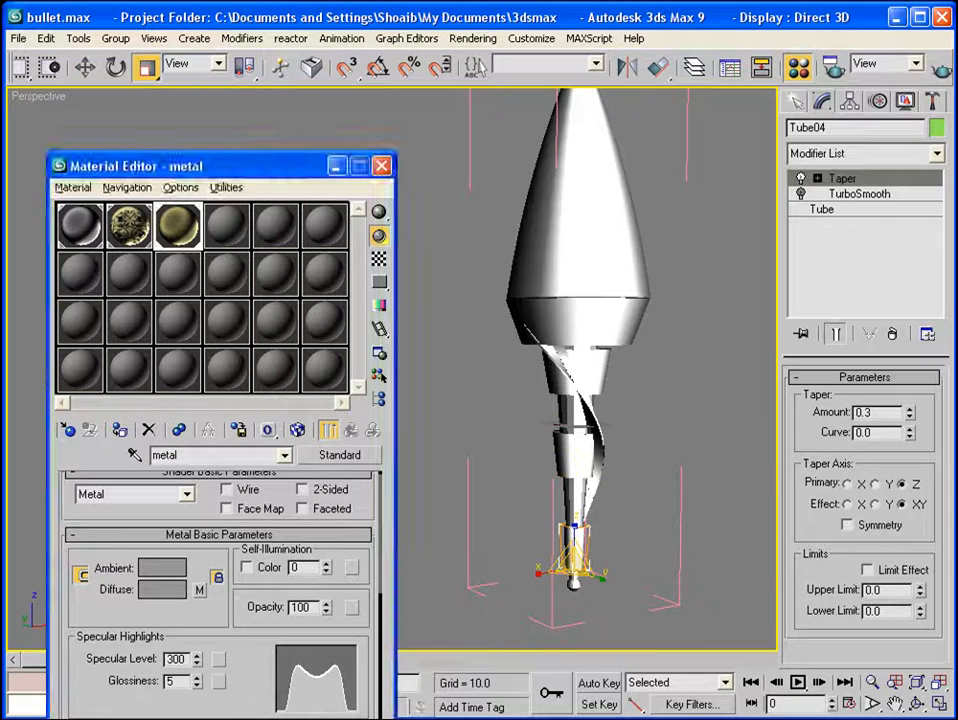
left_click(939, 68)
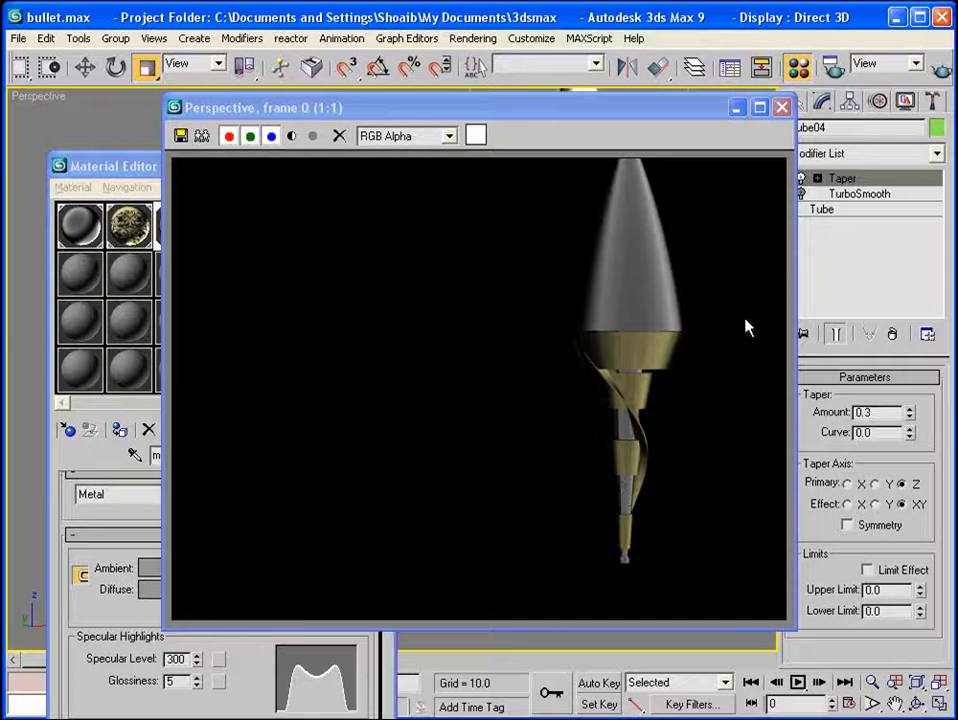
left_click(782, 107)
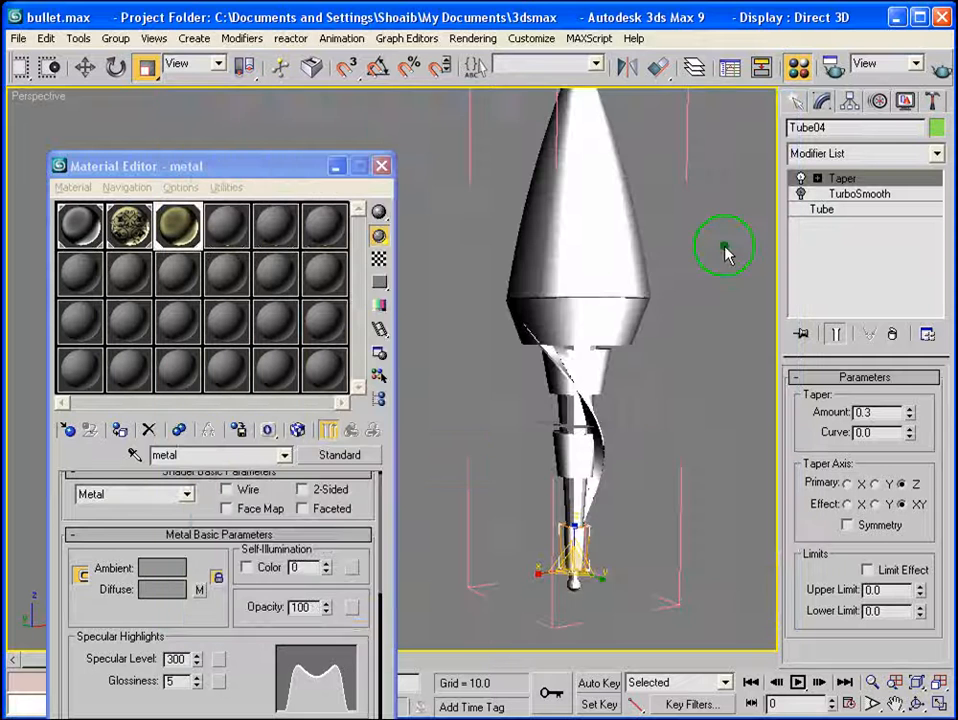
Apply the ornamental composite material from the second sample slot to Bullet_top, the pointed tip.
middle_click_drag(723, 250, 693, 288)
left_click(578, 252)
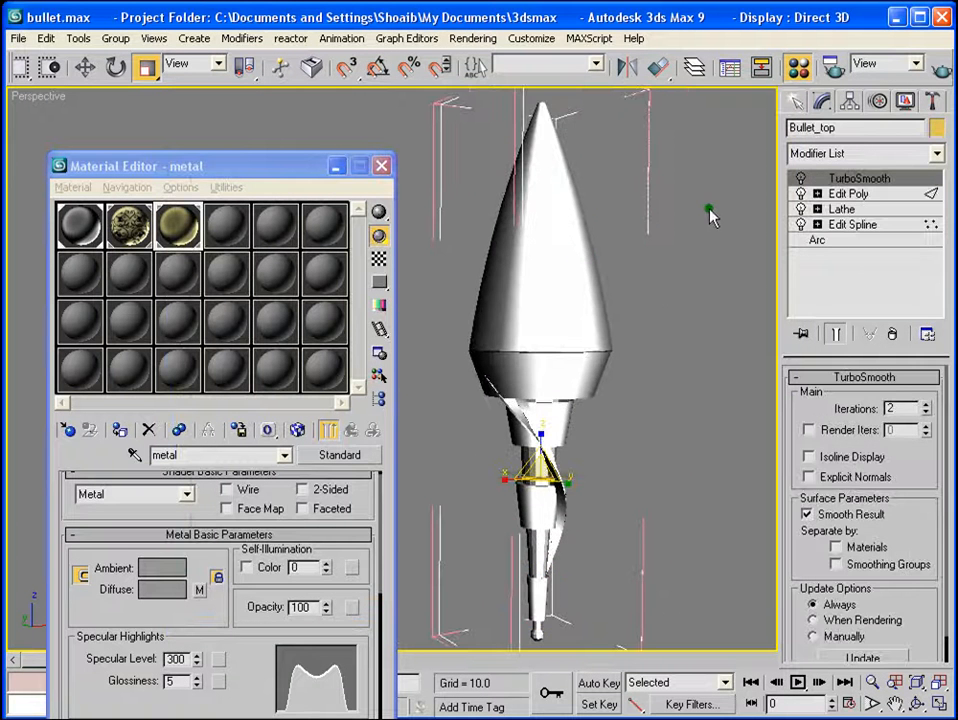
left_click(122, 228)
left_click(119, 430)
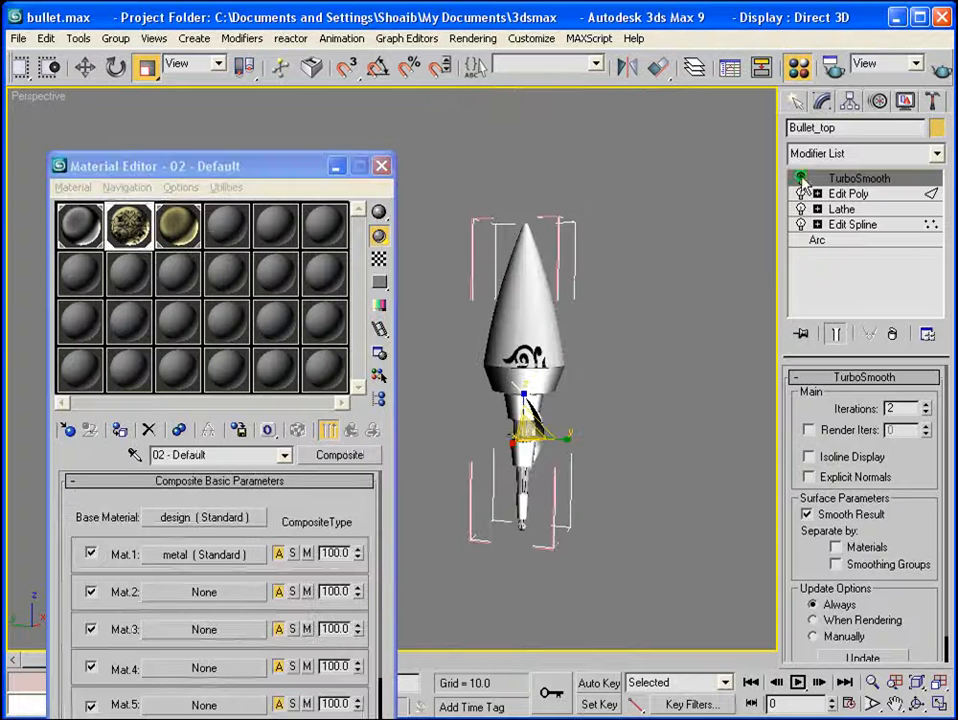
Unhide the middle group and open it for access to its parts.
left_click(935, 153)
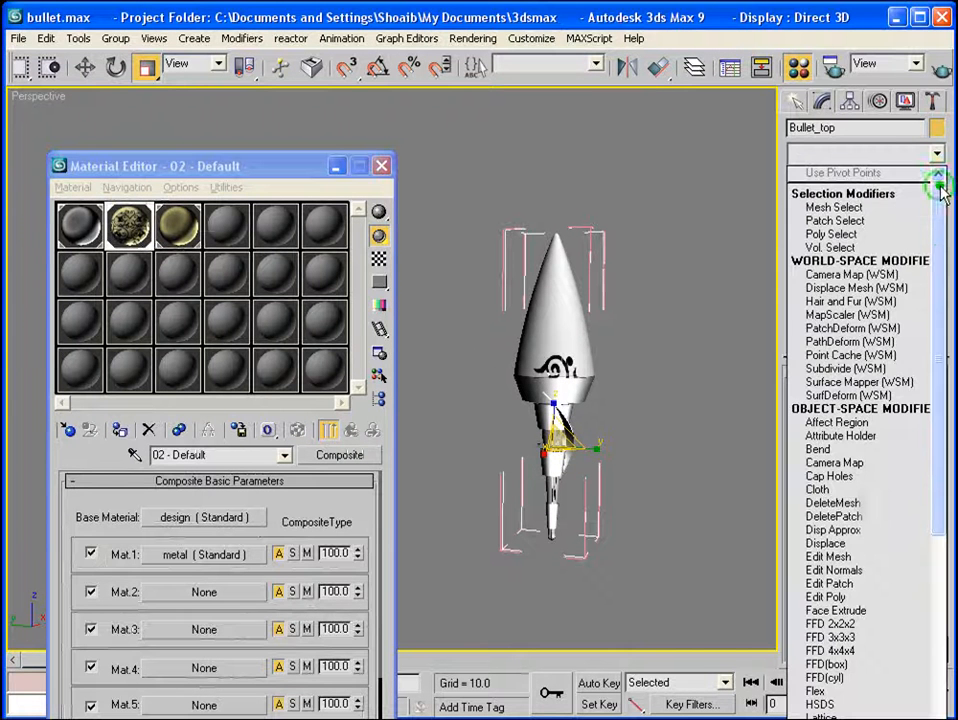
right_click(705, 292)
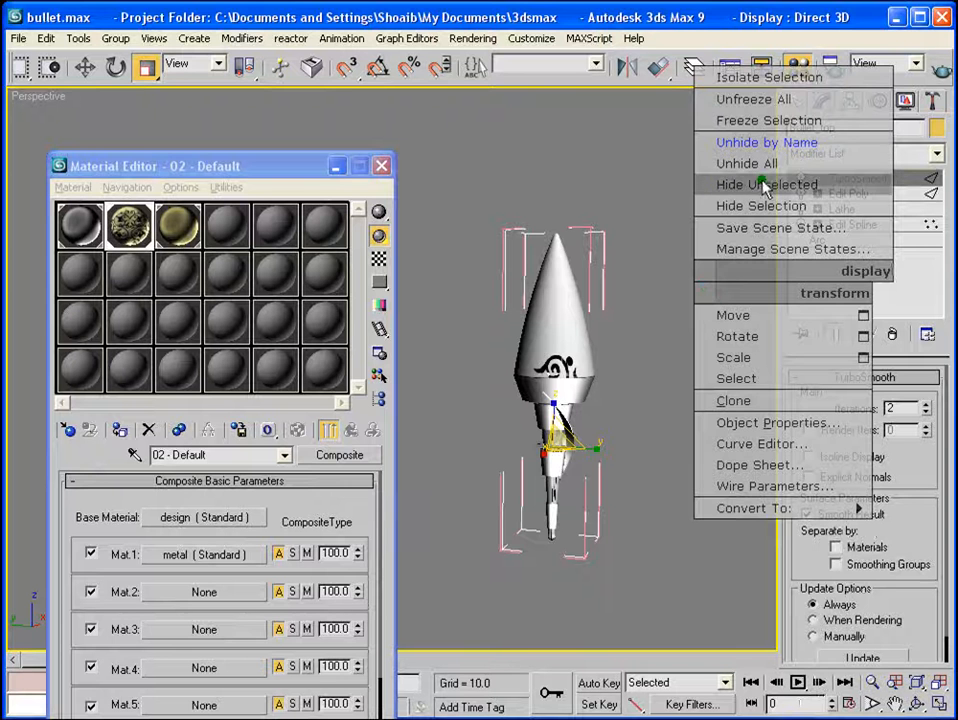
left_click(766, 143)
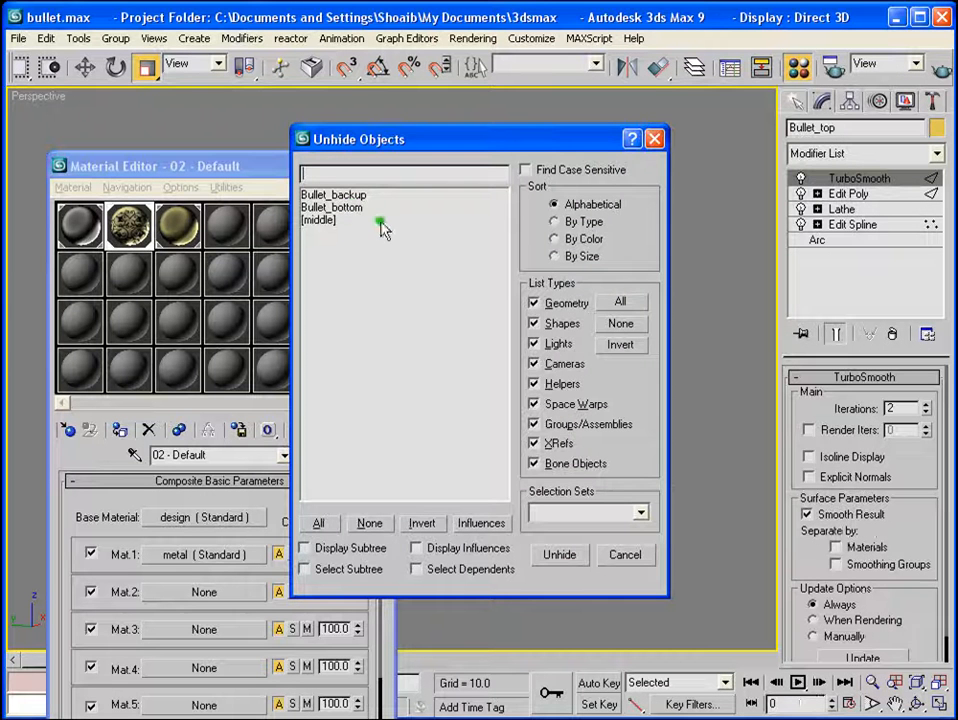
left_click(320, 220)
left_click(559, 554)
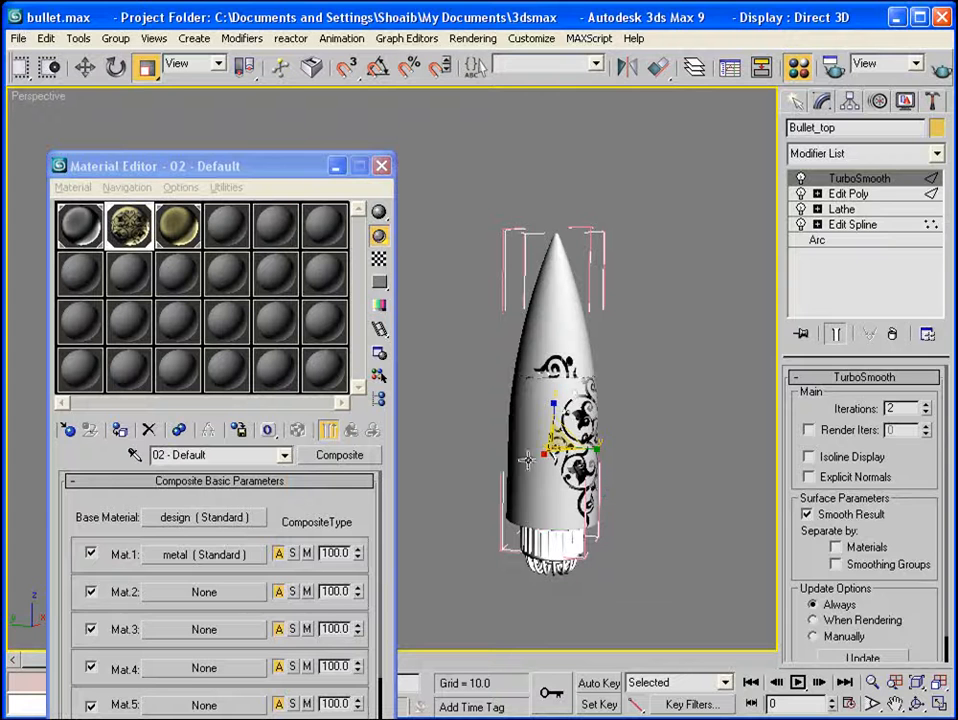
left_click(559, 554)
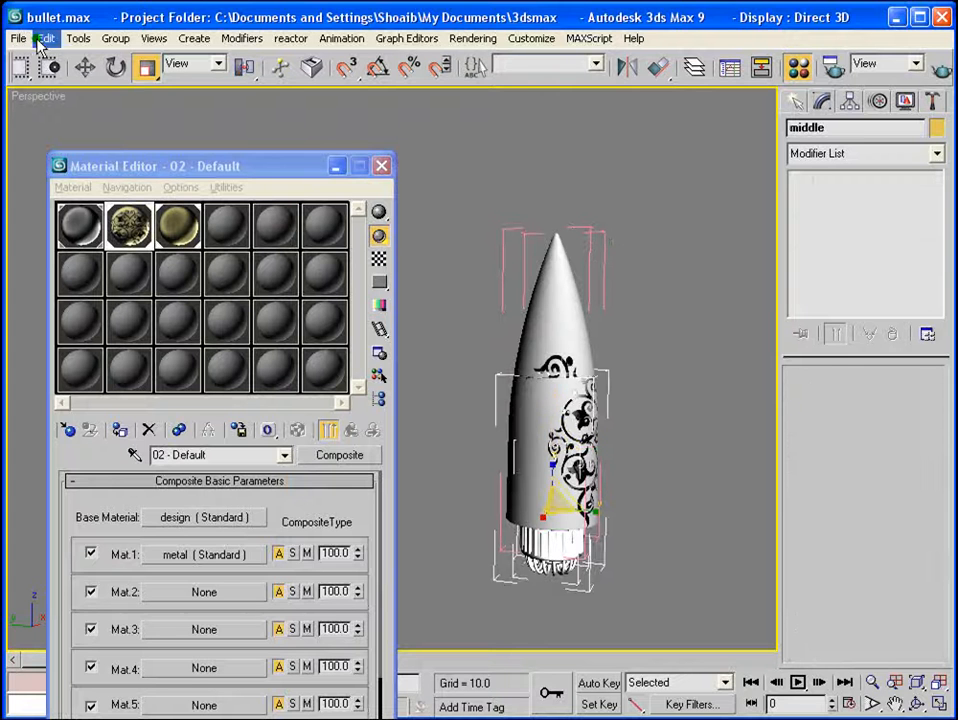
left_click(115, 38)
left_click(120, 99)
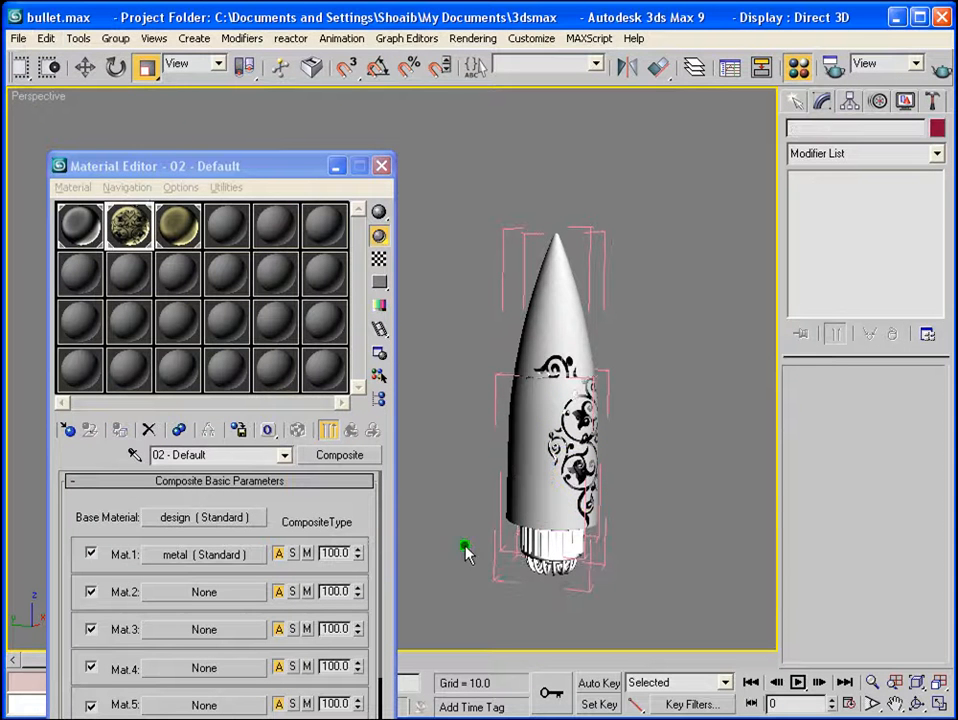
Copy the UVW Mapping modifier from Bullet_middle and paste it above TurboSmooth on Bullet_top.
left_click(514, 488)
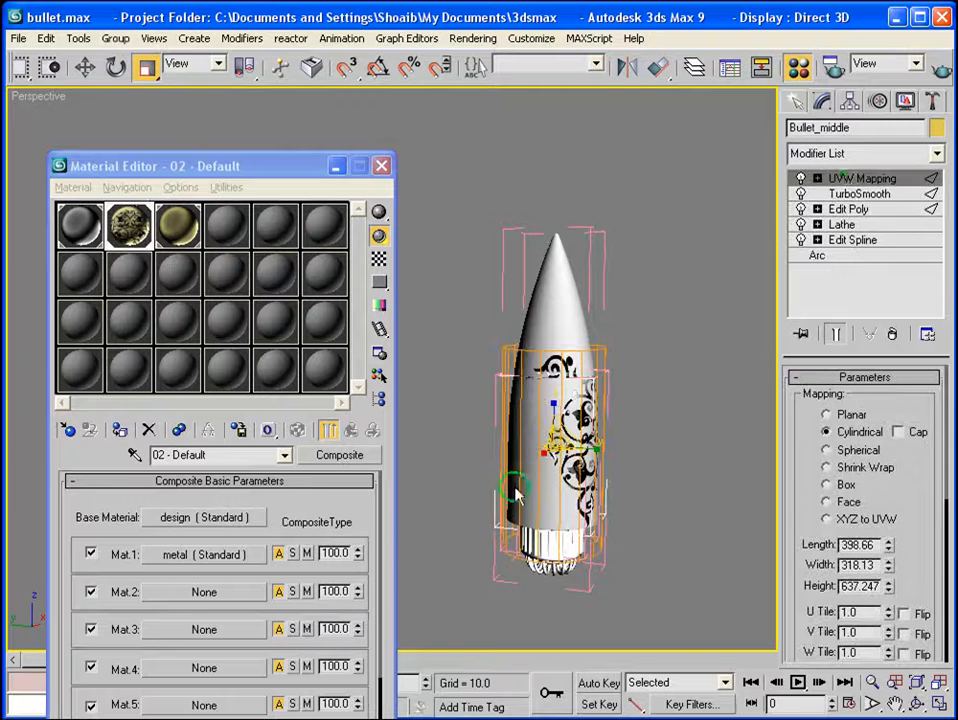
right_click(848, 183)
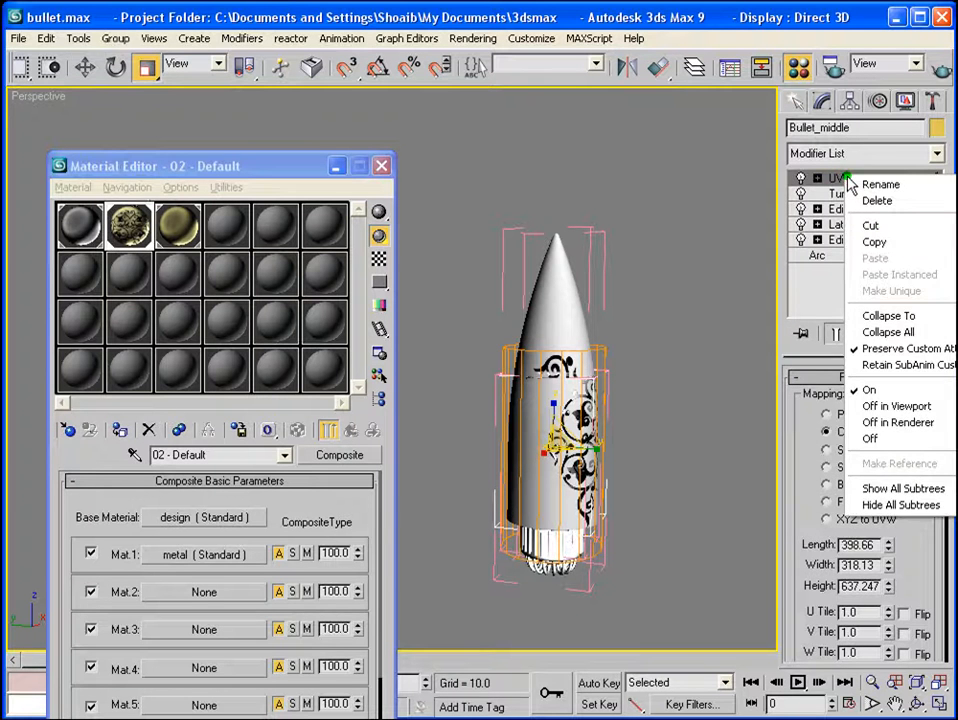
left_click(825, 240)
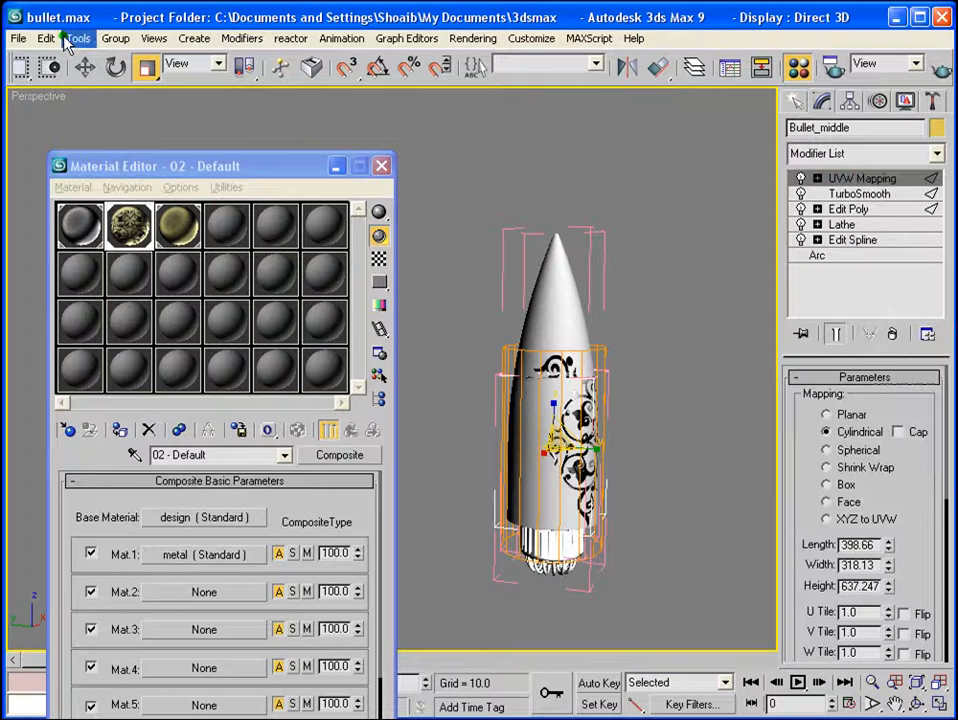
left_click(546, 276)
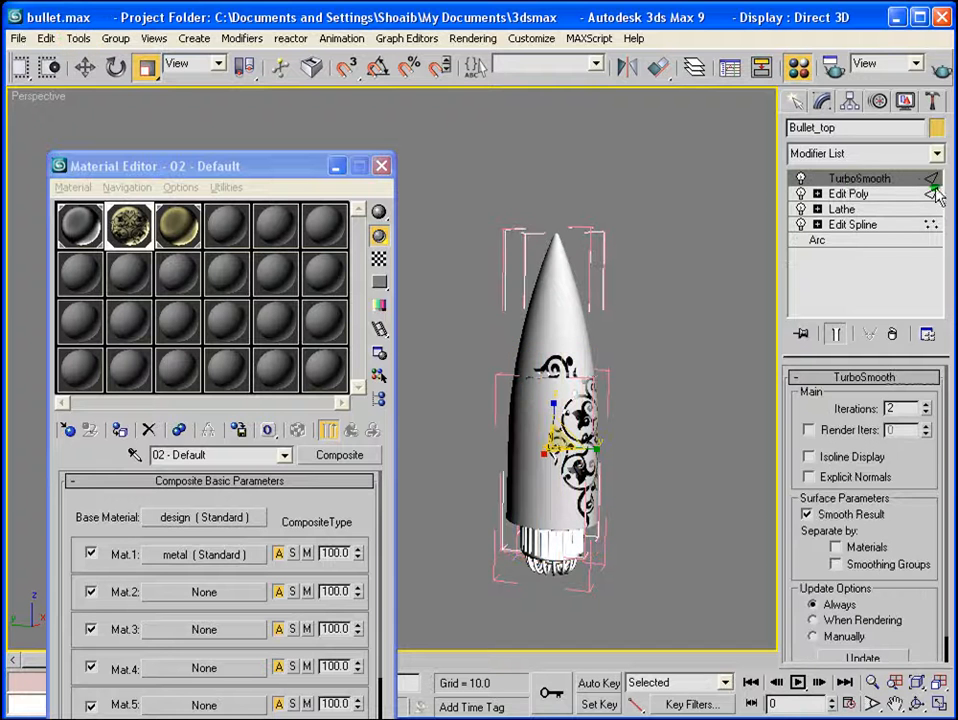
right_click(852, 185)
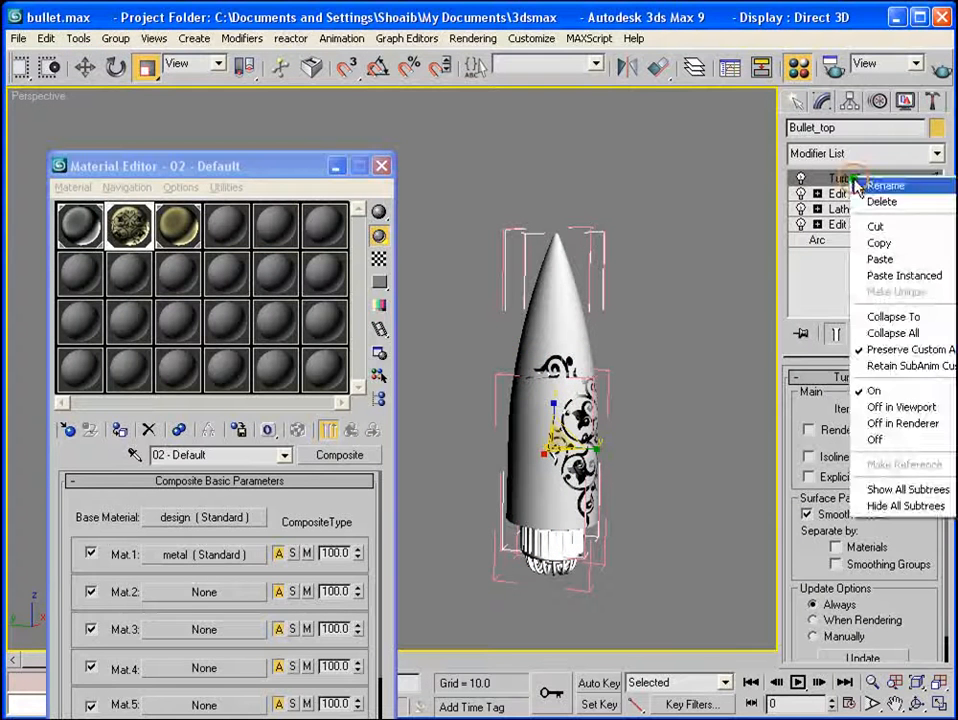
left_click(893, 259)
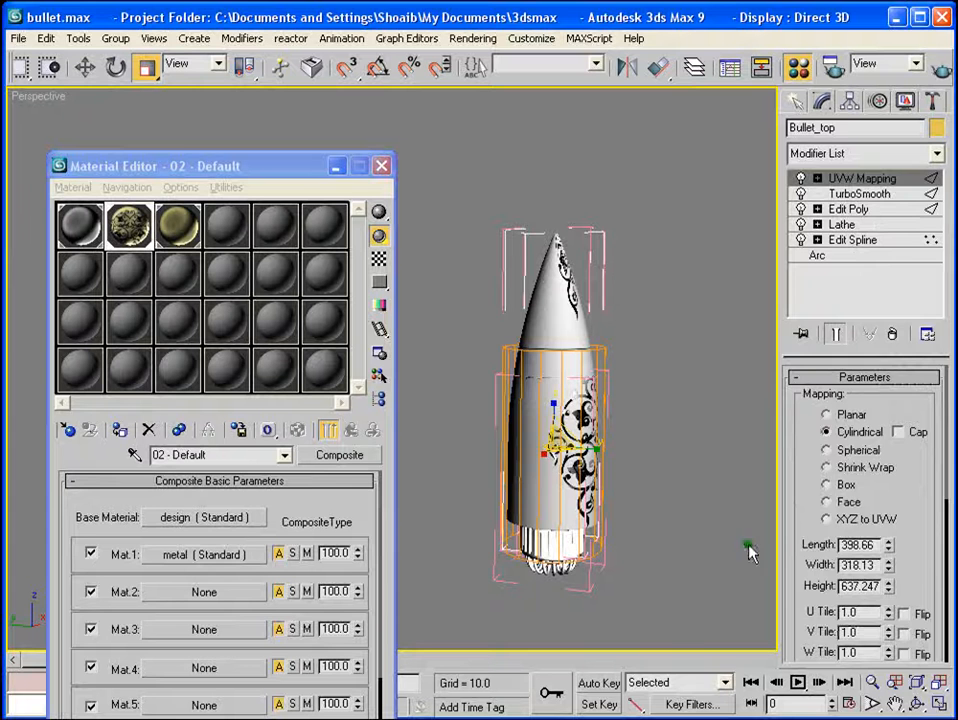
Close the middle group and hide it so the tip and its inner parts stand alone.
left_click(536, 584)
left_click(539, 520)
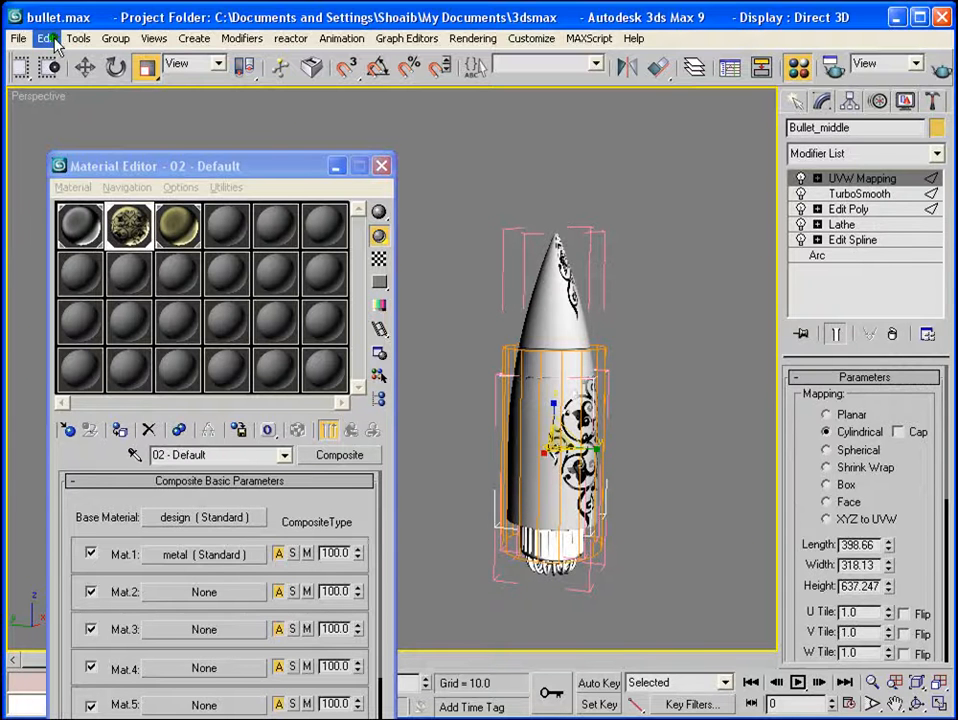
left_click(50, 40)
mouse_move(115, 38)
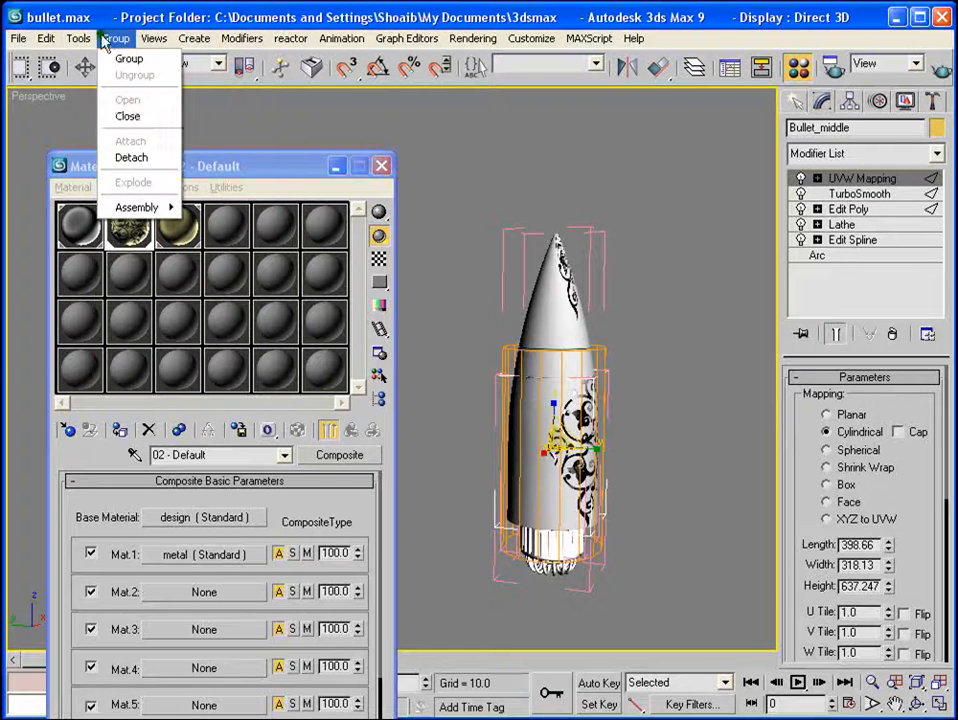
left_click(135, 118)
right_click(565, 423)
left_click(633, 344)
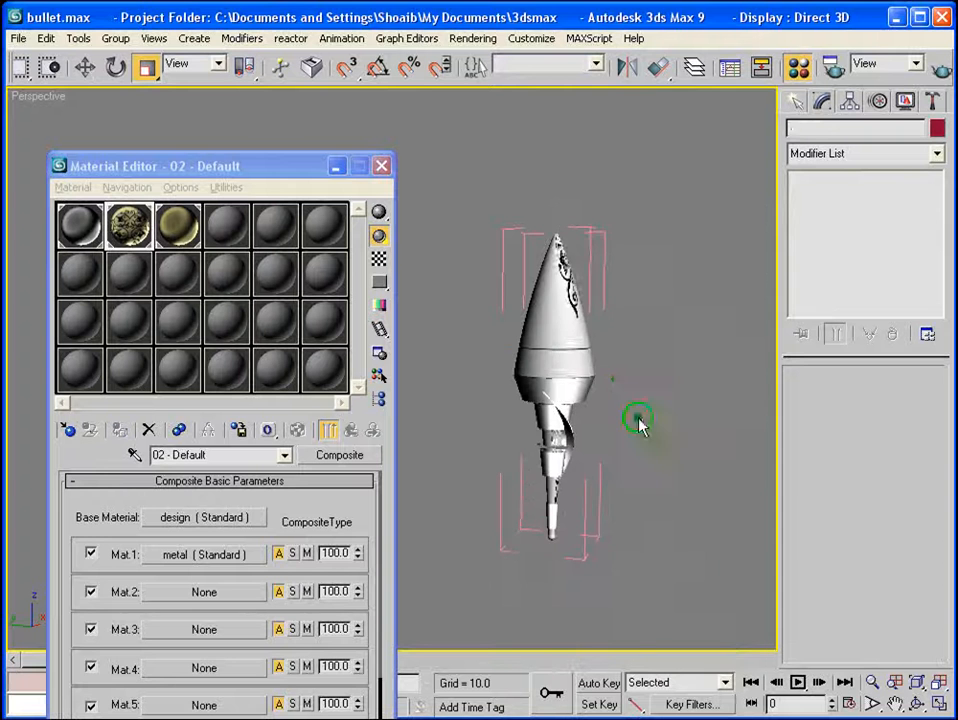
Select Bullet_top and activate the gizmo of its UVW Mapping modifier.
middle_click_drag(640, 425, 724, 390, "alt")
scroll(605, 390, "down", 5)
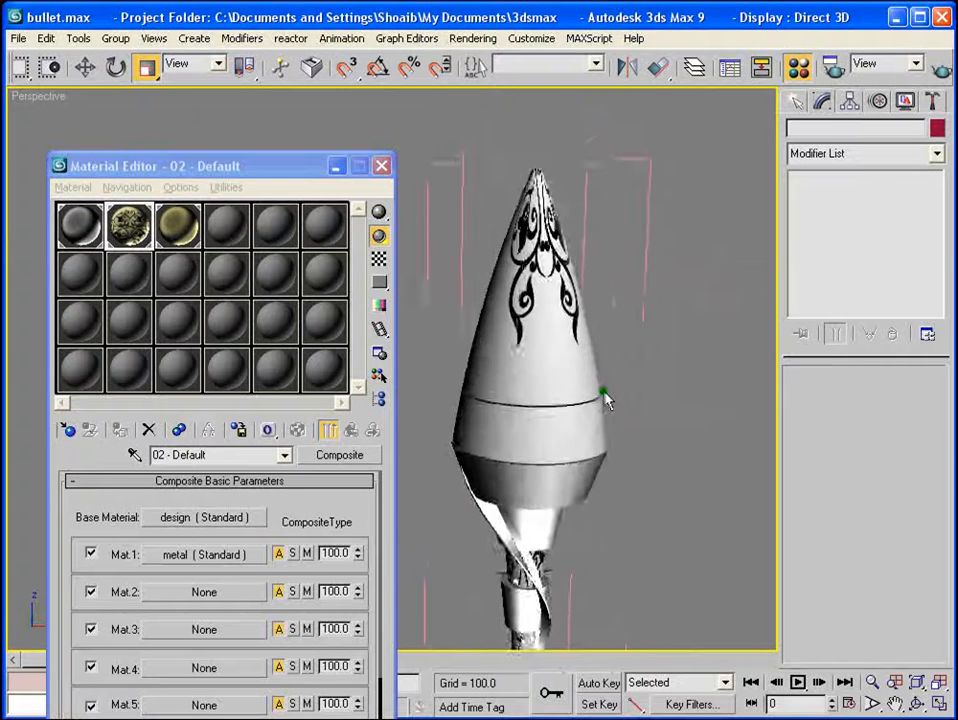
left_click(545, 300)
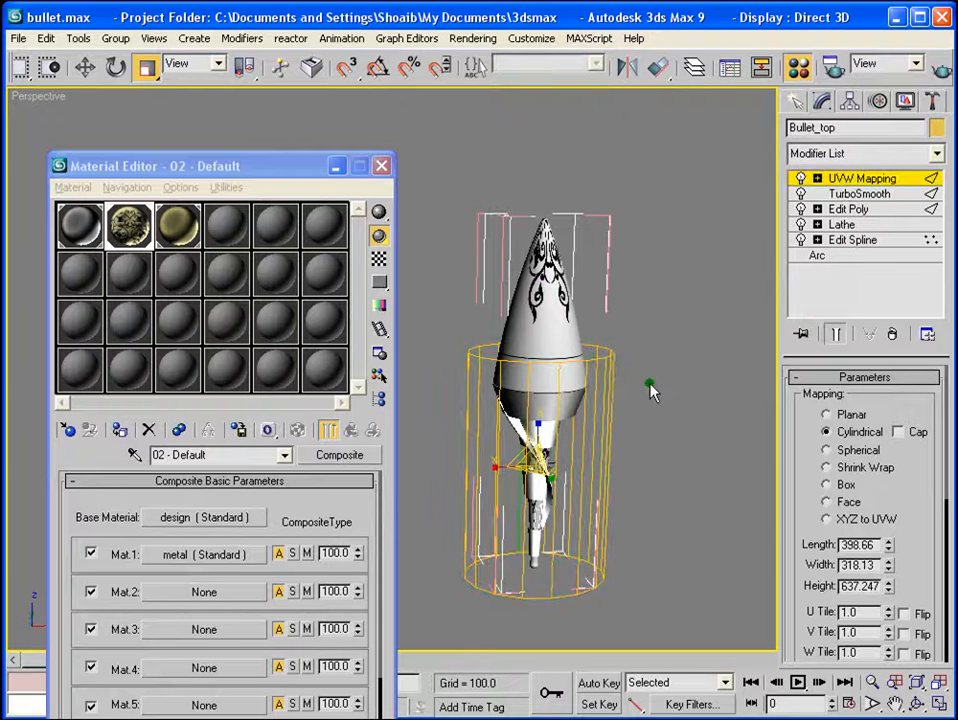
Try moving the cylindrical mapping gizmo of Bullet_top down along its vertical axis.
left_click(84, 66)
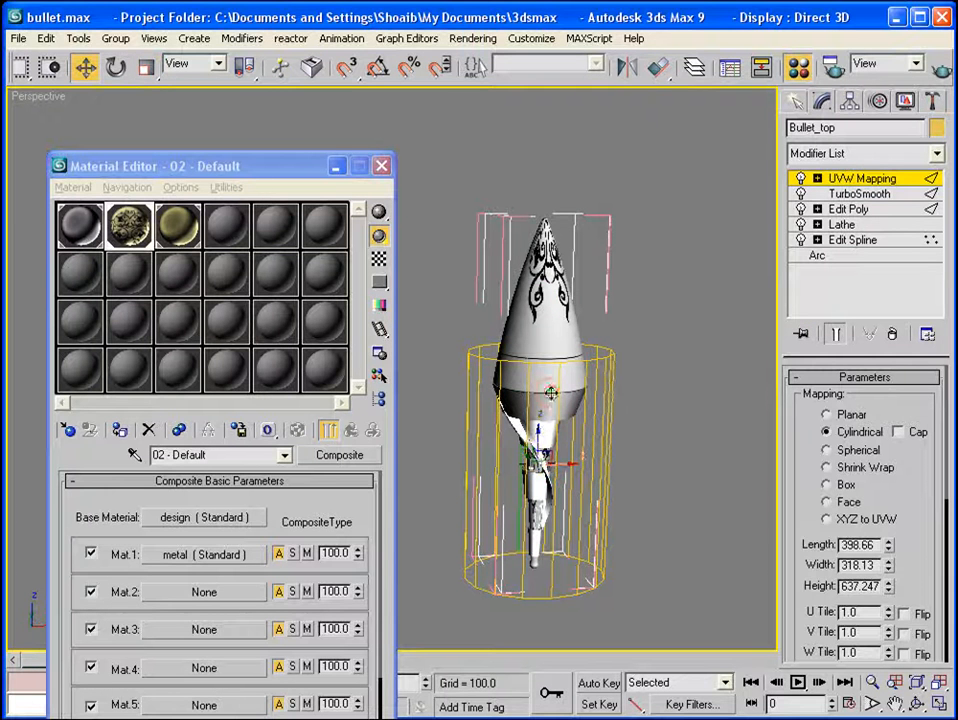
left_click_drag(538, 437, 553, 490)
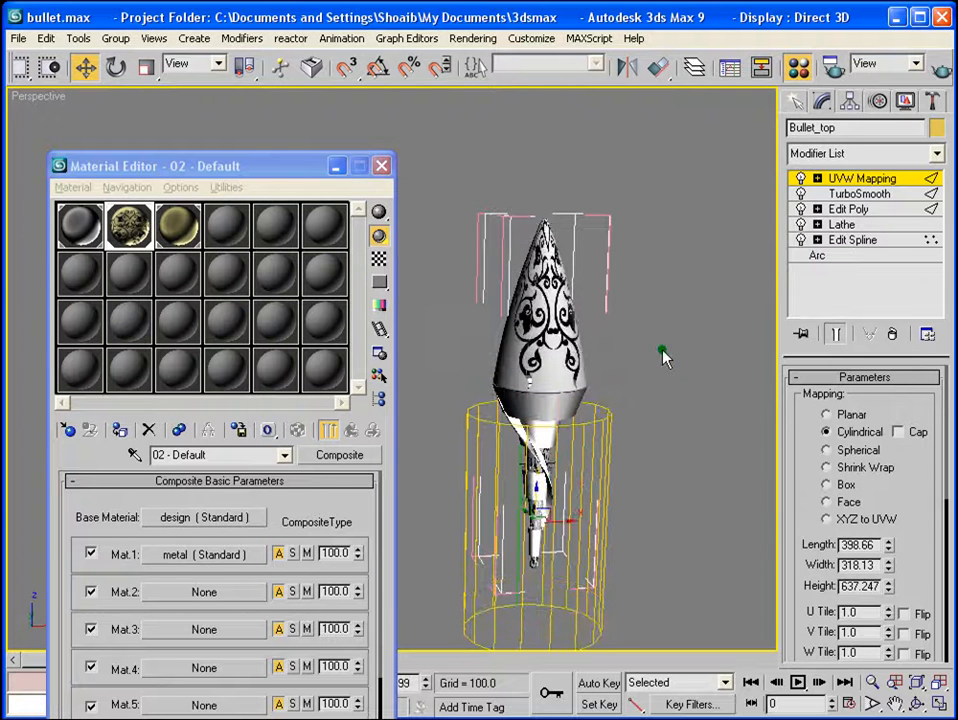
middle_click_drag(663, 354, 652, 319)
key("shift+z")
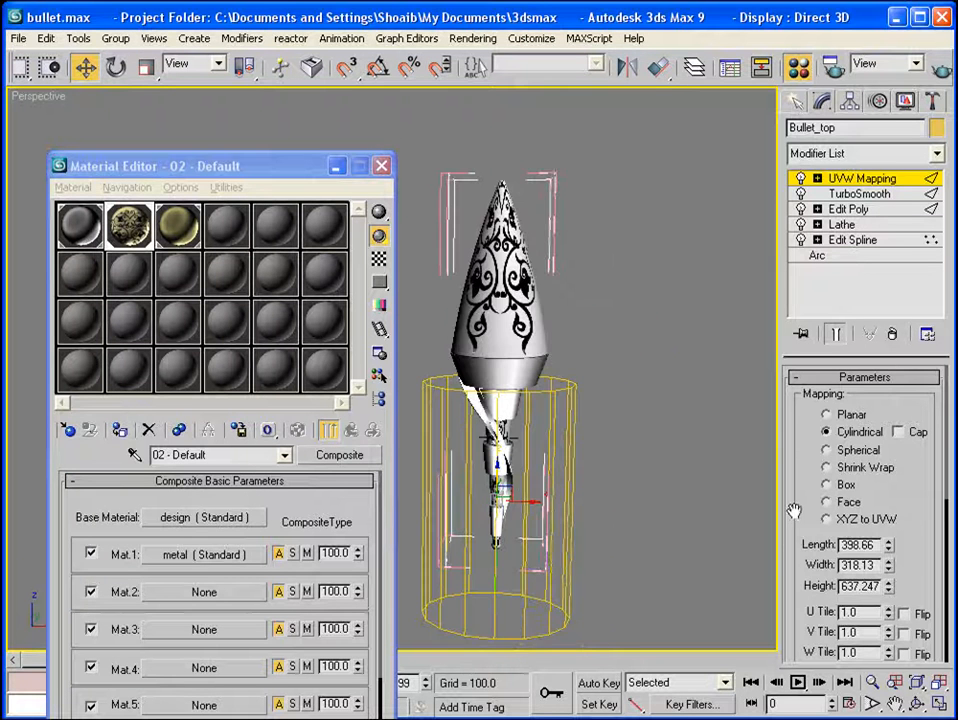
Fit the mapping gizmo to Bullet_top, try a bitmap fit using design.jpg, and refit the gizmo to the object.
left_click_drag(794, 511, 838, 306)
left_click_drag(815, 588, 815, 508)
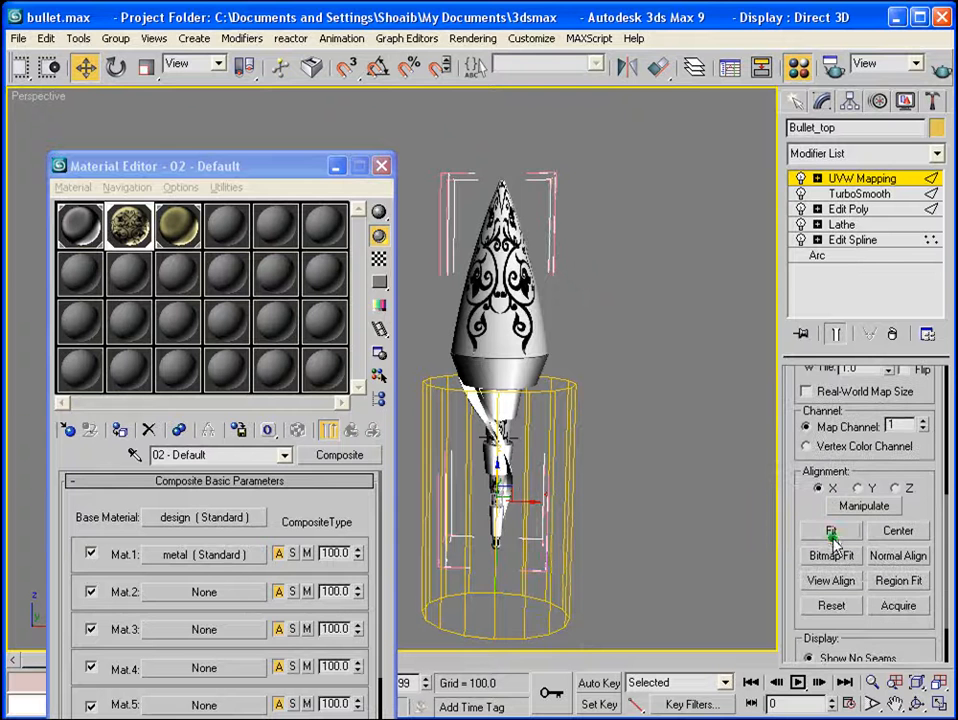
left_click(831, 530)
left_click(836, 556)
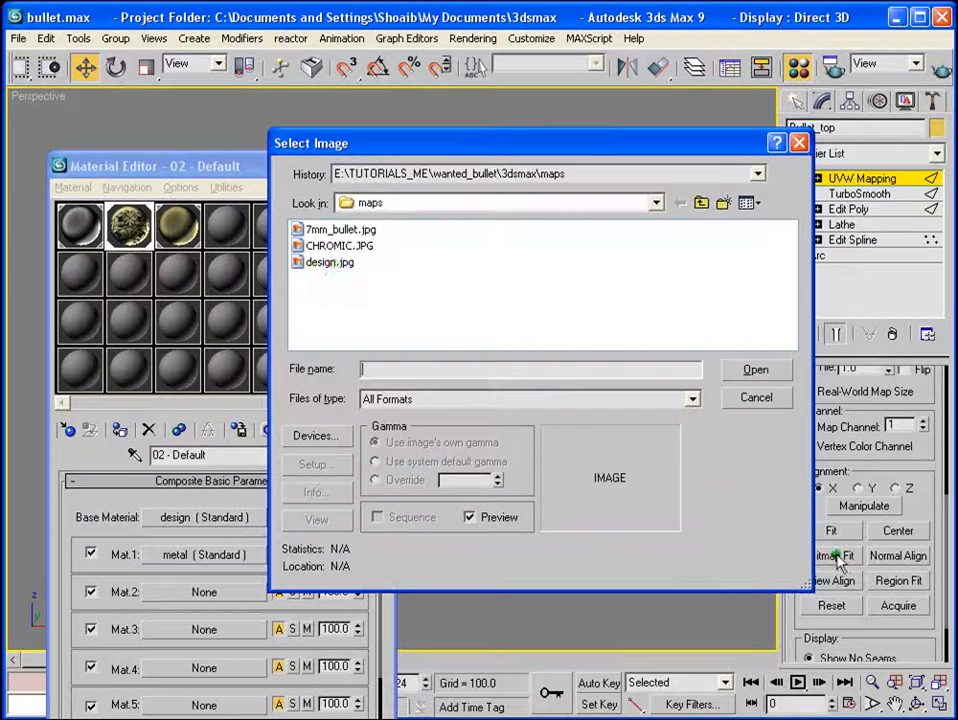
left_click(333, 262)
left_click(737, 371)
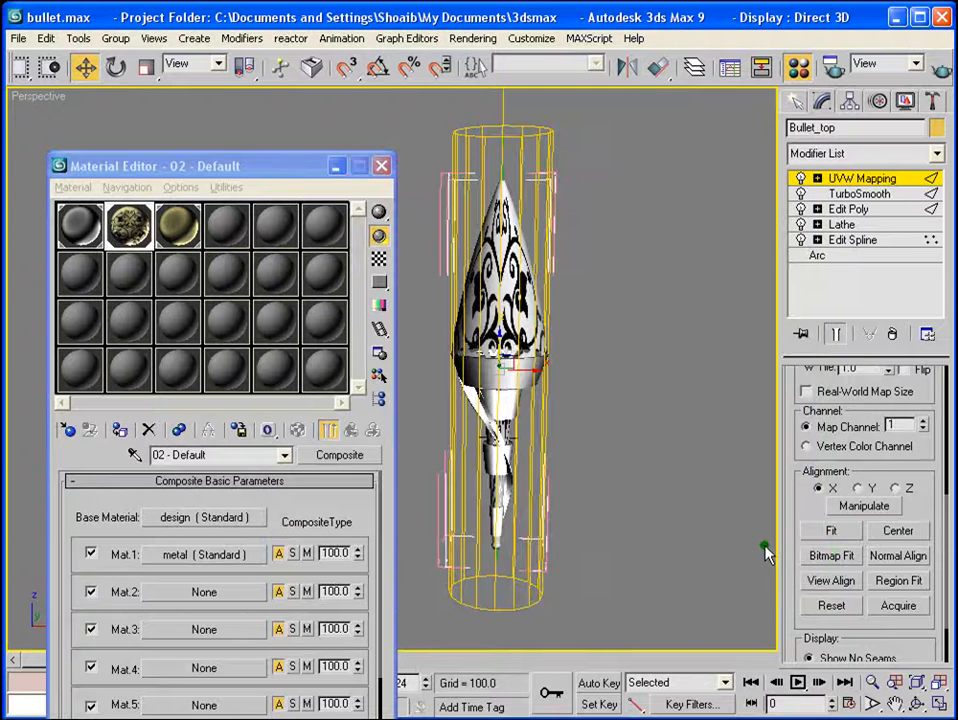
left_click(843, 533)
Scale the fitted mapping gizmo down uniformly and move it up along Z to position the ornament on the tip.
middle_click_drag(592, 304, 605, 305)
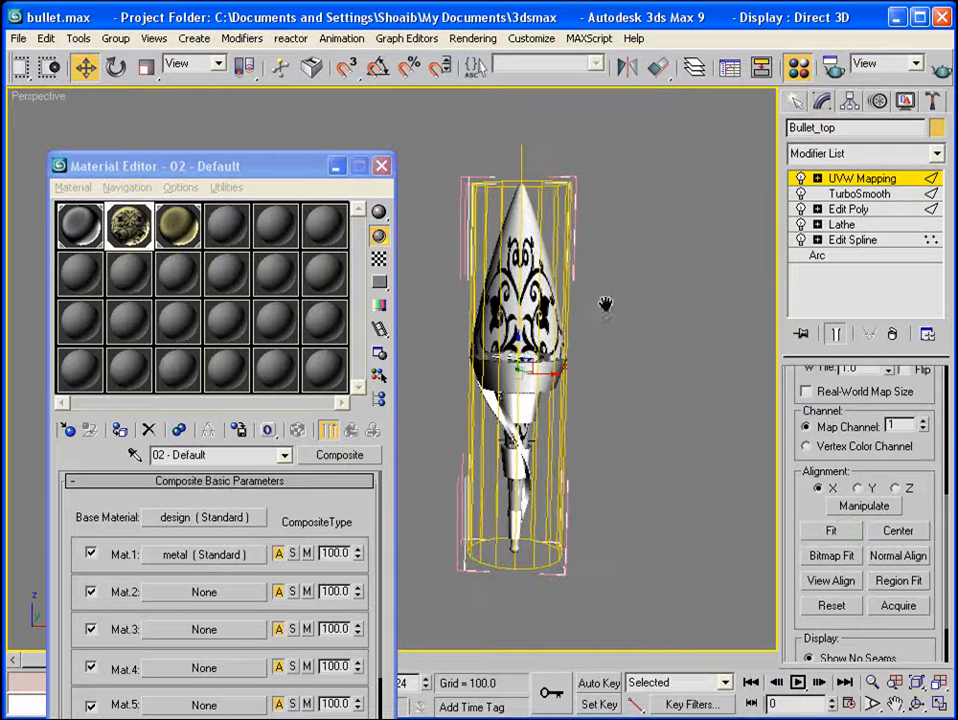
left_click(146, 67)
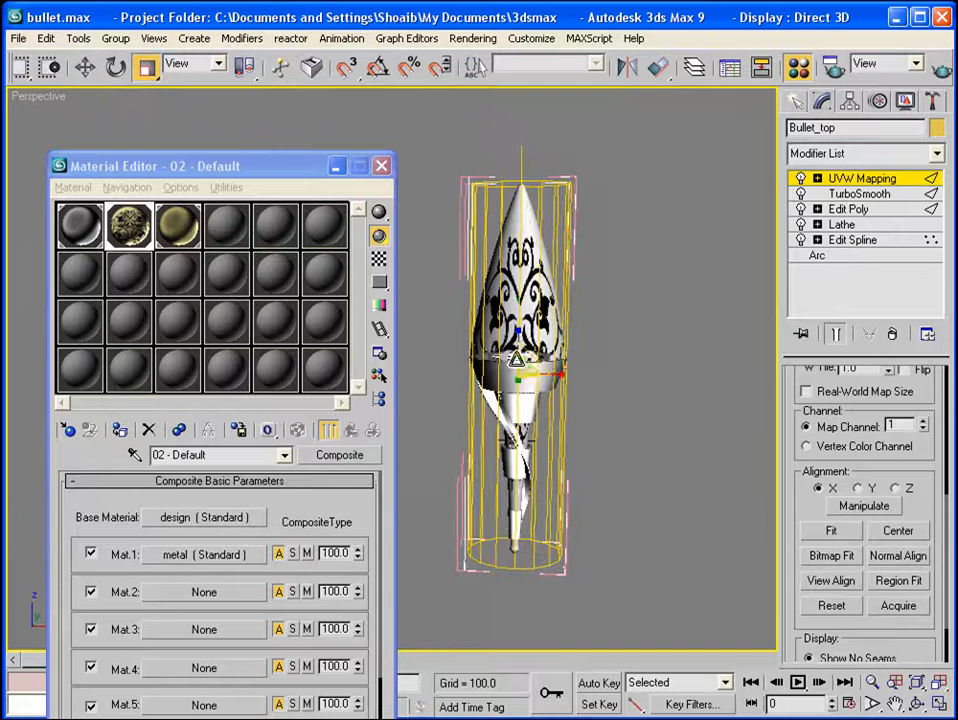
left_click_drag(523, 360, 545, 410)
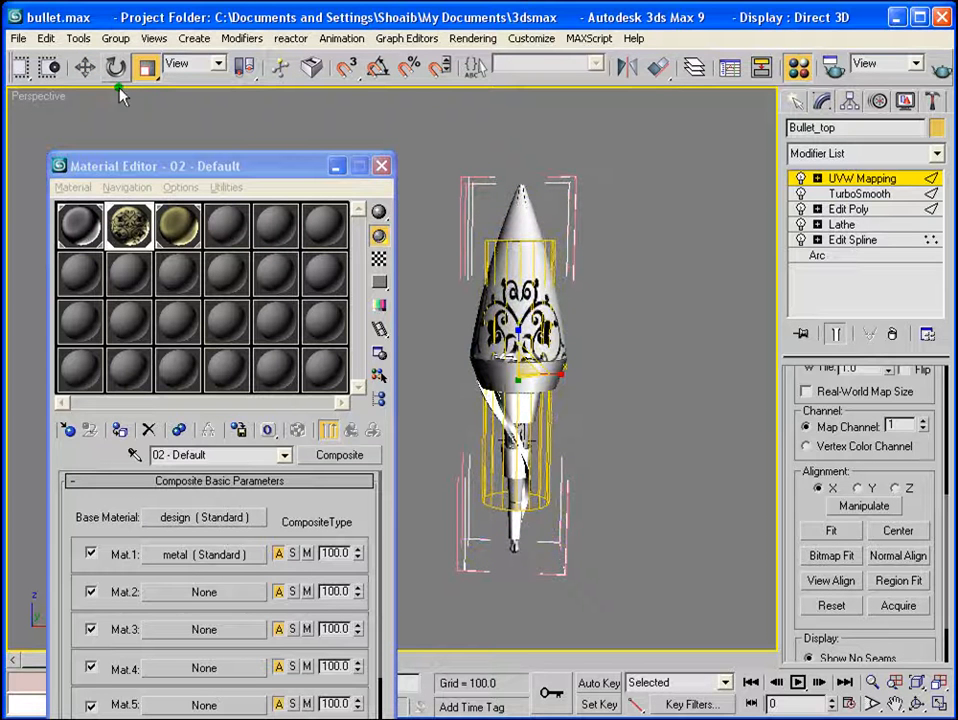
left_click(84, 67)
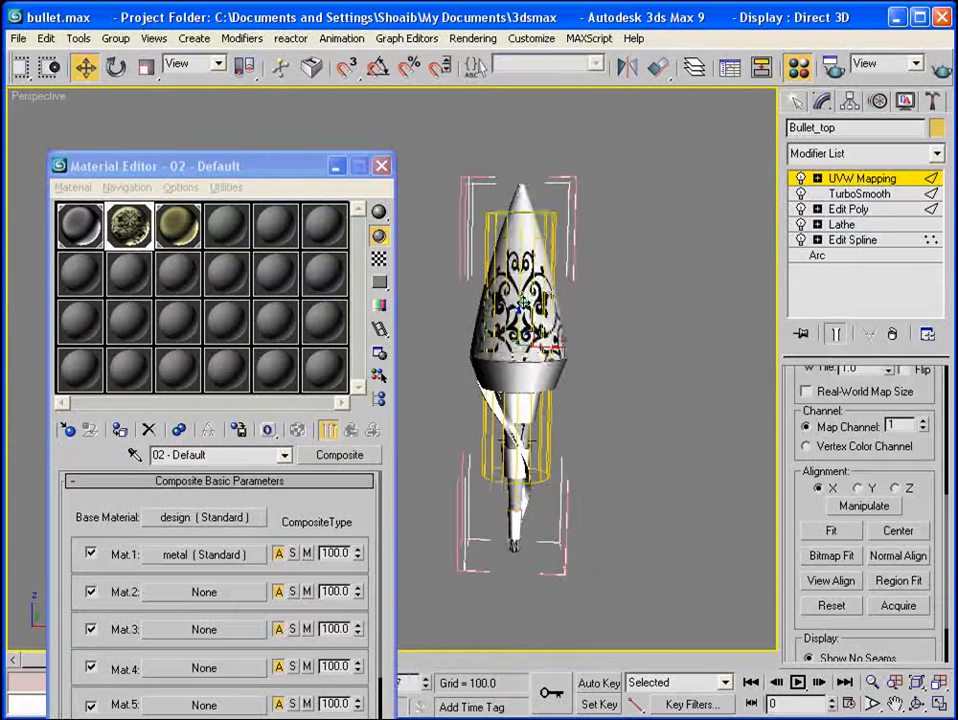
Render the Perspective view to check the tip's ornament and leave gizmo editing.
left_click(941, 67)
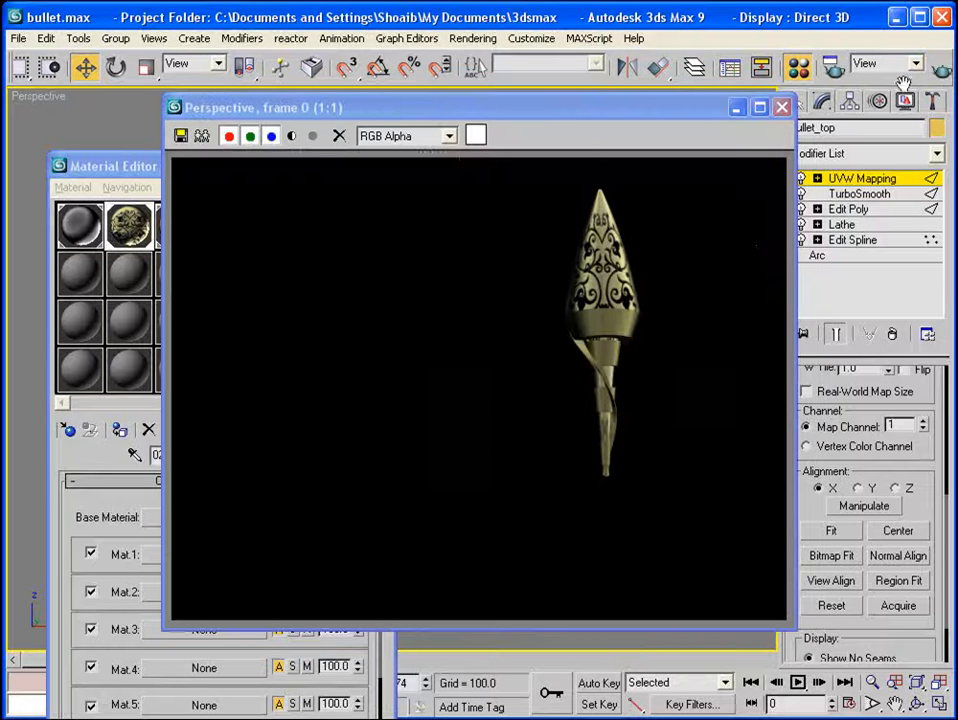
left_click(782, 107)
right_click(636, 272)
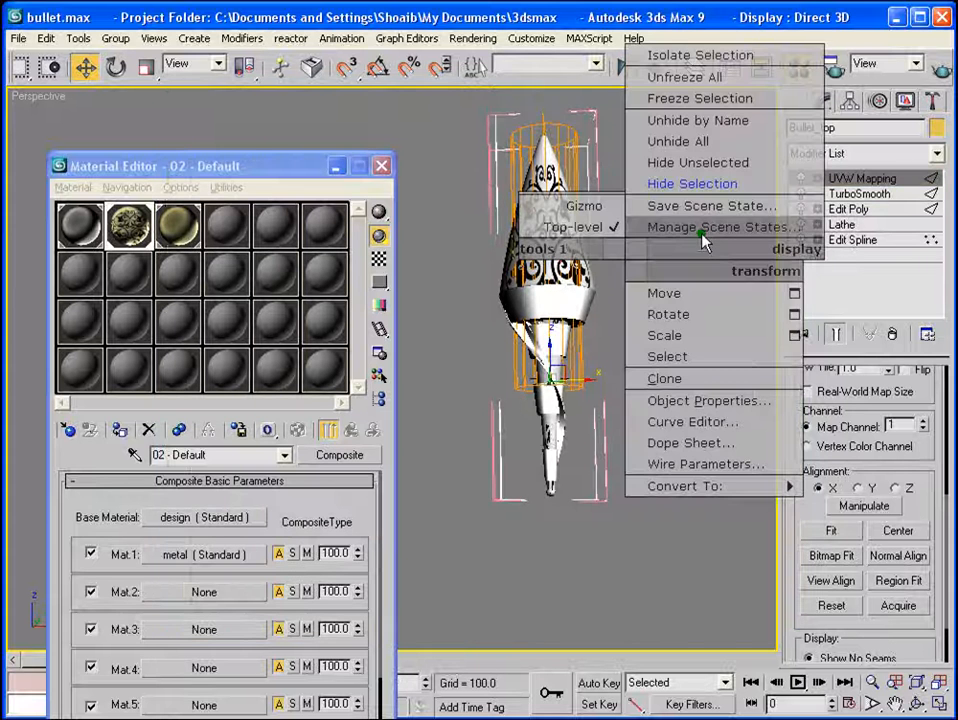
left_click(577, 321)
Render a close-up of the tapered tubes and spiral below the tip to check their materials.
scroll(594, 316, "up", 6)
scroll(483, 346, "down", 5)
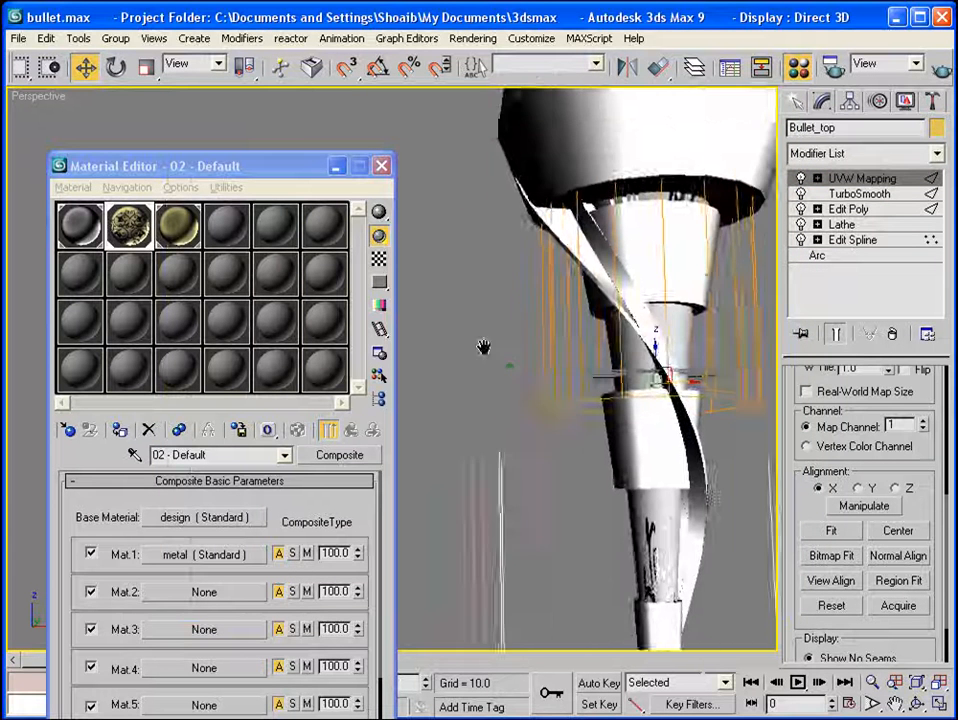
left_click(941, 69)
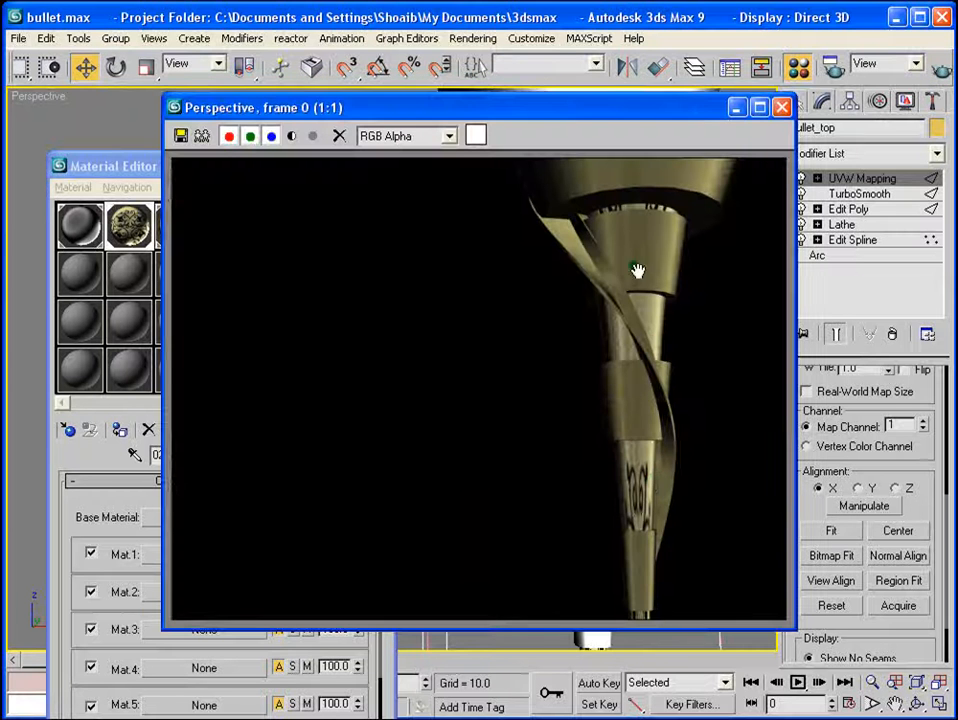
left_click(782, 107)
Examine the ornament on the tip and the surfaces of the tapered tubes below it, with Bullet_top deselected.
middle_click_drag(651, 319, 618, 303)
scroll(618, 303, "down", 3)
mouse_move(546, 290)
middle_mouse_down()
mouse_move(606, 389)
mouse_move(631, 393)
mouse_move(636, 410)
middle_mouse_up()
middle_click_drag(599, 240, 626, 298)
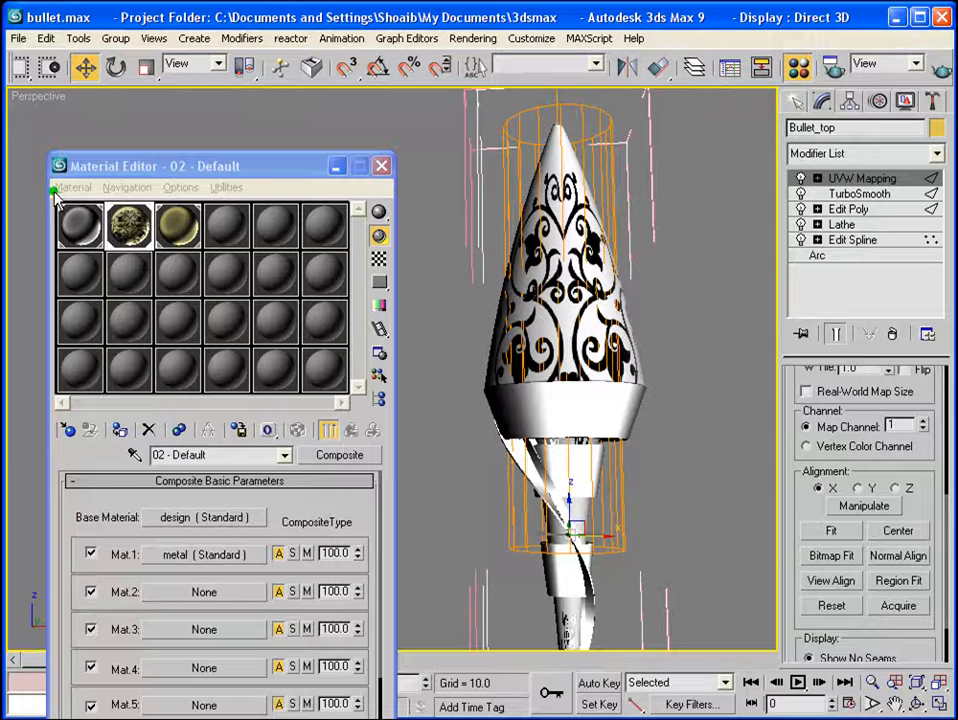
middle_click_drag(623, 356, 639, 192)
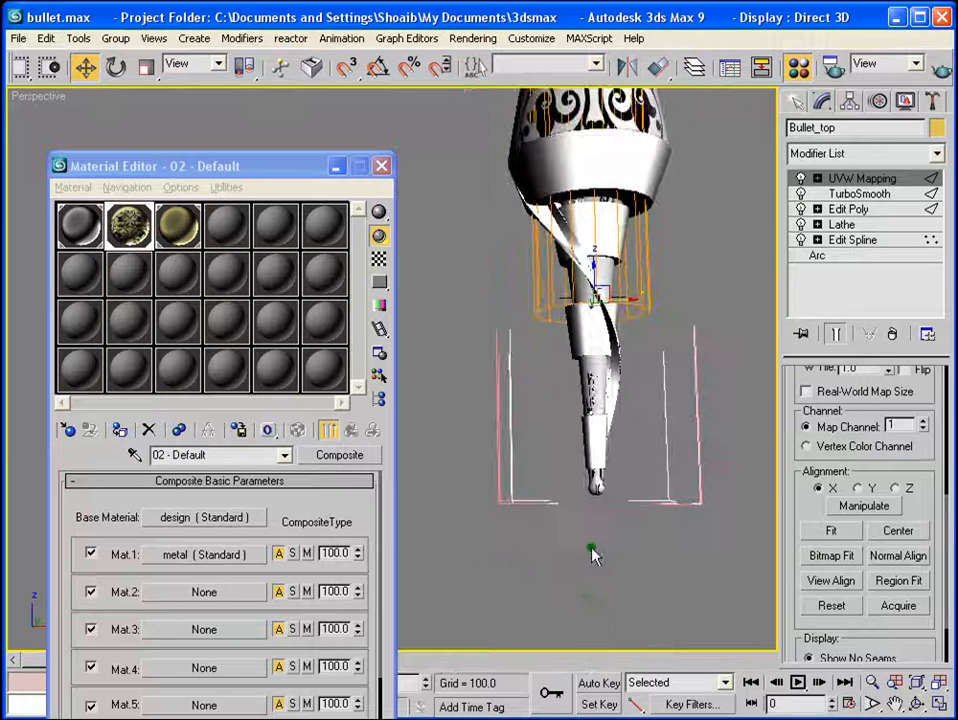
scroll(592, 551, "up", 3)
middle_click_drag(697, 423, 456, 415)
scroll(456, 415, "down", 3)
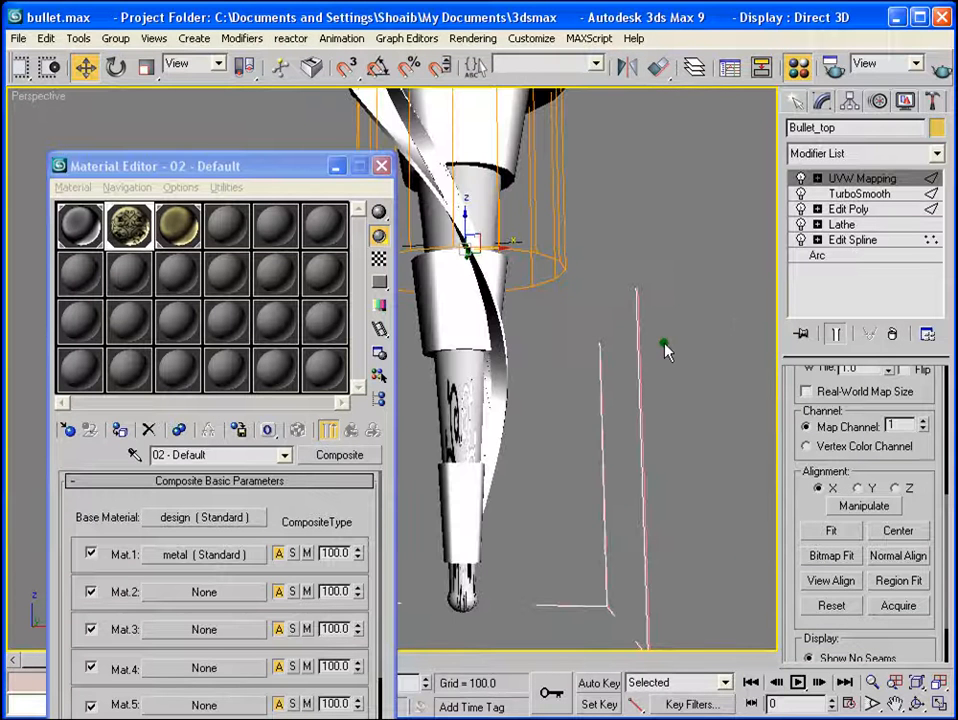
left_click(664, 347)
middle_click_drag(499, 160, 623, 415)
scroll(623, 415, "down", 3)
middle_click_drag(584, 292, 618, 354)
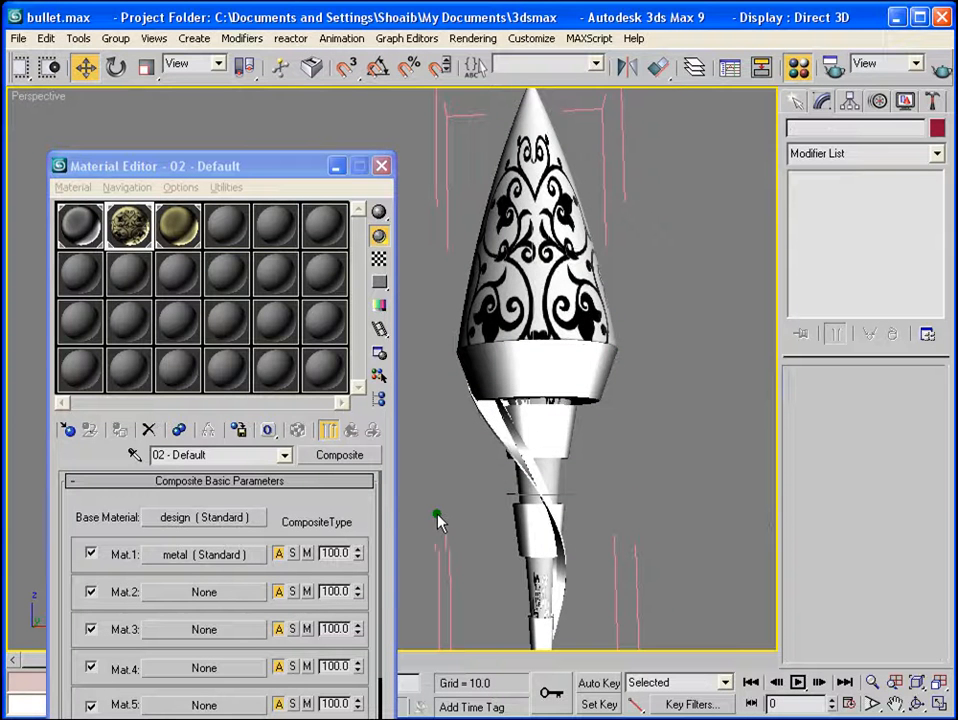
Isolate Bullet_top and move the isolation mode dialog clear of the model.
middle_click_drag(603, 403, 639, 340)
scroll(616, 389, "down", 3)
left_click_drag(639, 340, 494, 372)
left_click(658, 374)
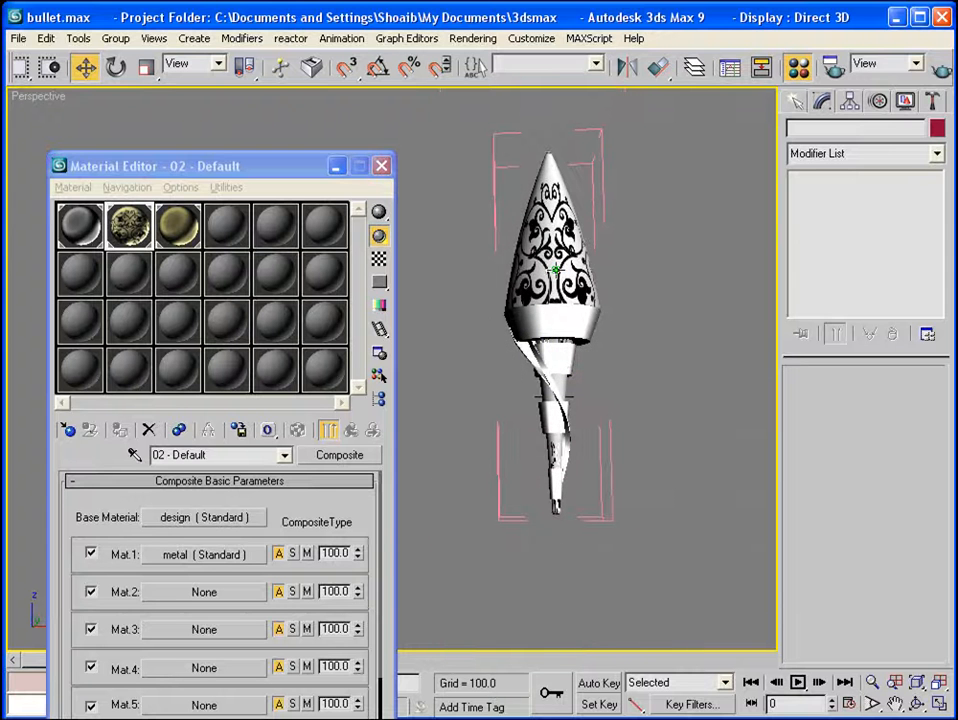
left_click(554, 261)
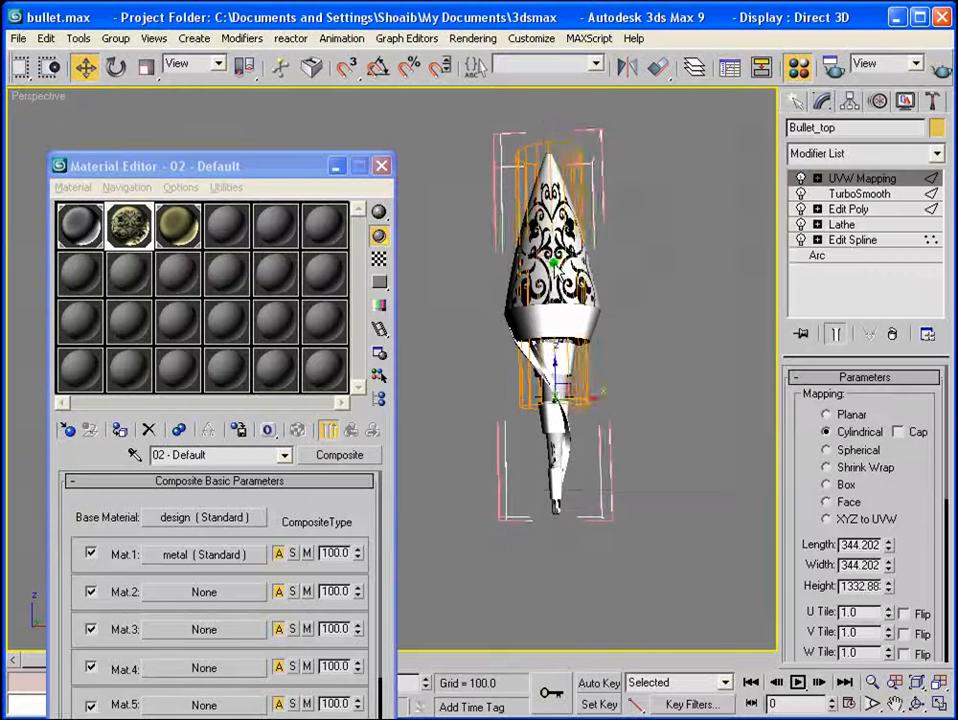
right_click(553, 259)
left_click(628, 47)
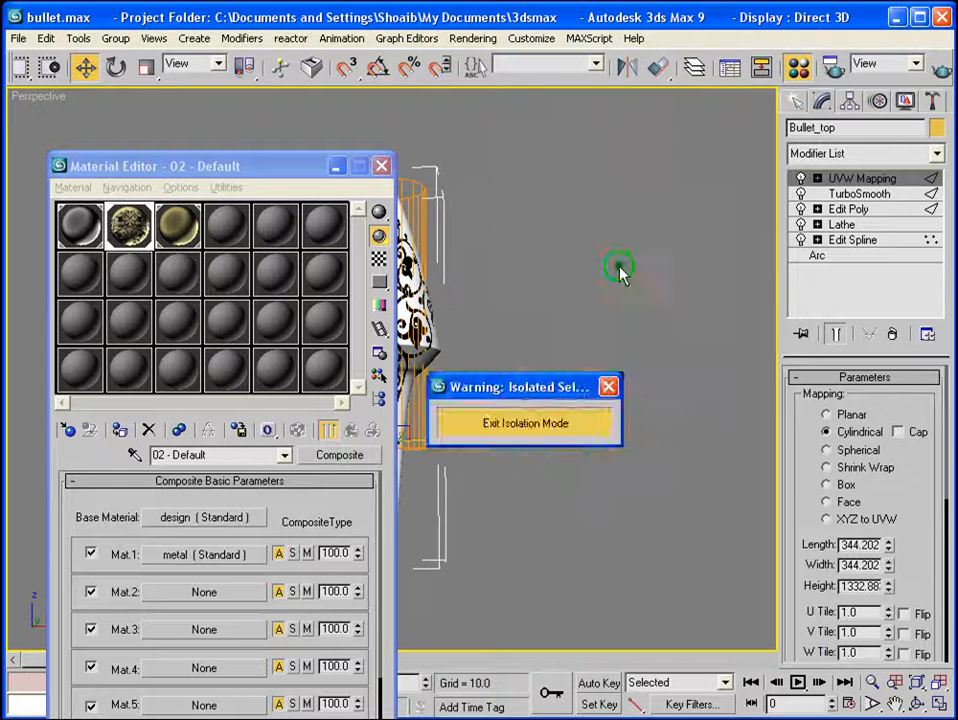
left_click_drag(552, 389, 956, 716)
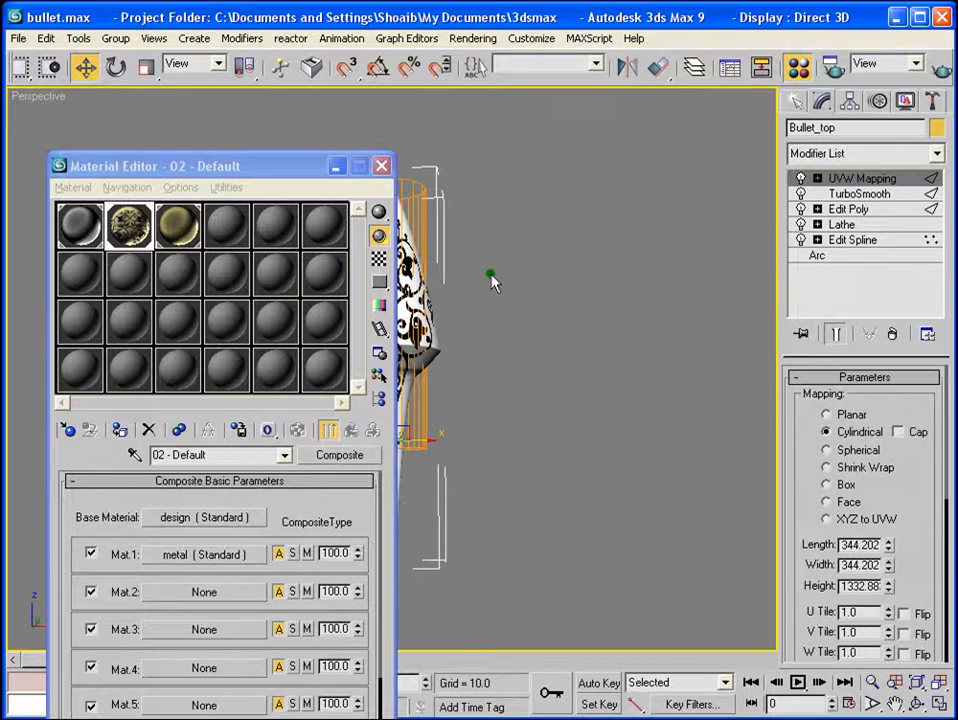
Examine how far the ornament extends over the isolated Bullet_top, from the cone down to the thin stem.
middle_click_drag(491, 275, 622, 383)
scroll(609, 302, "down", 3)
scroll(606, 302, "up", 5)
left_click(733, 203)
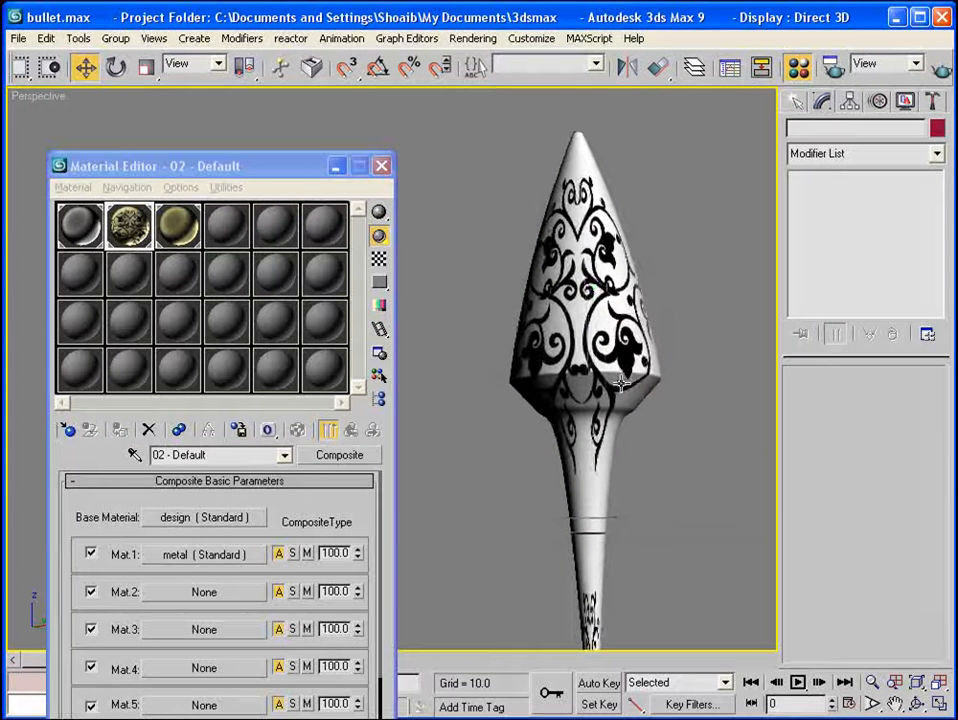
middle_click_drag(440, 245, 553, 256, "alt")
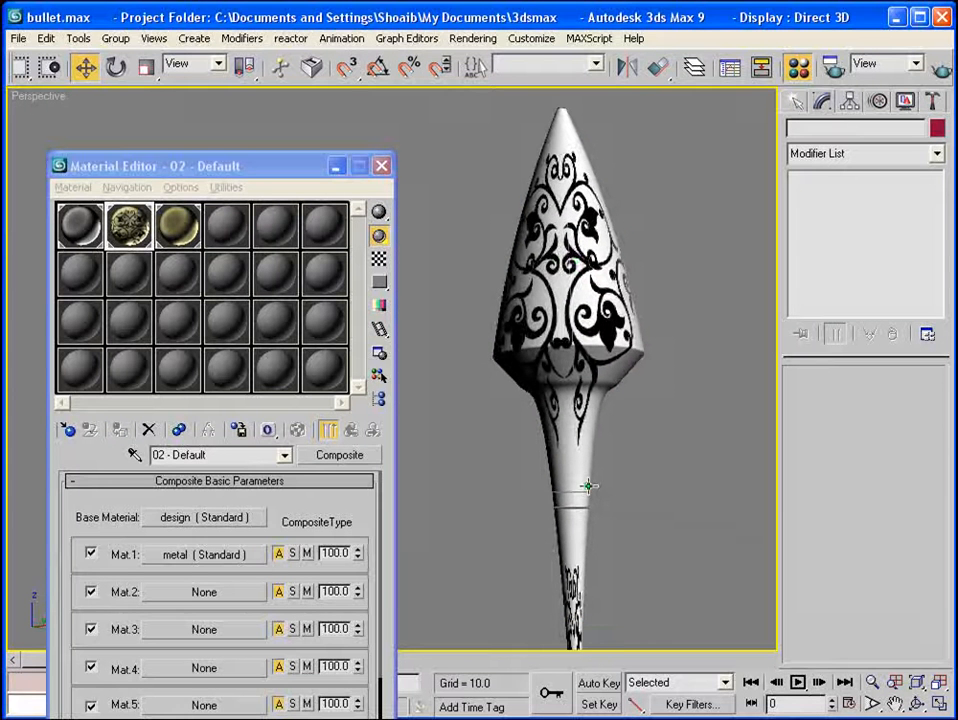
middle_click_drag(588, 486, 622, 205, "alt")
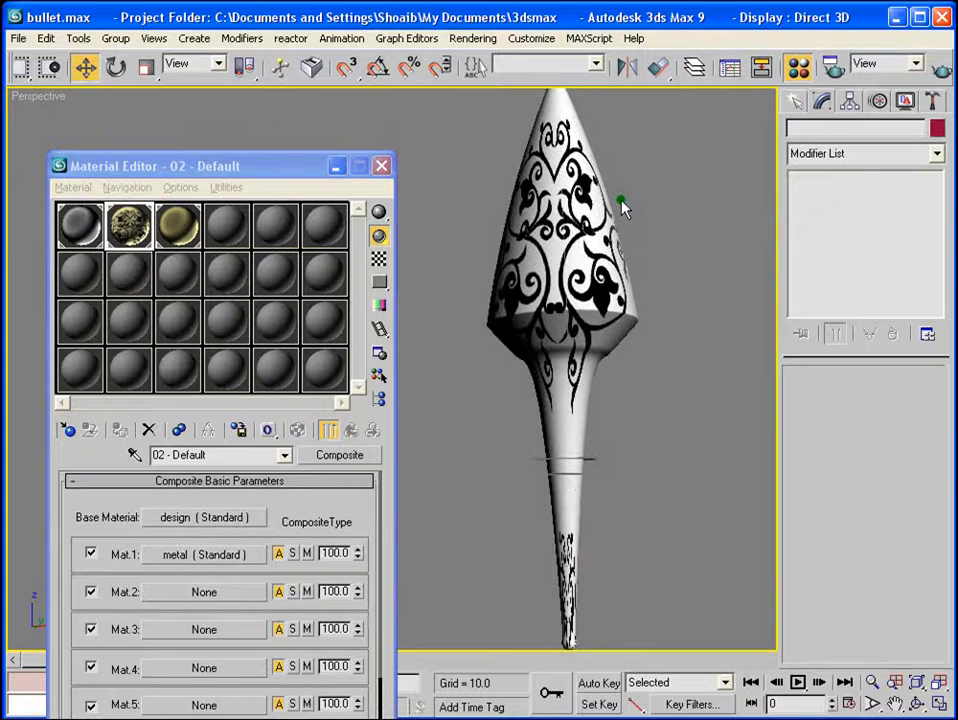
scroll(622, 205, "down", 3)
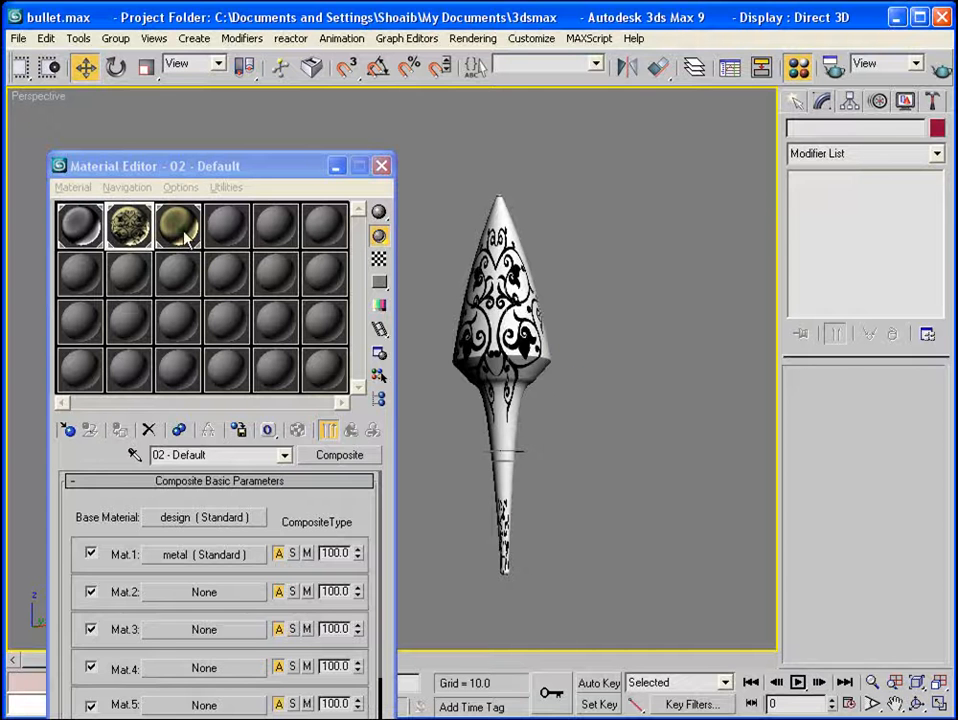
middle_click_drag(601, 353, 628, 344)
middle_click_drag(550, 334, 552, 334)
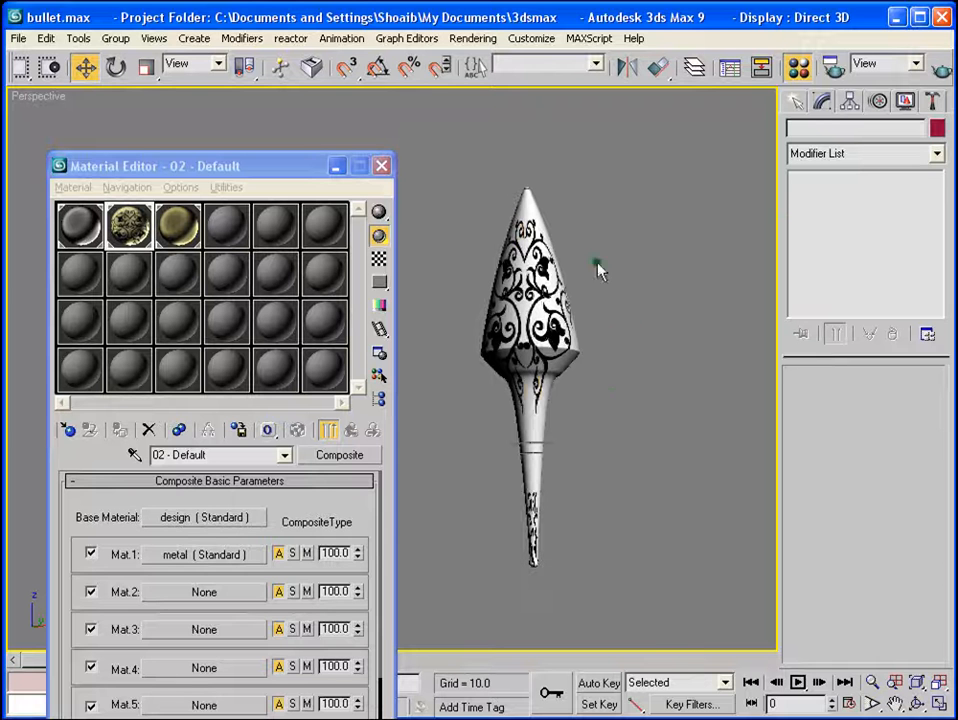
Turn off TurboSmooth on Bullet_top, display edged faces in the Perspective view and deselect the object.
left_click(532, 258)
left_click(801, 178)
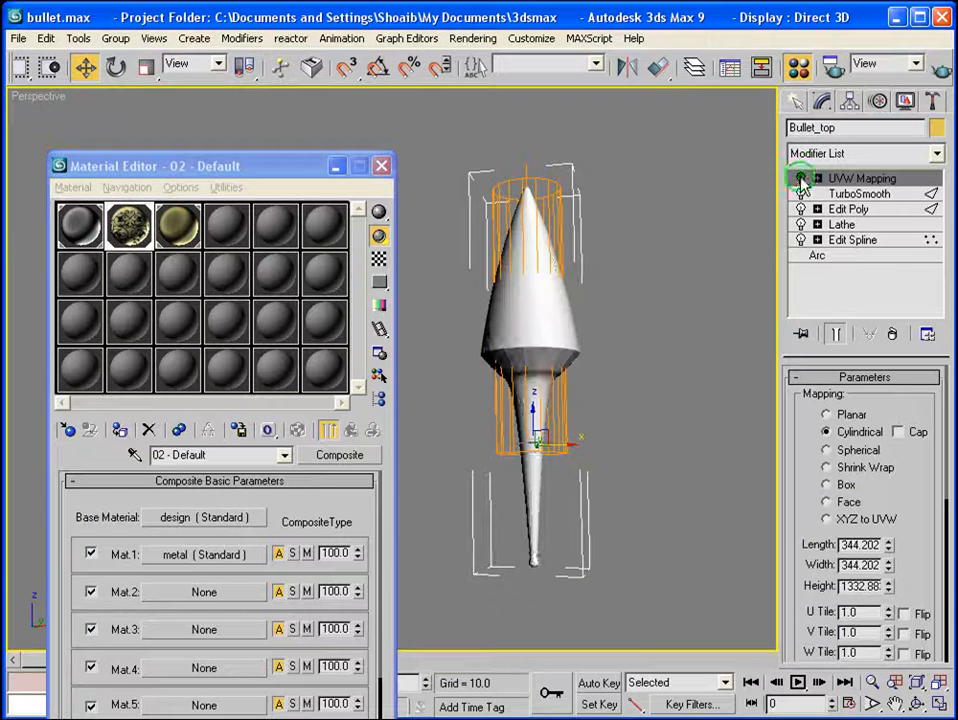
middle_click_drag(635, 271, 666, 265)
right_click(30, 96)
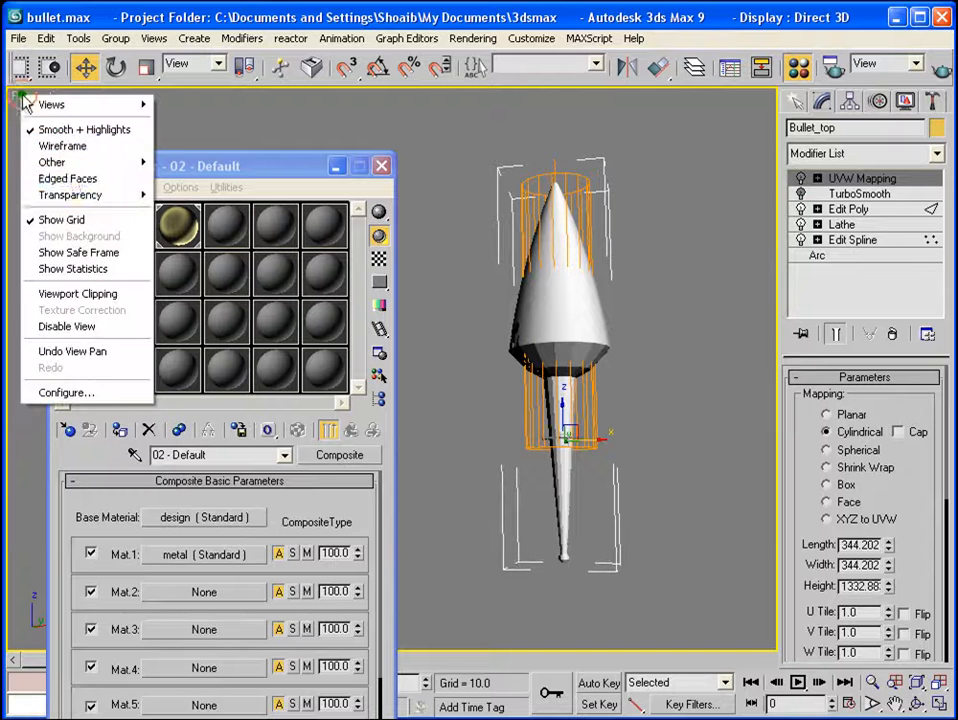
left_click(62, 176)
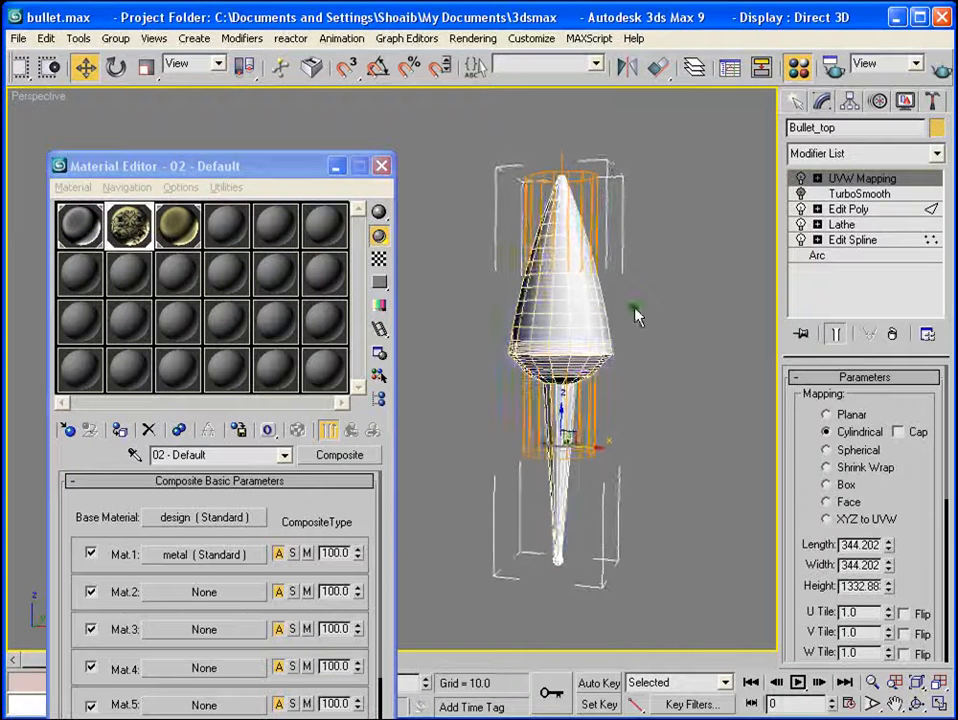
left_click(638, 316)
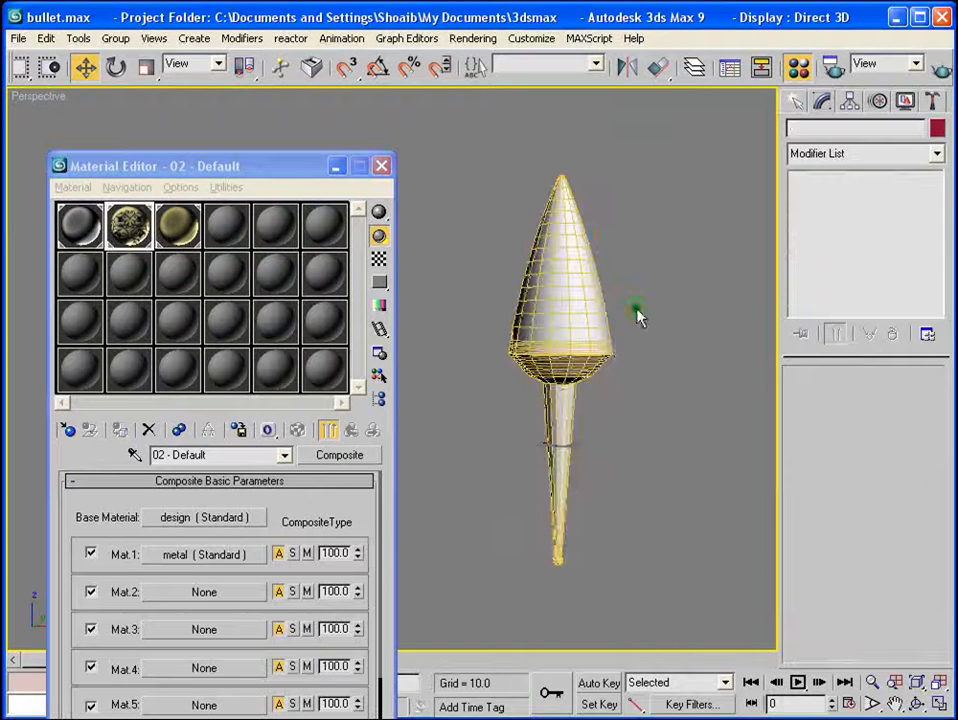
Convert the unused 05 - Default material to Multi/Sub-Object, discarding the old material.
left_click(225, 228)
left_click(225, 228)
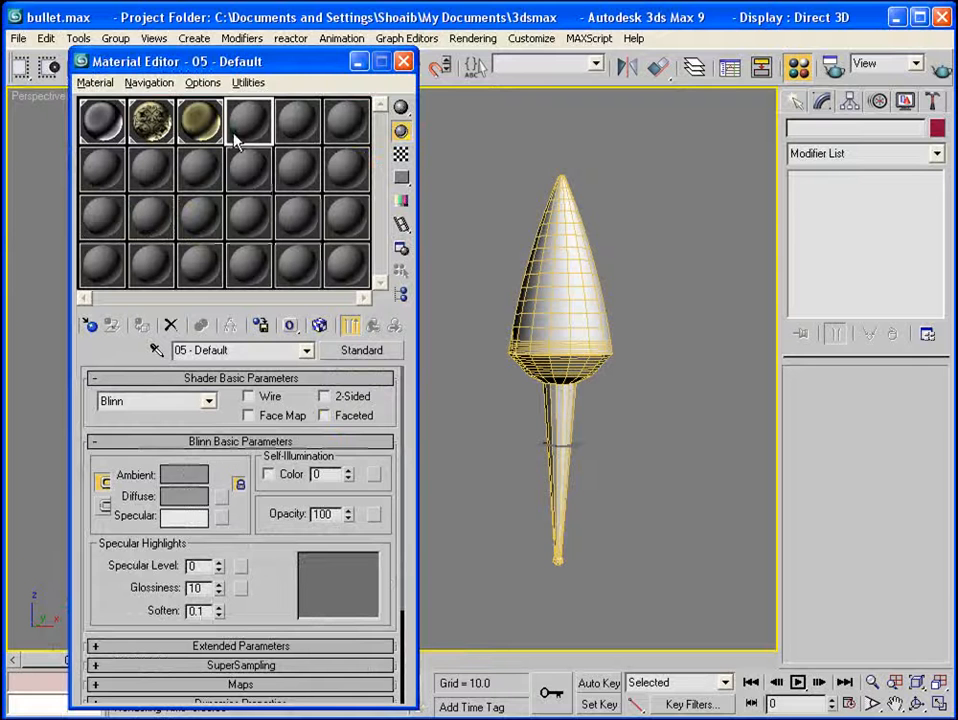
left_click(348, 352)
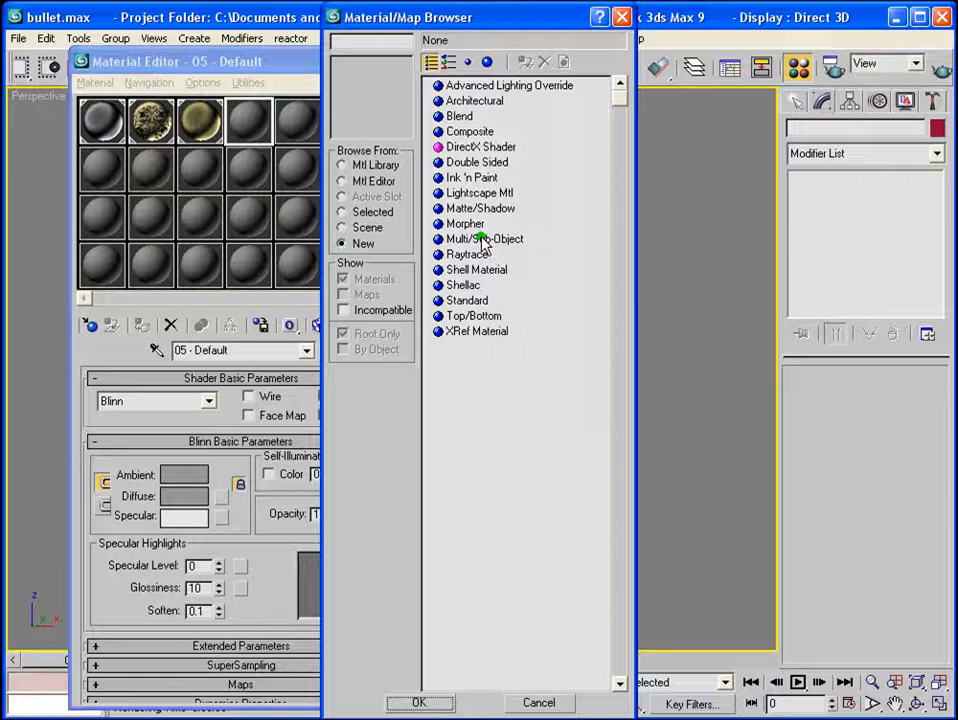
double_click(482, 240)
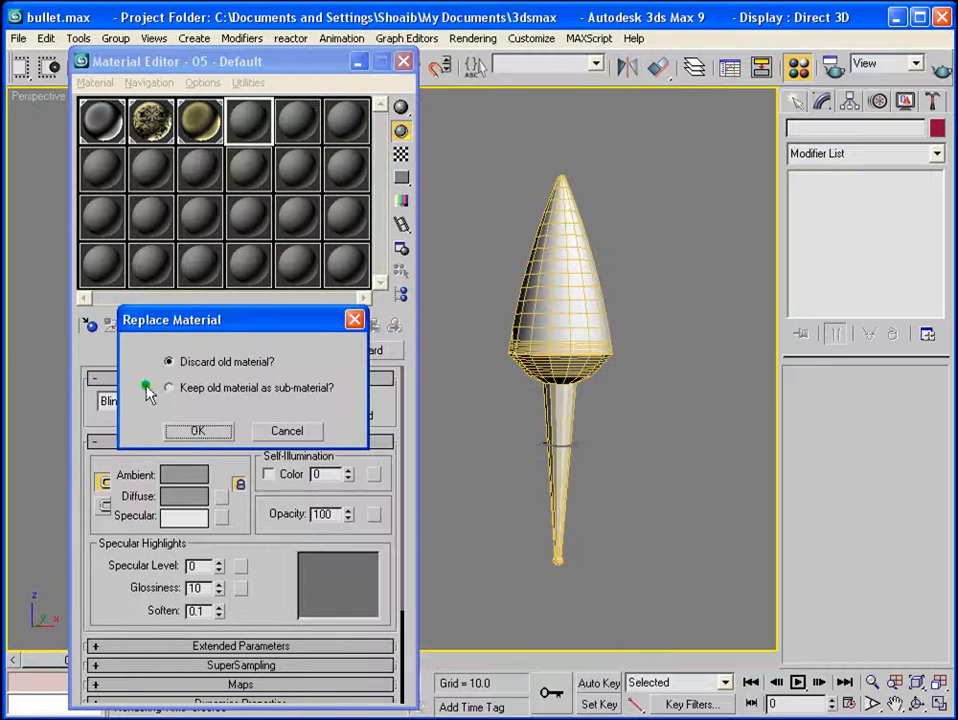
left_click(198, 431)
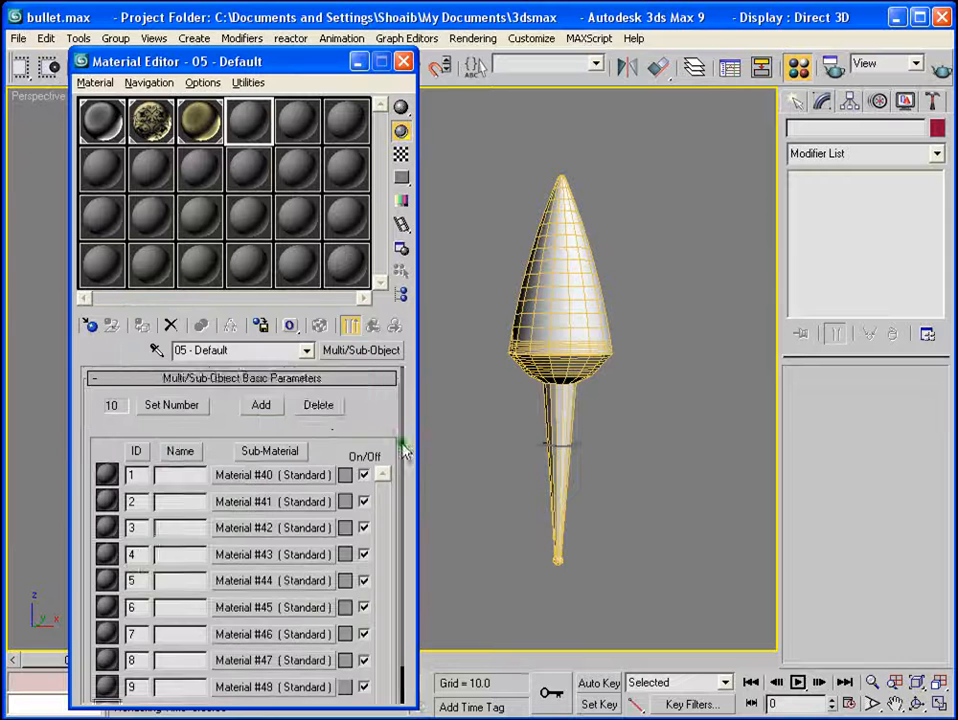
Reduce the Multi/Sub-Object material to two sub-materials by deleting the extra ones.
left_click_drag(320, 430, 322, 400)
left_click(321, 376)
left_click(321, 376)
left_click(321, 376)
left_click(321, 376)
left_click(321, 376)
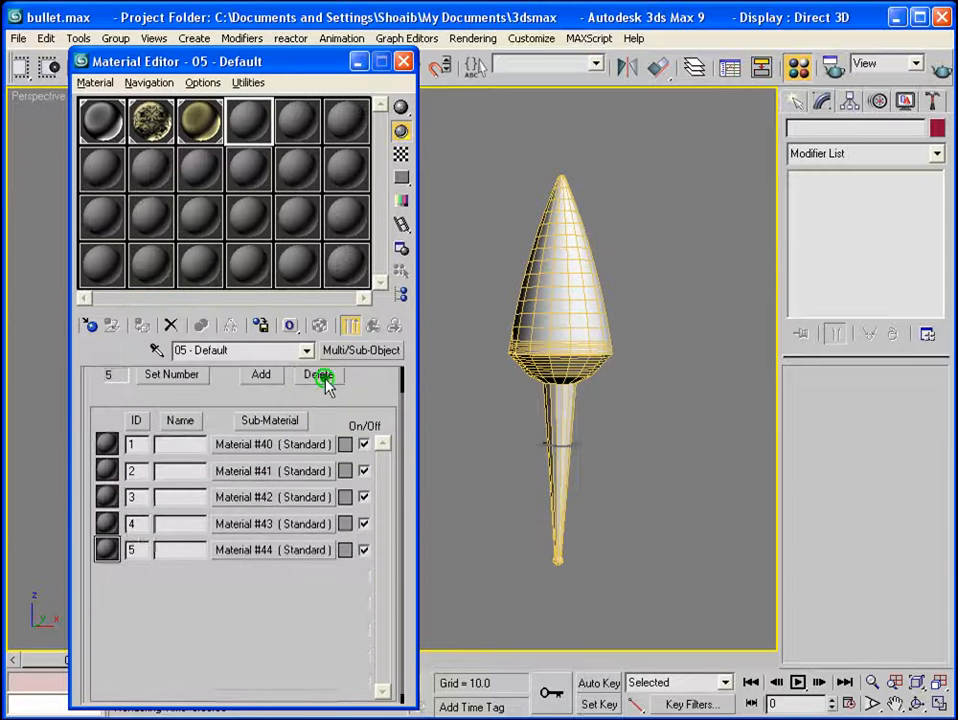
left_click(321, 376)
left_click(321, 376)
left_click(321, 376)
left_click_drag(272, 524, 270, 591)
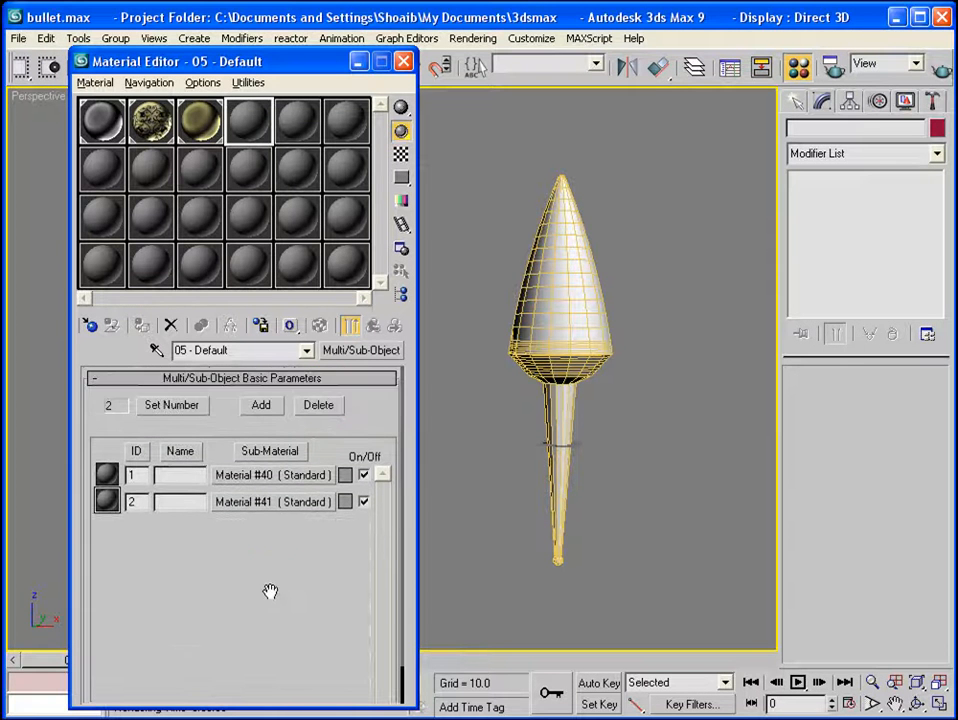
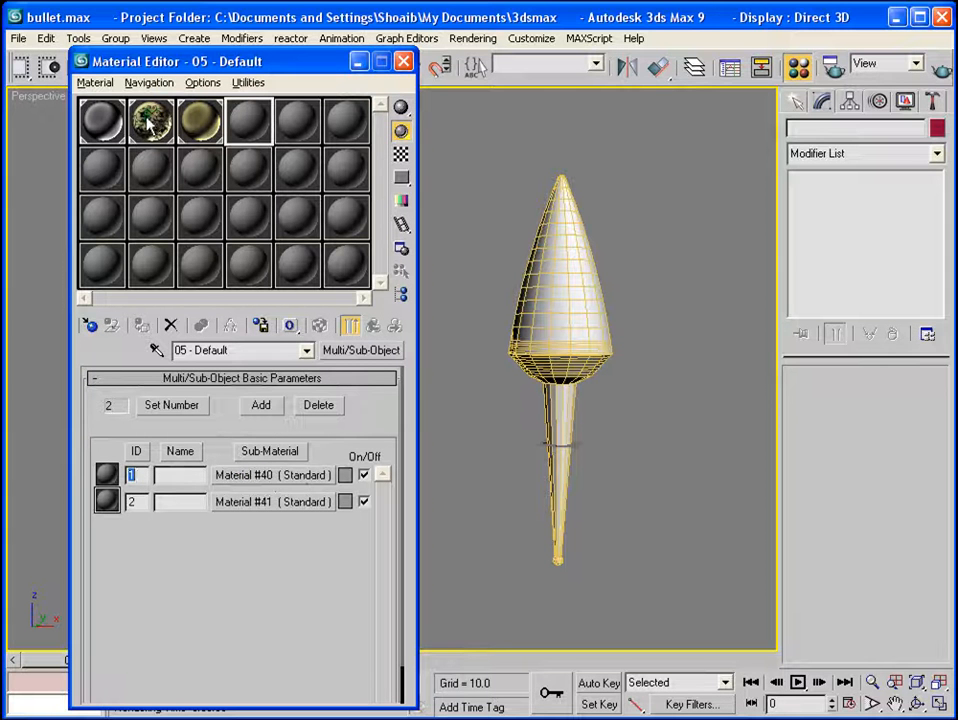
Copy the ornamental composite material into the sub-material with ID 1 and name it main.
left_click_drag(154, 112, 283, 482)
left_click_drag(154, 121, 267, 492)
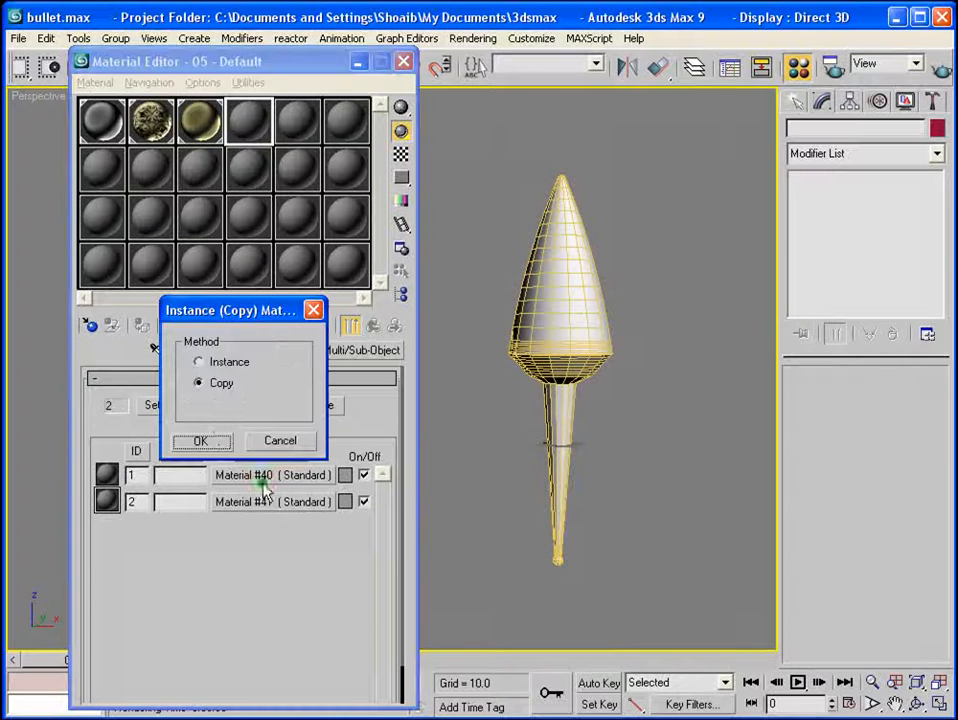
left_click(229, 443)
left_click(160, 476)
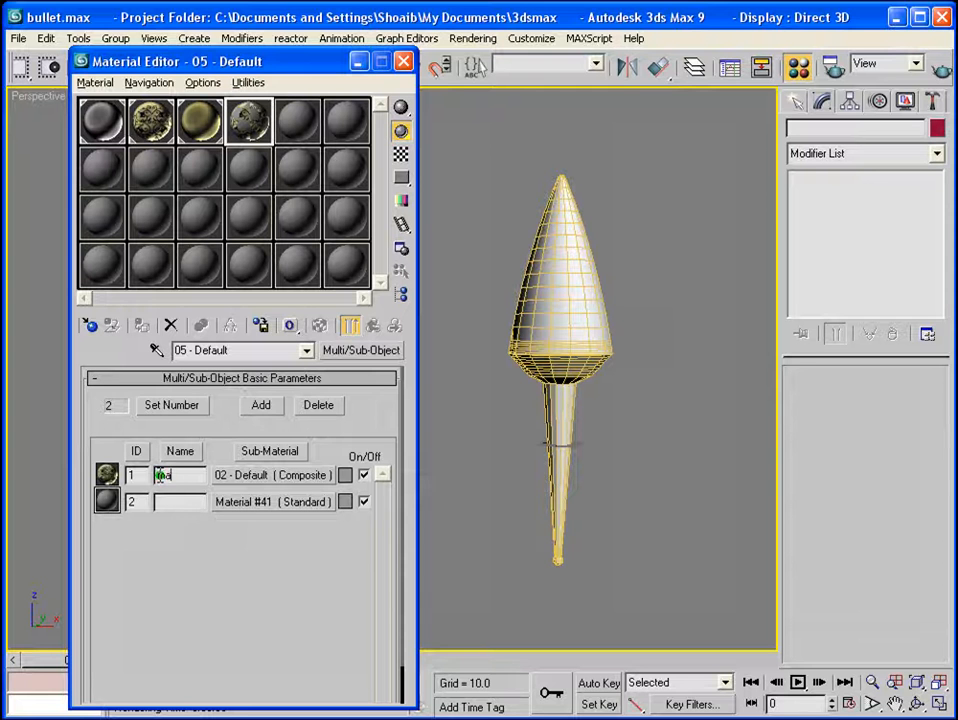
key("Return")
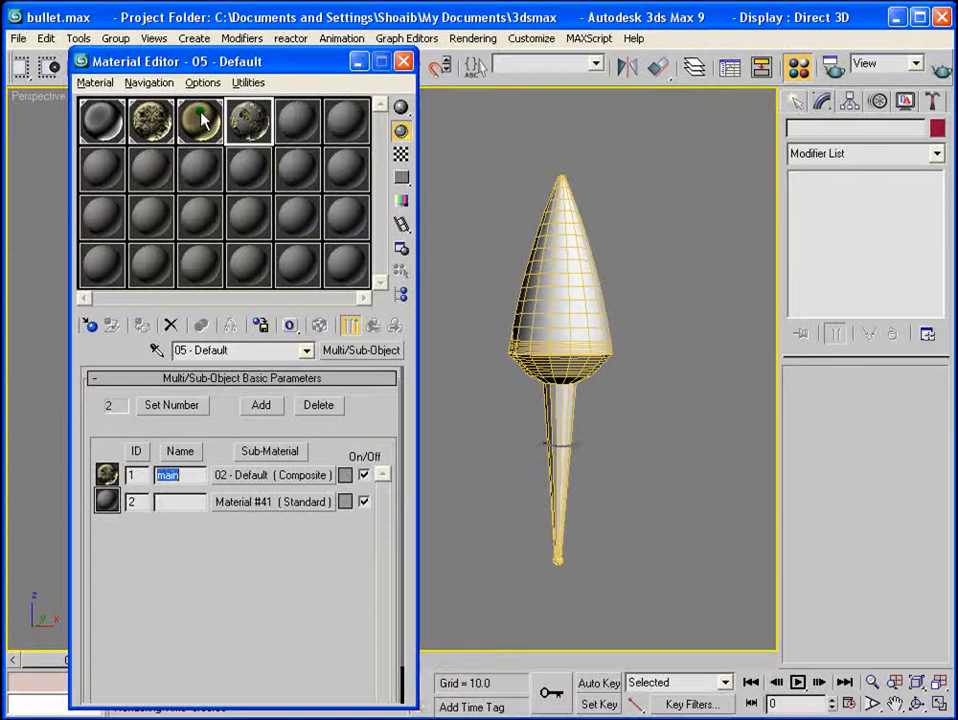
Place the yellowish metal material in the sub-material with ID 2 and name it bottom.
left_click_drag(203, 120, 251, 511)
left_click(205, 441)
left_click(184, 505)
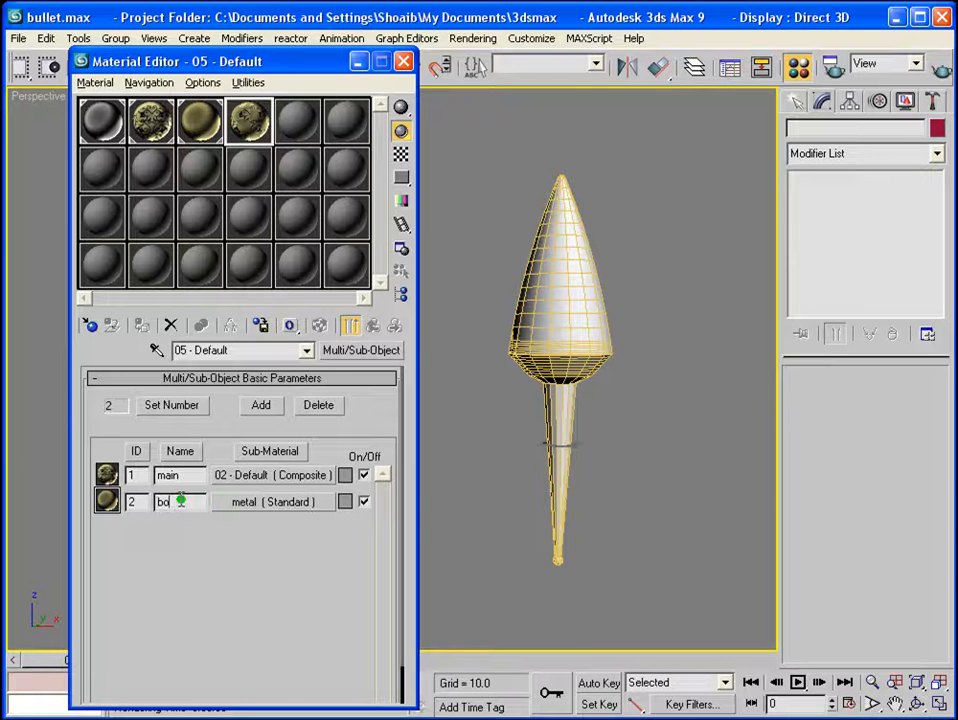
type("bottom")
key("Return")
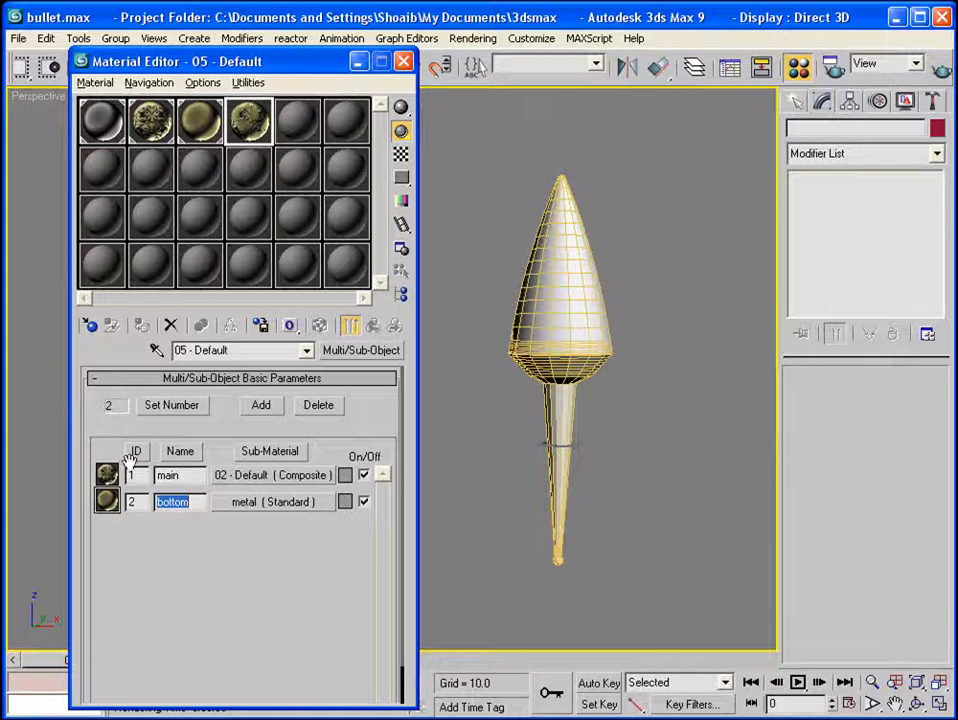
Assign the Multi/Sub-Object material to Bullet_top and render the Perspective view to check it.
left_click(244, 122)
left_click(536, 295)
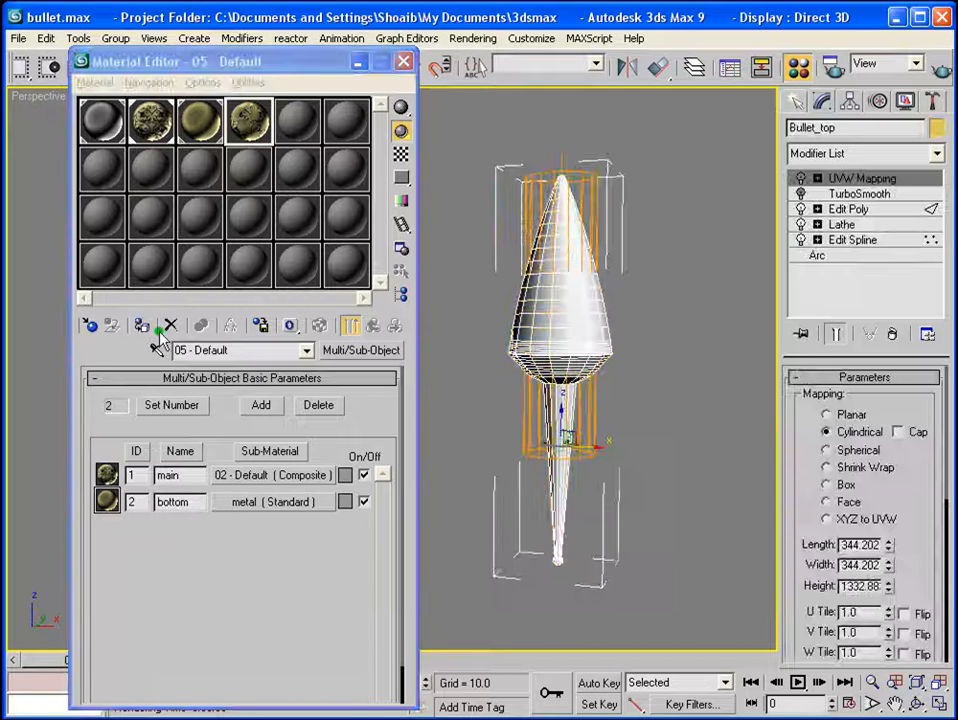
left_click(142, 325)
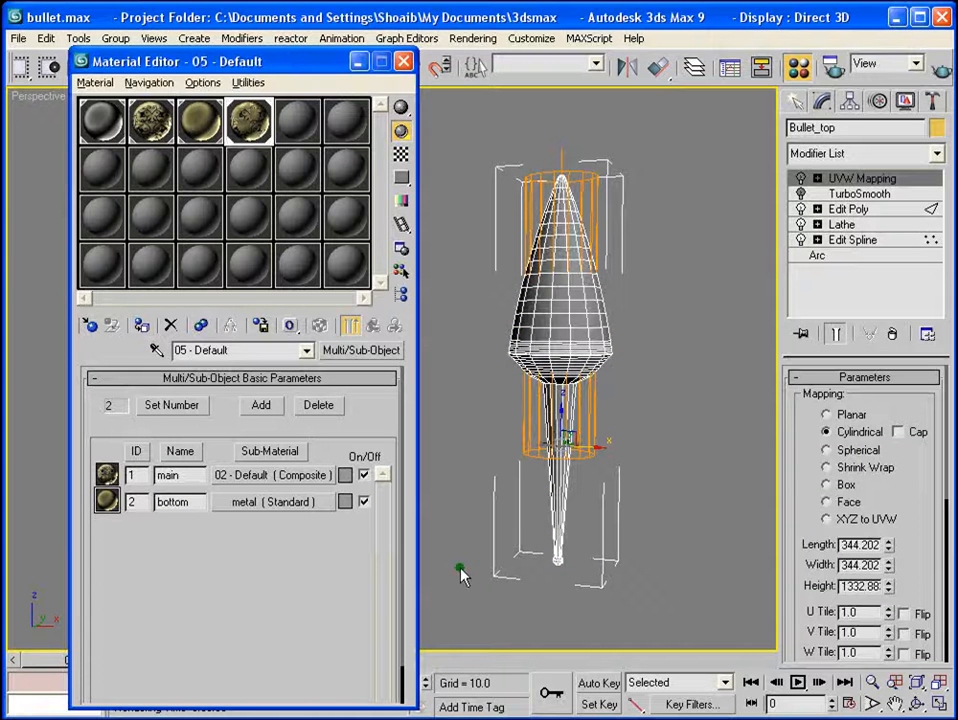
left_click(941, 69)
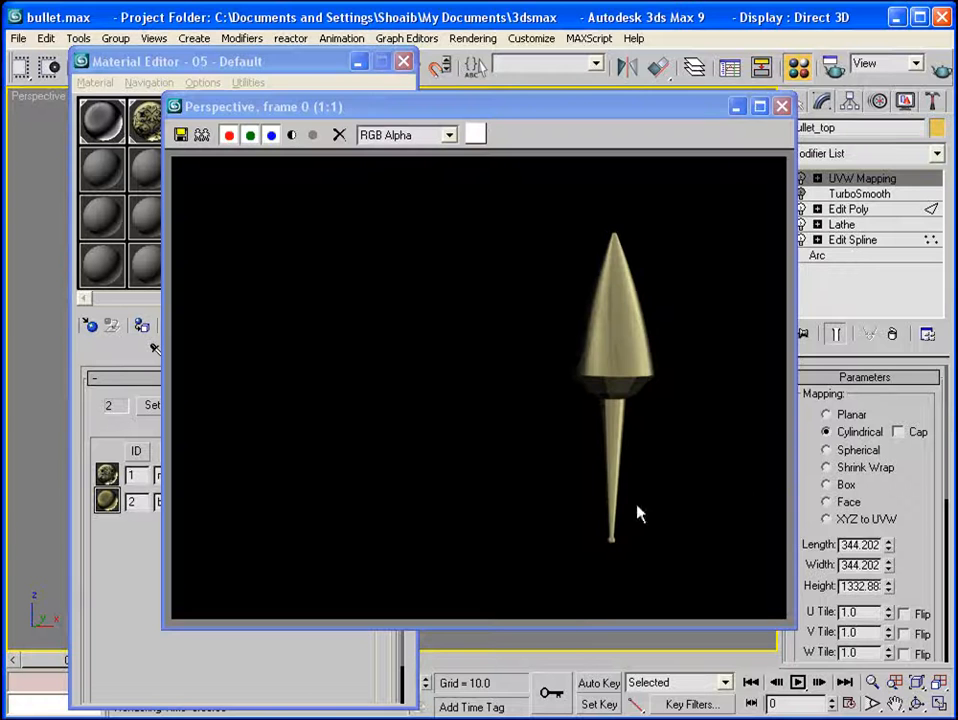
left_click(782, 107)
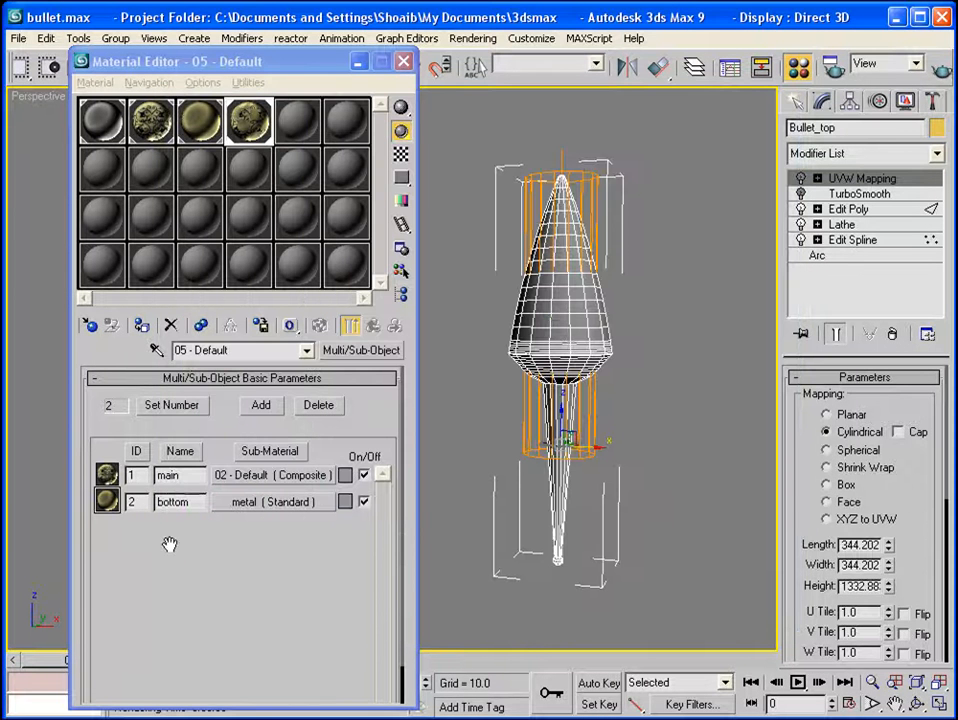
Select all of Bullet_top's polygons at the Edit Poly level in the Front view and set their material ID to 1.
middle_click_drag(645, 404, 644, 332)
left_click(647, 387)
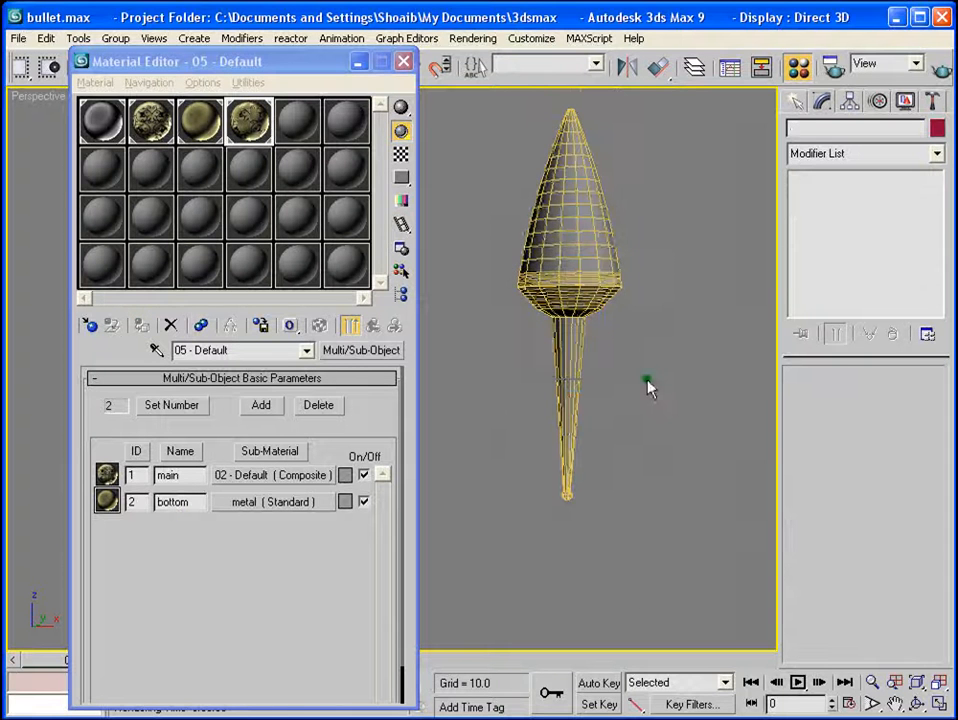
key("f")
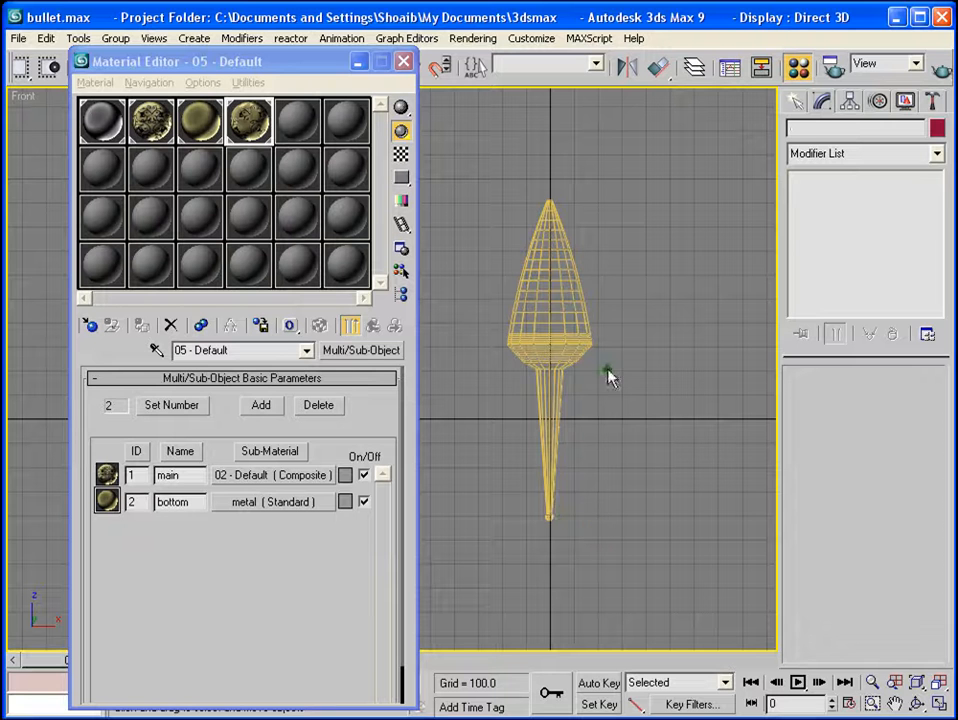
left_click(580, 315)
left_click(848, 209)
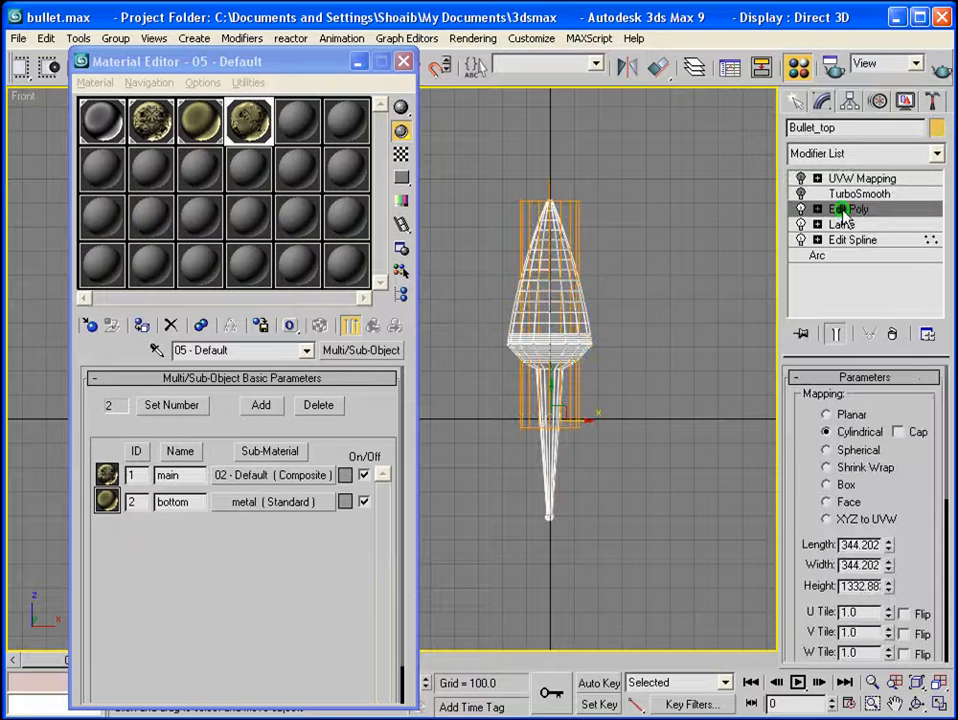
key("4")
left_click_drag(462, 168, 713, 646)
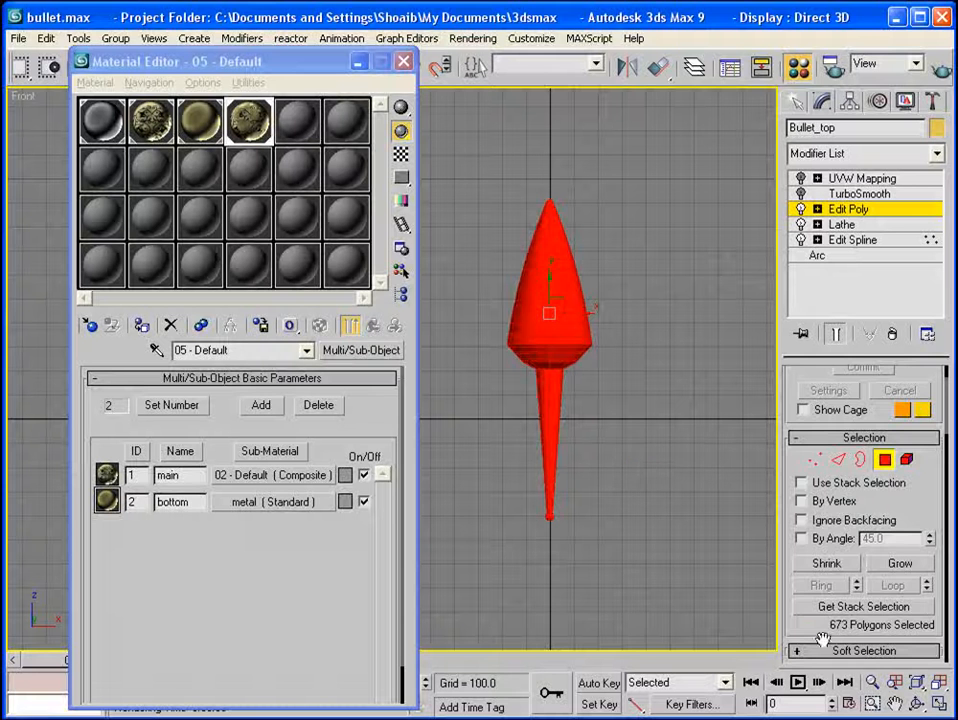
left_click_drag(821, 640, 832, 208)
scroll(860, 500, "down", 5)
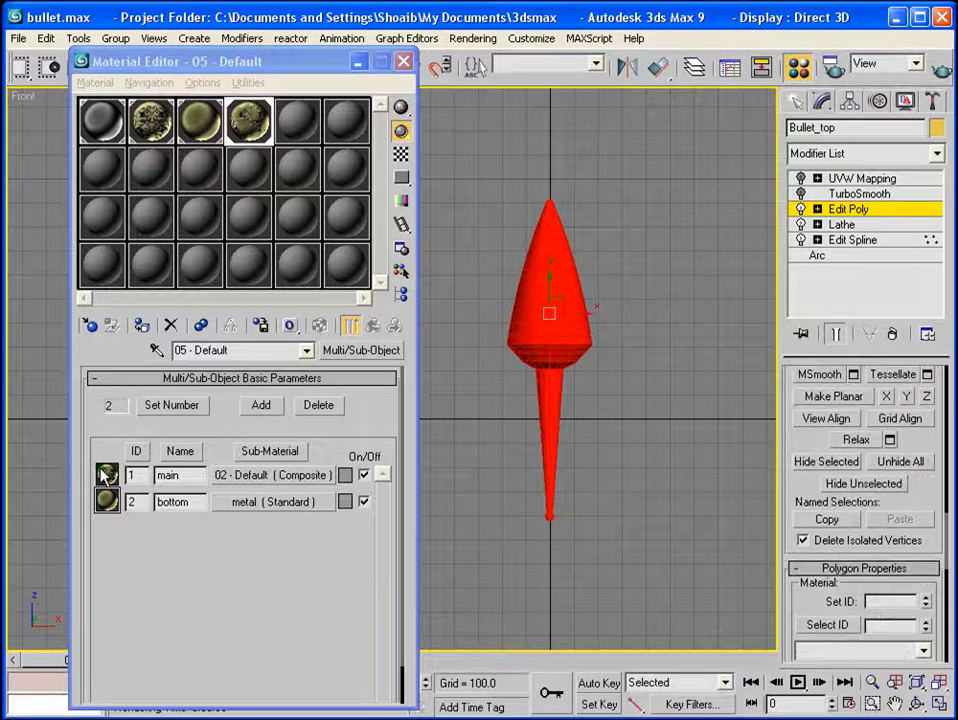
left_click(884, 601)
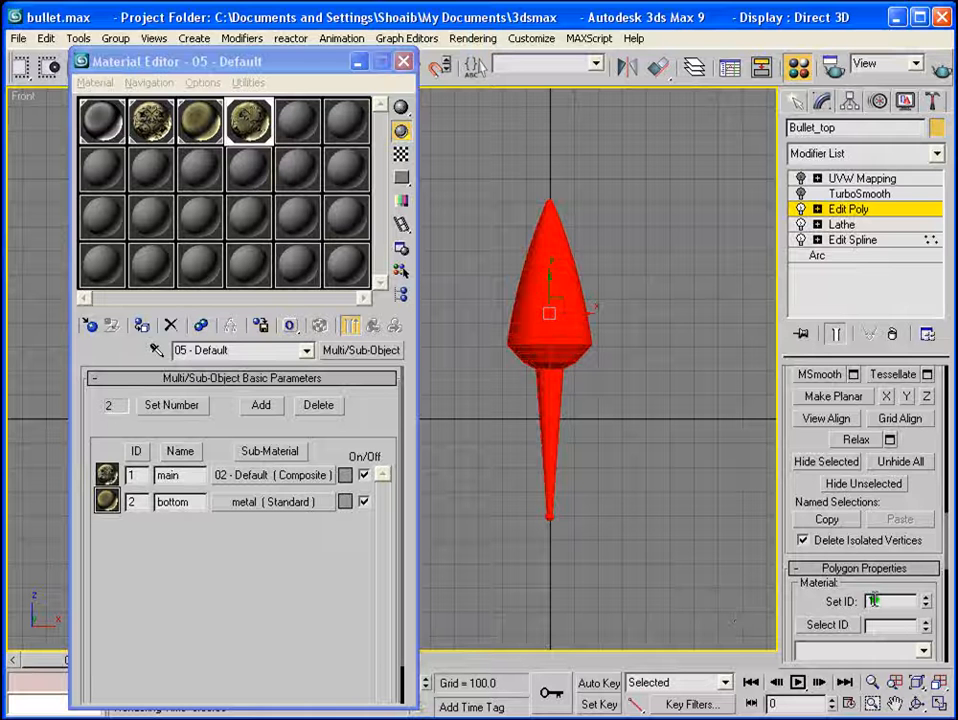
key("Return")
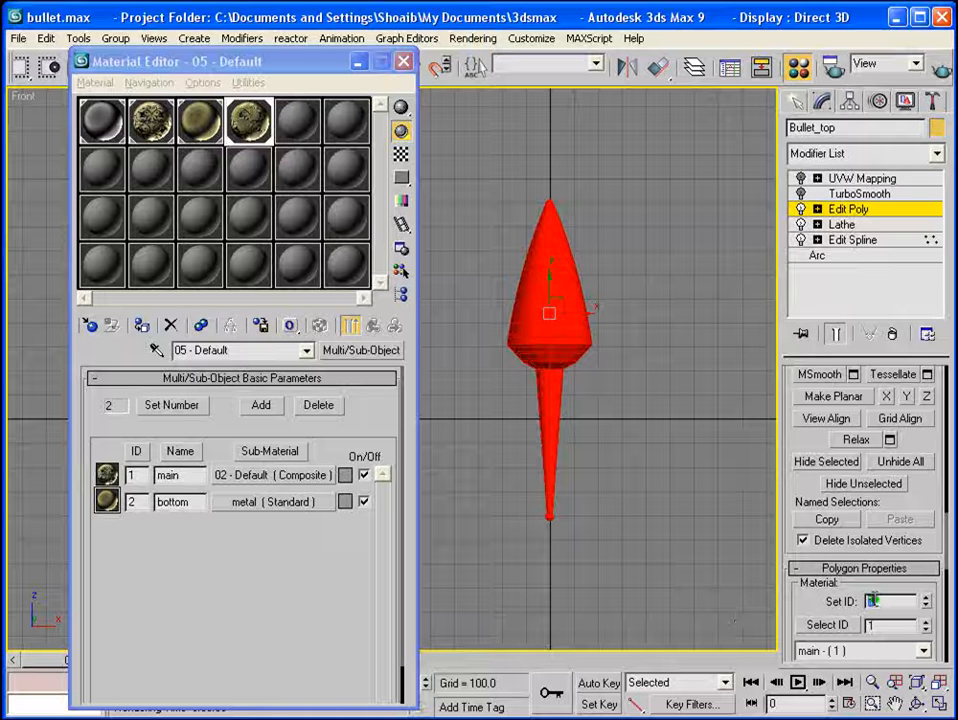
Select the polygons of Bullet_top's lower flare and stem and set their material ID to 2.
left_click(652, 537)
middle_click_drag(658, 460, 662, 447)
scroll(668, 430, "up", 2)
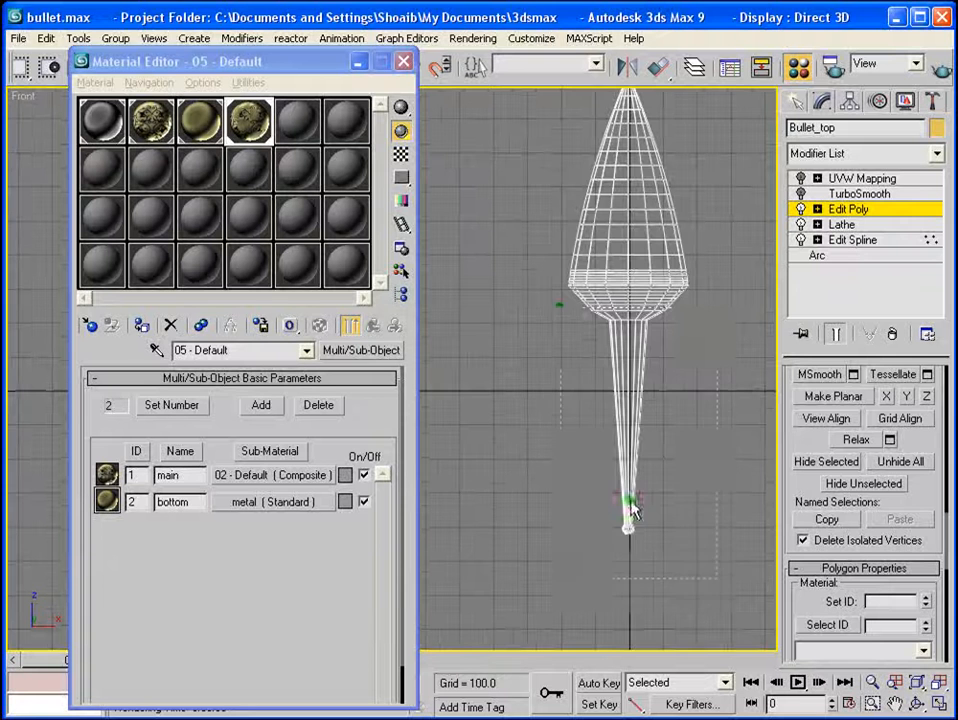
left_click_drag(716, 577, 541, 293)
left_click(556, 346)
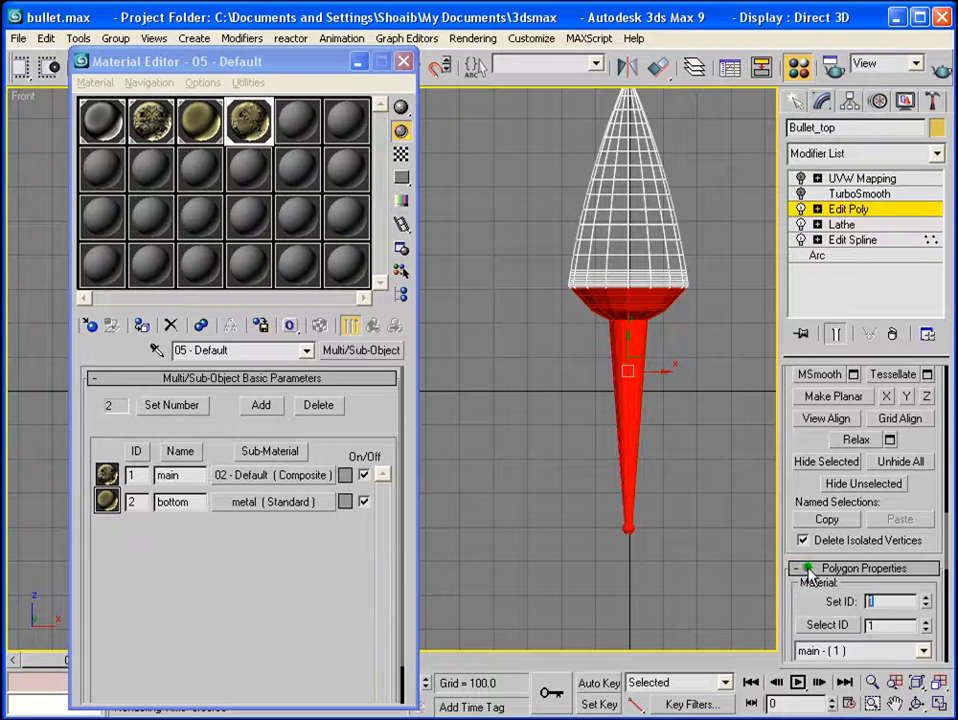
left_click_drag(808, 598, 820, 505)
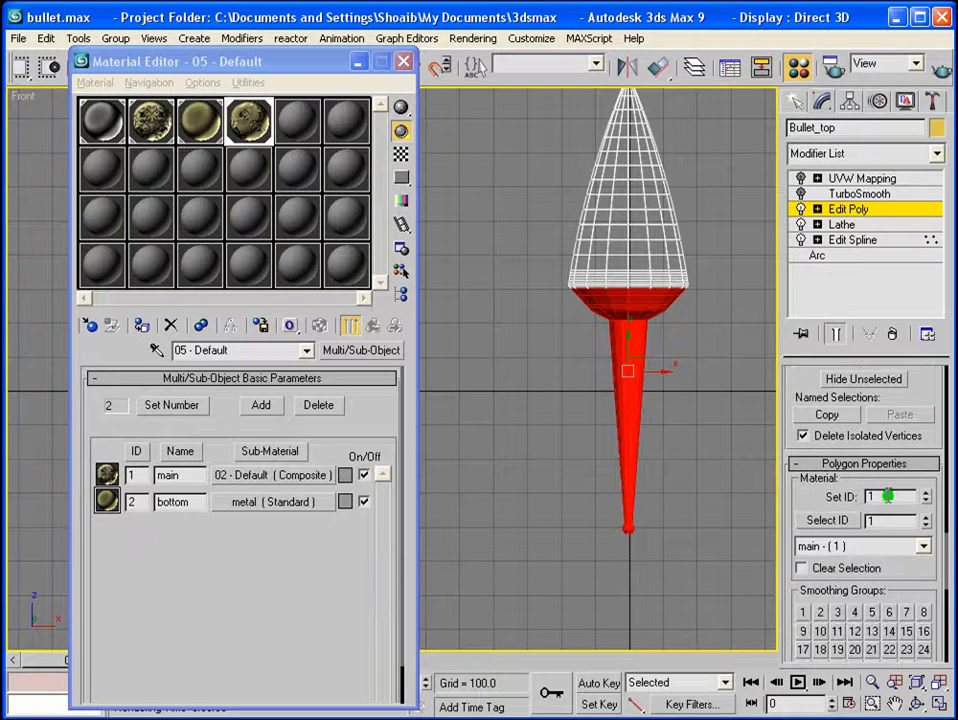
type("2")
left_click(816, 522)
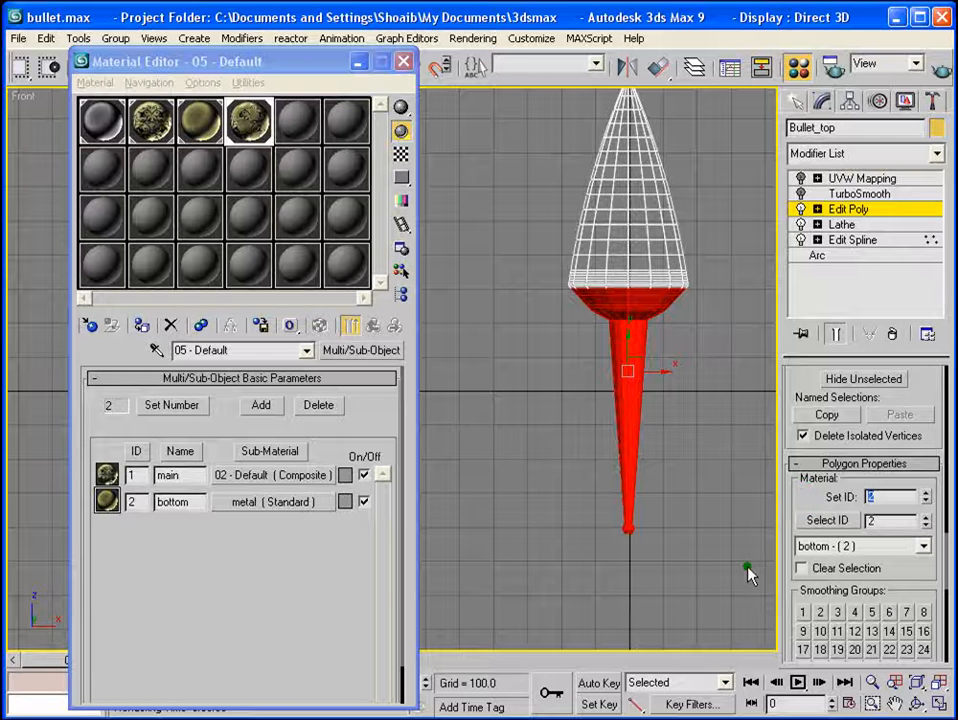
Select Bullet_top's polygons by the sub-material main to check the ID assignment, then clear the selection.
left_click(641, 620)
middle_click_drag(636, 368, 603, 383)
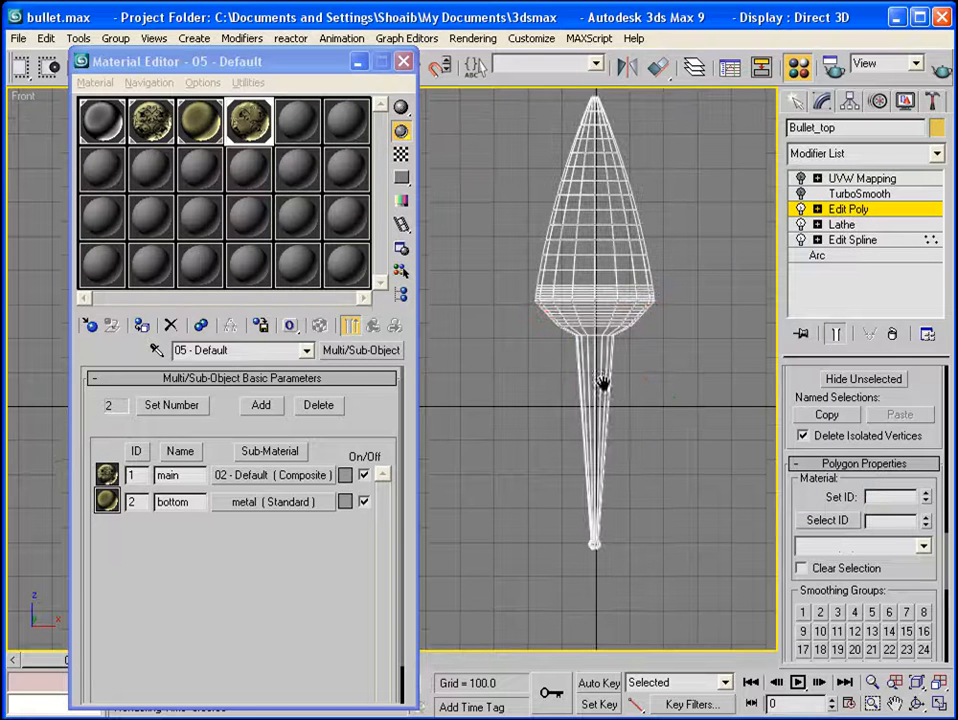
left_click(924, 547)
left_click(905, 561)
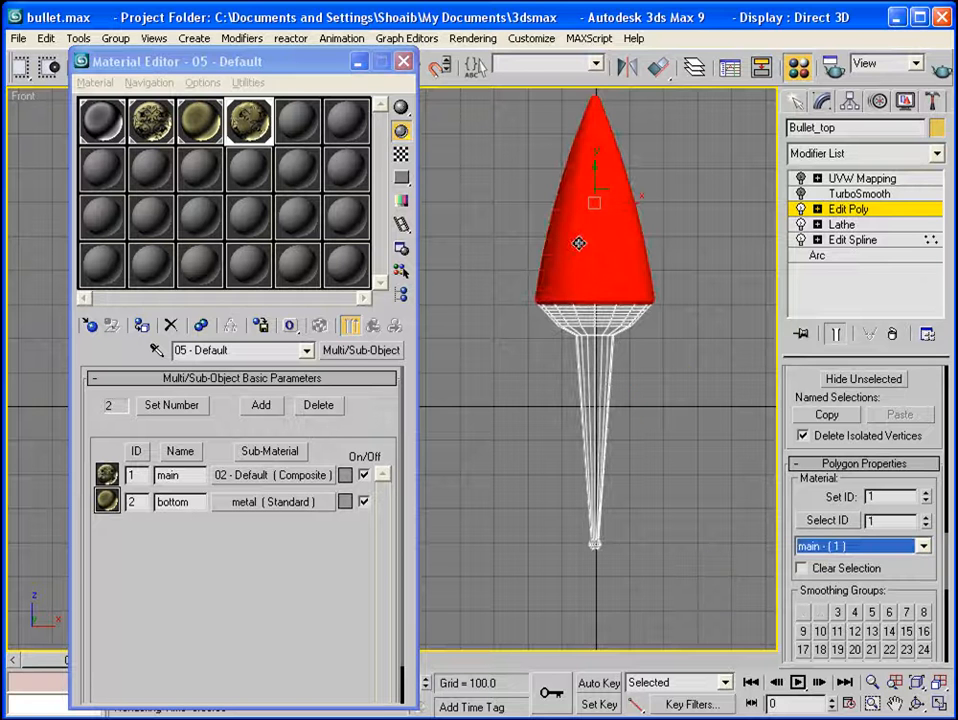
left_click(693, 348)
middle_click_drag(693, 348, 680, 393)
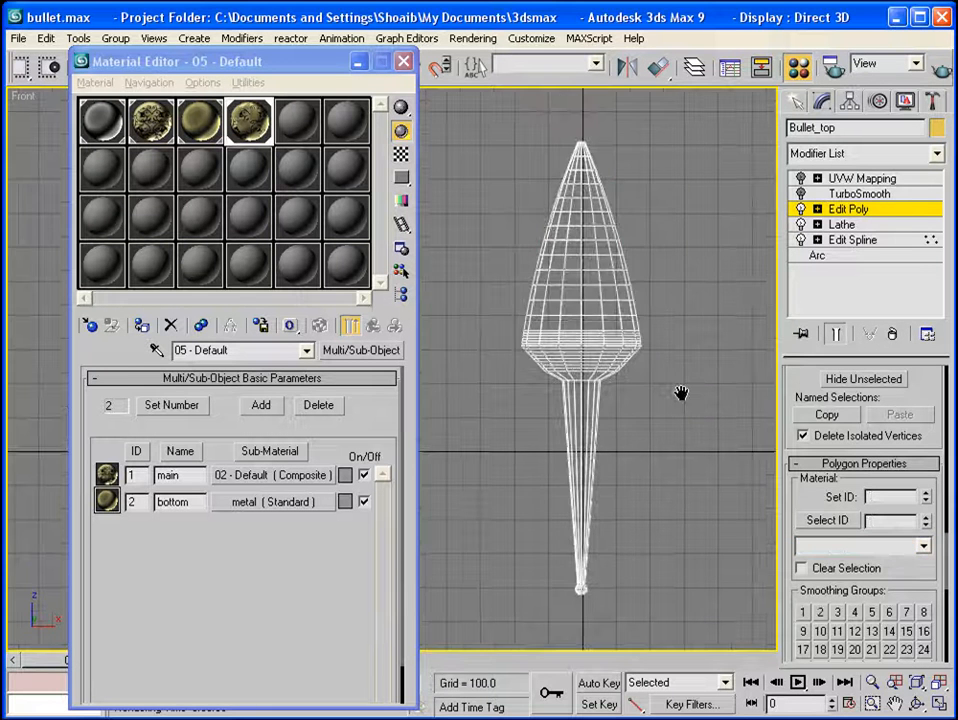
Re-enable TurboSmooth and UVW Mapping on Bullet_top and render the Perspective view.
left_click(858, 194)
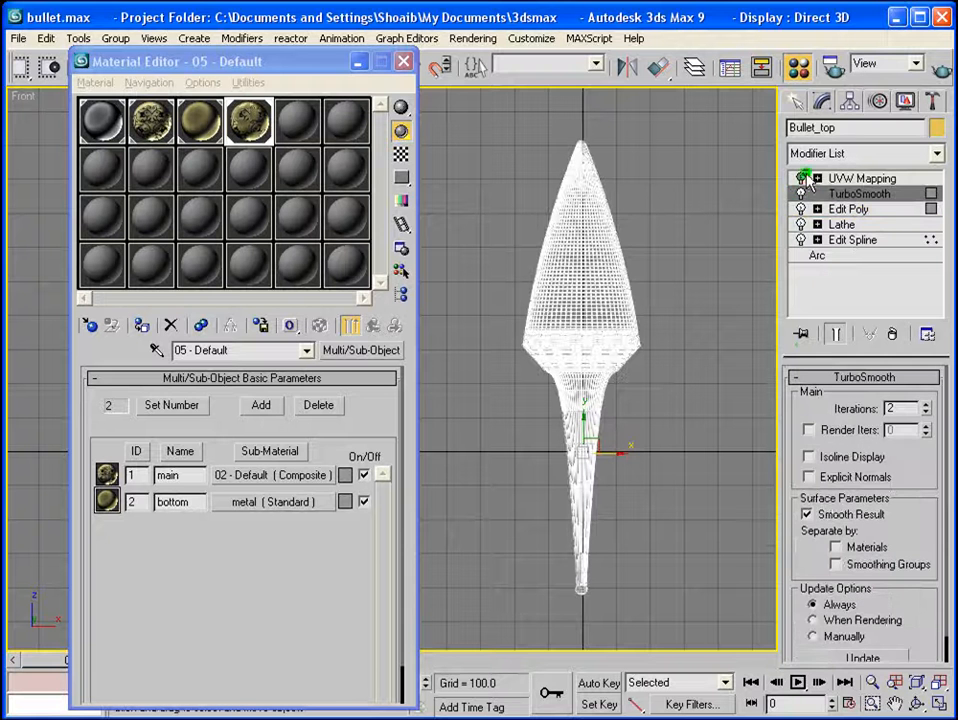
left_click(938, 705)
middle_click_drag(688, 484, 625, 532)
left_click(862, 178)
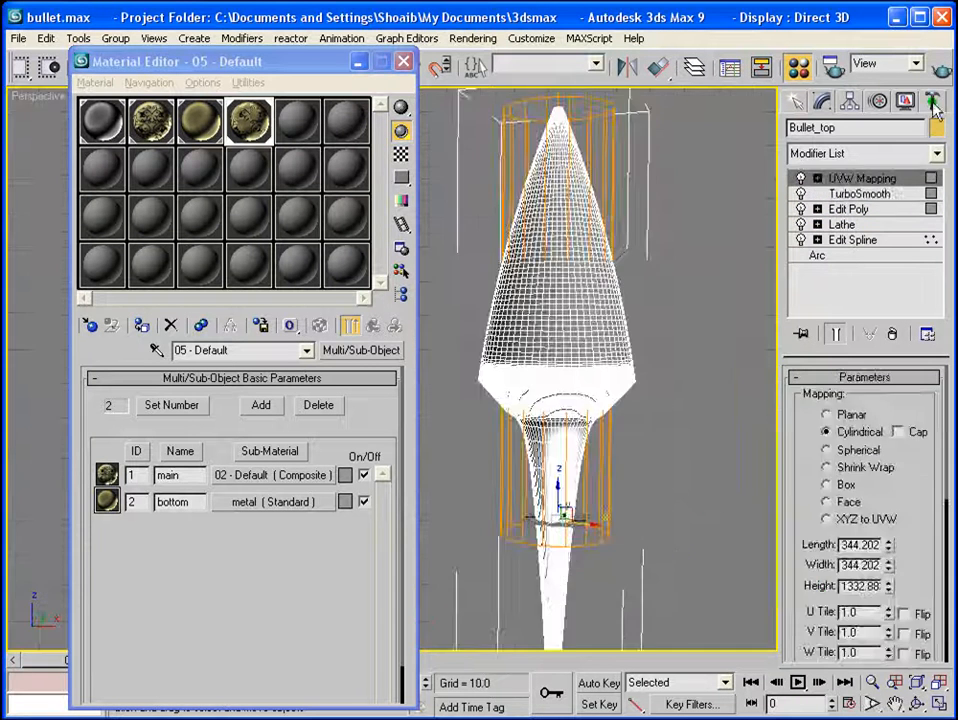
left_click(940, 70)
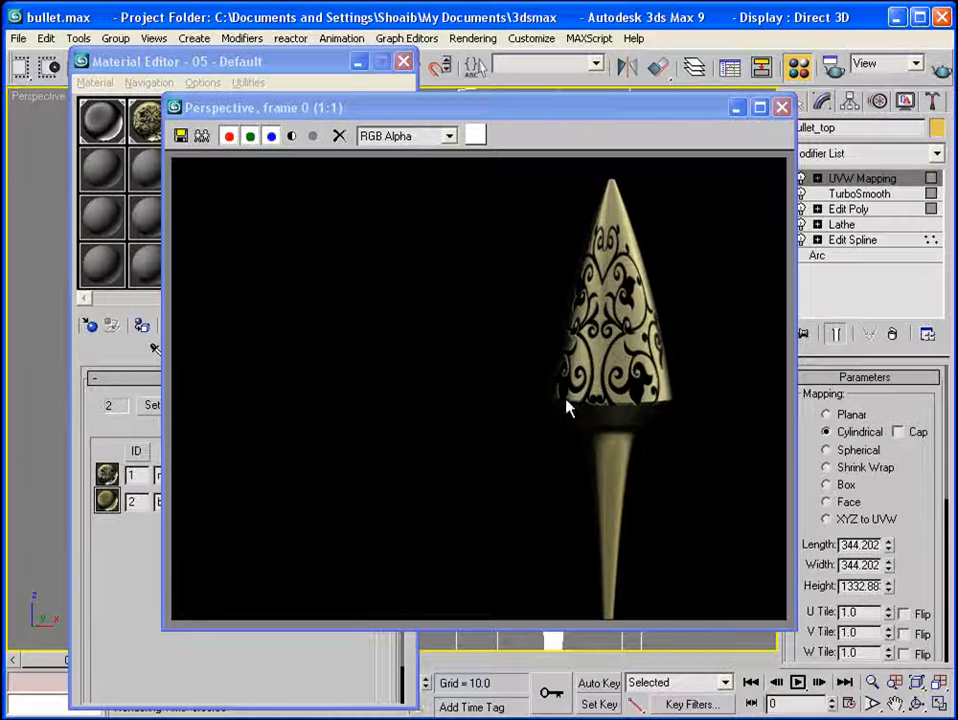
left_click(782, 107)
Render Bullet_top from lower angles in the Perspective view to inspect its bottom material.
scroll(620, 325, "up", 3)
middle_click_drag(553, 350, 740, 230, "alt")
left_click(940, 68)
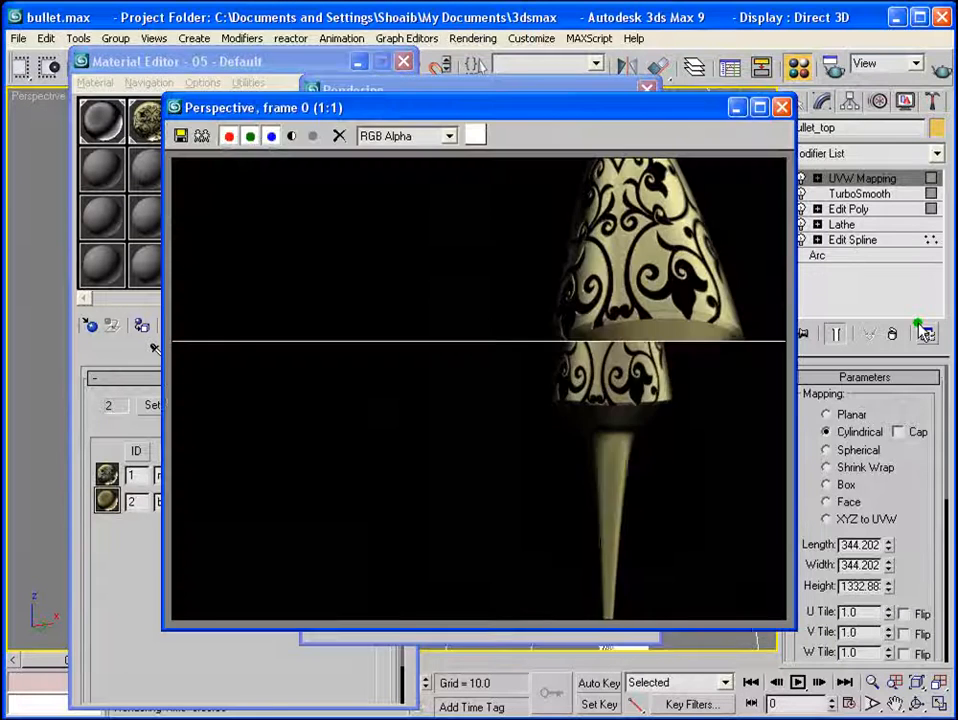
left_click(782, 107)
middle_click_drag(659, 290, 706, 258, "alt")
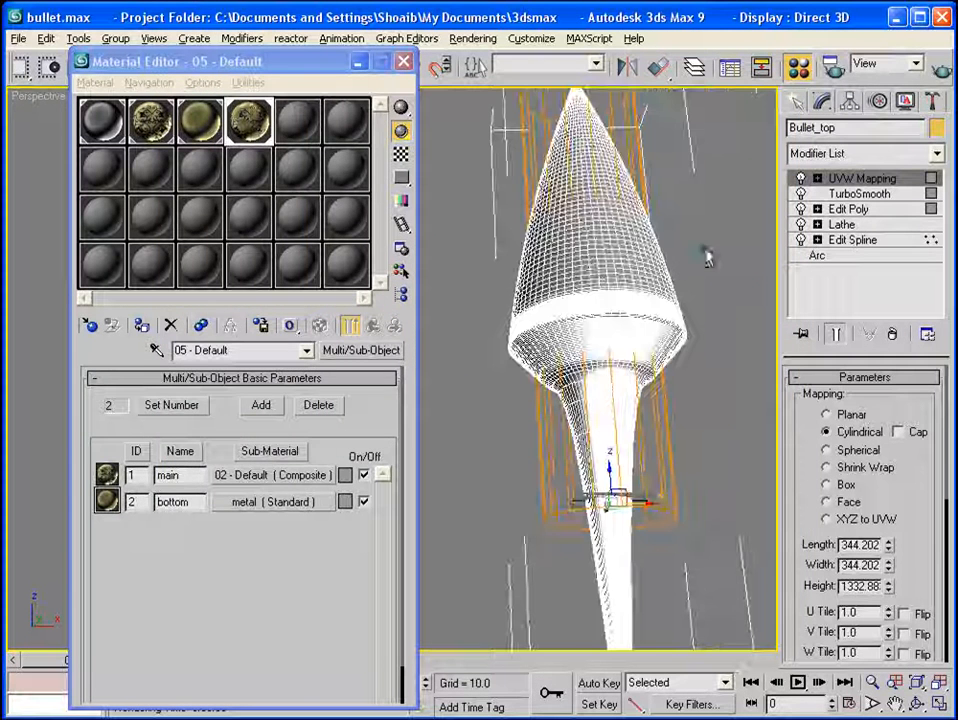
left_click(940, 70)
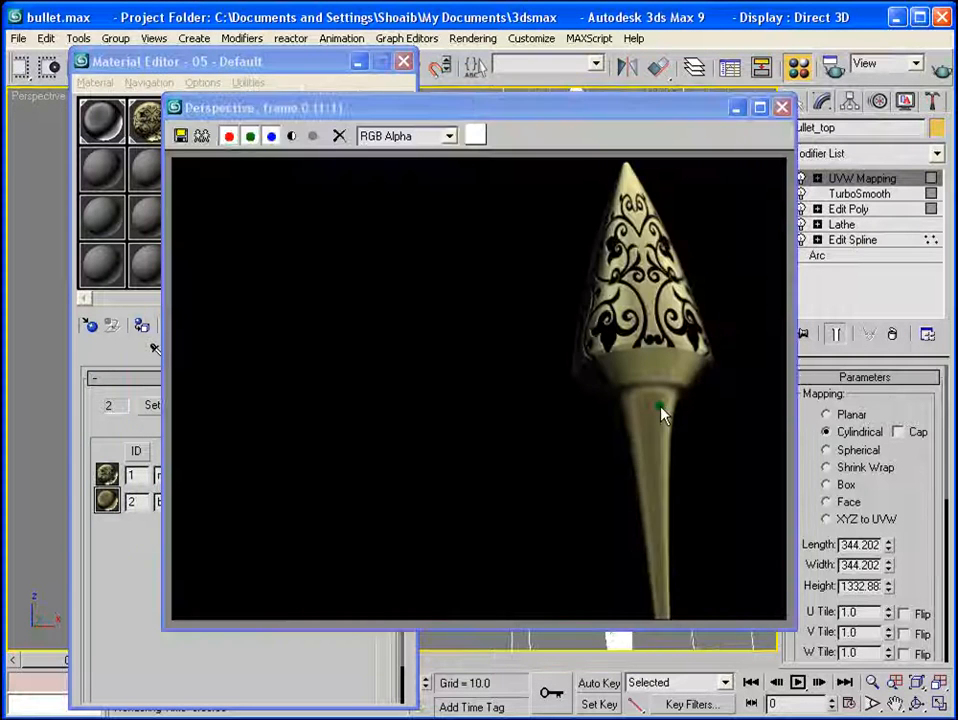
left_click(781, 107)
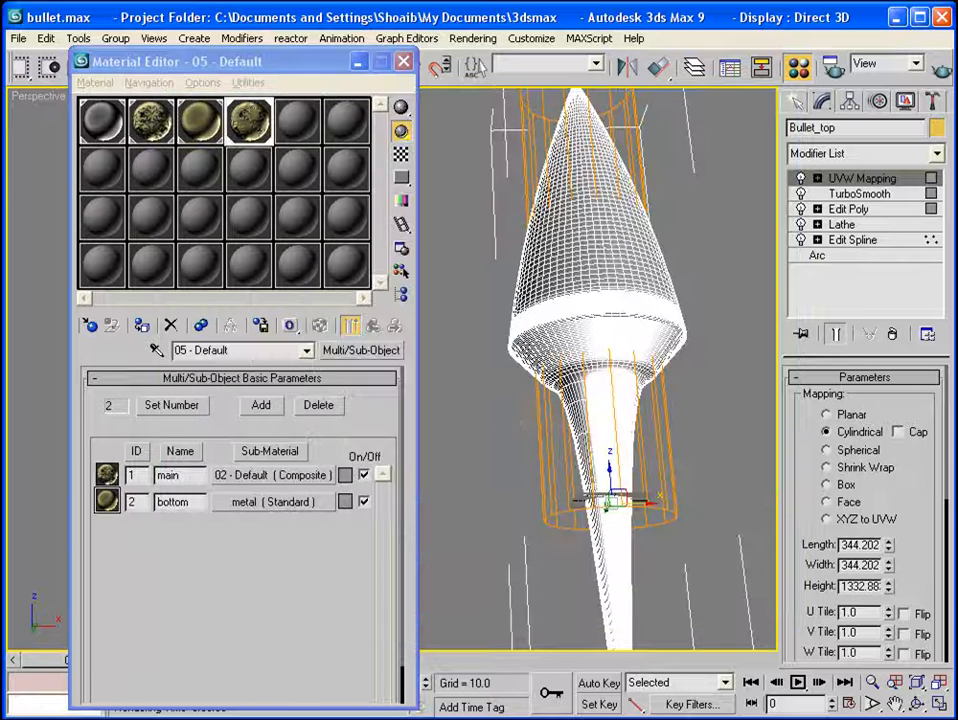
Exit isolation mode to bring back the other bullet parts and render the whole bullet in the Perspective view.
middle_click_drag(579, 422, 576, 387)
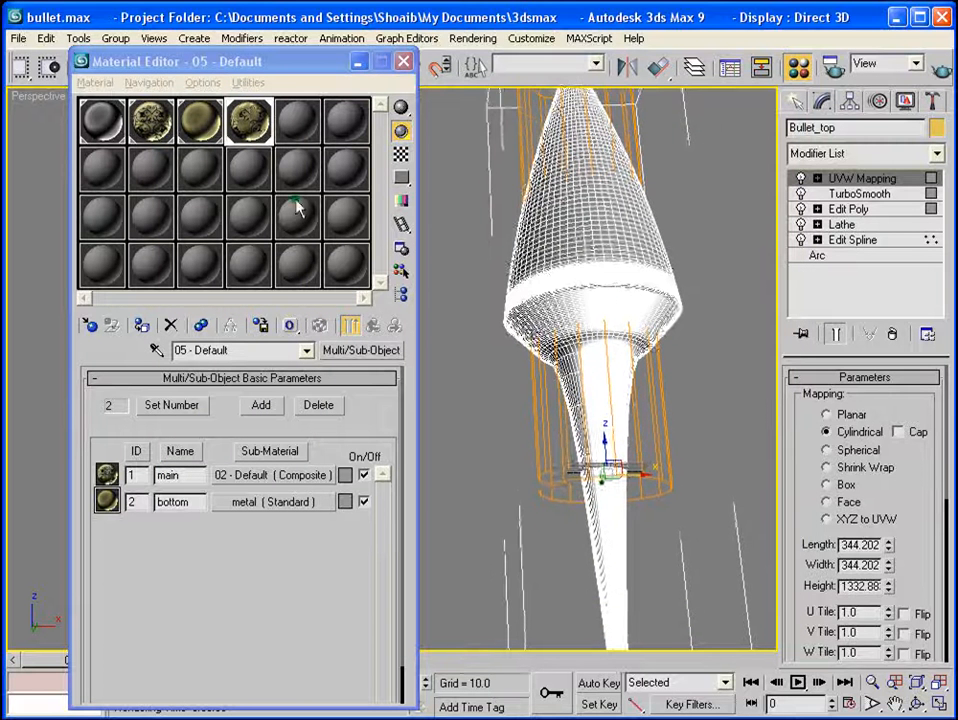
middle_click_drag(599, 329, 588, 312)
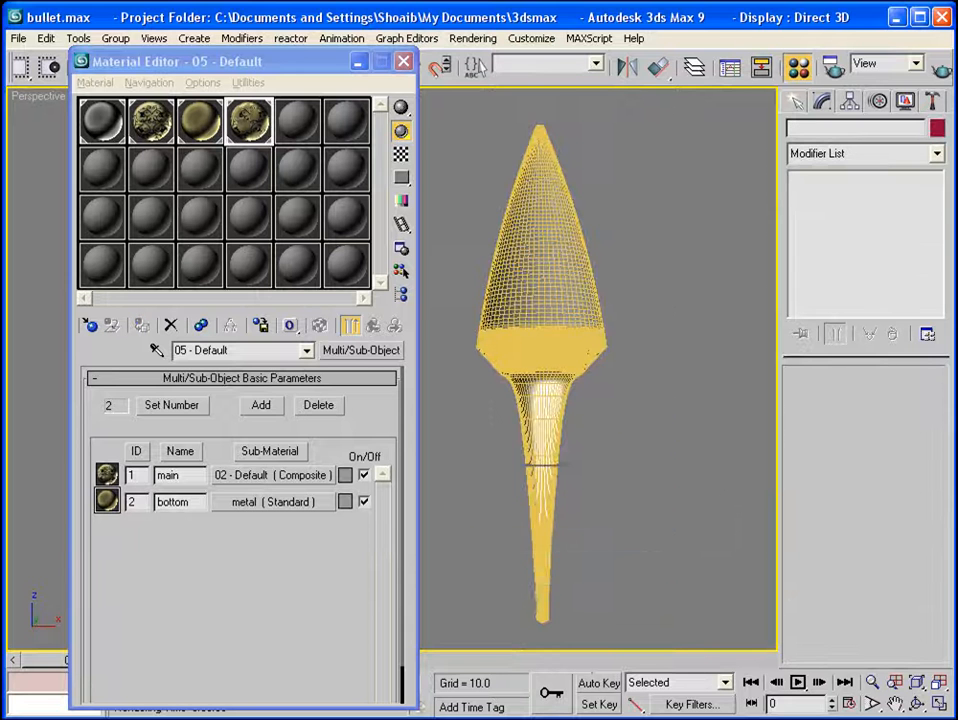
left_click_drag(585, 551, 597, 487)
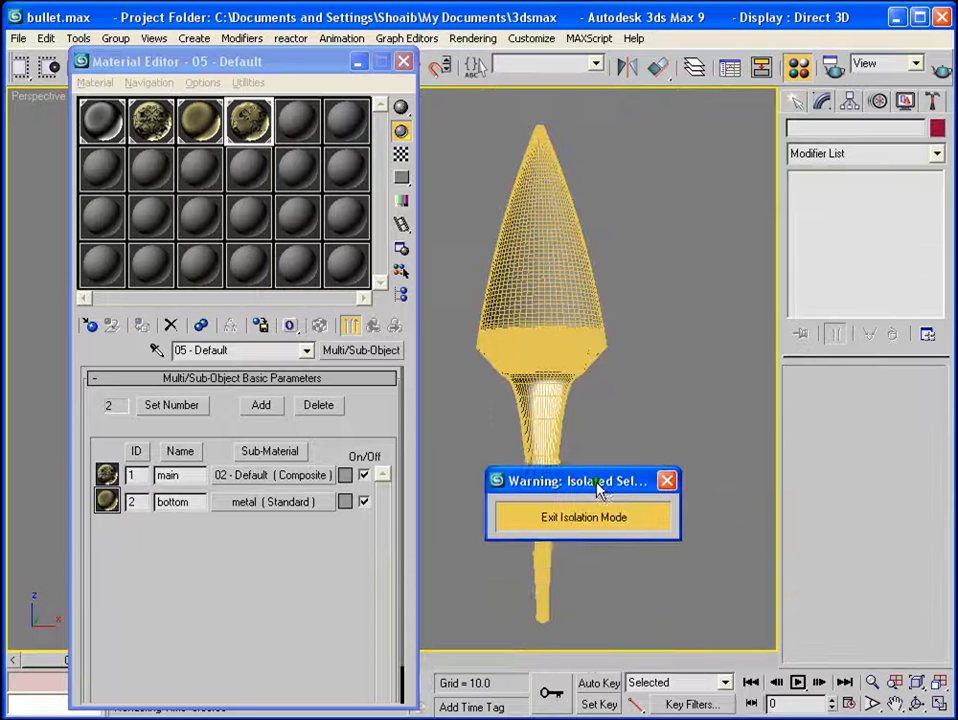
left_click(666, 482)
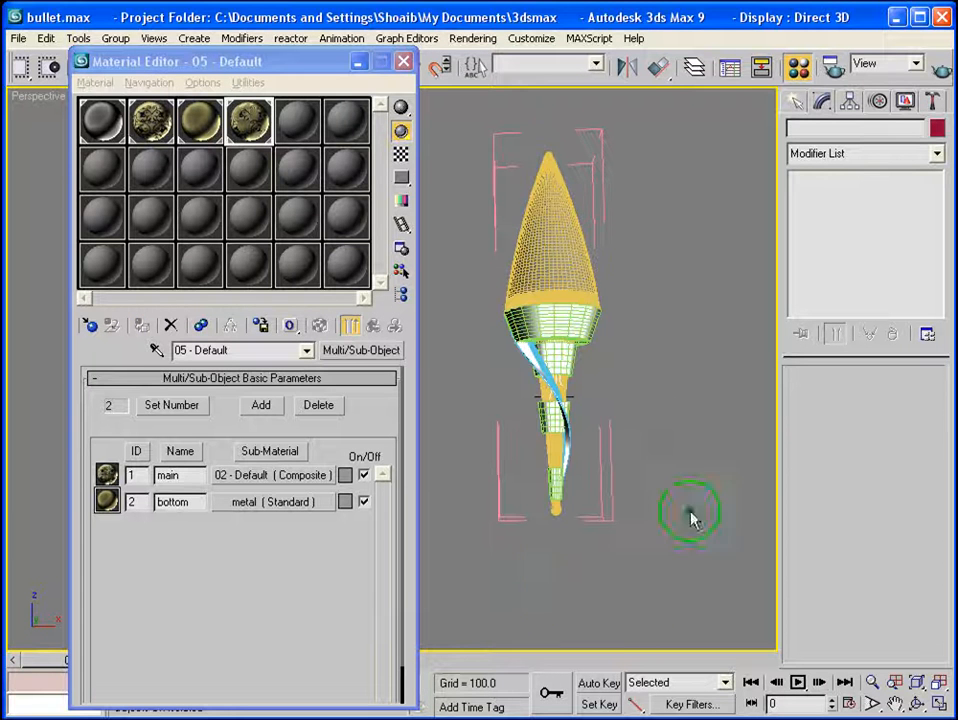
left_click(941, 69)
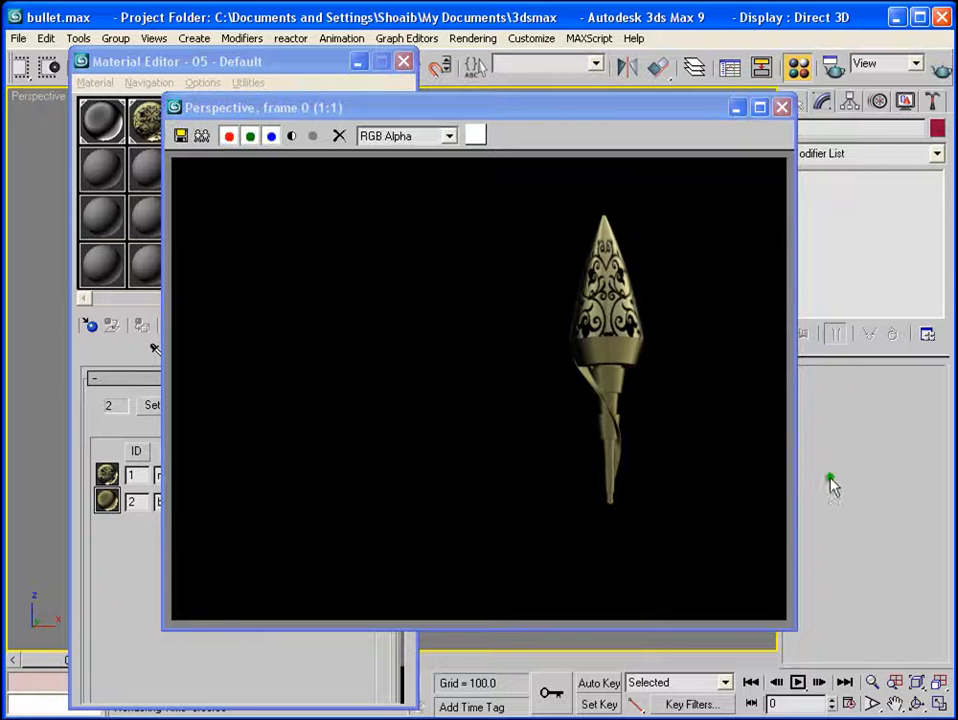
left_click(782, 107)
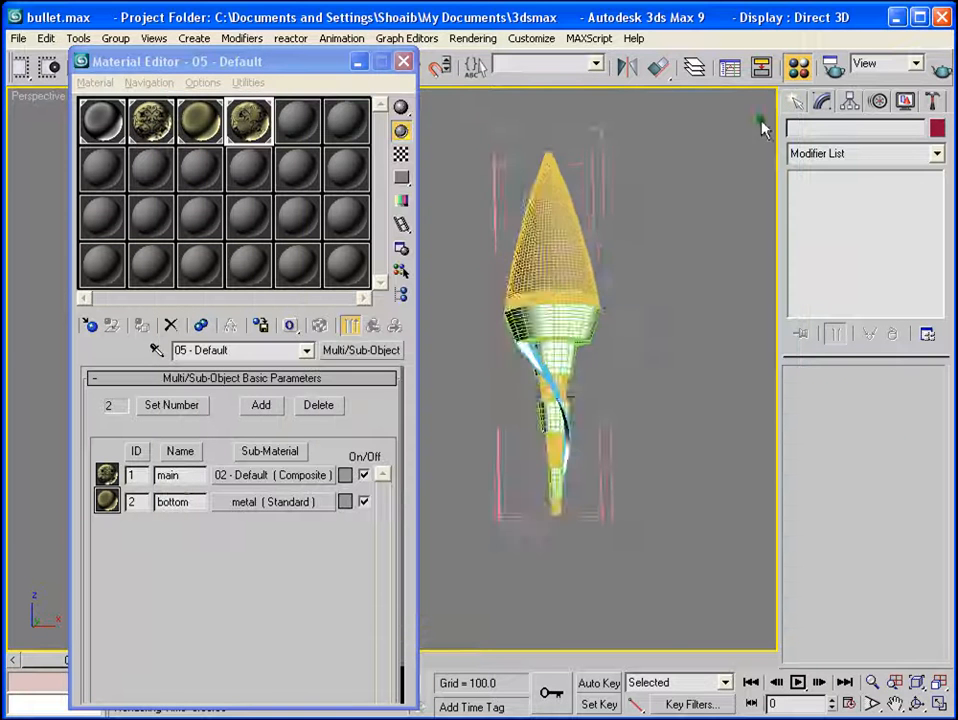
Minimize the Material Editor to clear the Perspective viewport.
scroll(624, 316, "down", 3)
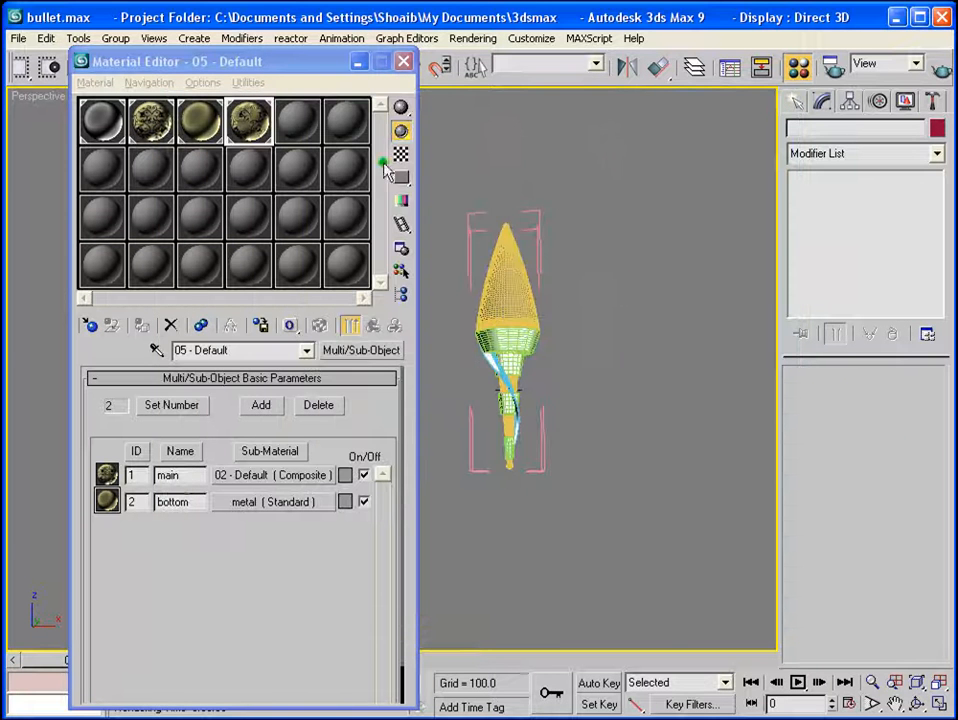
left_click(345, 64)
left_click(356, 64)
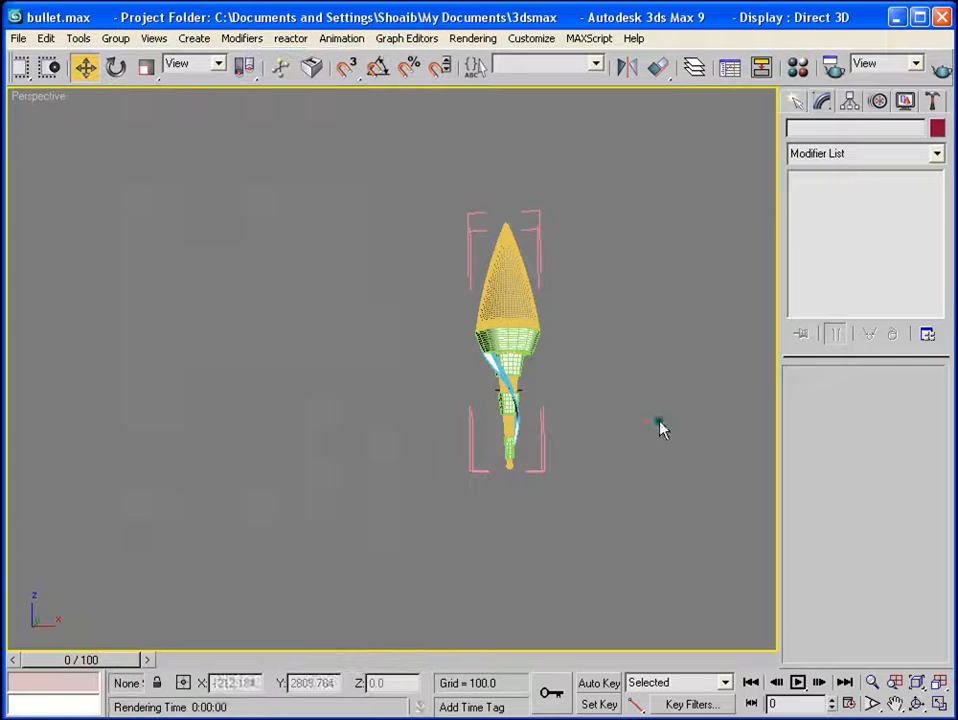
Turn TurboSmooth back on for the four tapered tubes, Tube01 to Tube04.
left_click(487, 278)
scroll(543, 408, "up", 3)
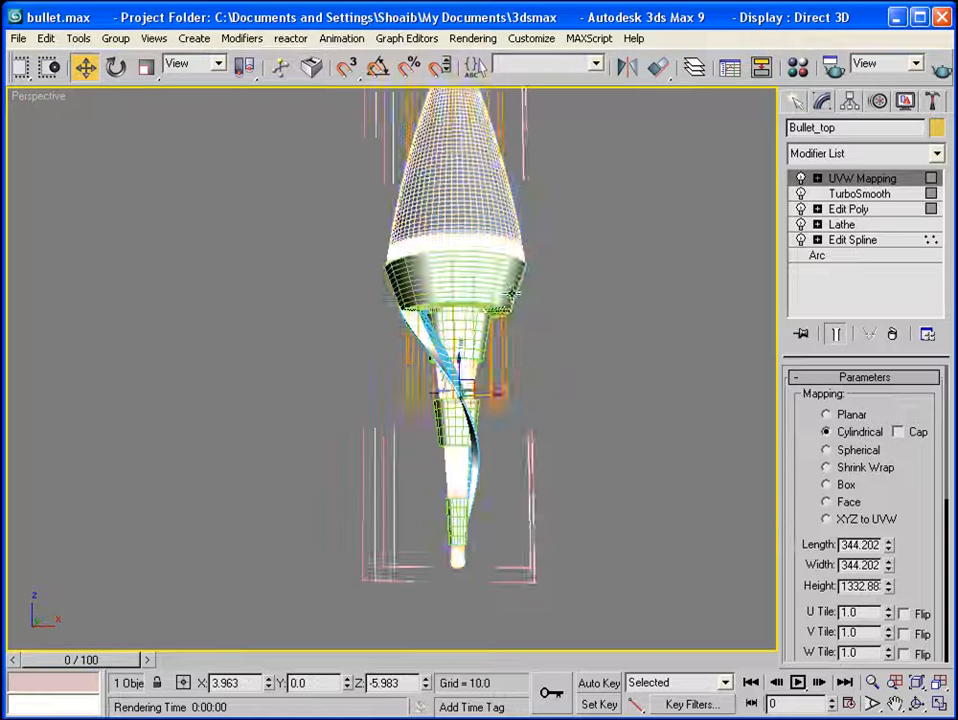
left_click(513, 300)
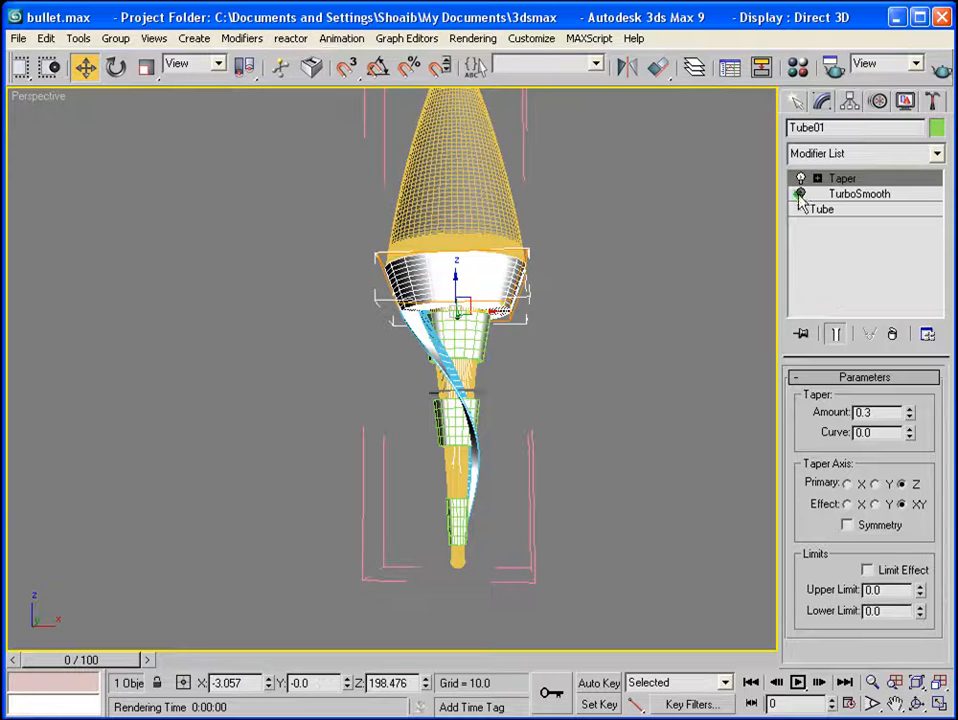
left_click(799, 194)
left_click(475, 344)
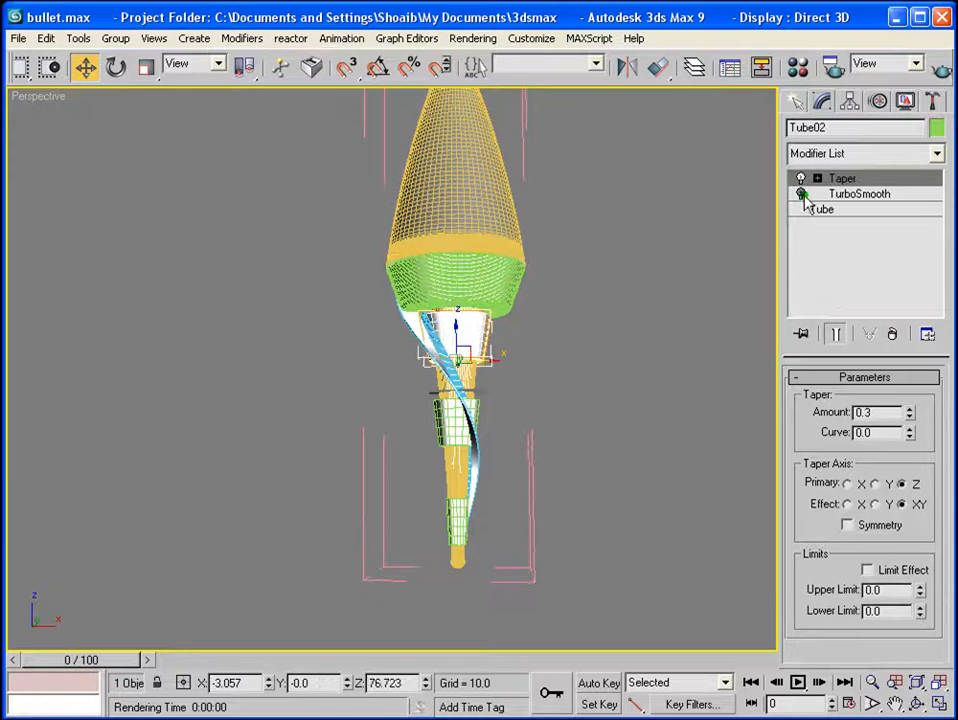
left_click(434, 407)
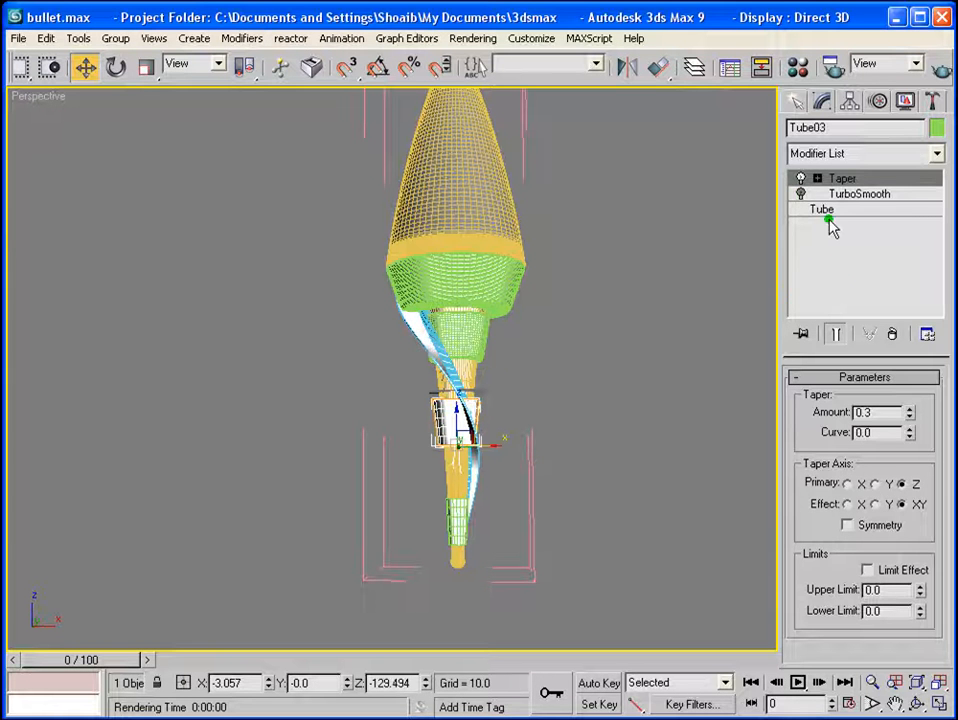
left_click(801, 195)
left_click(446, 509)
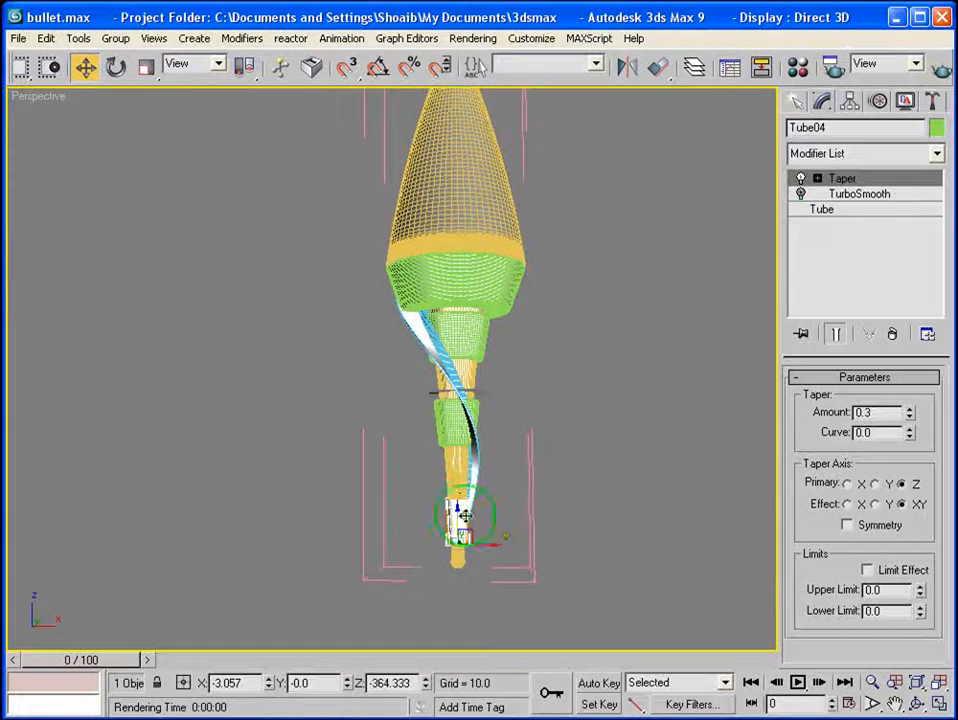
left_click(858, 194)
middle_click_drag(417, 350, 369, 392)
scroll(369, 392, "down", 4)
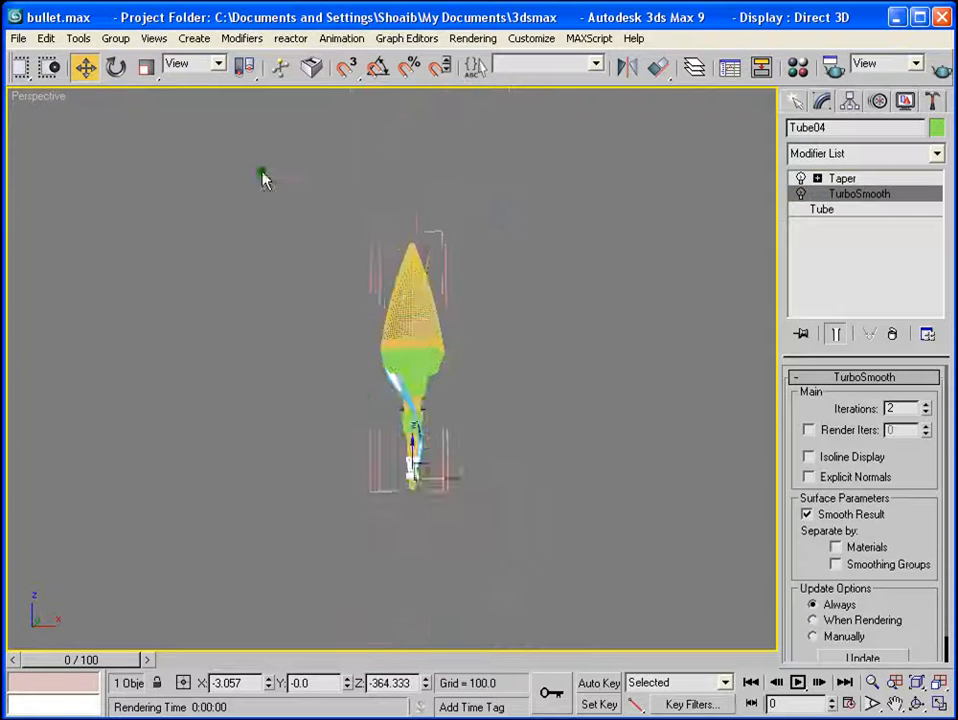
Select all seven visible parts of the bullet's top and close their group.
left_click_drag(265, 140, 470, 507)
left_click(114, 39)
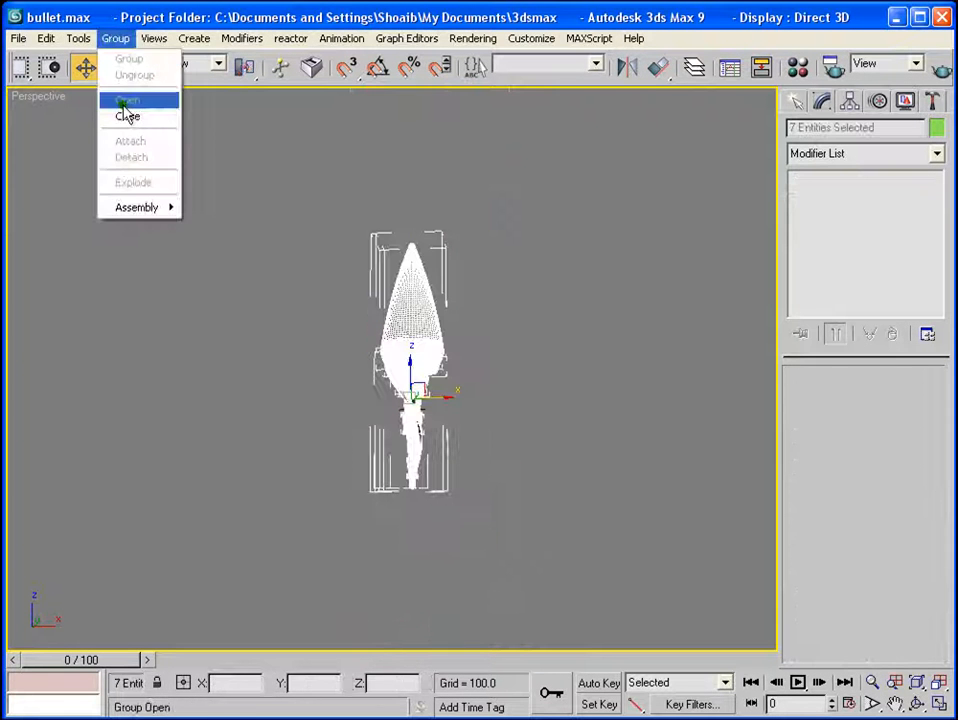
left_click(122, 114)
Unhide the middle group and Bullet_bottom by name, leaving Bullet_backup hidden.
right_click(503, 349)
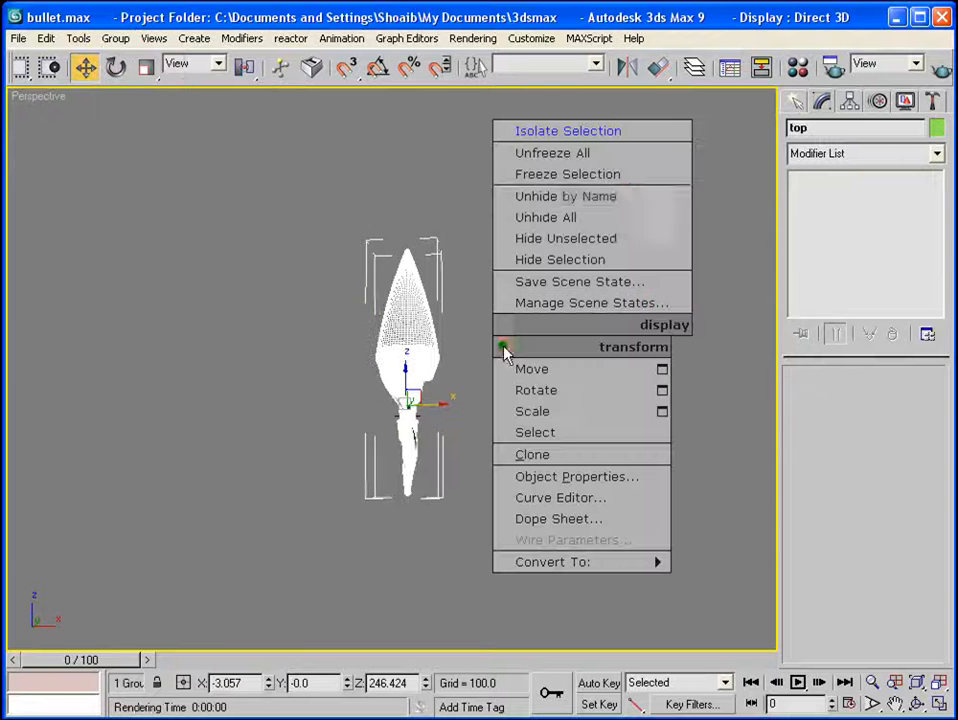
left_click(630, 195)
left_click(326, 221)
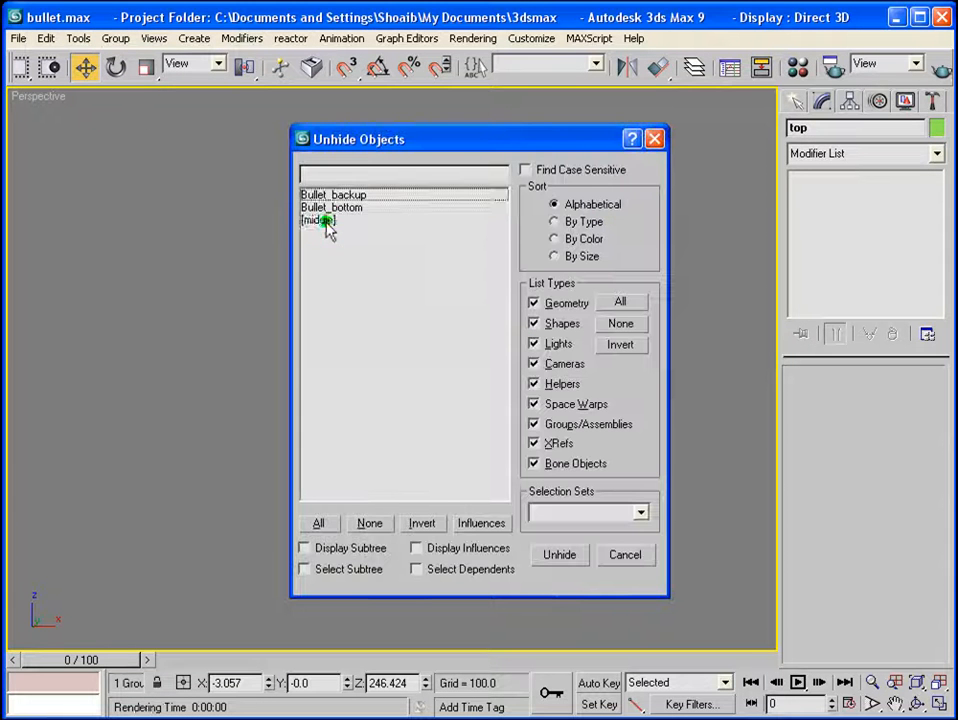
left_click(338, 208, "ctrl")
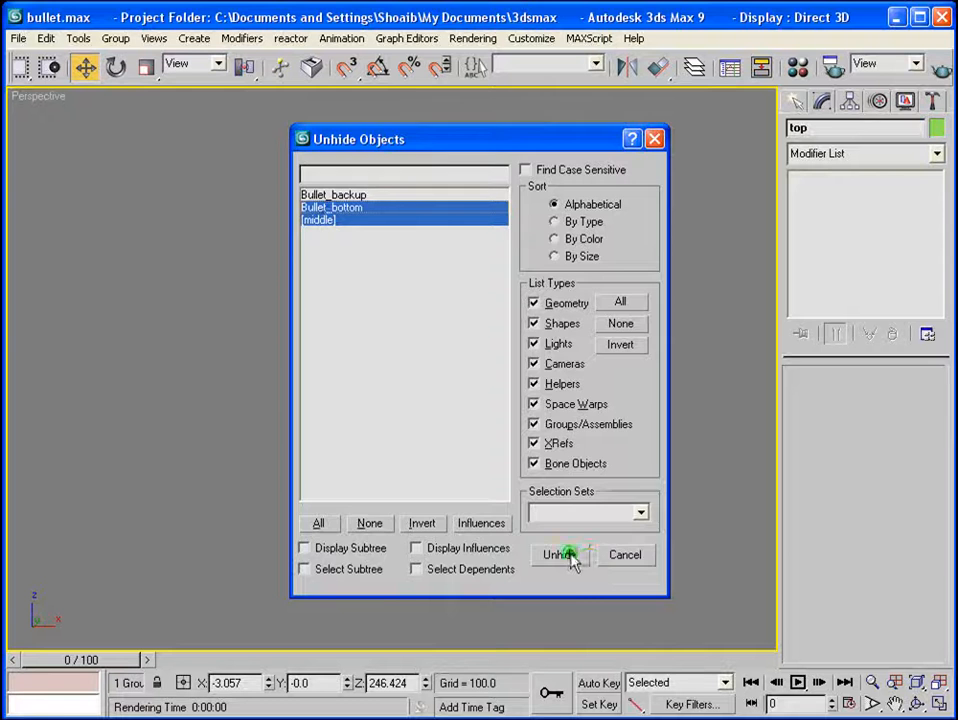
left_click(560, 555)
scroll(602, 460, "up", 5)
scroll(569, 494, "down", 2)
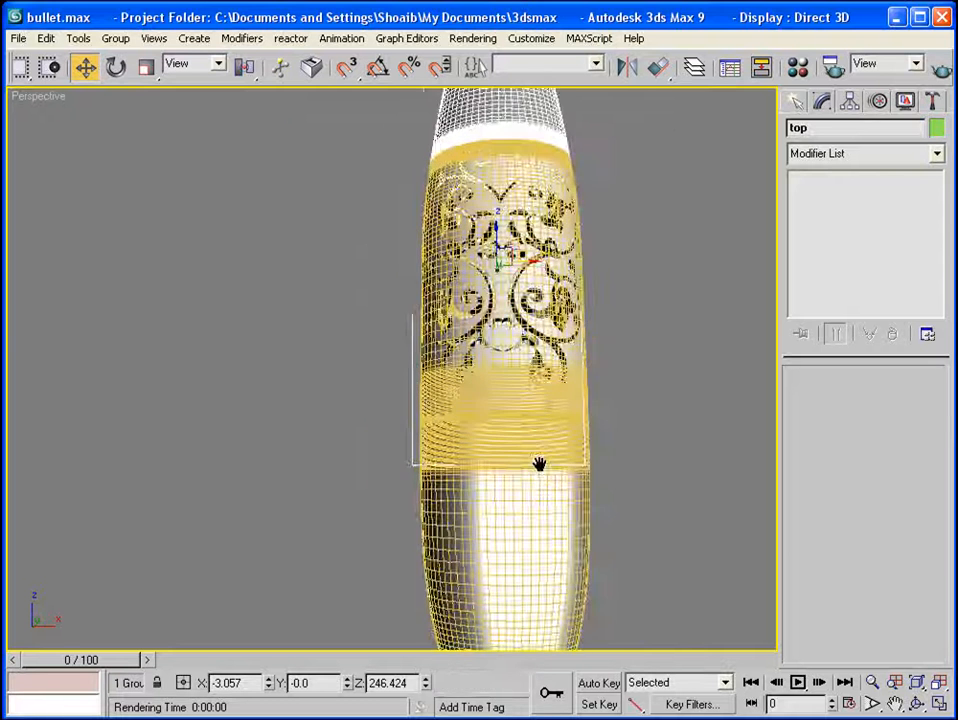
scroll(695, 528, "down", 2)
Assign the composite material 02 - Default to Bullet_bottom.
left_click(451, 495)
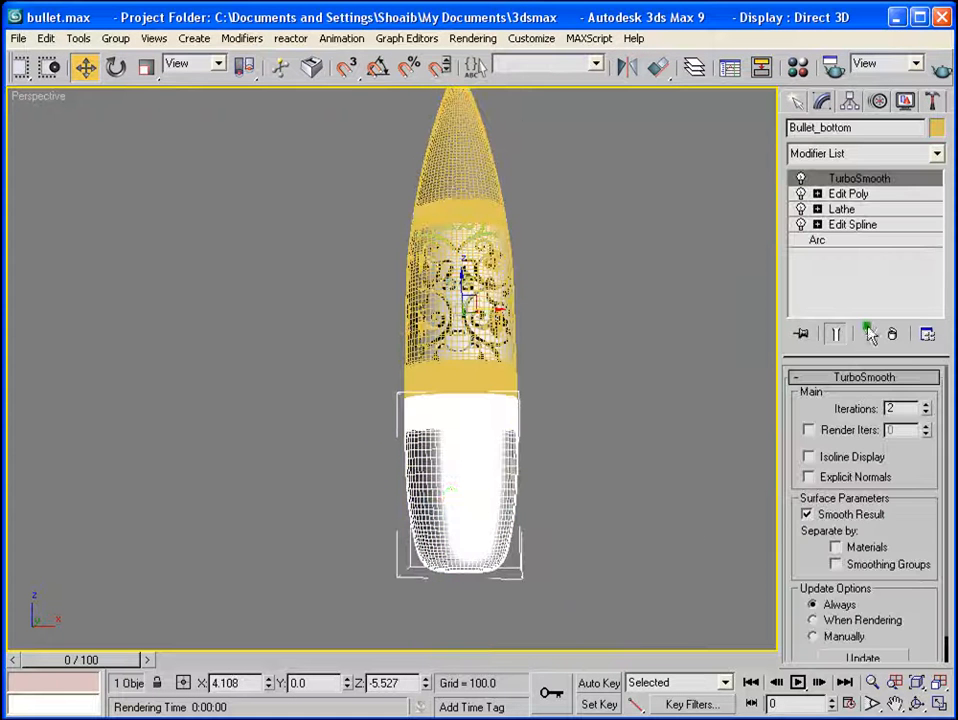
key("m")
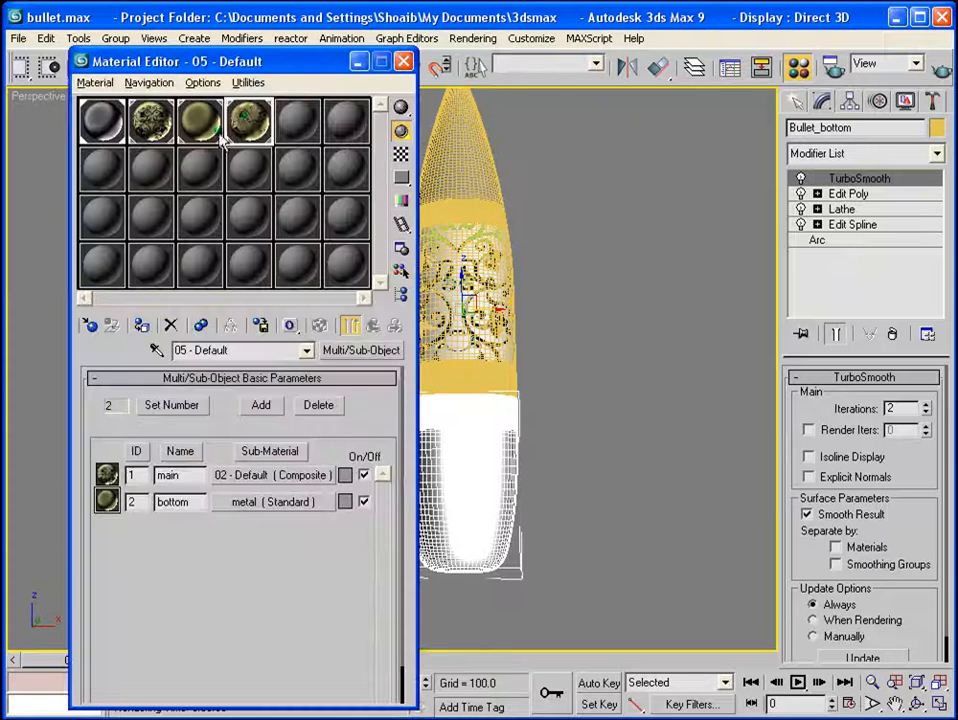
left_click(152, 120)
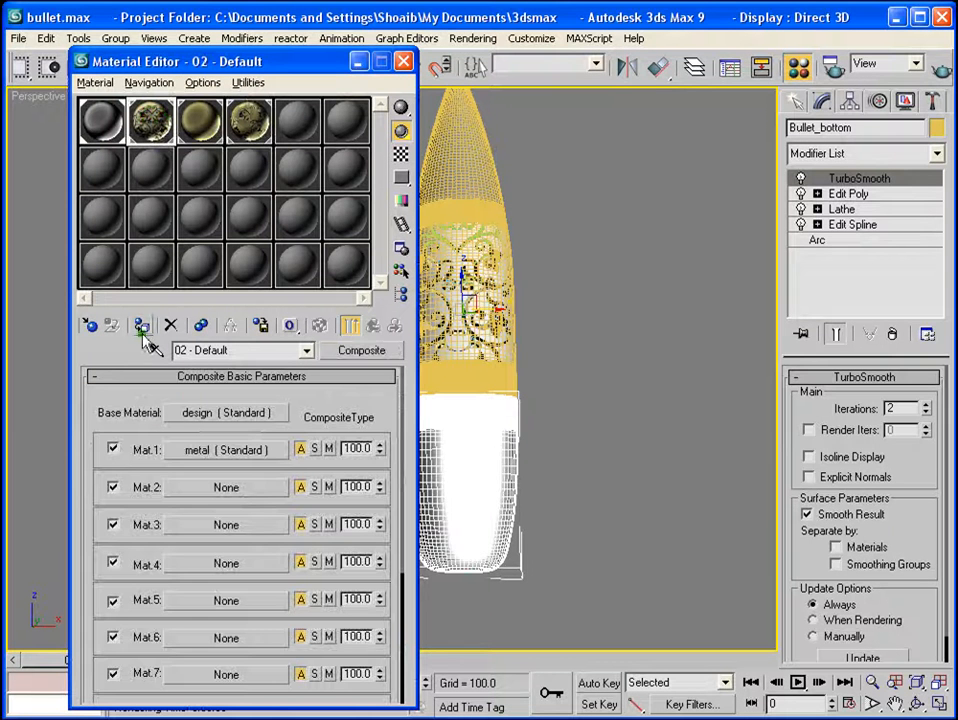
left_click(141, 326)
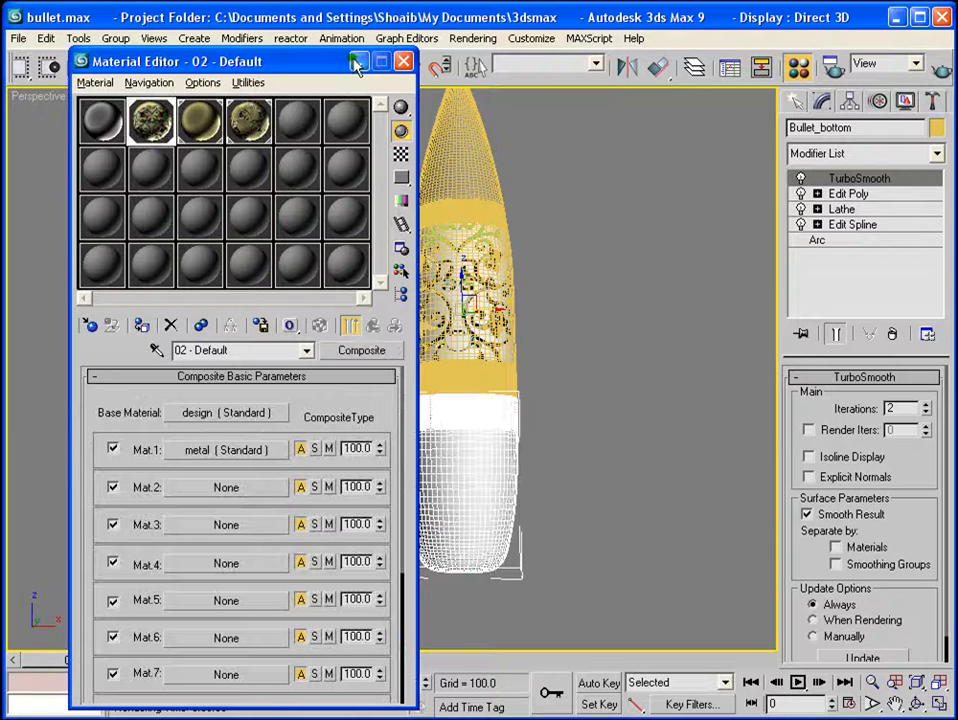
Open the middle group and copy the UVW Mapping modifier from Bullet_middle.
left_click(496, 258)
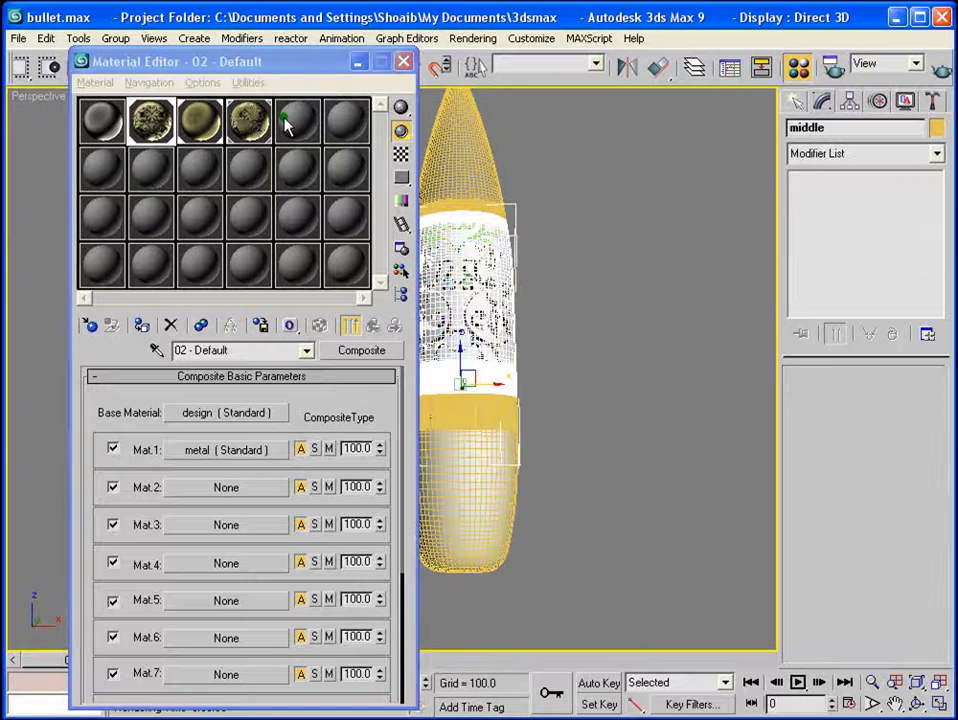
left_click_drag(293, 60, 217, 218)
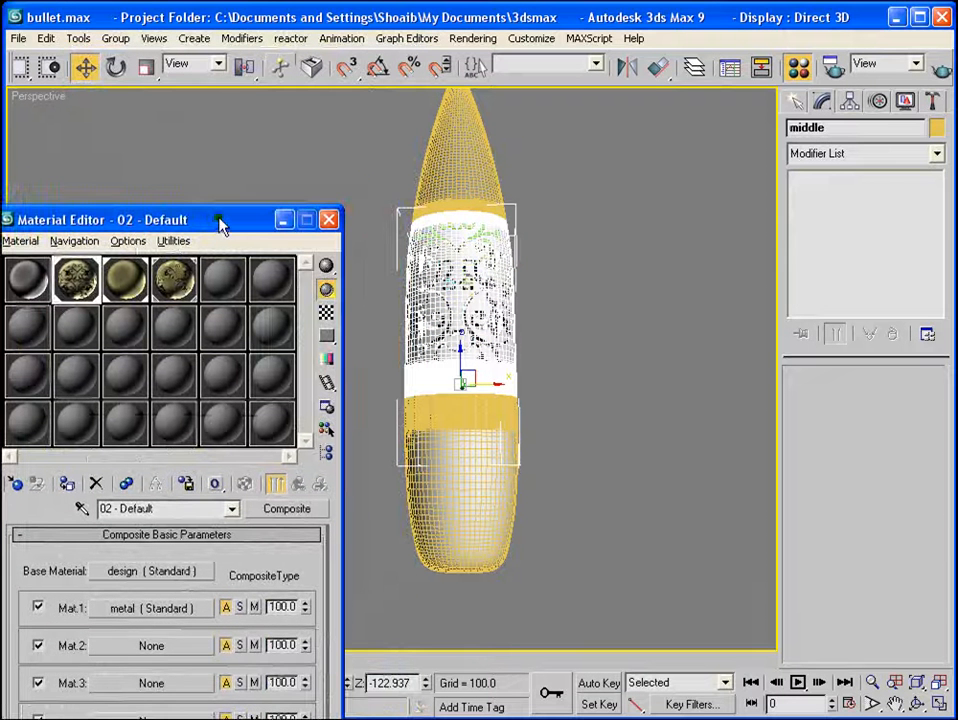
left_click(115, 38)
left_click(124, 100)
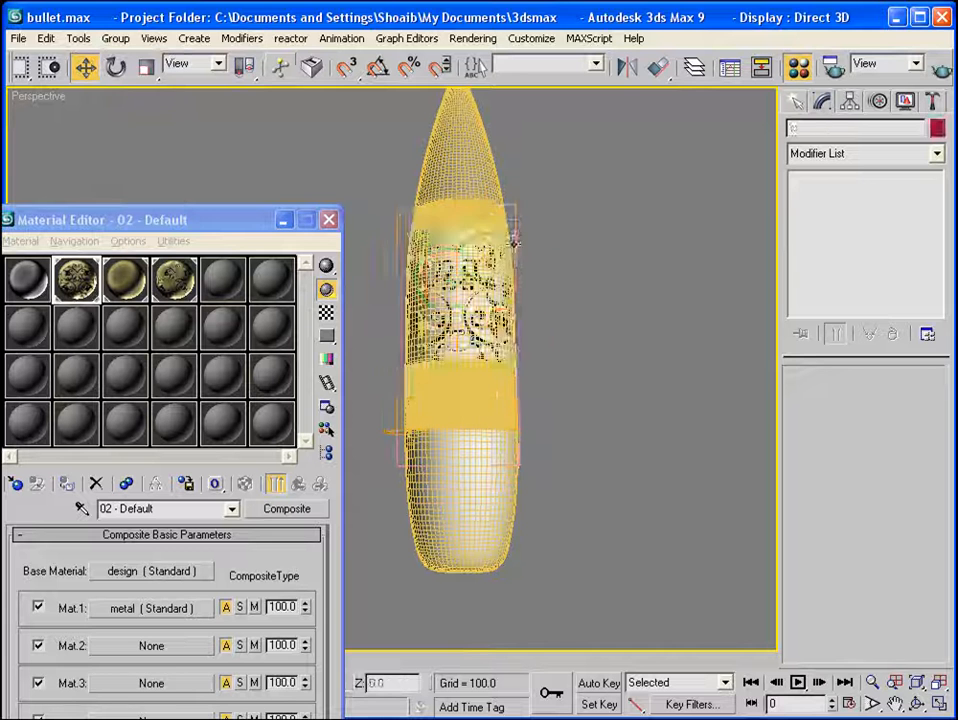
left_click(460, 280)
right_click(885, 182)
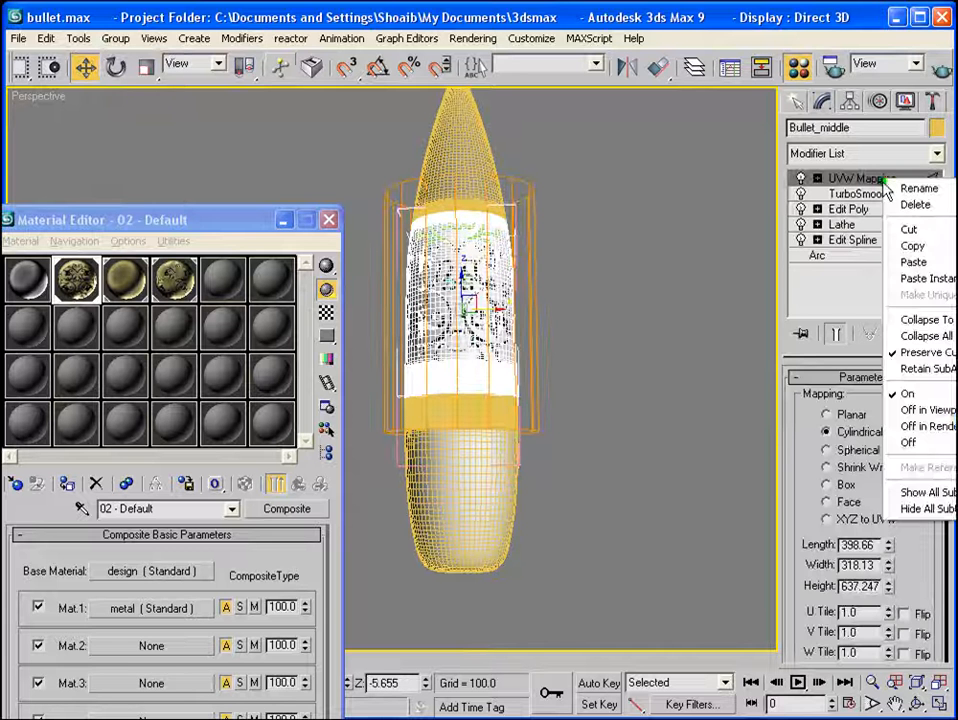
left_click(912, 246)
Paste the copied UVW Mapping above TurboSmooth on Bullet_bottom and render the Perspective view to check the ornament.
left_click(470, 430)
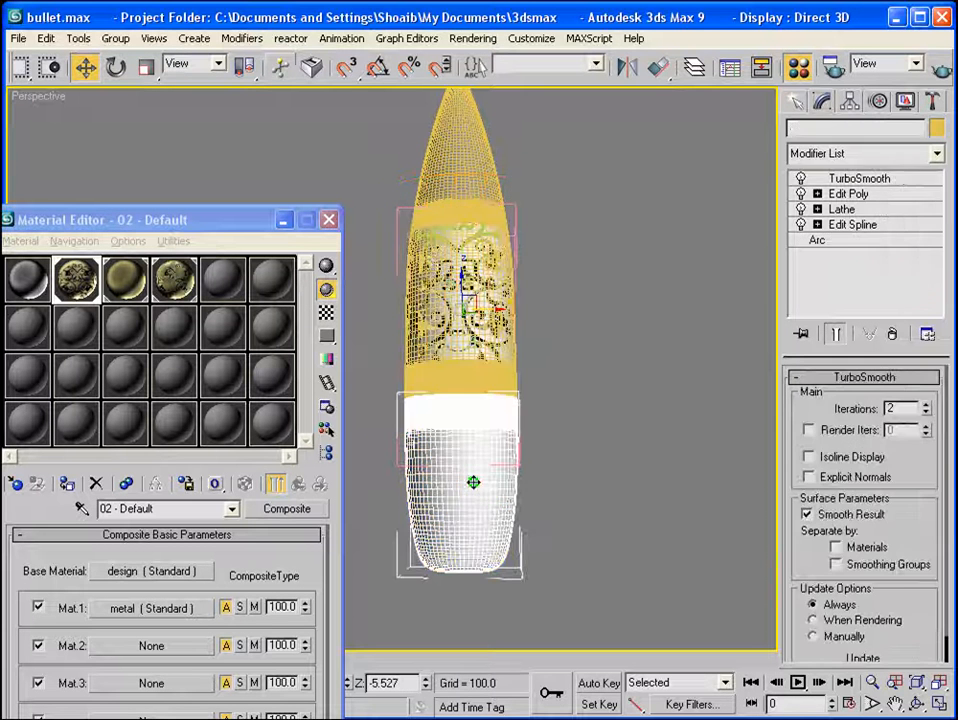
right_click(860, 180)
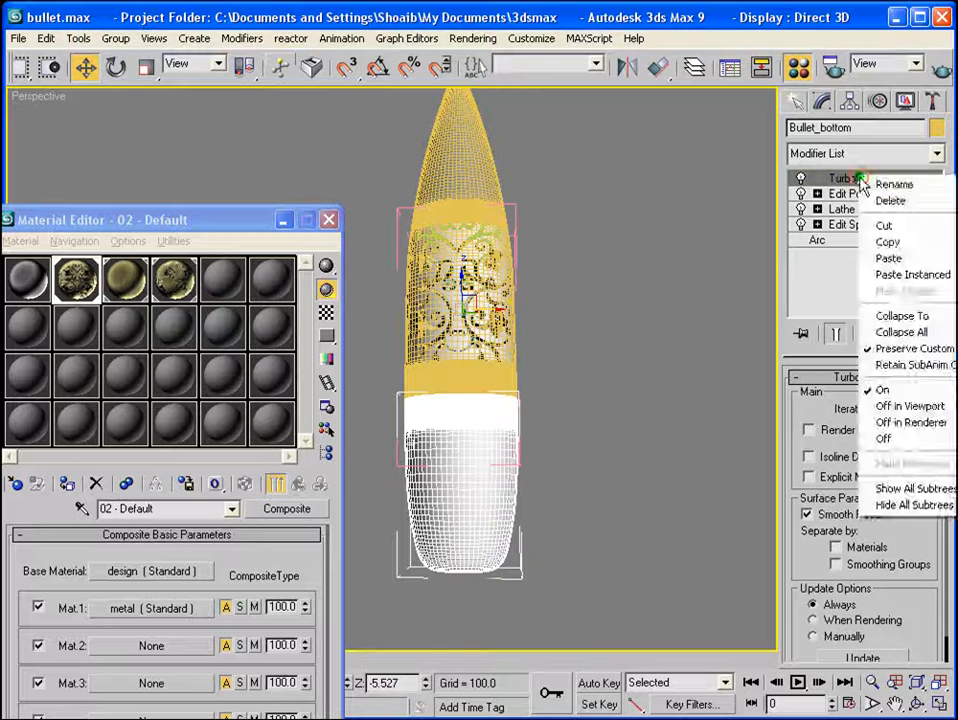
left_click(888, 258)
key("shift+q")
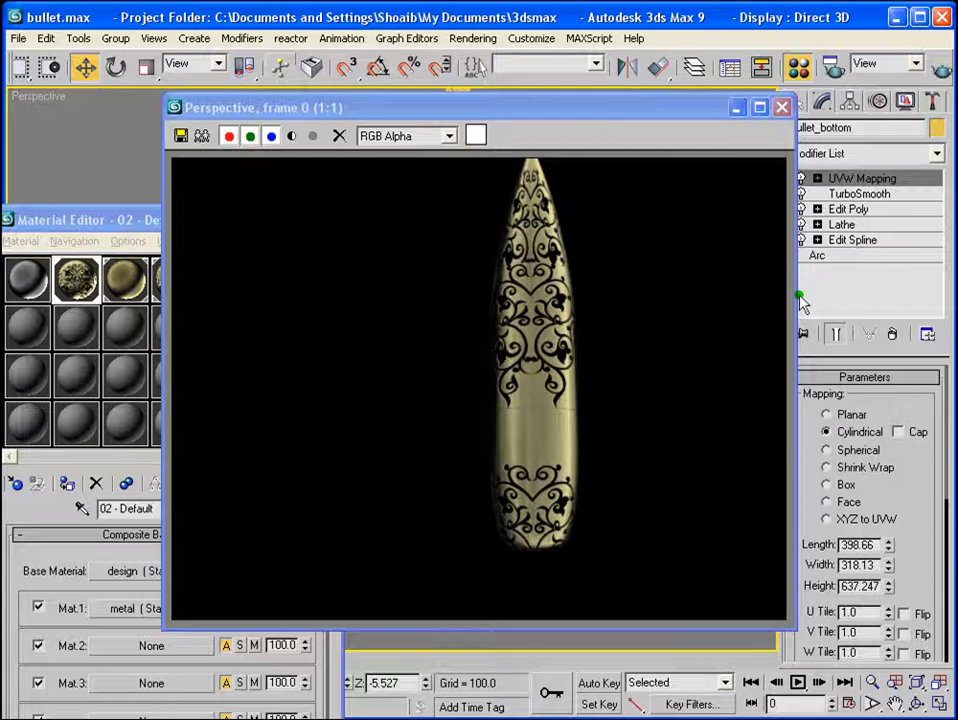
left_click(782, 107)
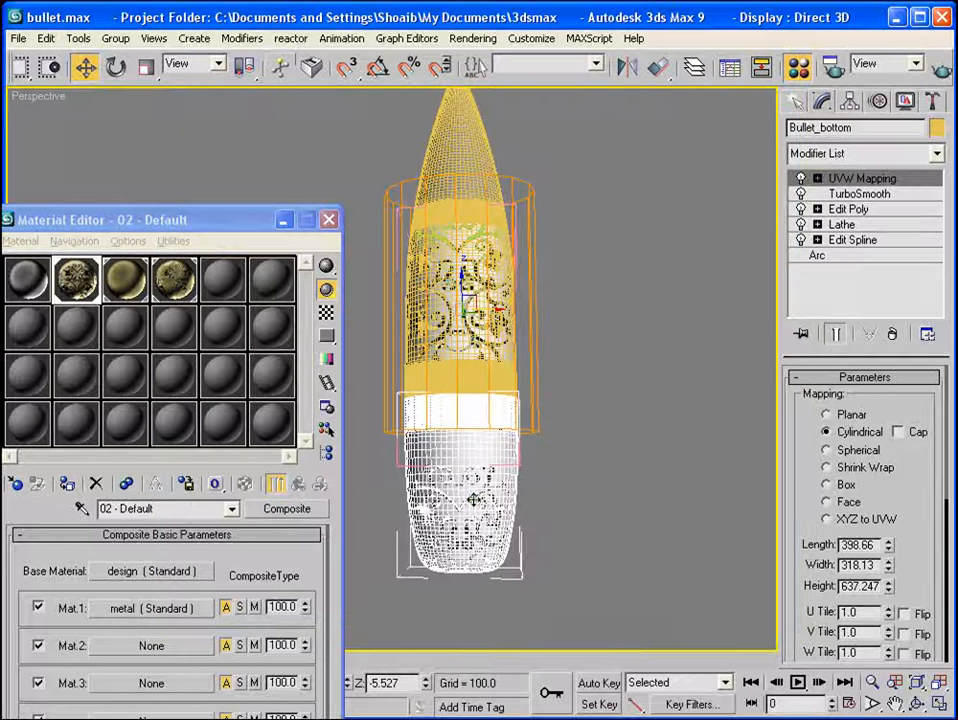
Raise Bullet_bottom's UVW Mapping gizmo along Z to about 174.55 to shift the ornament up.
middle_click_drag(526, 490, 548, 487)
left_click(881, 182)
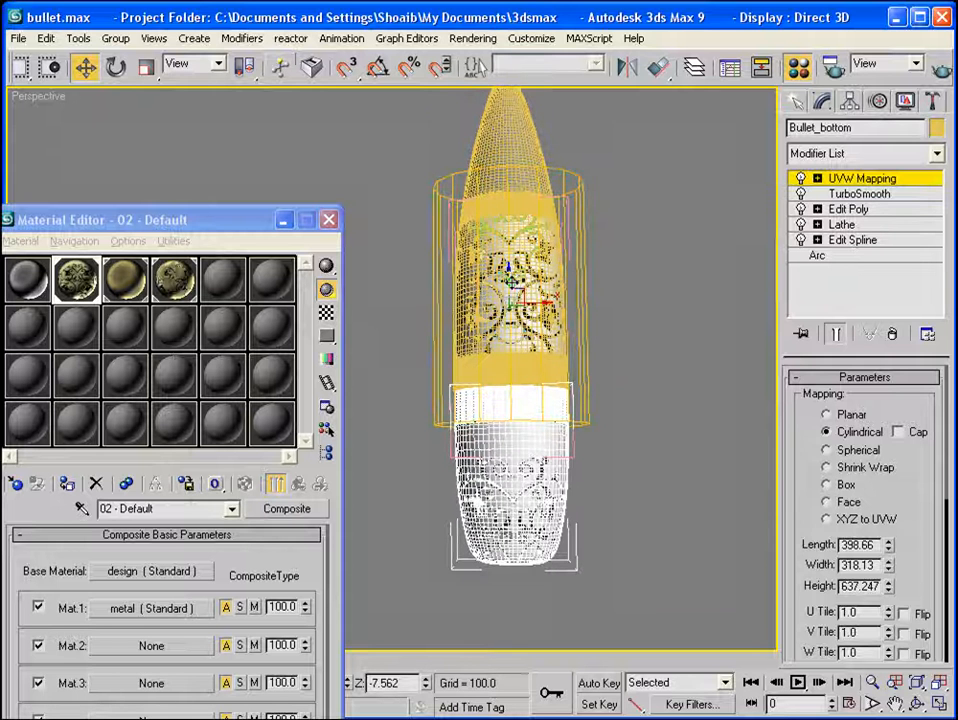
left_click_drag(511, 280, 515, 234)
Turn off Edged Faces in the Perspective view and nudge Bullet_bottom's mapping gizmo slightly higher.
right_click(24, 100)
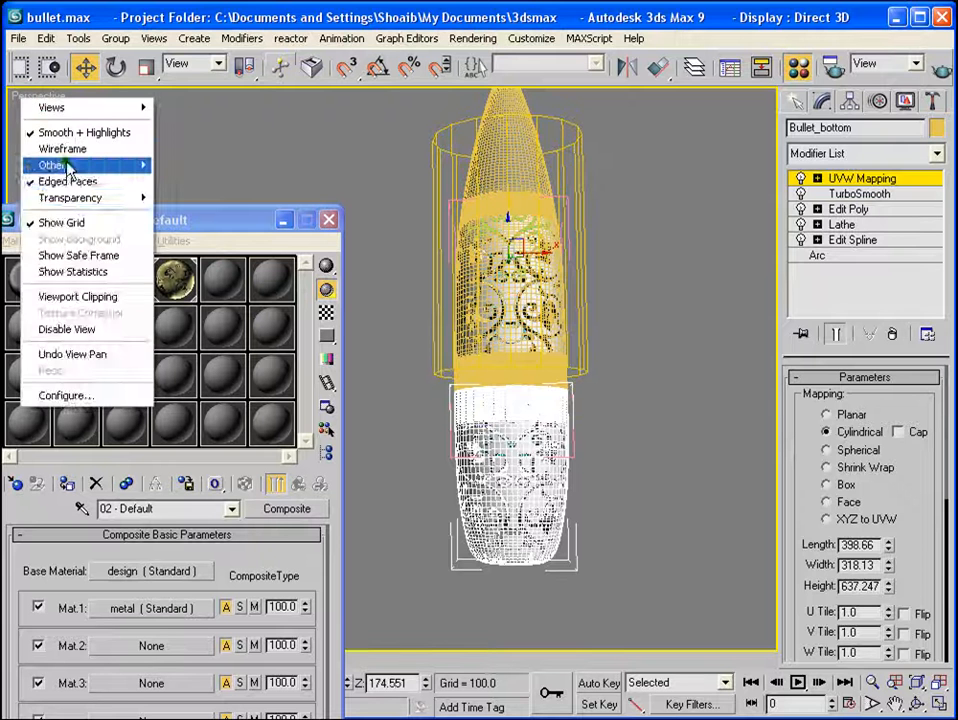
left_click(70, 182)
scroll(637, 442, "up", 3)
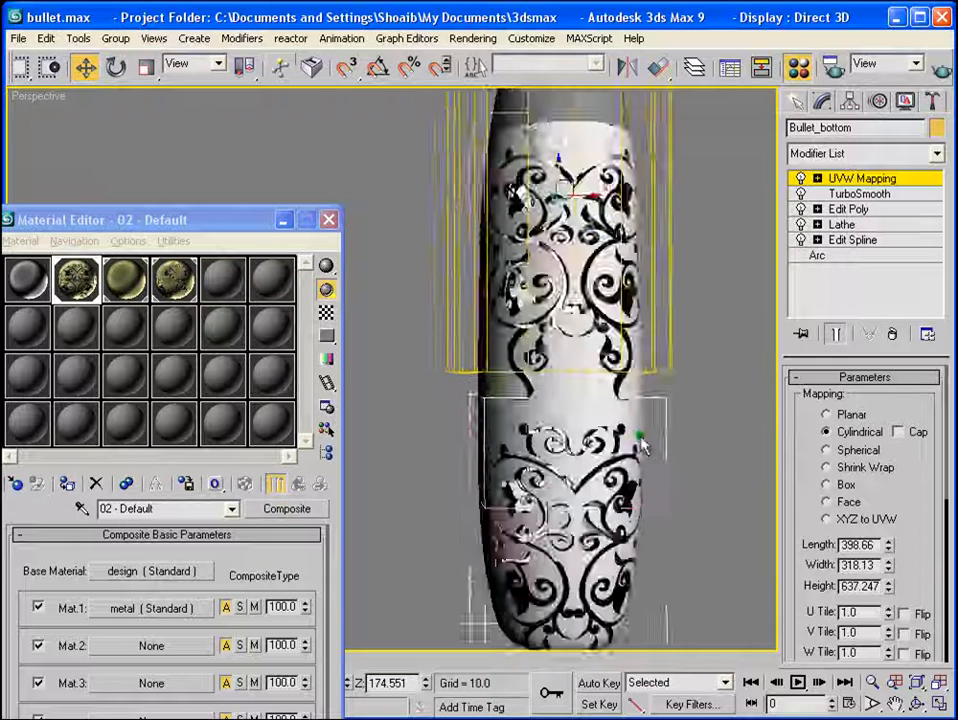
middle_click_drag(637, 442, 626, 463)
scroll(516, 206, "down", 3)
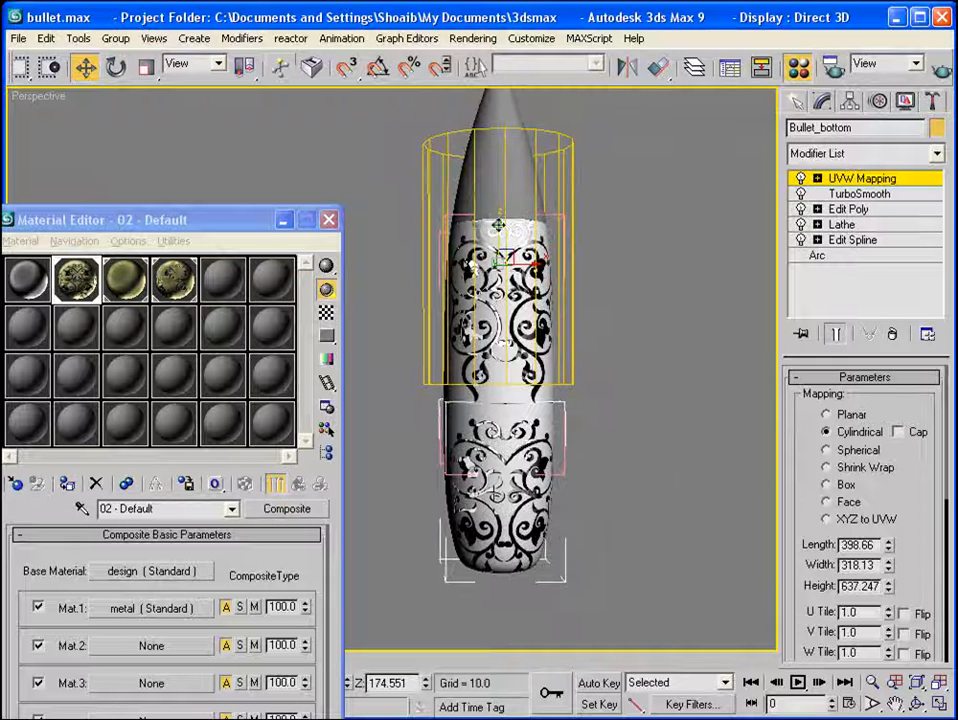
left_click_drag(497, 226, 501, 210)
Show the map of the design base material, inside sub-material main of 05 - Default, on the bullet's top in the viewport.
middle_click_drag(502, 210, 368, 428, "alt")
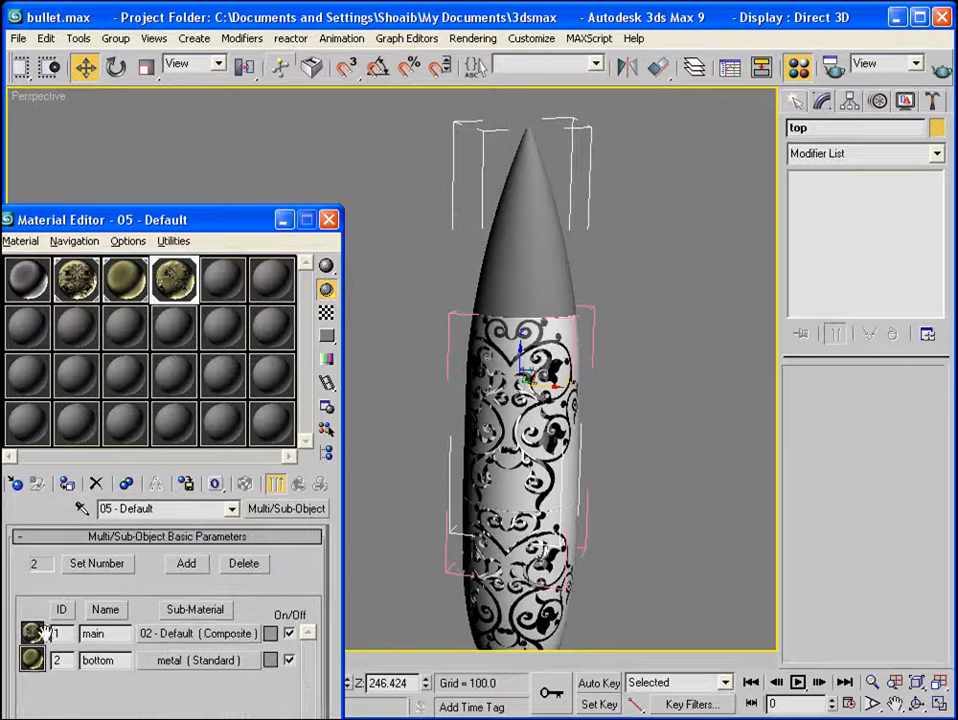
left_click(163, 632)
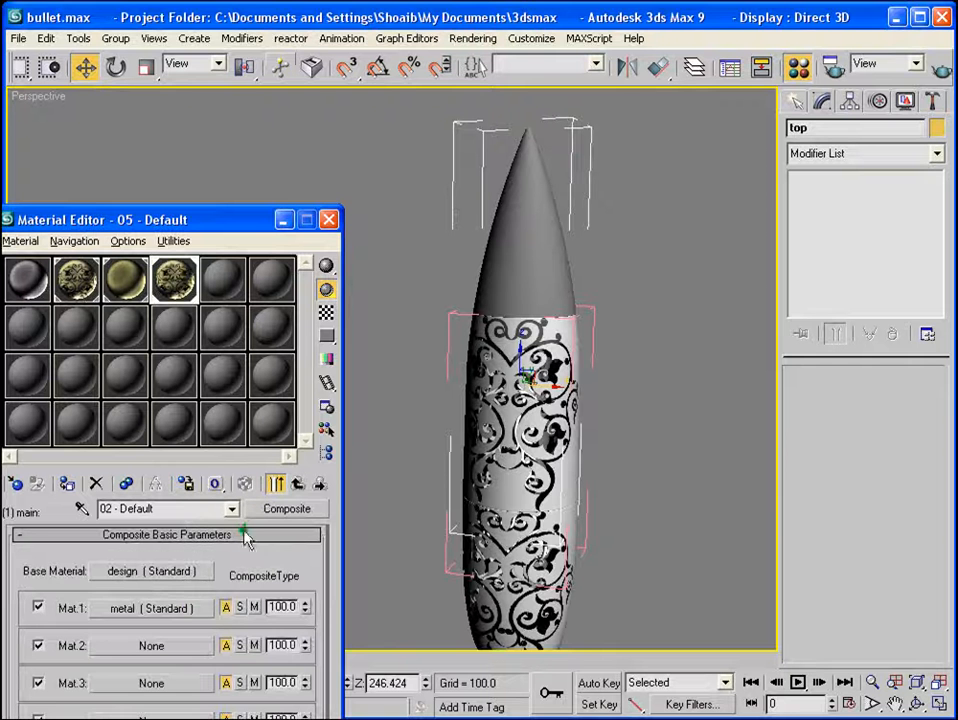
left_click(190, 572)
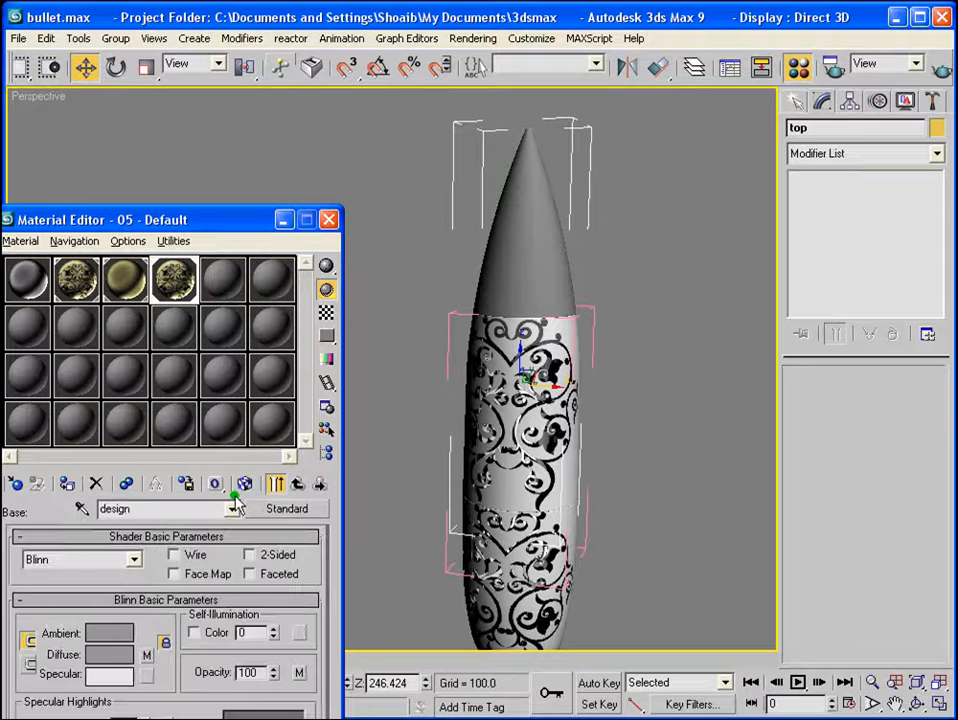
left_click(245, 484)
scroll(520, 300, "up", 3)
middle_click_drag(580, 330, 731, 342, "alt")
left_click_drag(244, 224, 264, 146)
middle_click_drag(433, 186, 590, 302, "alt")
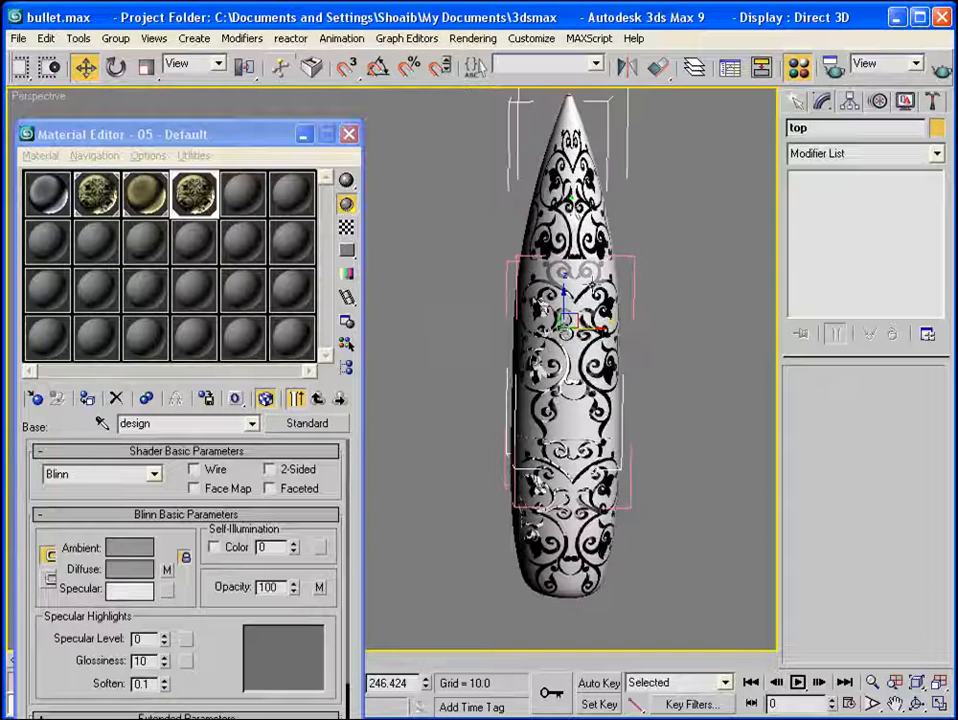
middle_click_drag(566, 188, 644, 212, "alt")
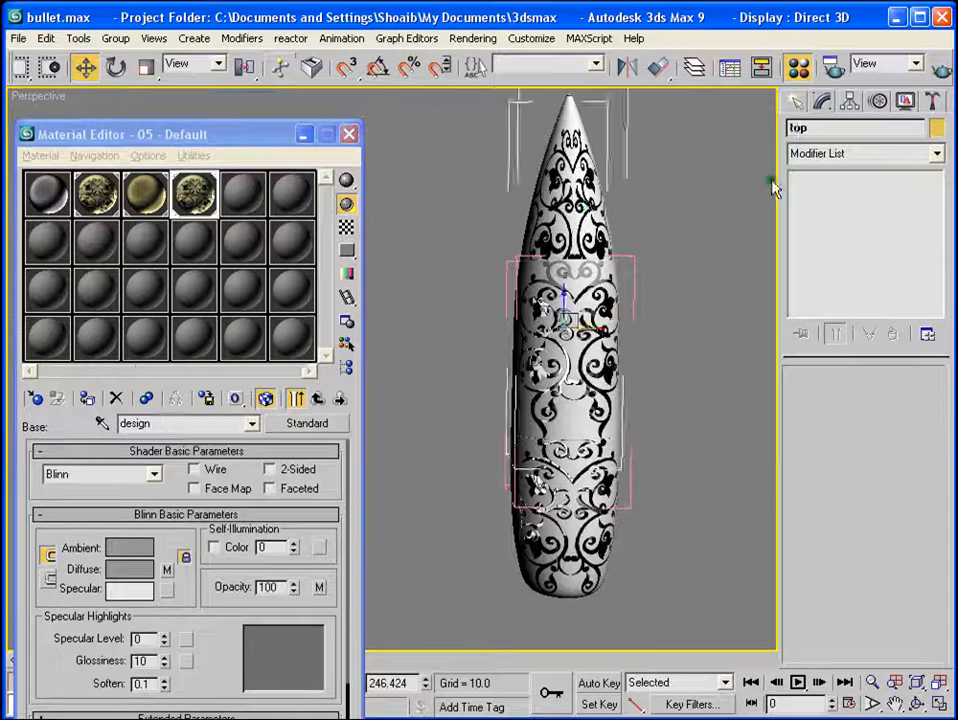
middle_click_drag(774, 180, 770, 177, "alt")
Switch to the four-viewport layout and render the whole textured bullet from a side angle in the Perspective view.
key("shift+q")
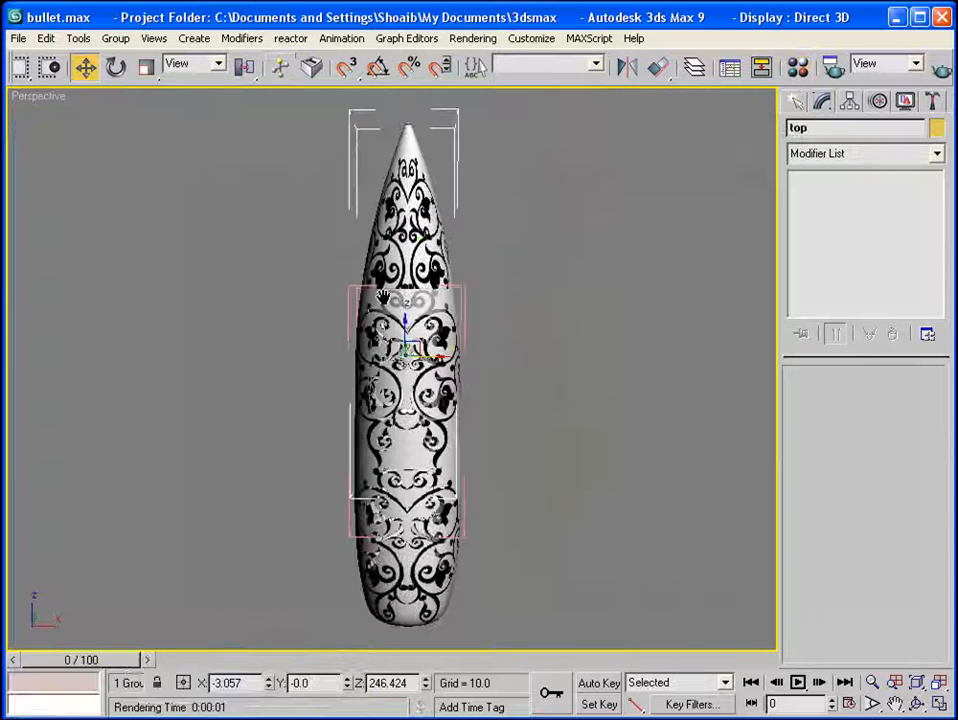
scroll(423, 304, "down", 3)
middle_click_drag(428, 325, 517, 295)
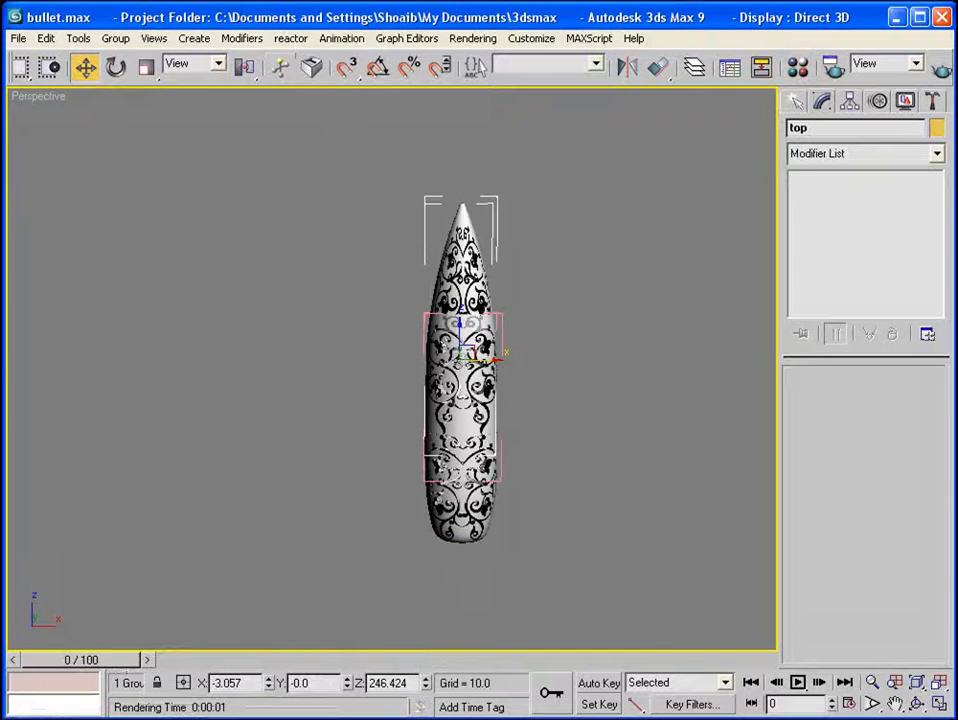
left_click(942, 705)
middle_click_drag(627, 481, 733, 594, "alt")
scroll(733, 594, "up", 5)
left_click(940, 66)
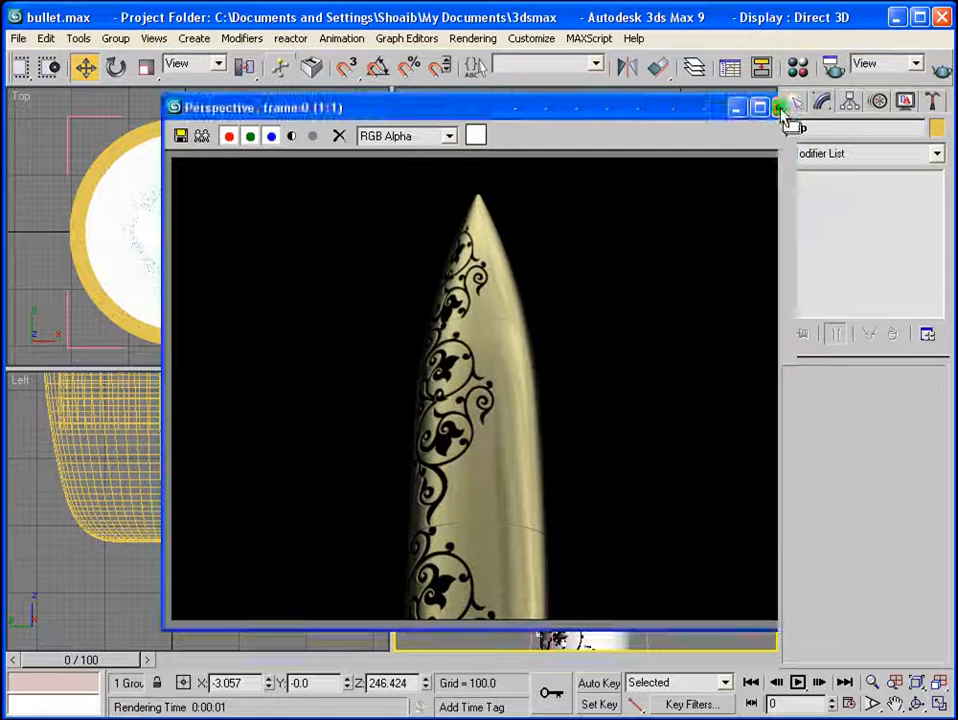
left_click(782, 107)
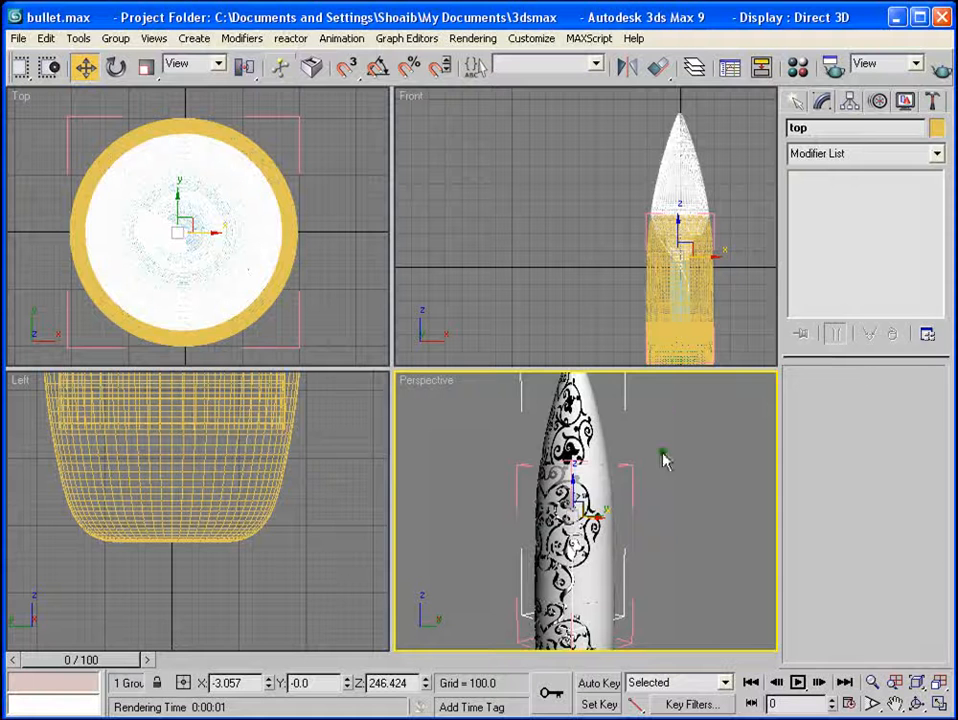
Move the top group up in the Front view to about Z 554, pulling it clear of the middle section.
middle_click_drag(642, 457, 658, 415)
right_click(573, 242)
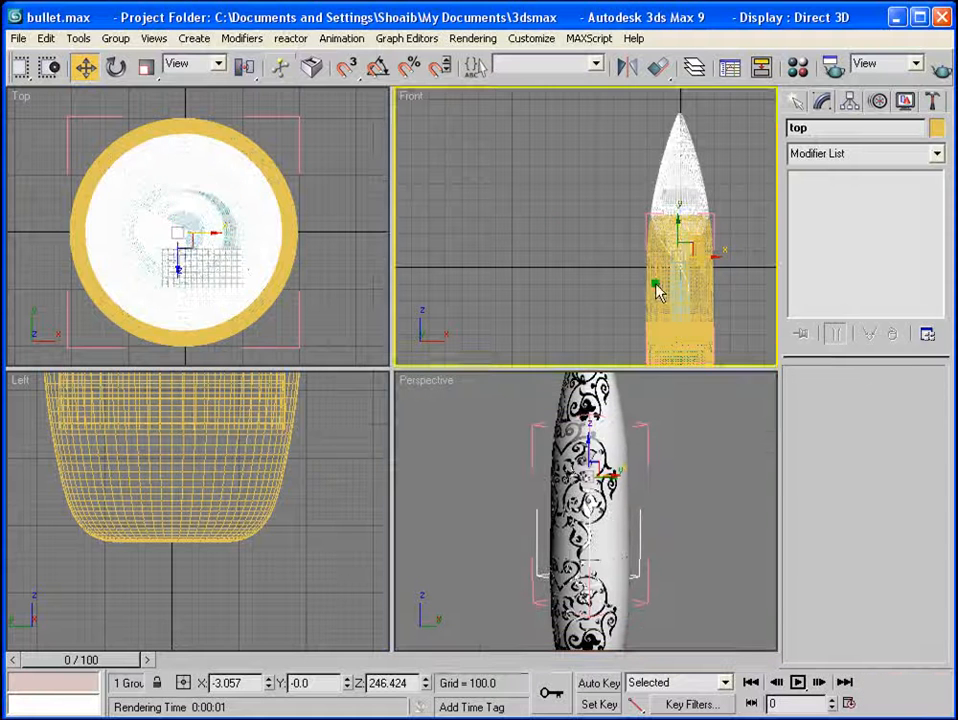
middle_click_drag(694, 284, 568, 209)
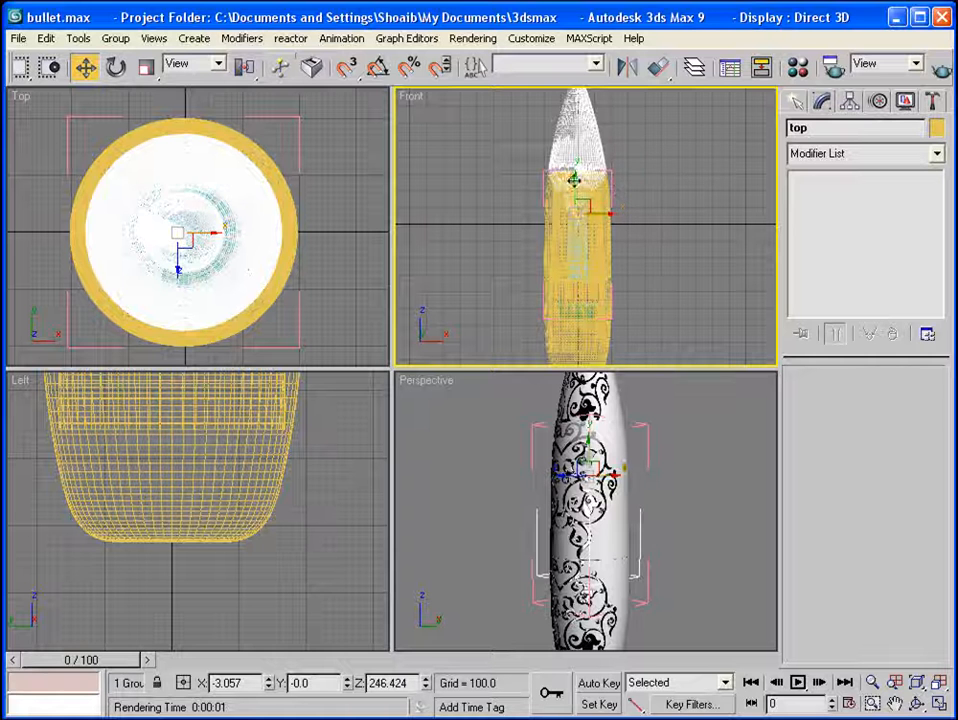
left_click_drag(576, 180, 582, 140)
right_click(582, 140)
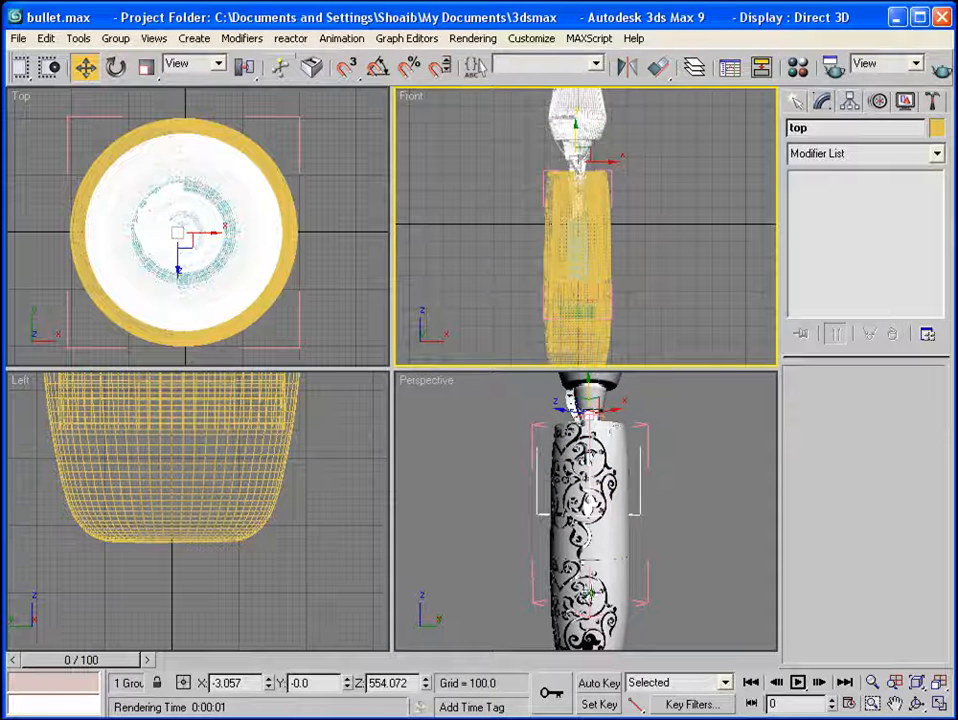
Lower Bullet_bottom to about Z -202, away from the middle section, and render the separated bullet in the maximized Perspective view.
left_click(590, 495)
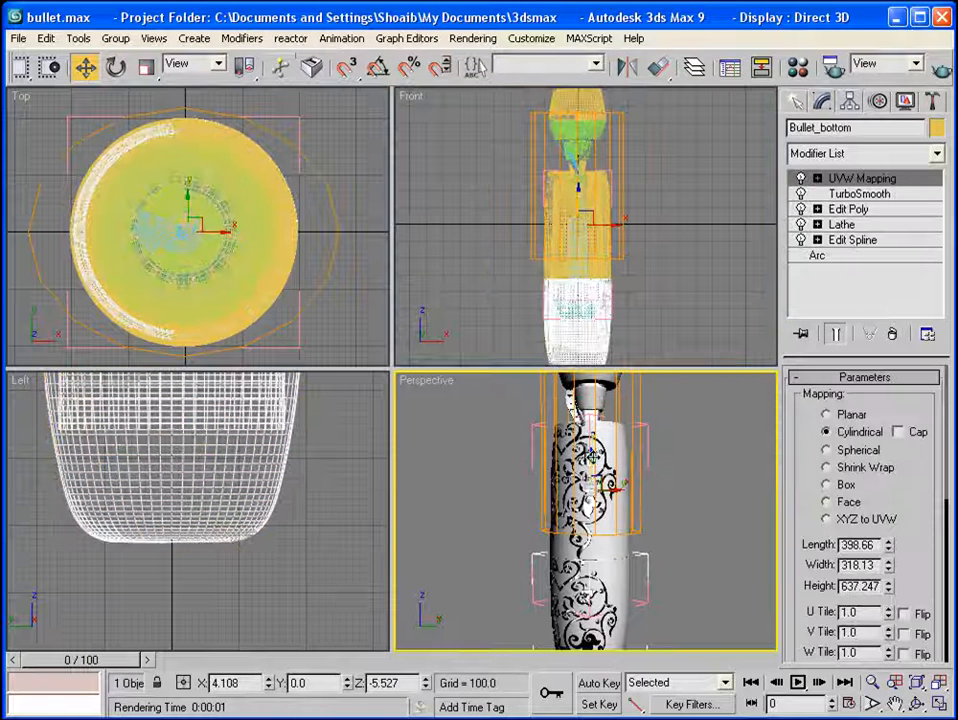
left_click(938, 68)
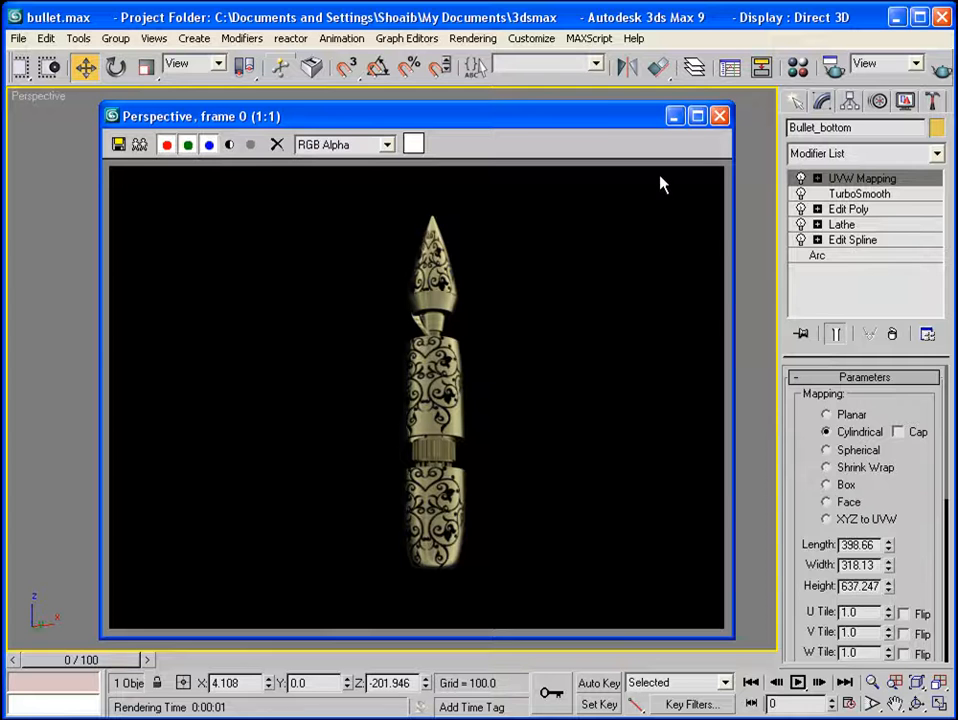
left_click_drag(619, 114, 585, 108)
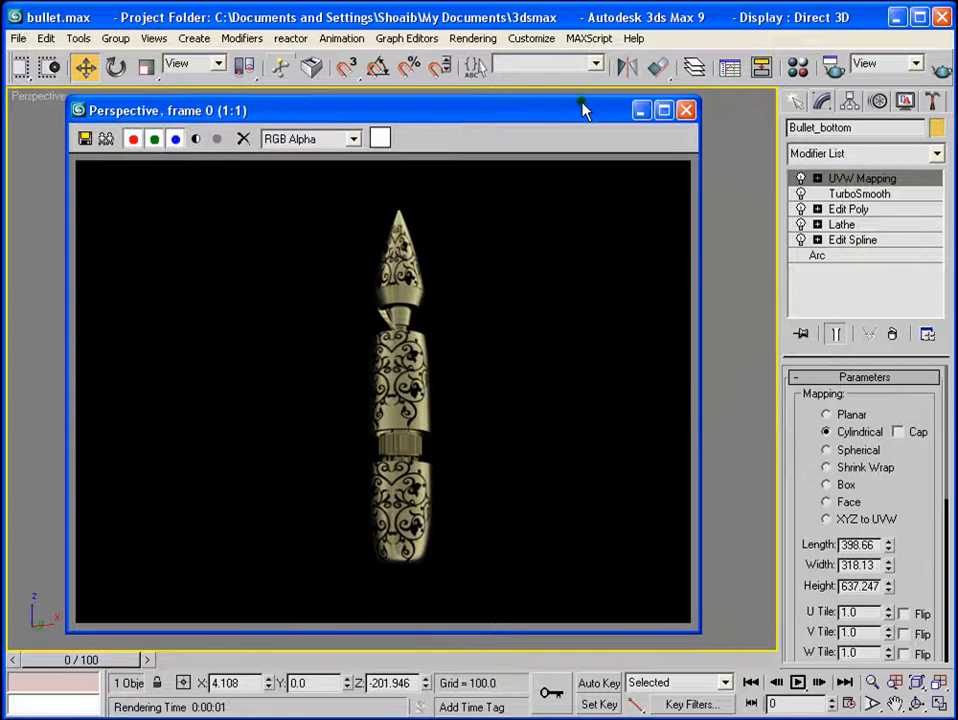